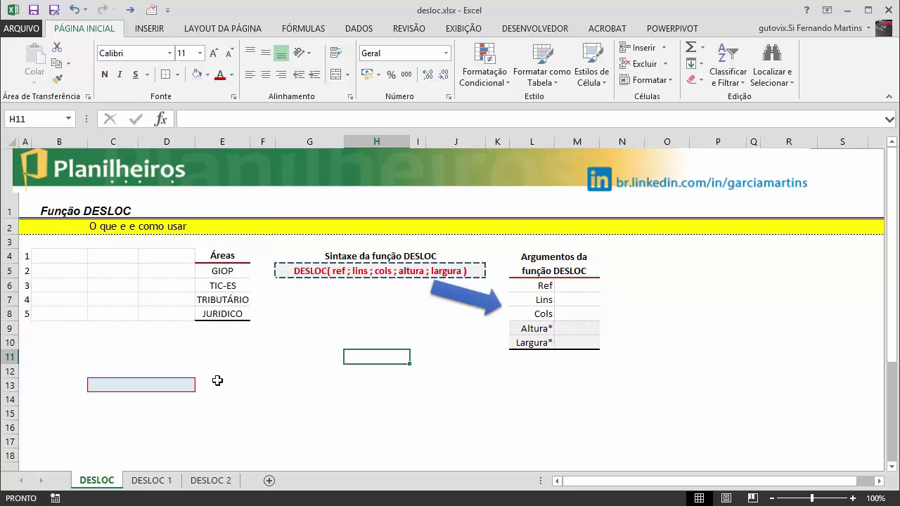
- Examine the Áreas list in E5:E8 by highlighting its entries from GIOP to JURIDICO
left_click_drag(220, 270, 222, 314)
left_click(267, 276)
left_click_drag(268, 278, 274, 329)
left_click_drag(237, 271, 239, 314)
left_click(278, 297)
left_click(262, 356)
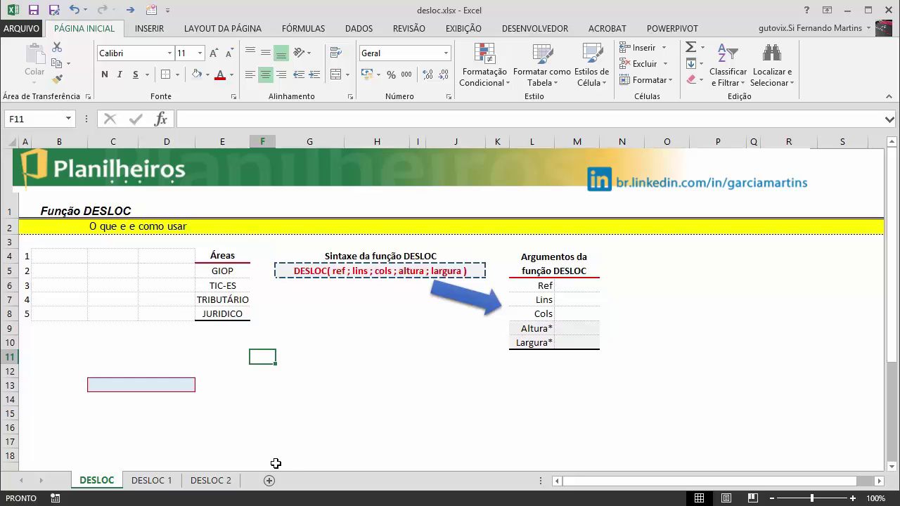
left_click_drag(235, 272, 215, 316)
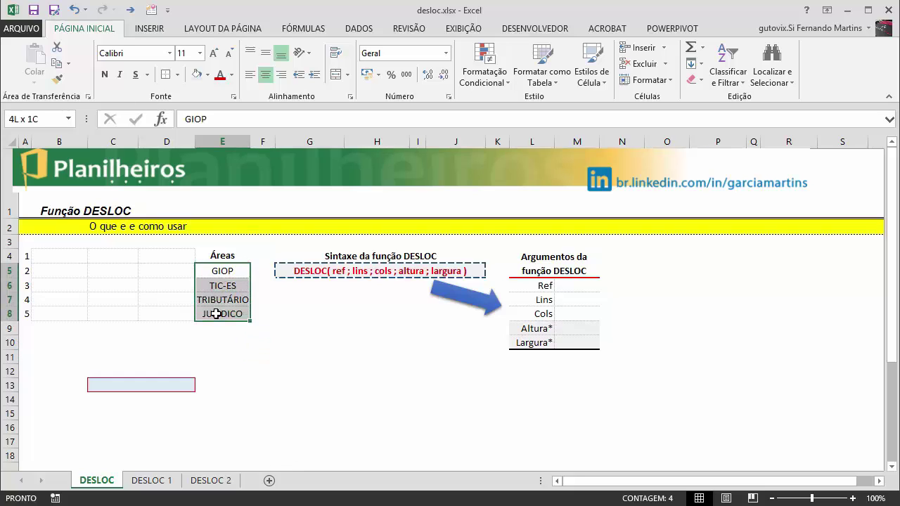
left_click(259, 258)
left_click_drag(225, 269, 226, 313)
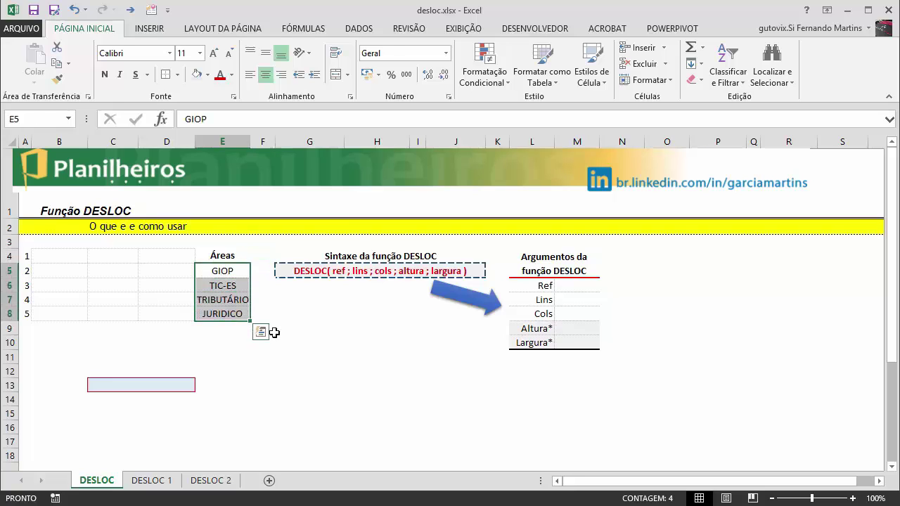
left_click(302, 329)
left_click_drag(226, 271, 226, 313)
left_click(305, 383)
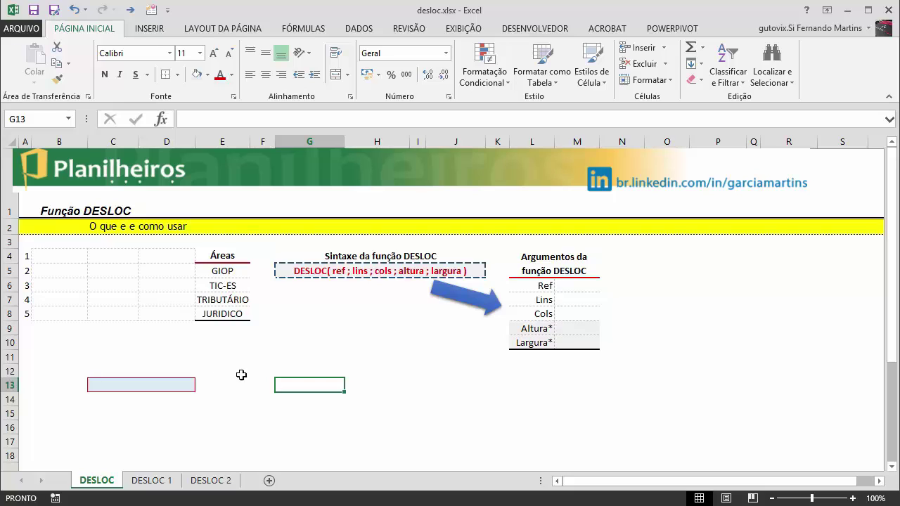
left_click(336, 362)
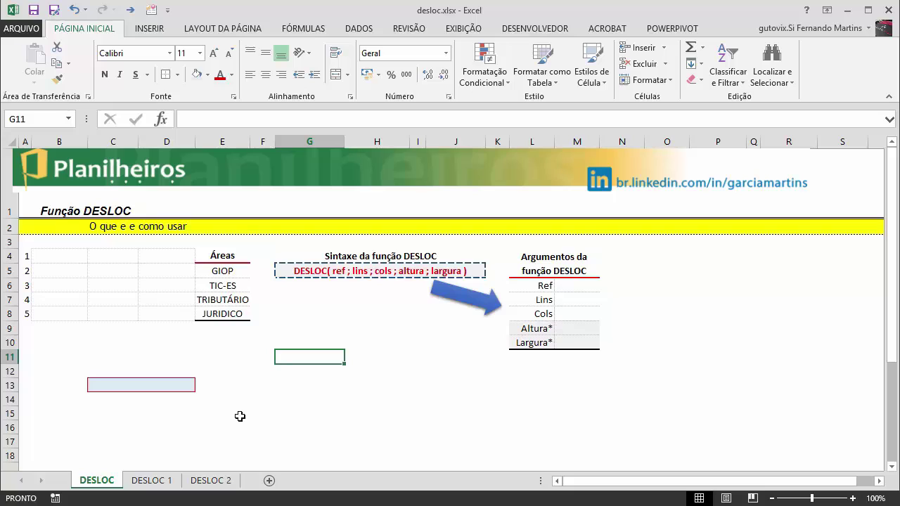
left_click(277, 386)
left_click(237, 342)
left_click(270, 341)
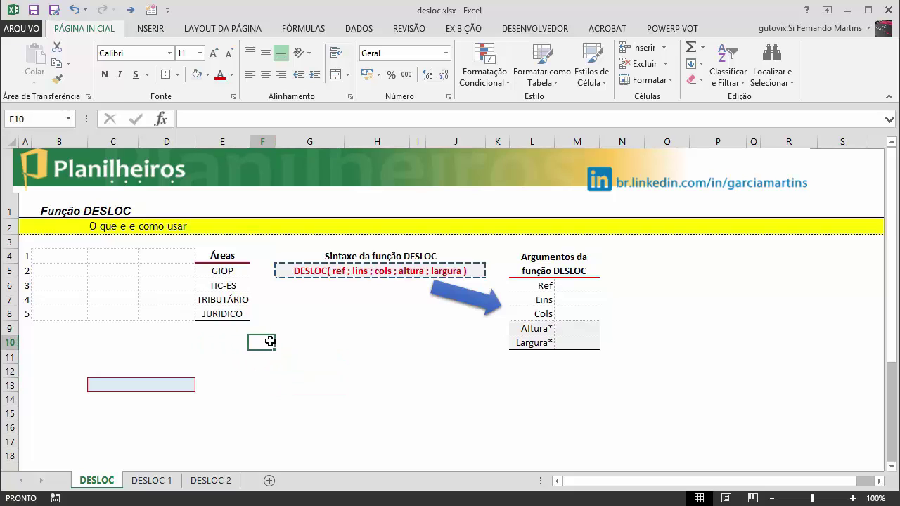
left_click(315, 340)
left_click(302, 369)
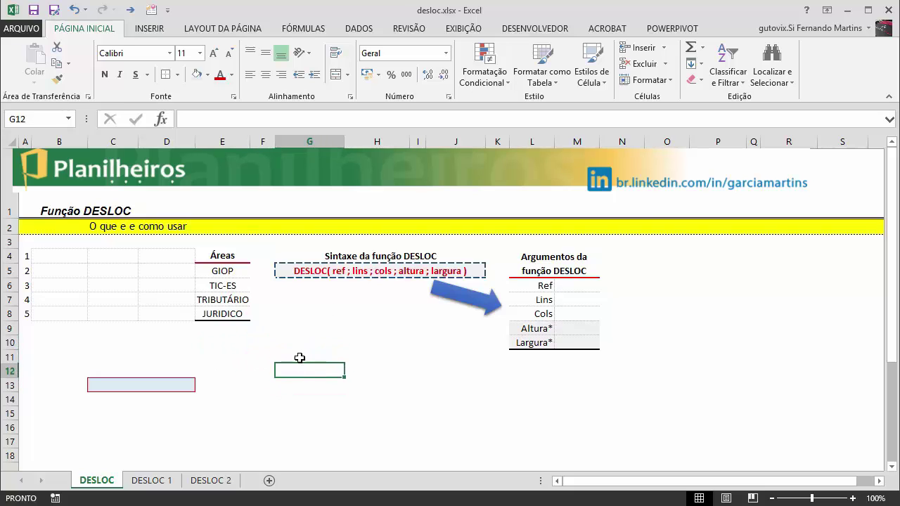
- Fill cell G10 with a light gold theme color to mark it as the input cell
left_click(298, 344)
left_click(206, 76)
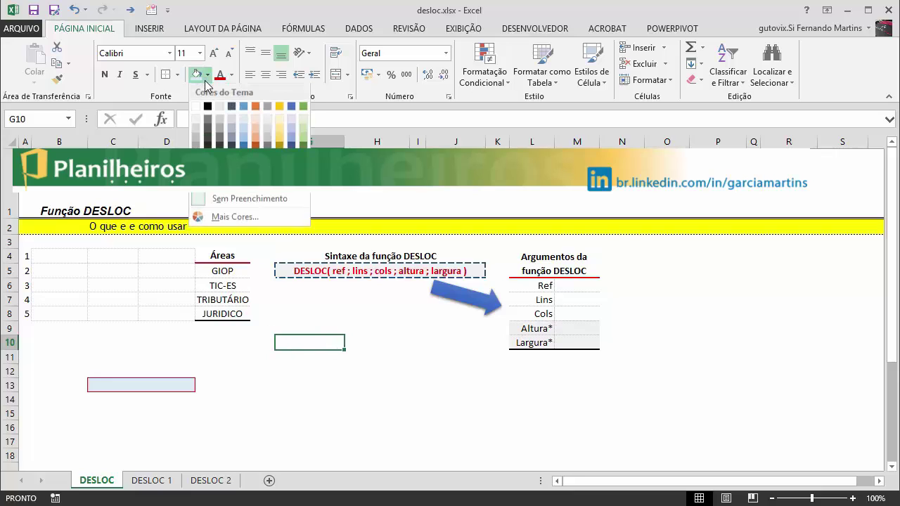
left_click(277, 118)
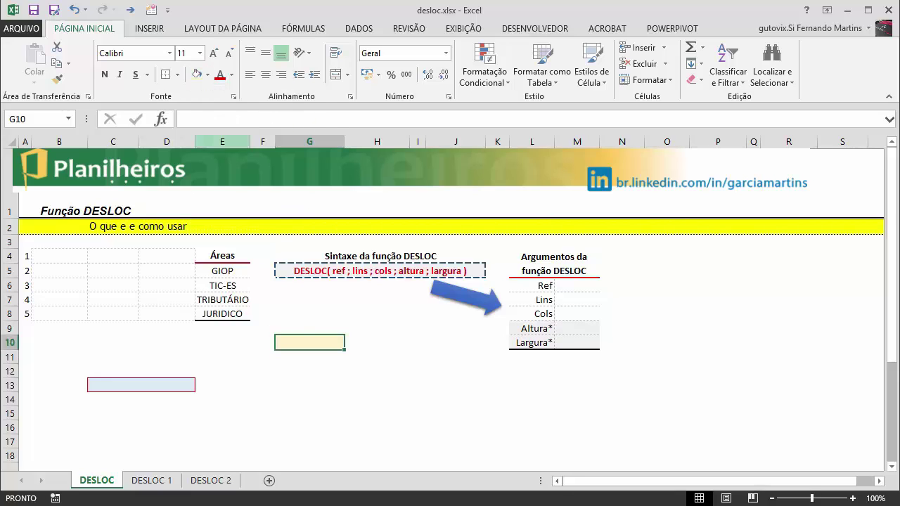
left_click(320, 376)
- Add data validation to cell G10 that allows a Lista with =$E$5:$E$8 as its source
left_click(305, 341)
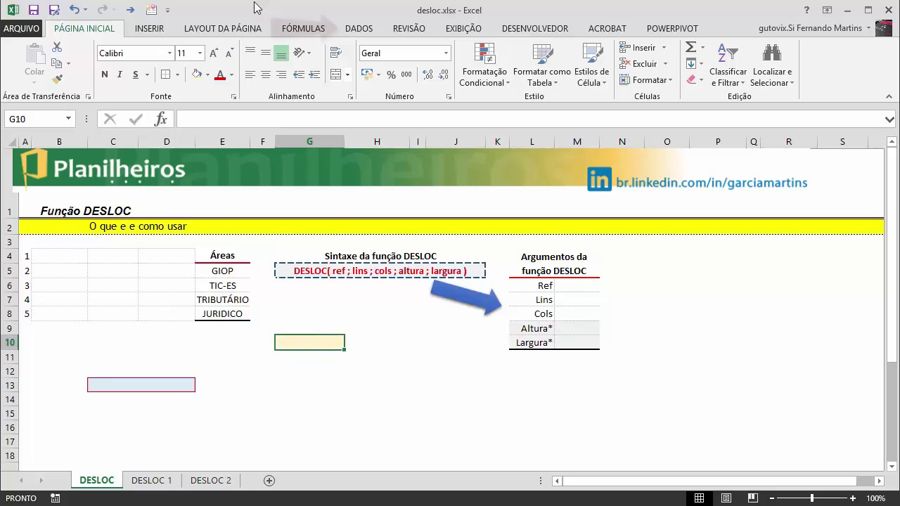
left_click(358, 28)
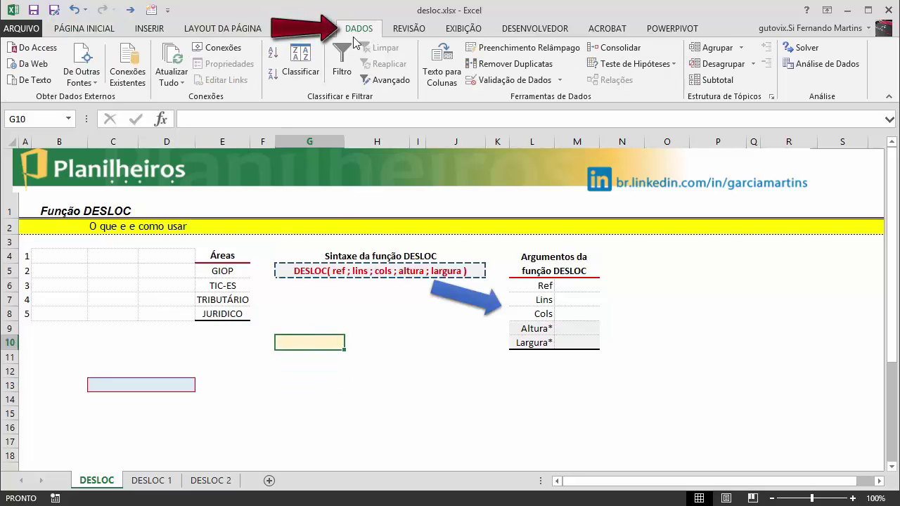
left_click(518, 80)
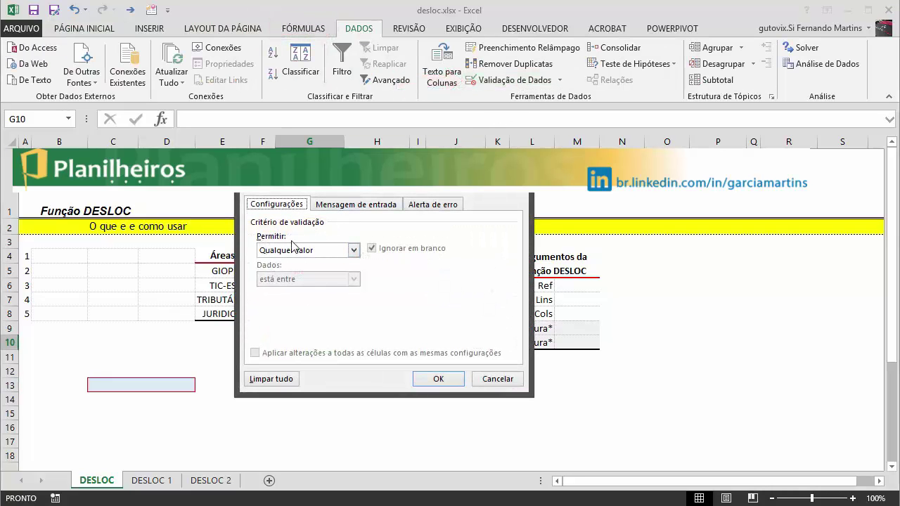
left_click(353, 250)
left_click(299, 290)
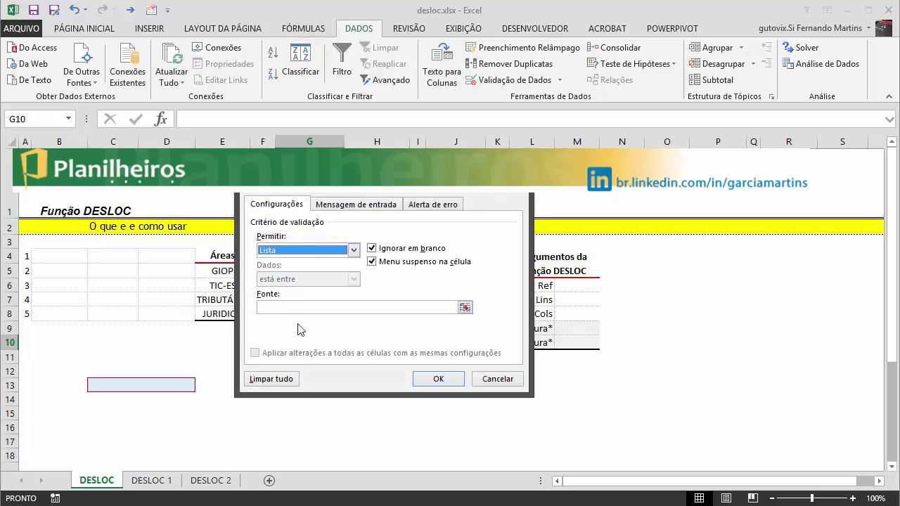
left_click_drag(355, 200, 488, 204)
left_click(599, 312)
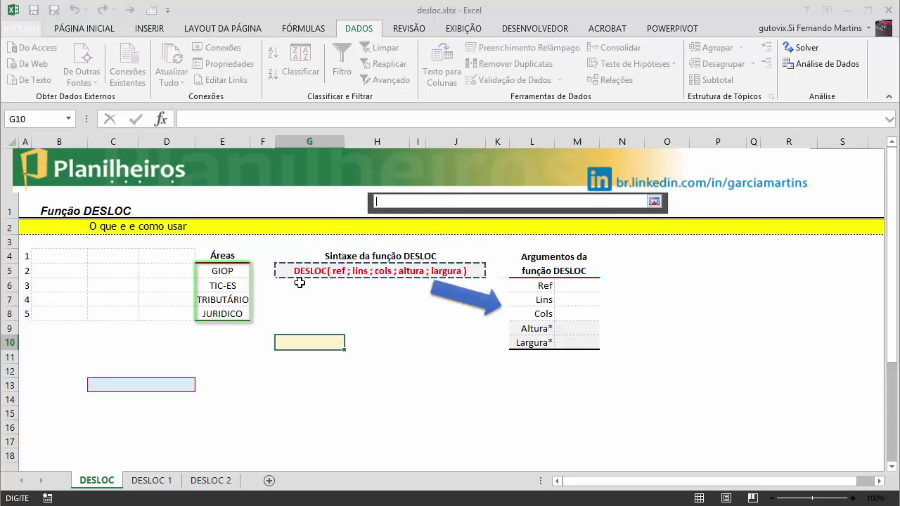
left_click_drag(222, 271, 221, 316)
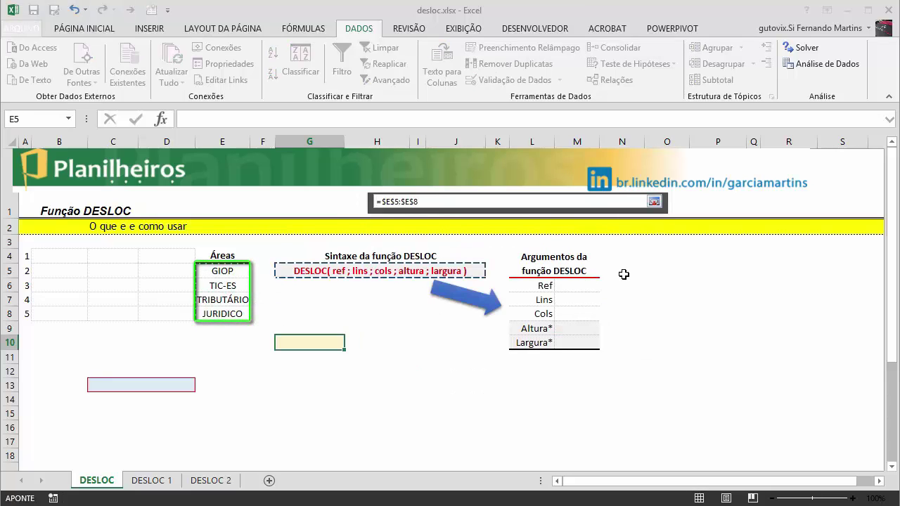
left_click(654, 202)
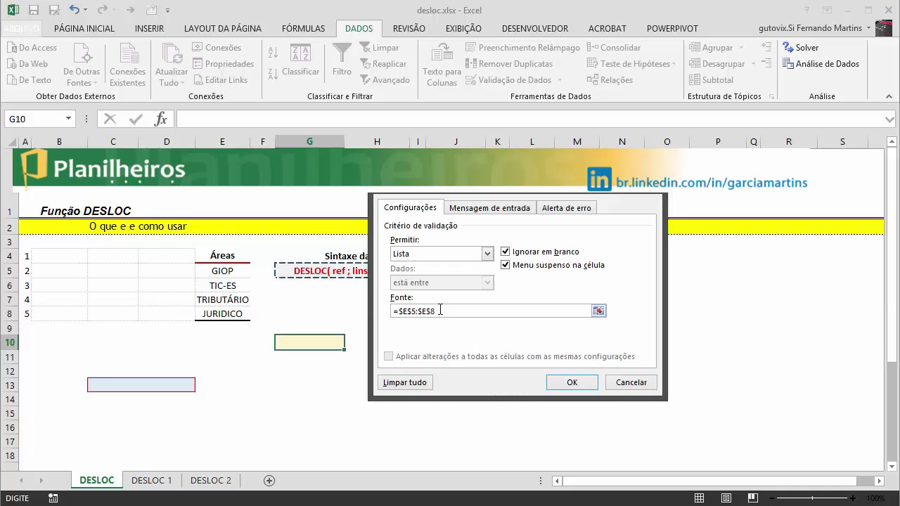
left_click(573, 383)
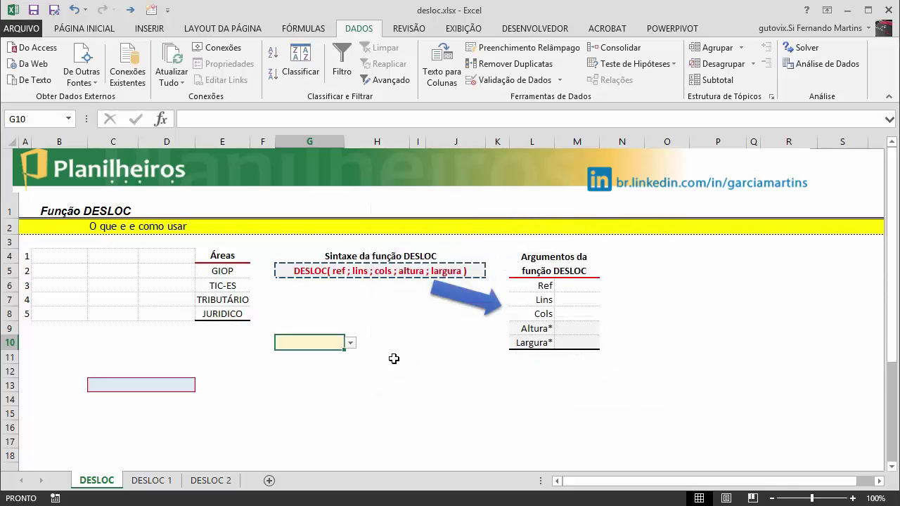
- Try the G10 drop-down list with TRIBUTÁRIO and JURIDICO, and leave GIOP chosen
left_click(350, 343)
left_click(319, 373)
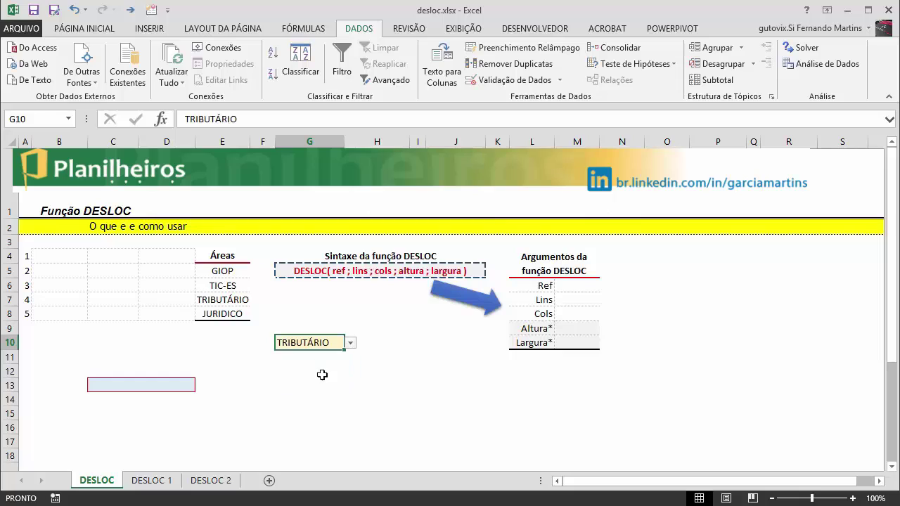
left_click(350, 343)
left_click(310, 383)
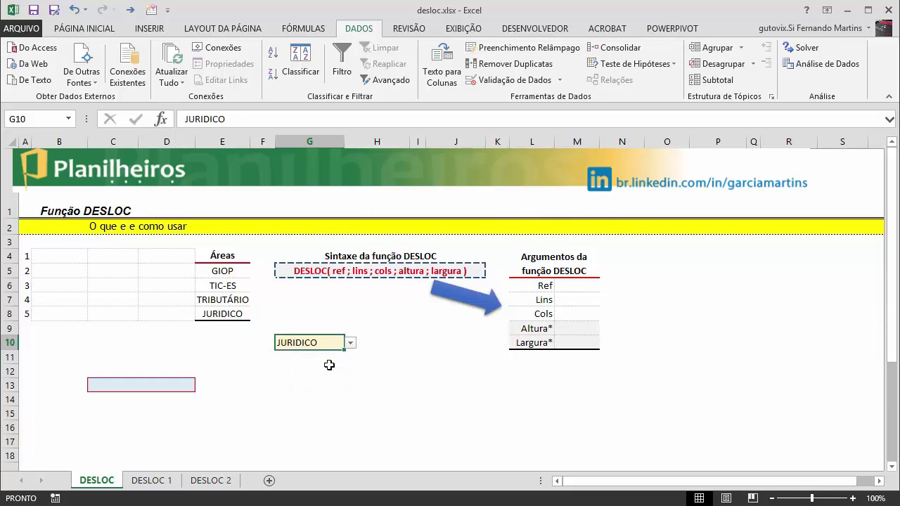
left_click(350, 343)
left_click(288, 355)
left_click(356, 342)
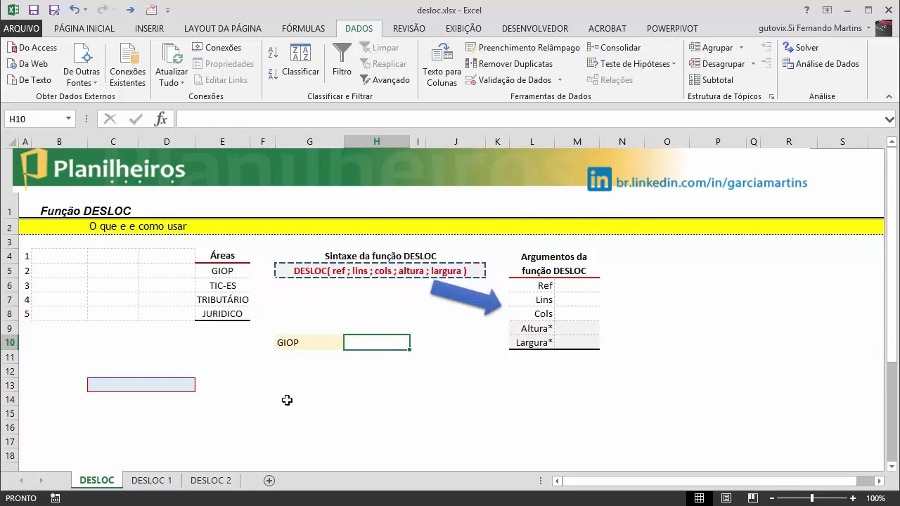
left_click(287, 417)
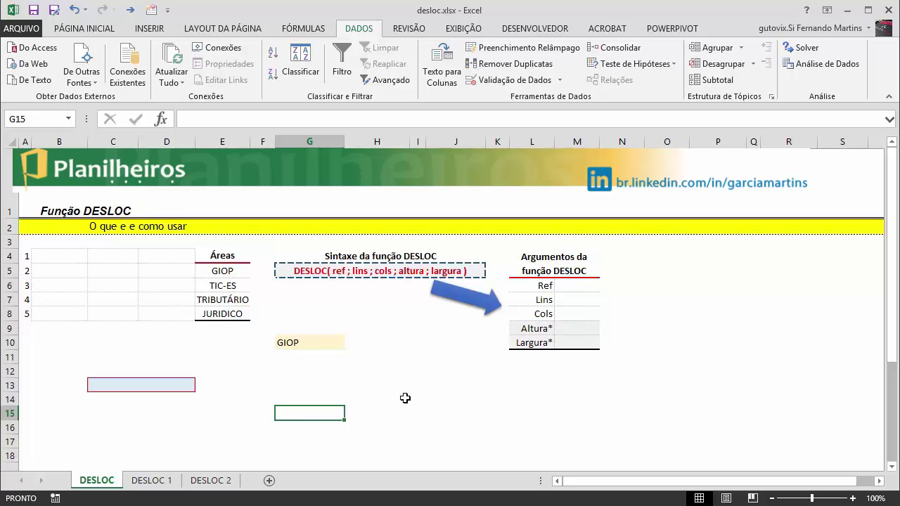
left_click(376, 372)
left_click(313, 373)
left_click(376, 358)
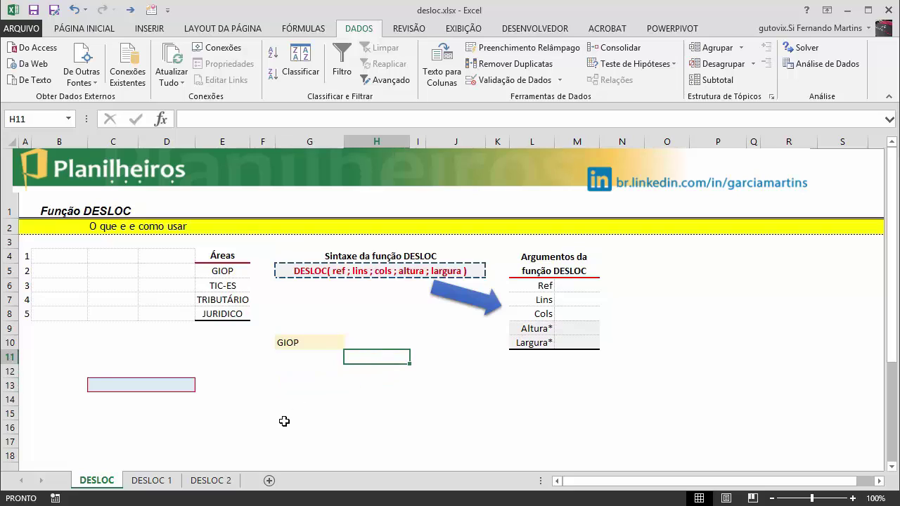
- Name the range E5:E8 under the Áreas heading as areas
left_click_drag(223, 272, 224, 318)
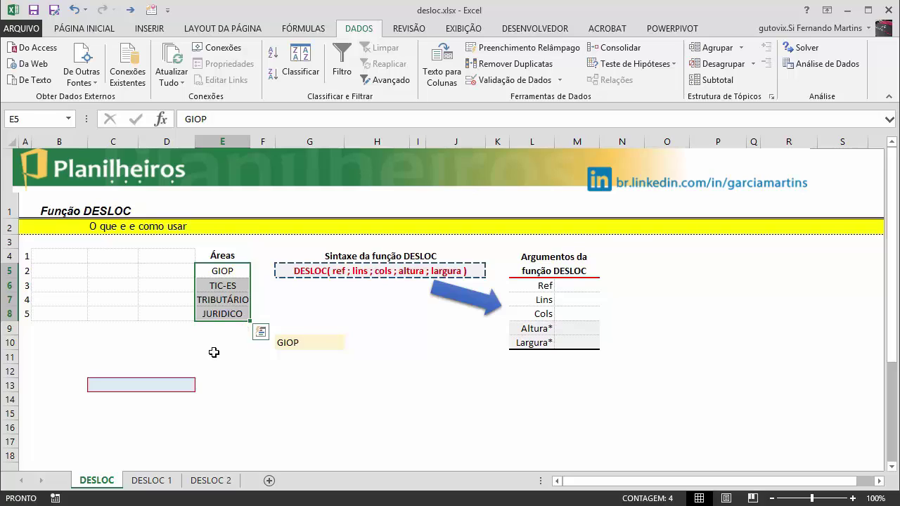
left_click(213, 356)
left_click_drag(220, 274, 216, 313)
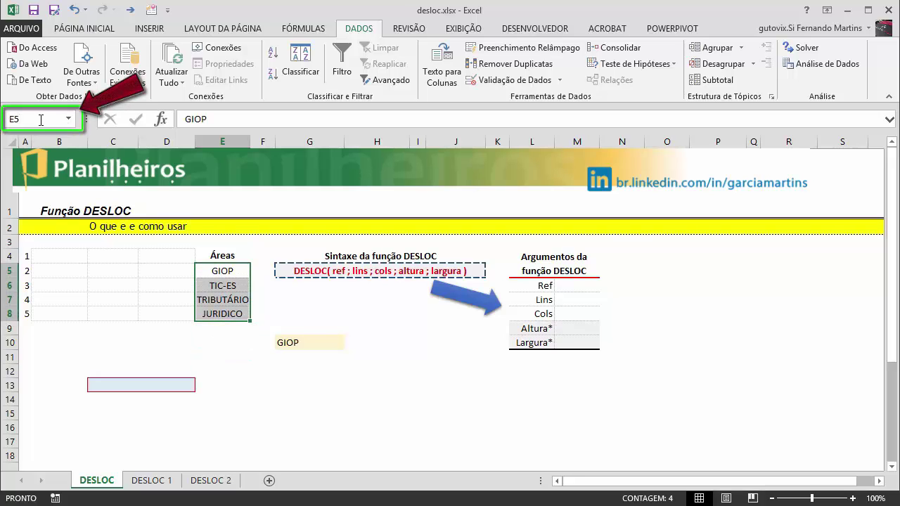
left_click(68, 119)
left_click(69, 119)
left_click(71, 120)
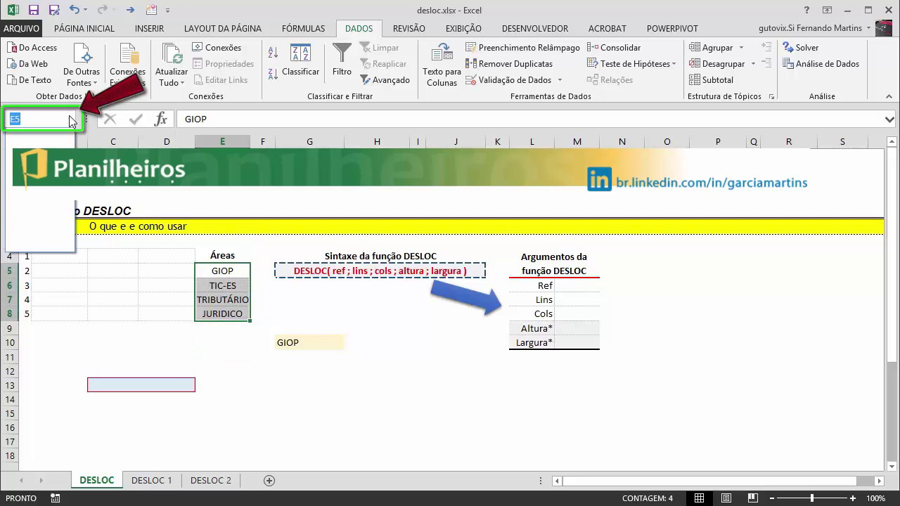
left_click(71, 119)
left_click(71, 120)
left_click(71, 120)
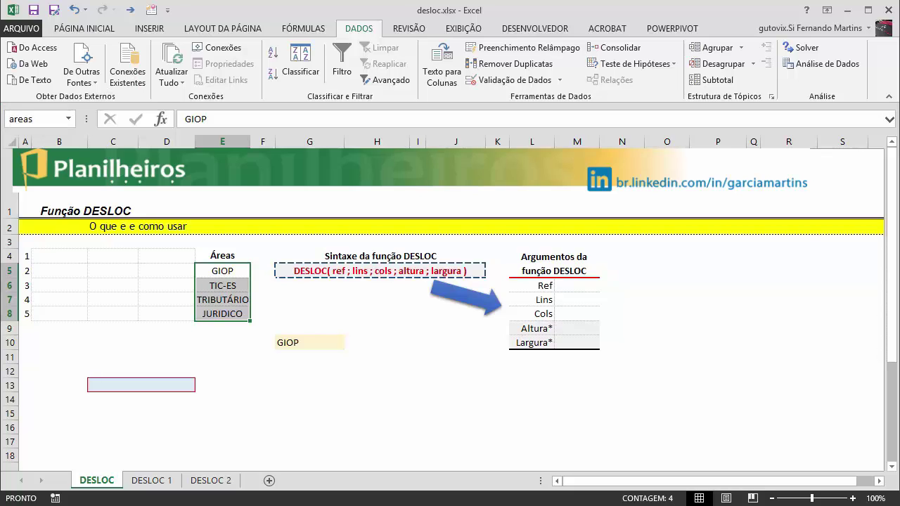
- Check that the name areas belongs to the whole range E5:E8 by selecting the range and its individual cells
left_click(237, 395)
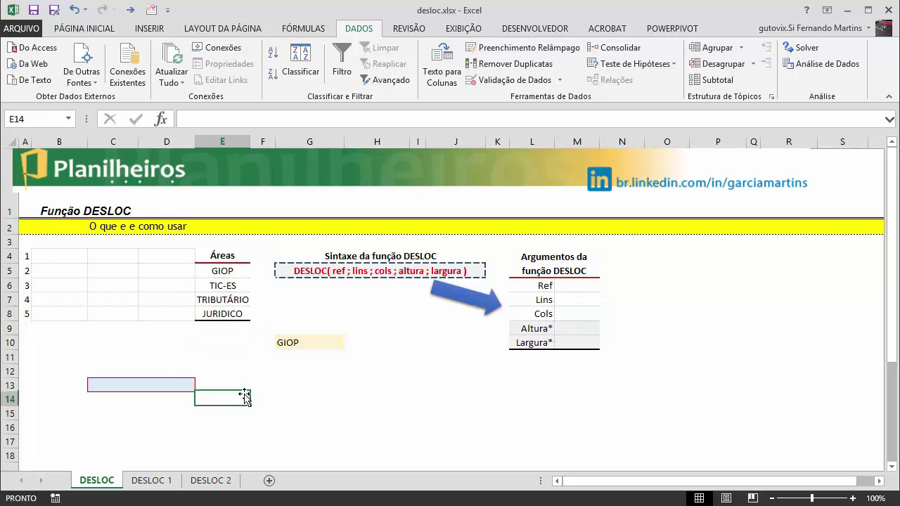
left_click_drag(222, 271, 215, 315)
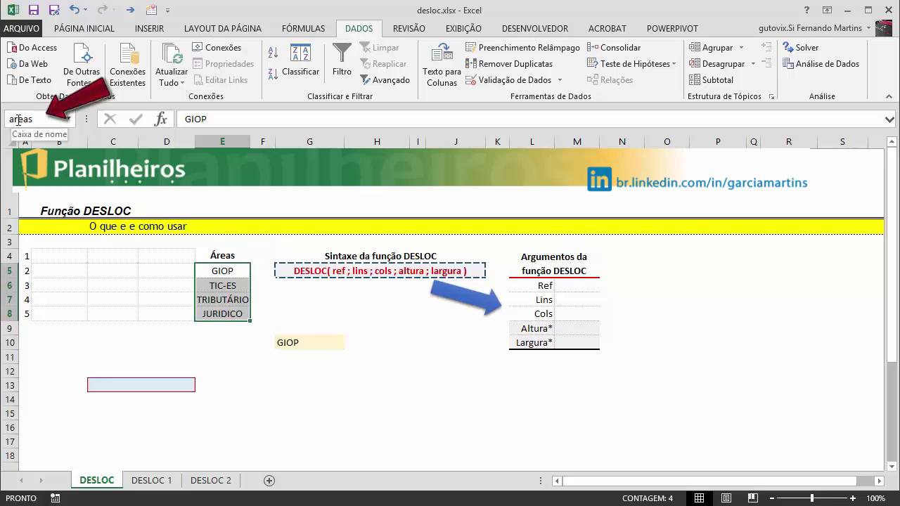
left_click(265, 276)
left_click_drag(236, 274, 222, 313)
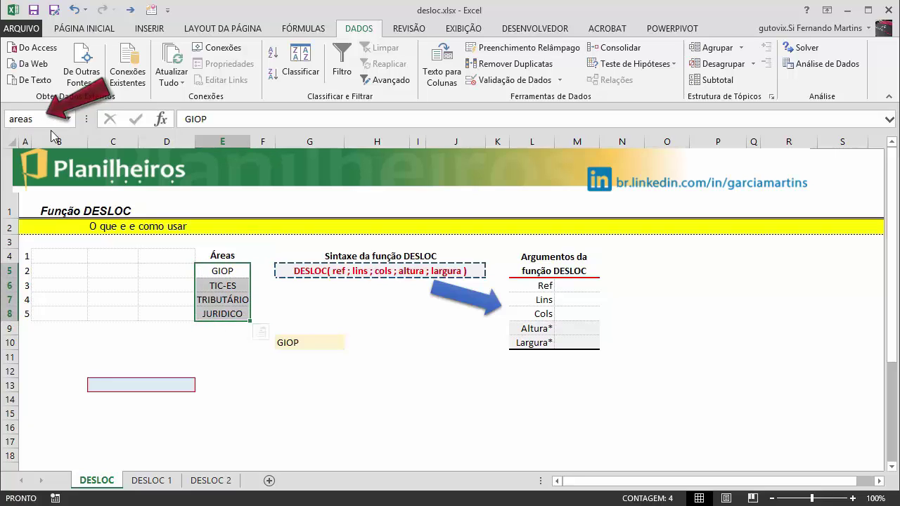
left_click(265, 281)
left_click(217, 271)
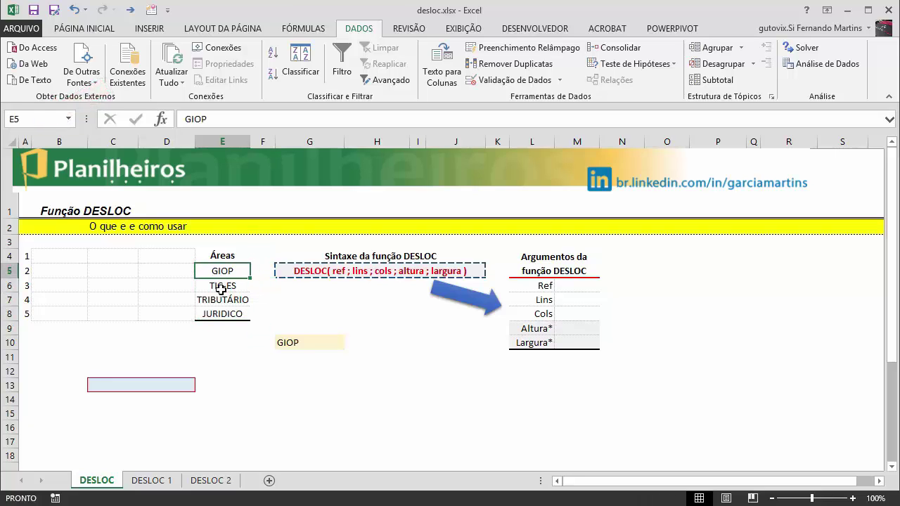
left_click(219, 291)
left_click(227, 302)
left_click(226, 314)
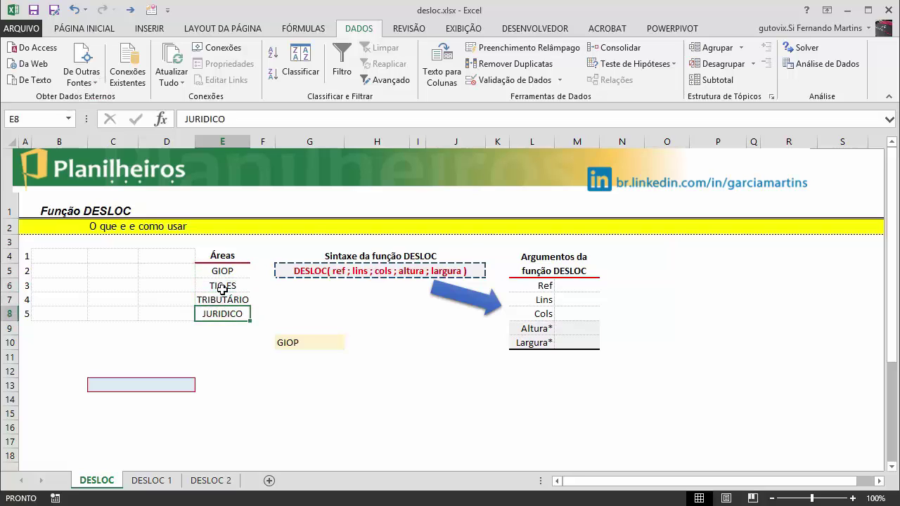
left_click(222, 272)
left_click_drag(222, 271, 222, 313)
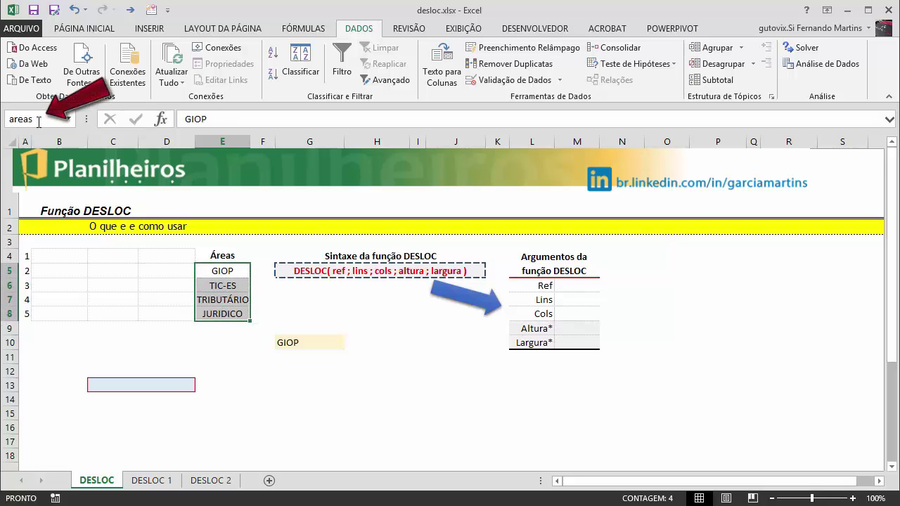
left_click(257, 386)
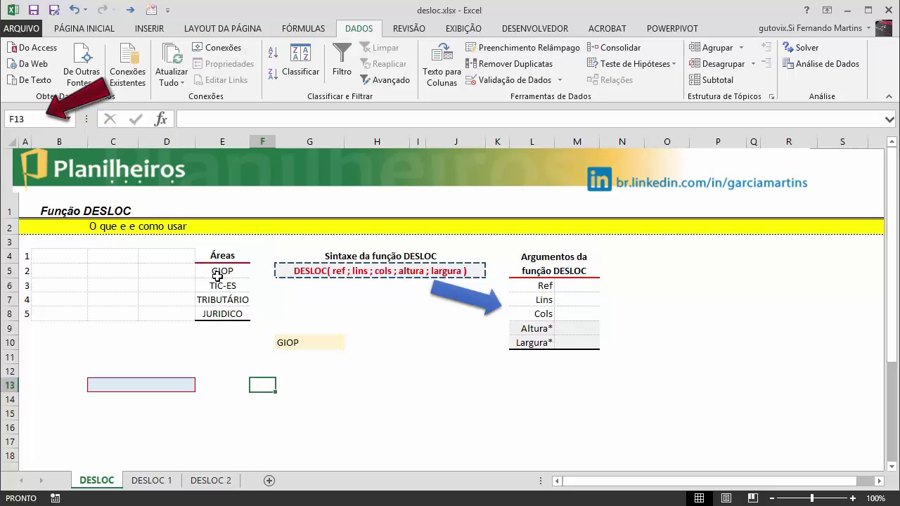
- Open the Name Manager to review the reference and scope of the name areas
left_click(298, 29)
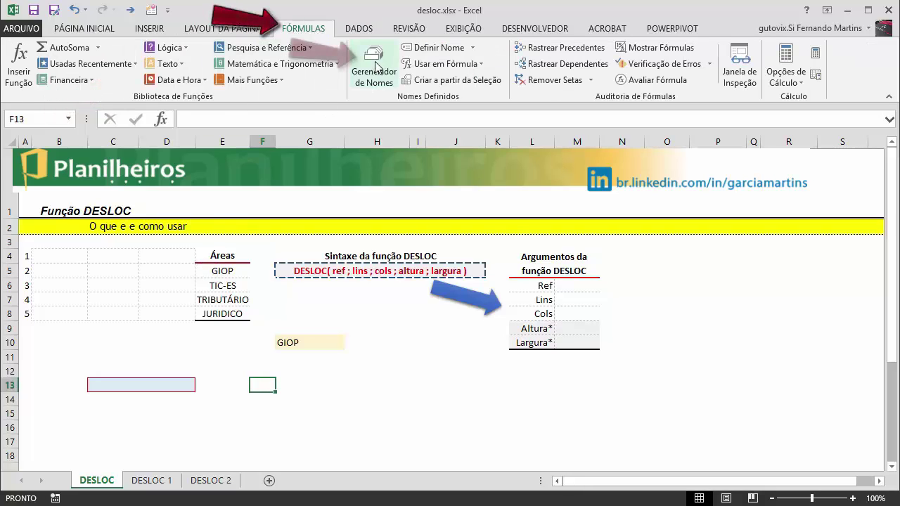
left_click(374, 74)
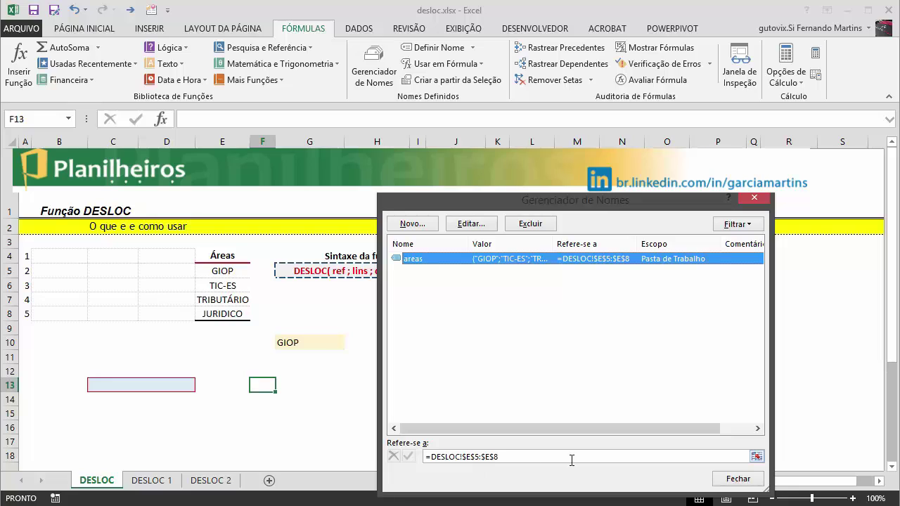
- Delete the defined name areas from the workbook, confirm the deletion and close the Name Manager
left_click(532, 225)
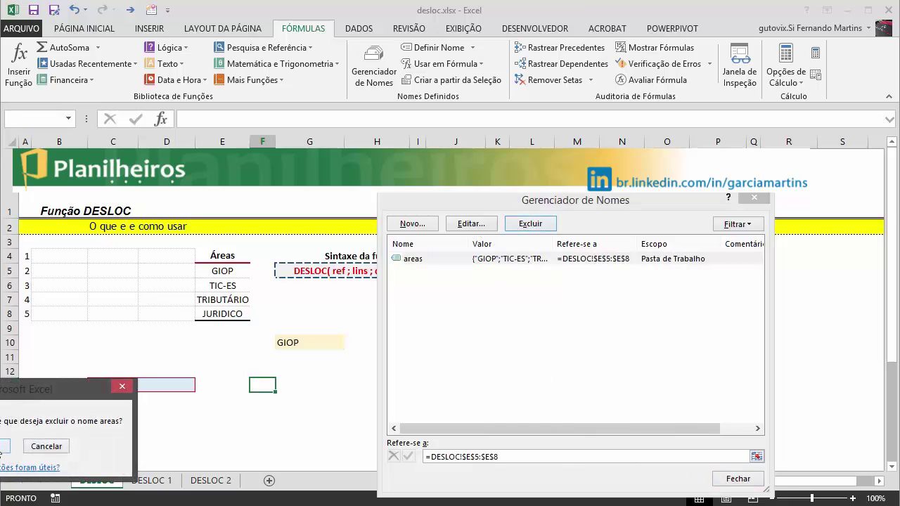
left_click(1, 450)
left_click(754, 198)
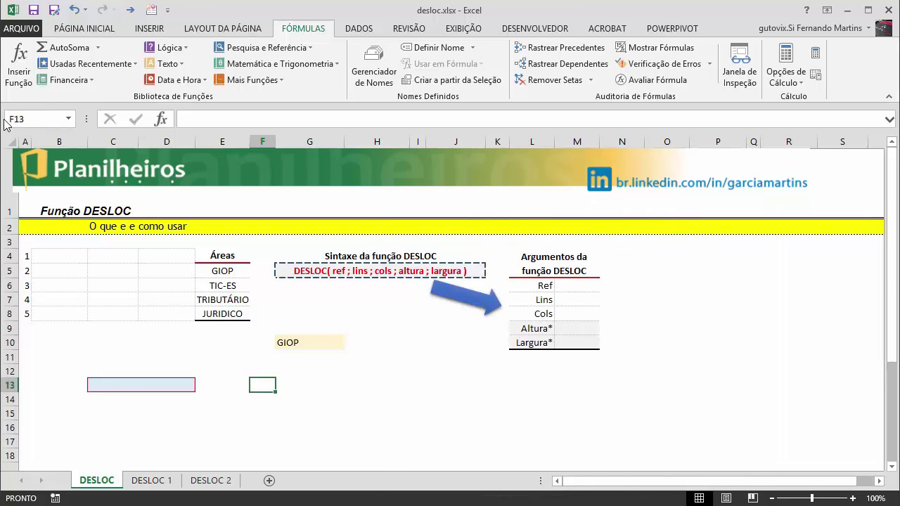
left_click_drag(42, 123, 11, 120)
key("Escape")
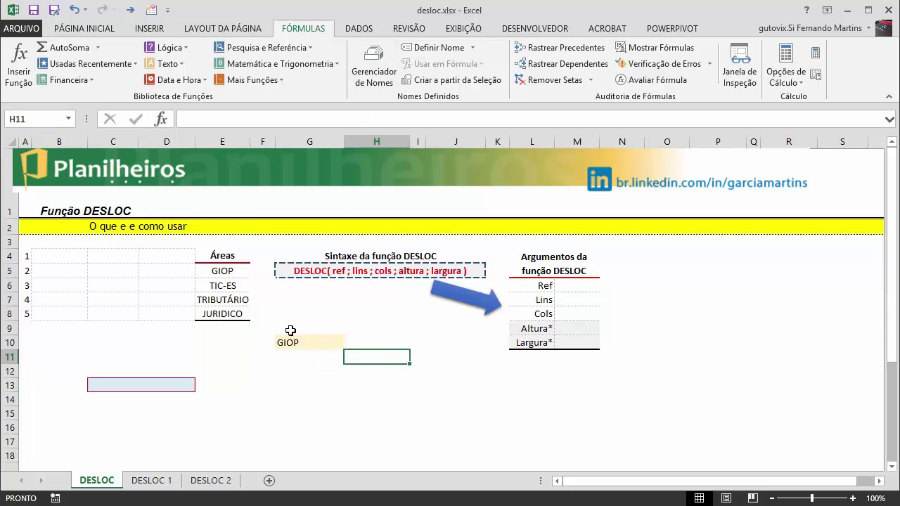
- Define the name area for the range E5:E8 through the Name Manager, with workbook scope
left_click_drag(222, 271, 219, 314)
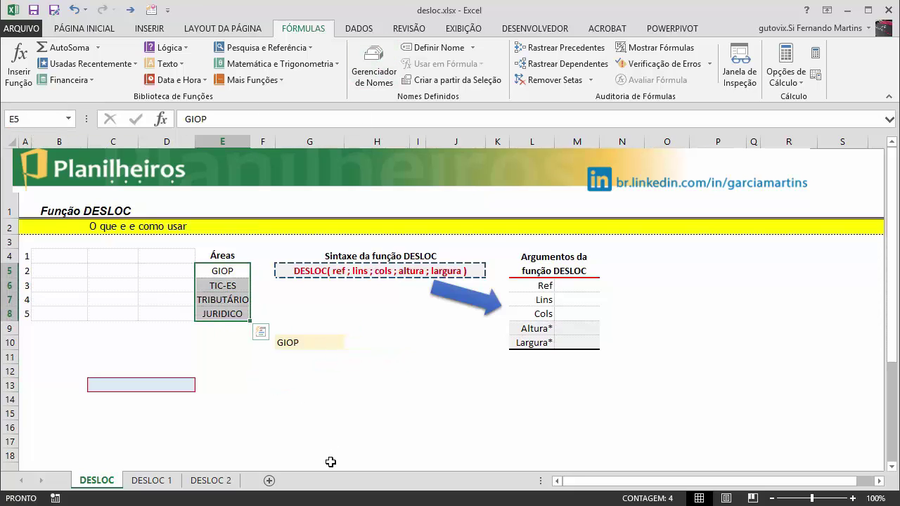
left_click(374, 71)
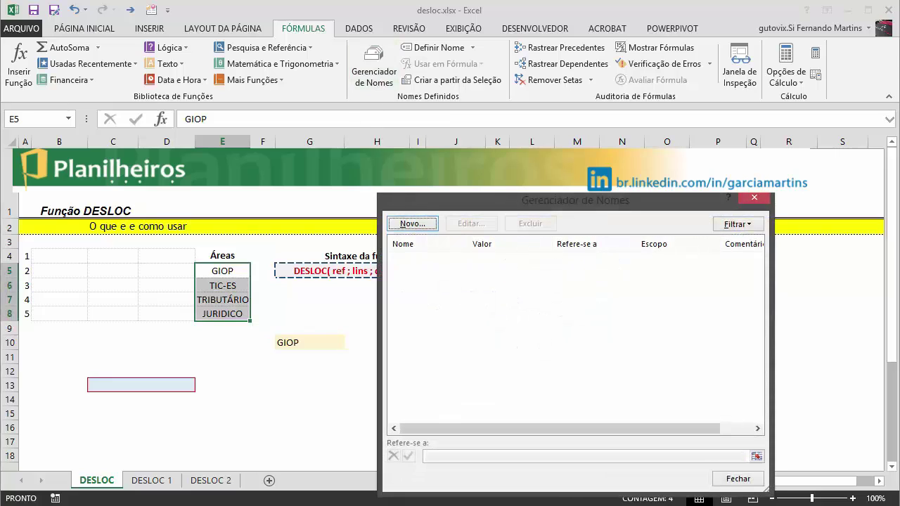
left_click(412, 224)
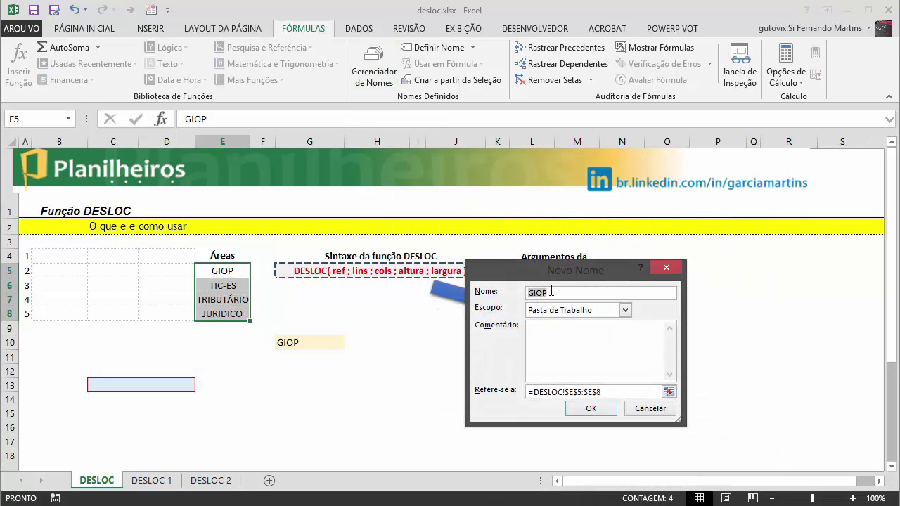
type("area")
left_click(667, 392)
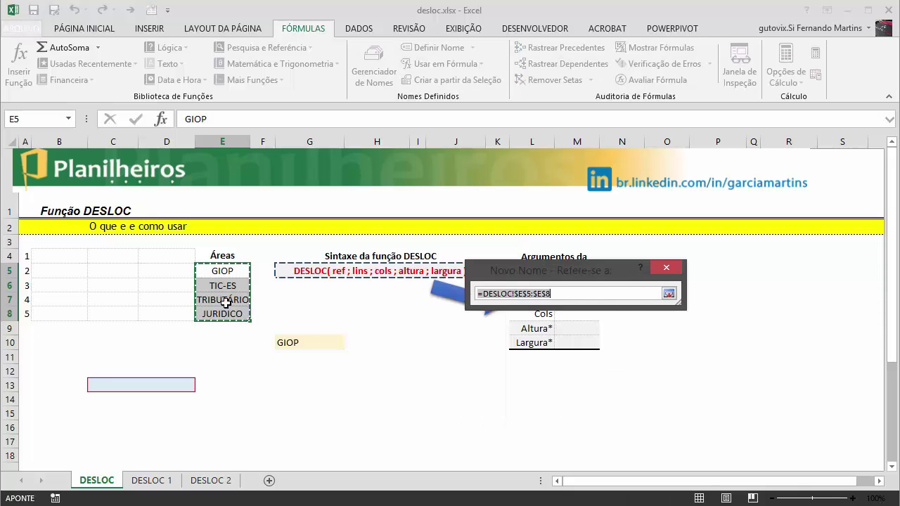
left_click_drag(226, 270, 223, 316)
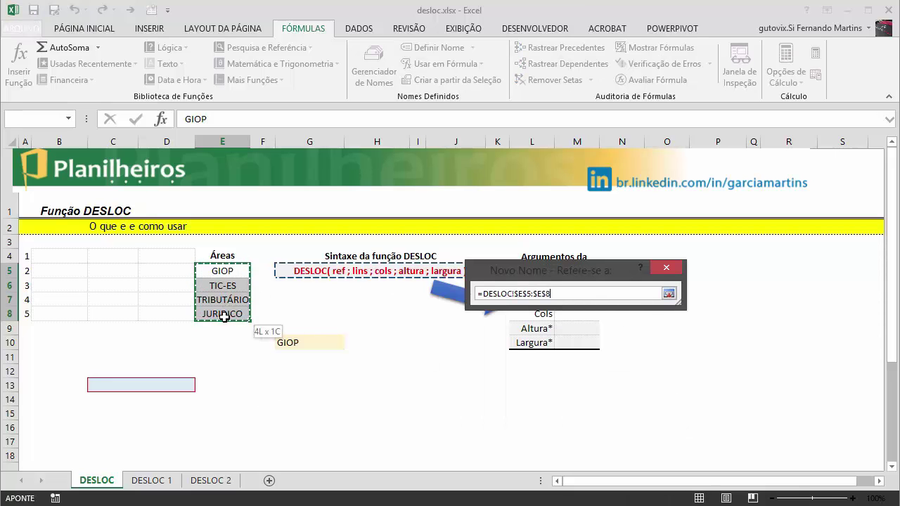
left_click(667, 293)
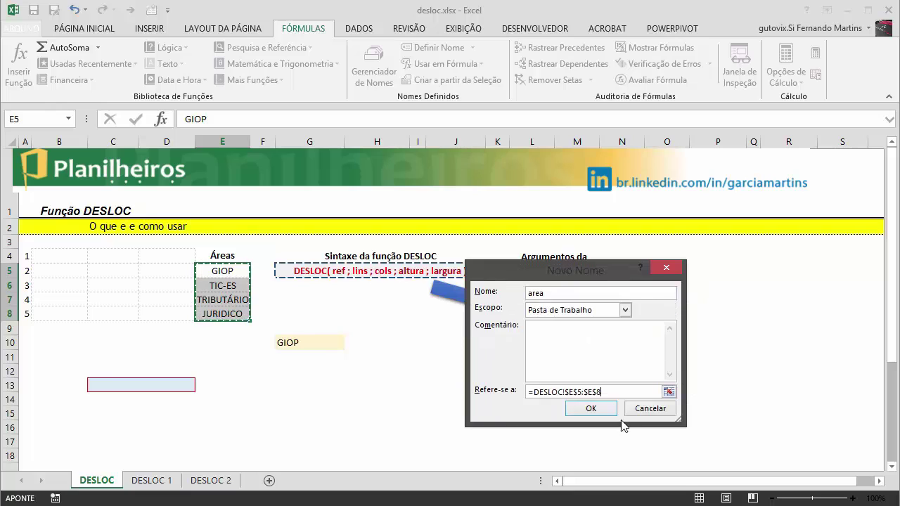
left_click(582, 412)
left_click(737, 479)
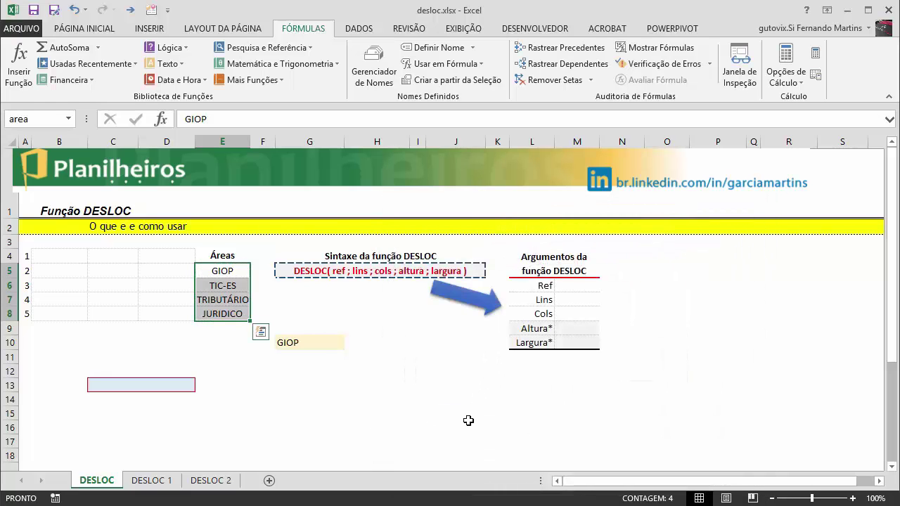
- Check that the name area is assigned to the range E5:E8 by selecting the cells under Áreas
left_click(459, 420)
left_click_drag(224, 272, 225, 314)
left_click_drag(229, 269, 225, 314)
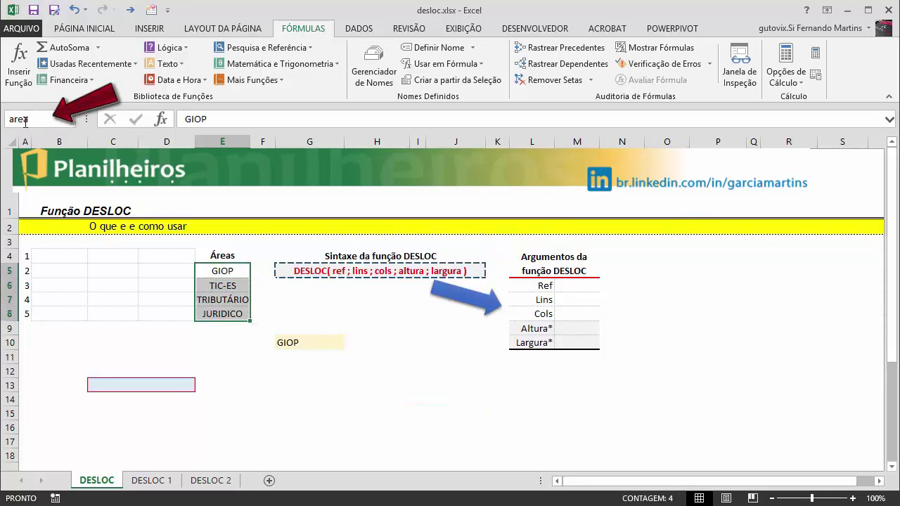
left_click(224, 370)
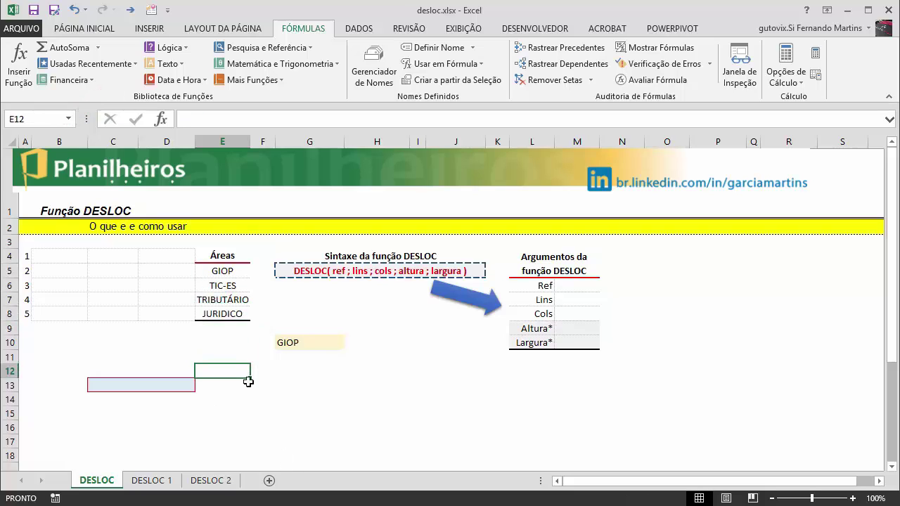
left_click_drag(205, 270, 218, 317)
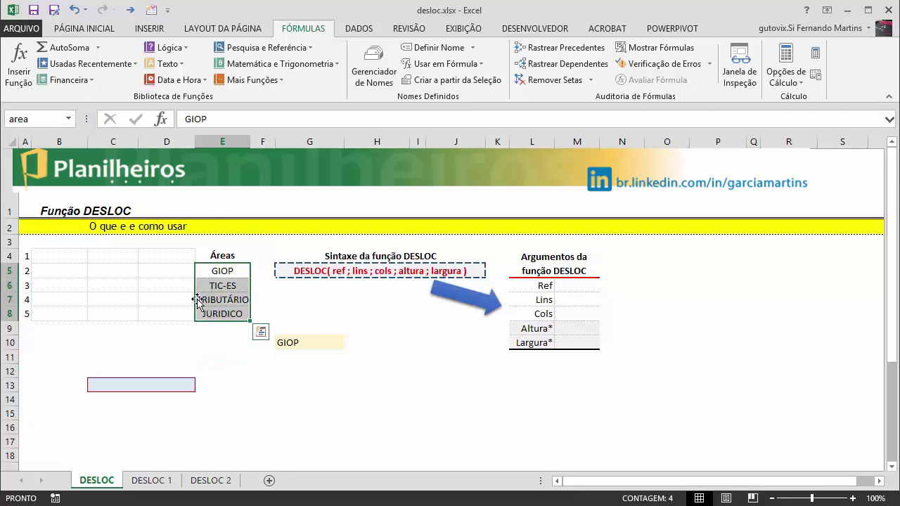
left_click(233, 377)
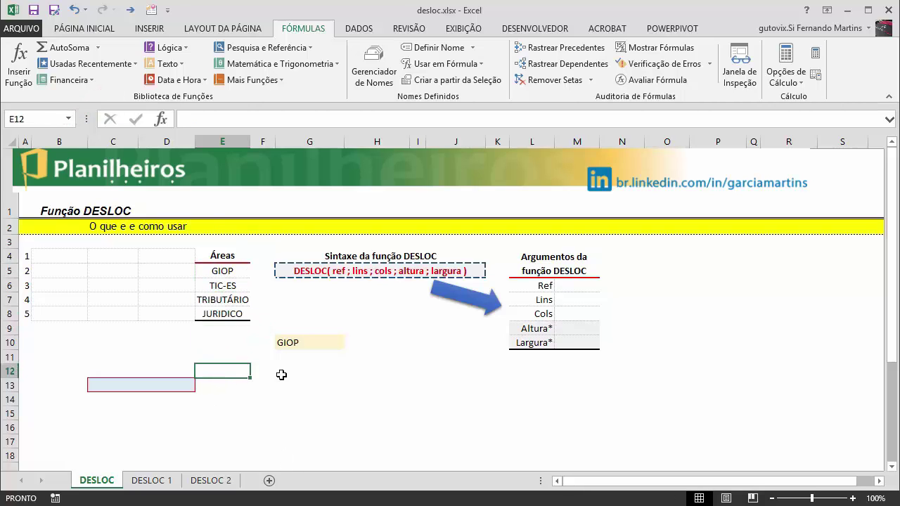
- Display the options in the G10 drop-down list without changing the selection
left_click(320, 341)
left_click(355, 342)
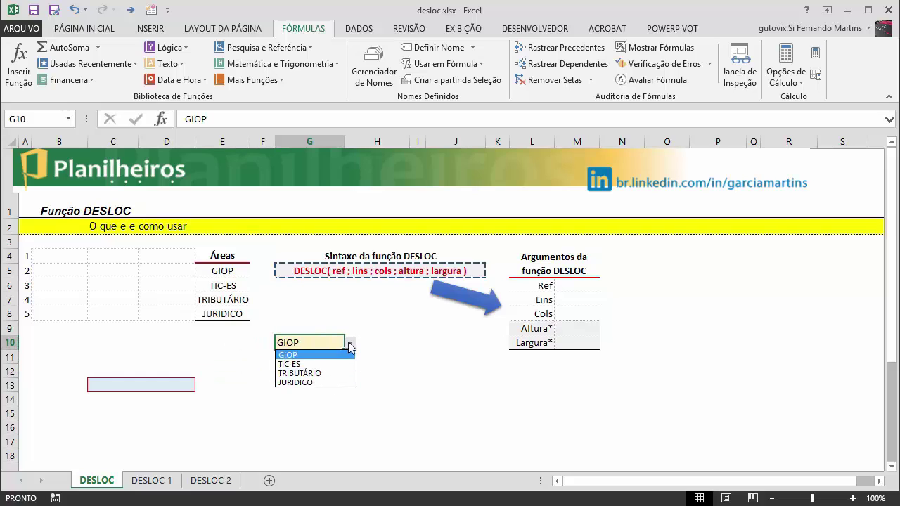
left_click(351, 350)
left_click(350, 349)
left_click(416, 404)
- Fill cell G12 with light blue
left_click(282, 375)
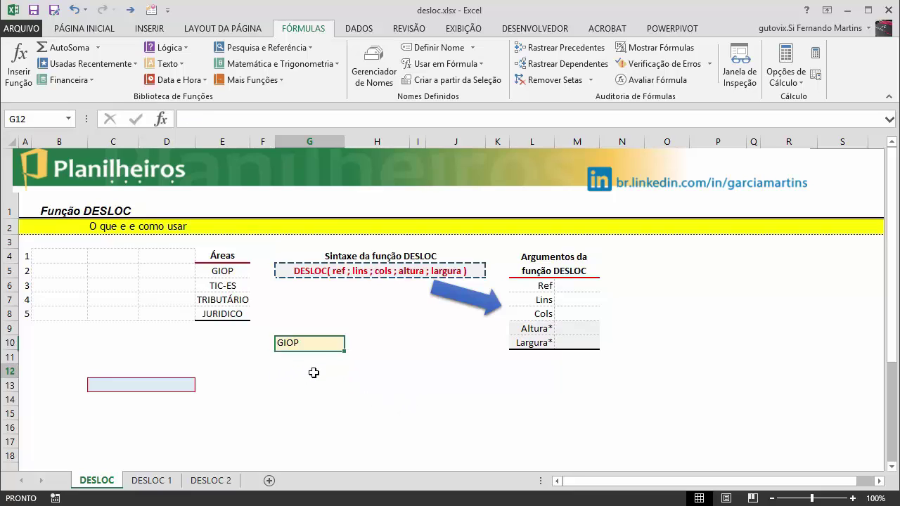
left_click(92, 30)
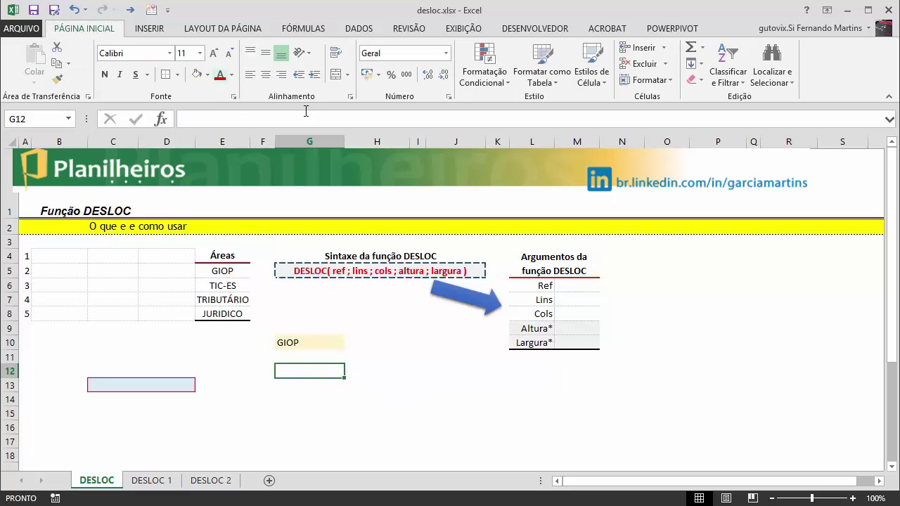
left_click(207, 74)
left_click(243, 120)
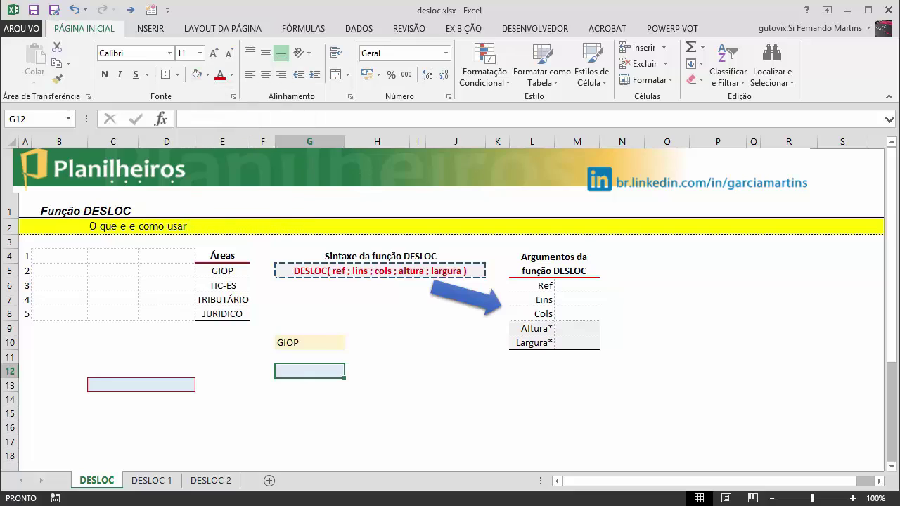
left_click(414, 371)
- Add list data validation to cell G12 with =area as the source
left_click(306, 368)
left_click_drag(232, 273, 231, 314)
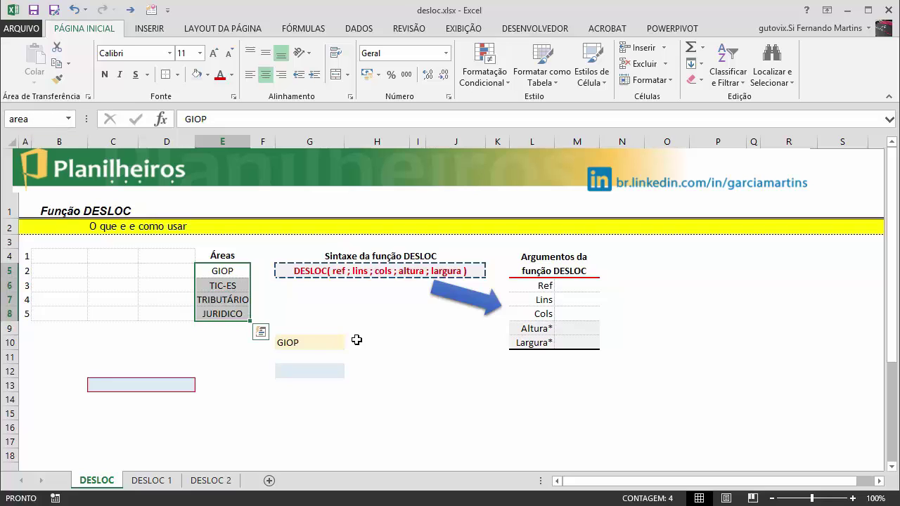
left_click(356, 341)
left_click(323, 373)
left_click(357, 28)
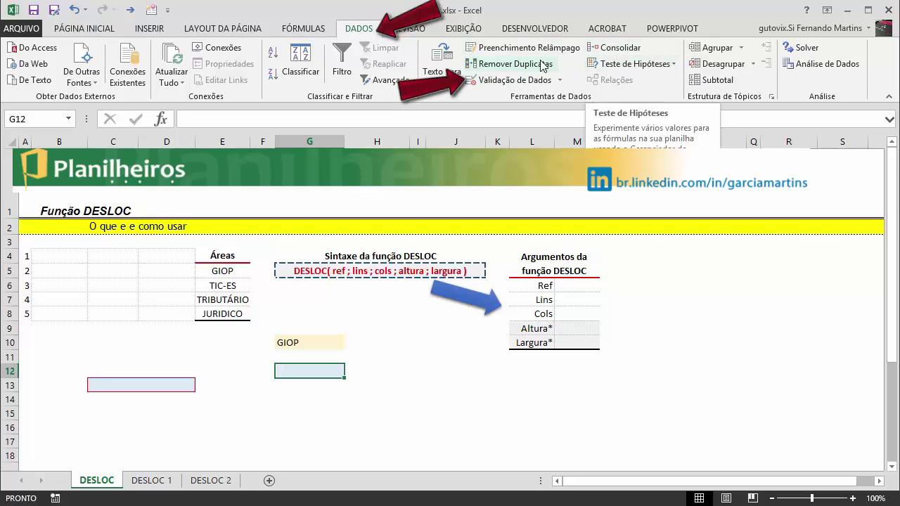
left_click(497, 80)
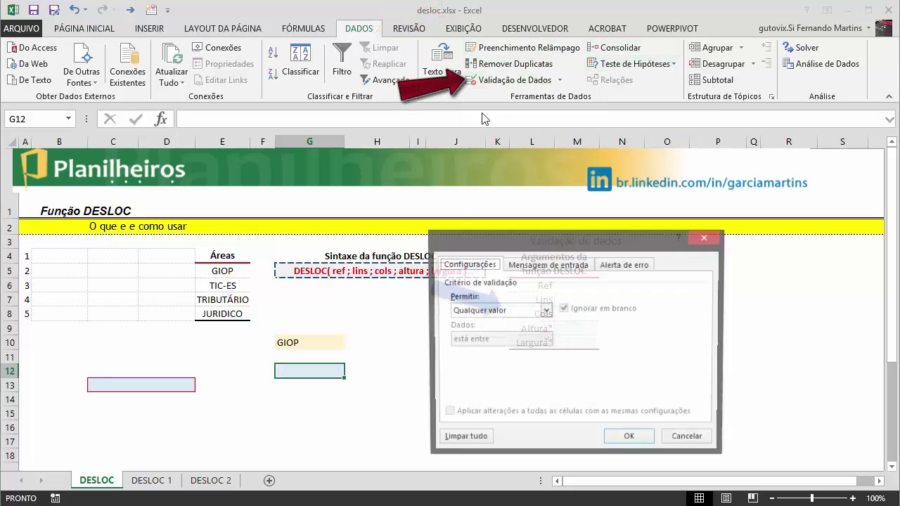
left_click(544, 309)
left_click(477, 351)
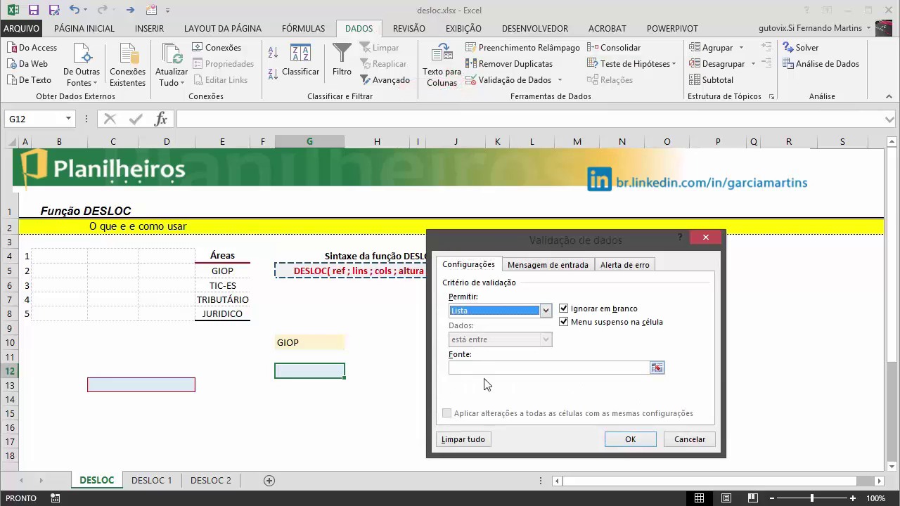
left_click(488, 367)
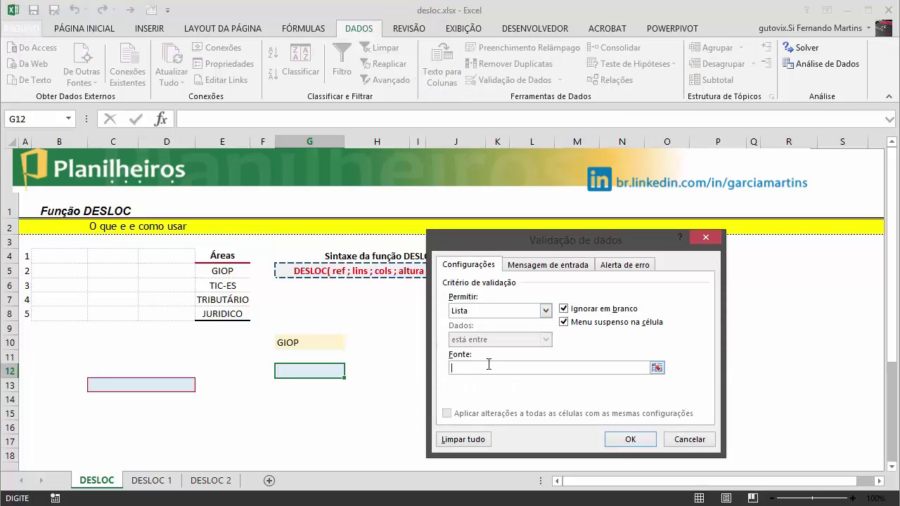
type("=area")
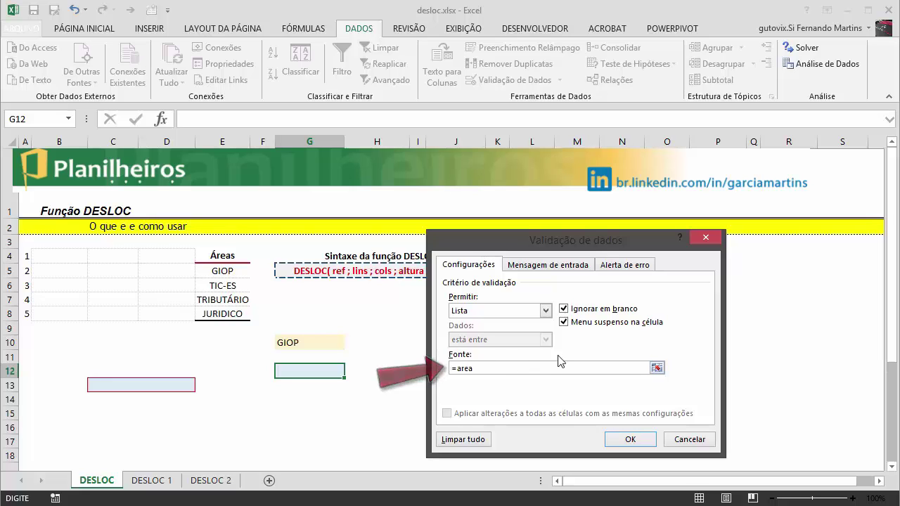
left_click(630, 438)
left_click(466, 426)
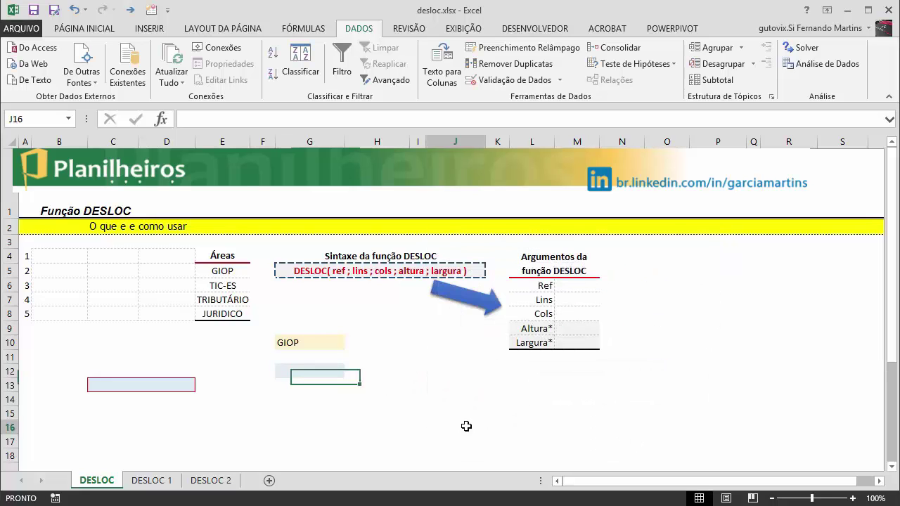
- Try the G12 drop-down list by choosing TIC-ES and JURIDICO
left_click(321, 370)
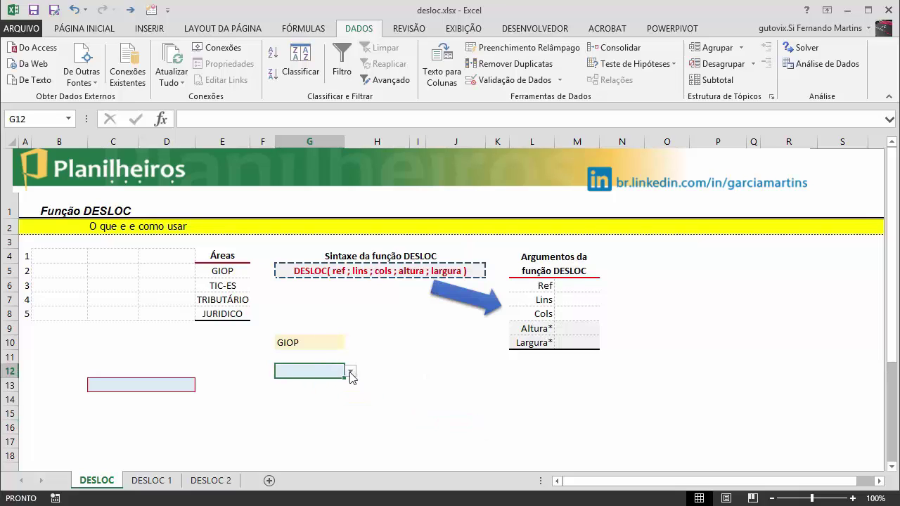
left_click(350, 371)
left_click(347, 381)
left_click(350, 371)
left_click(327, 389)
left_click(360, 372)
left_click(316, 370)
left_click(350, 371)
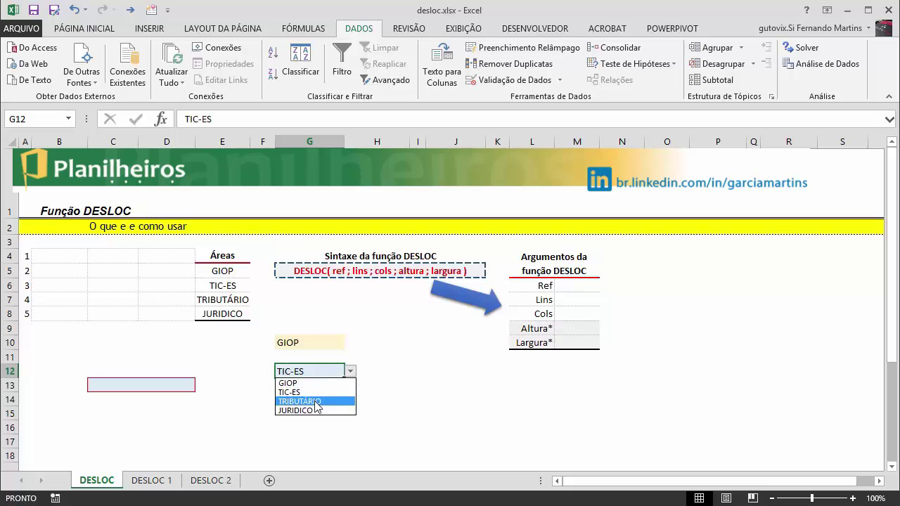
left_click(318, 409)
- Try GIOP and TRIBUTÁRIO in the G12 drop-down list, and leave JURIDICO chosen
left_click(350, 371)
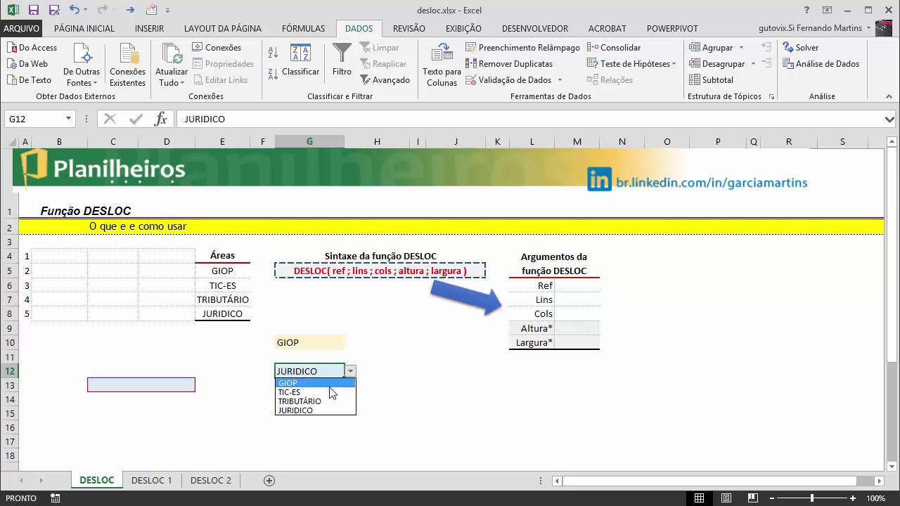
left_click(319, 384)
left_click(350, 371)
left_click(322, 393)
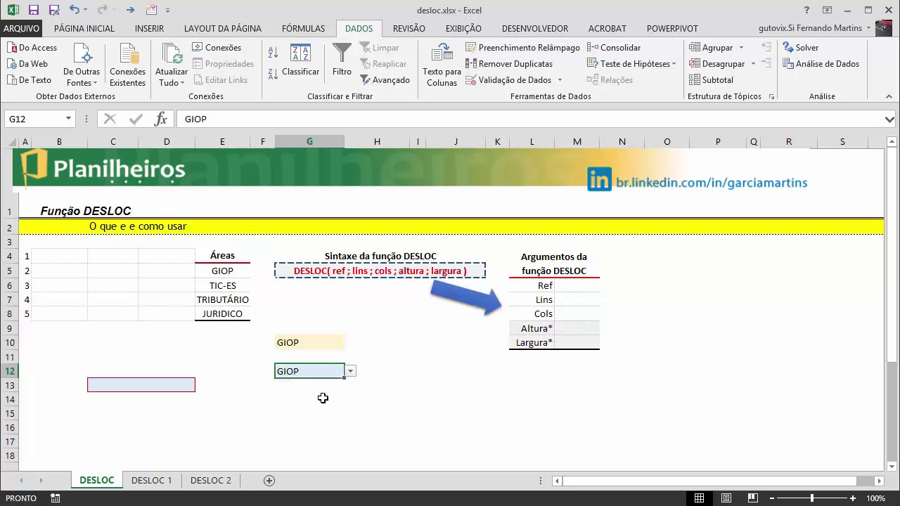
left_click(350, 371)
left_click(328, 393)
left_click(350, 371)
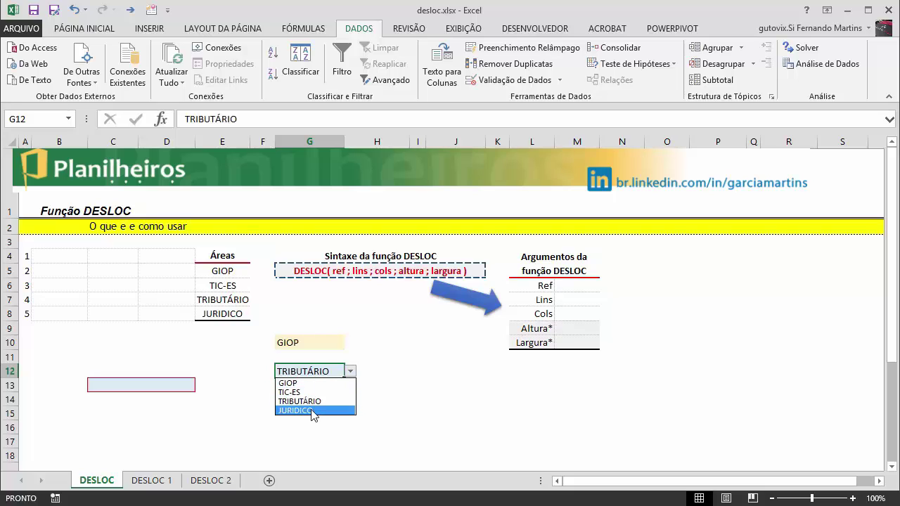
left_click(320, 411)
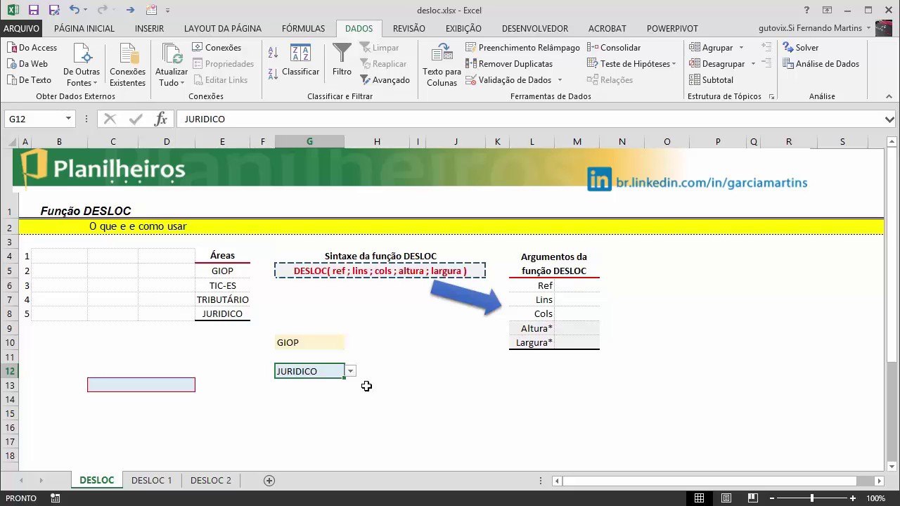
- Review the drop-down cell G10 and the source range E5:E8 under Áreas
left_click(284, 343)
left_click_drag(223, 273, 226, 310)
left_click(440, 401)
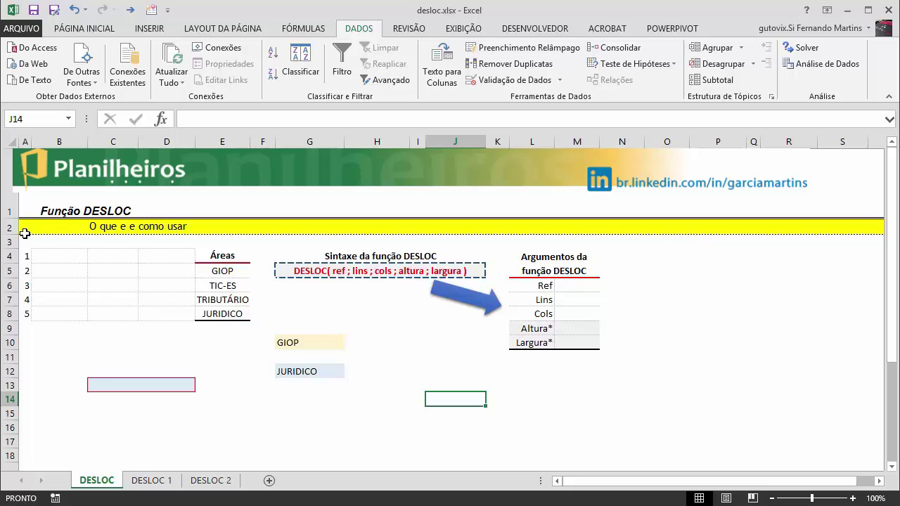
- Review the DESLOC syntax in G5 and the Ref, Lins, Cols, Altura and Largura arguments in L6:L10
left_click(338, 254)
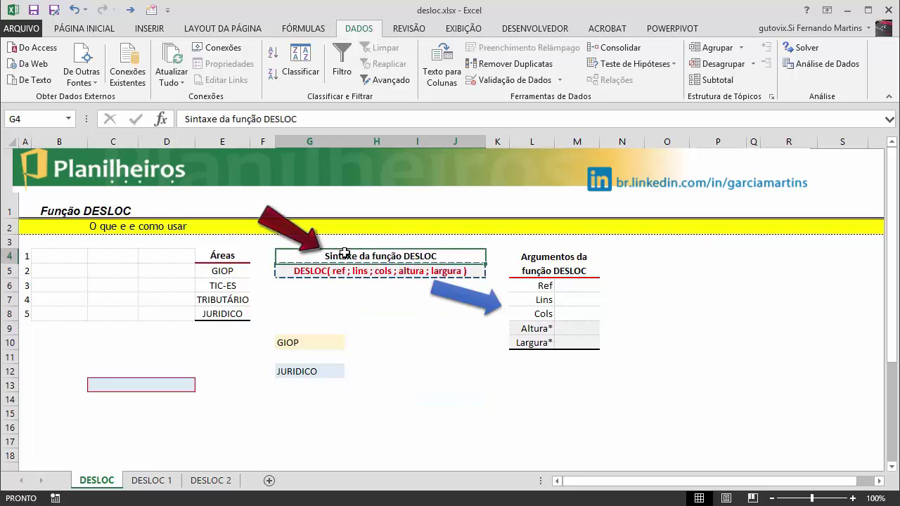
left_click(323, 269)
key("Escape")
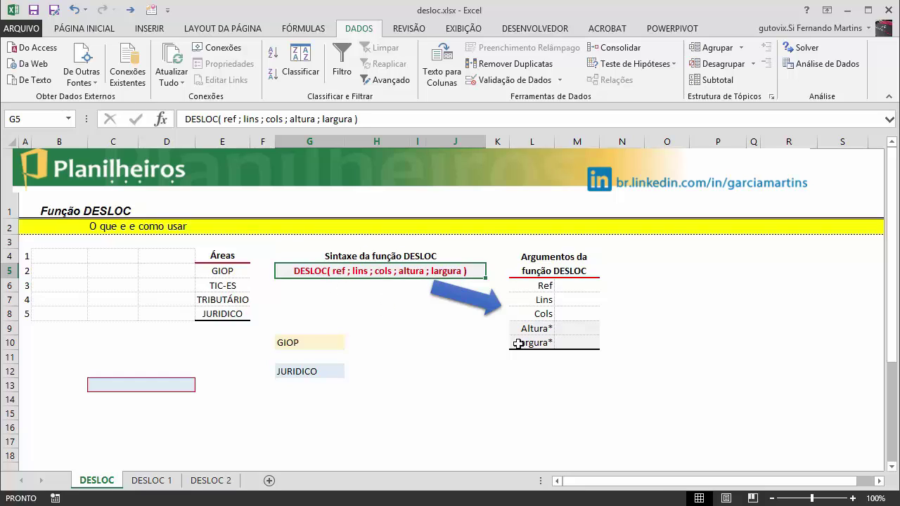
key("ctrl+c")
left_click(535, 286)
left_click(540, 302)
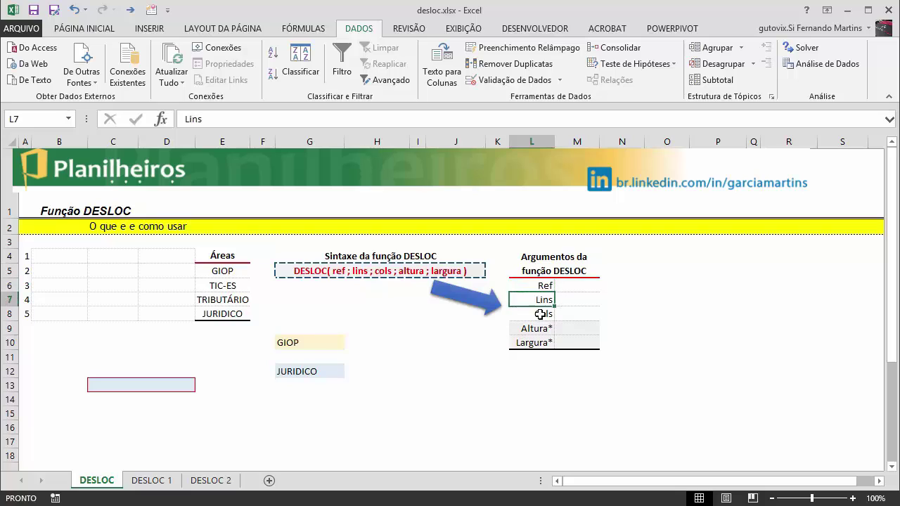
left_click(540, 315)
left_click(538, 329)
left_click(535, 342)
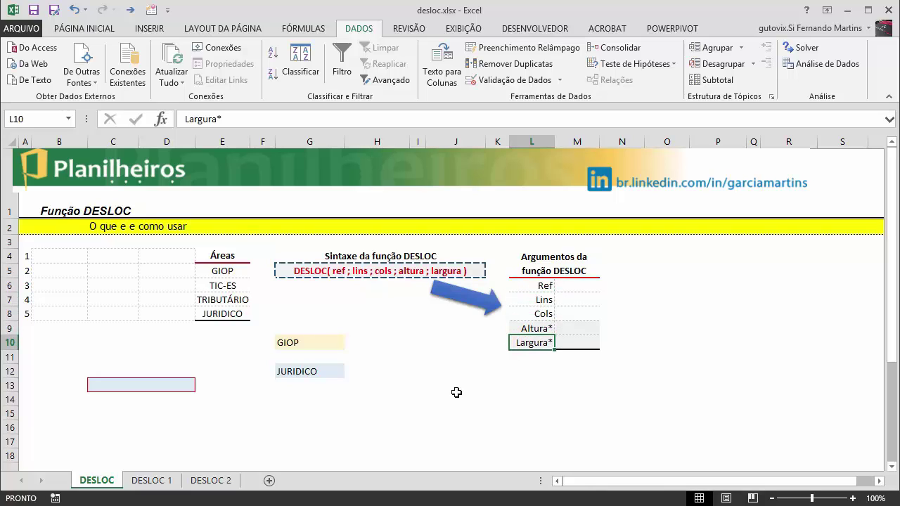
left_click(529, 329)
left_click(532, 343)
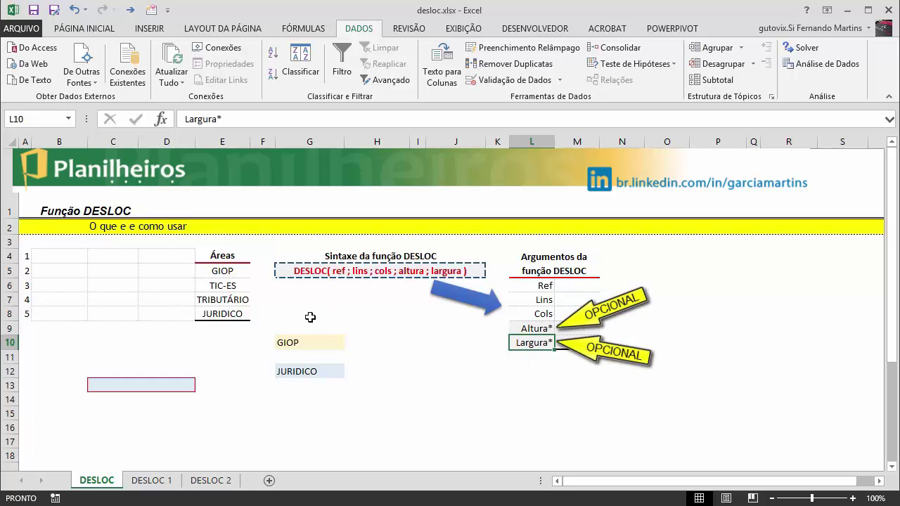
- Start a DESLOC formula in J14 to read its argument hint, and cancel the entry
left_click(450, 398)
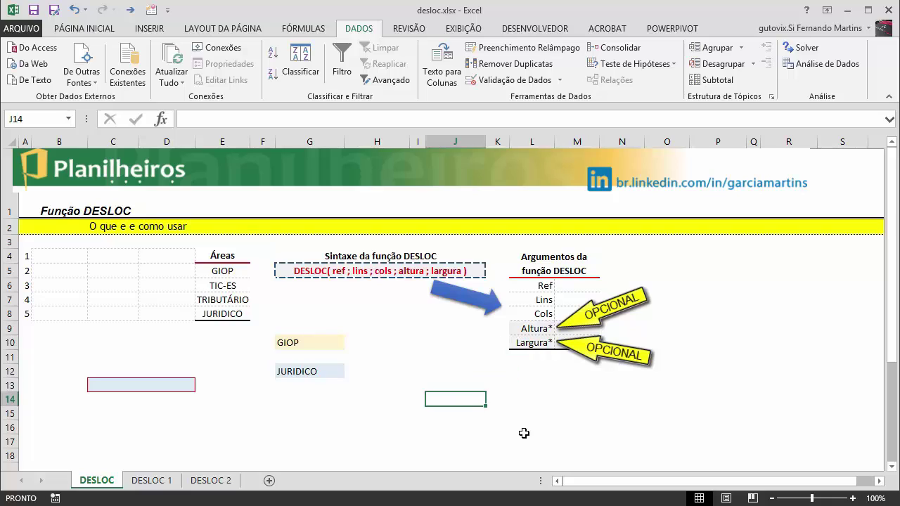
type("=des")
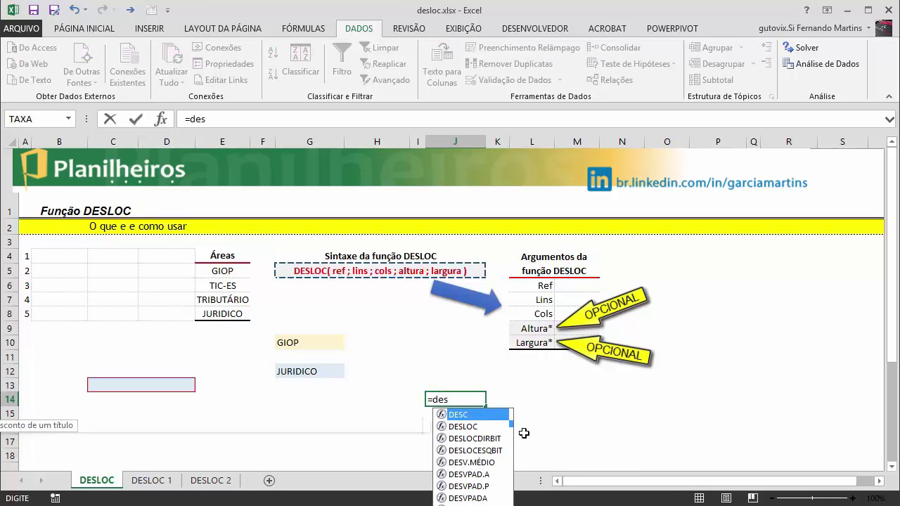
type("lo")
key("Tab")
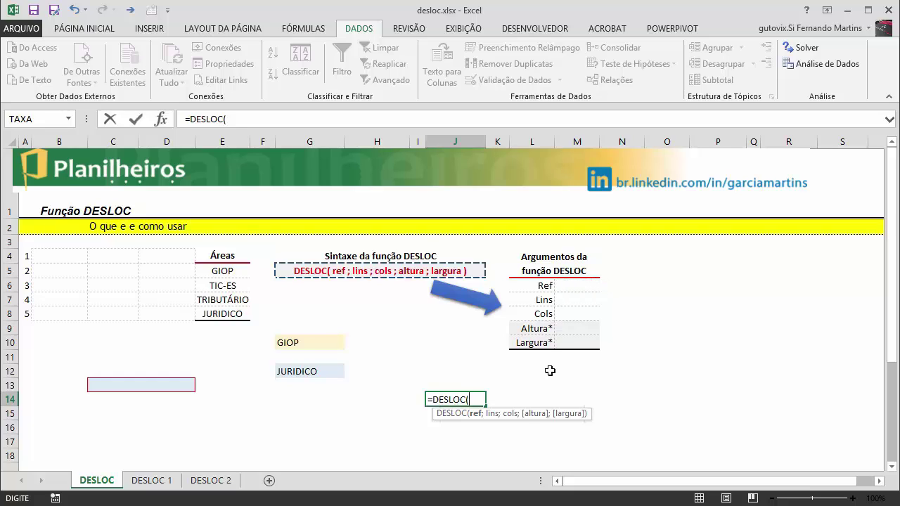
key("Escape")
- Review the syntax in G5, the starting cell B4, the target cell E8 and the merged result cell C13
left_click(319, 274)
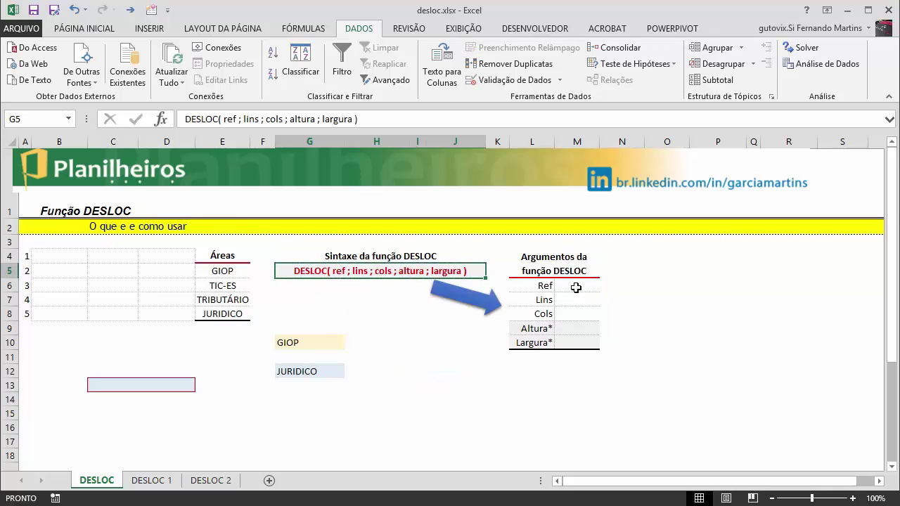
key("ctrl+c")
left_click(562, 366)
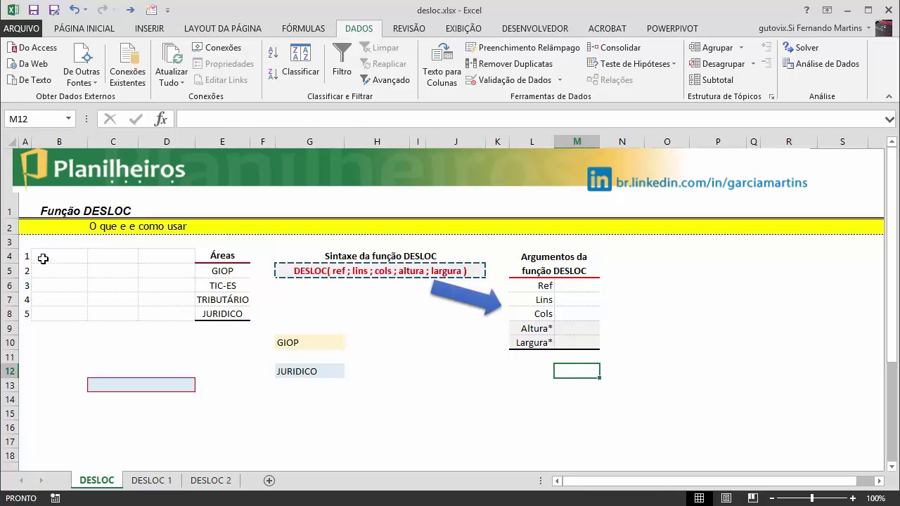
left_click(43, 257)
left_click(430, 371)
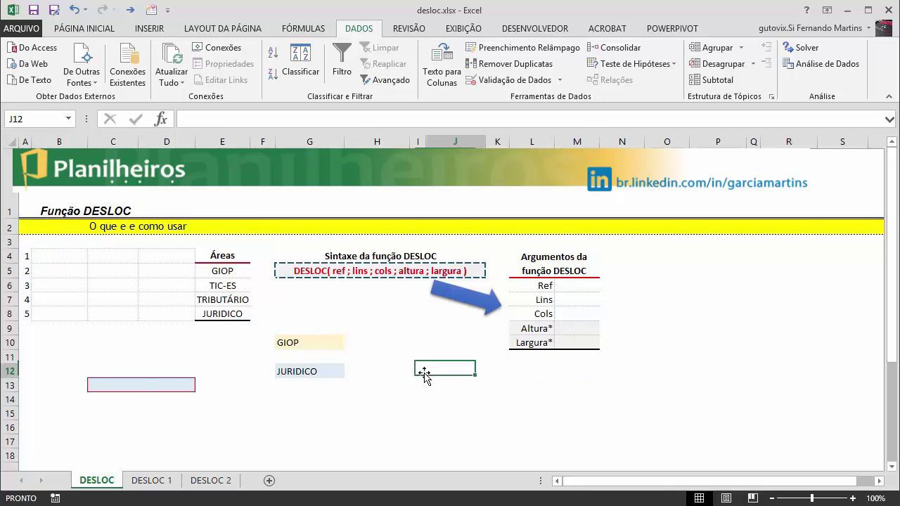
left_click(49, 253)
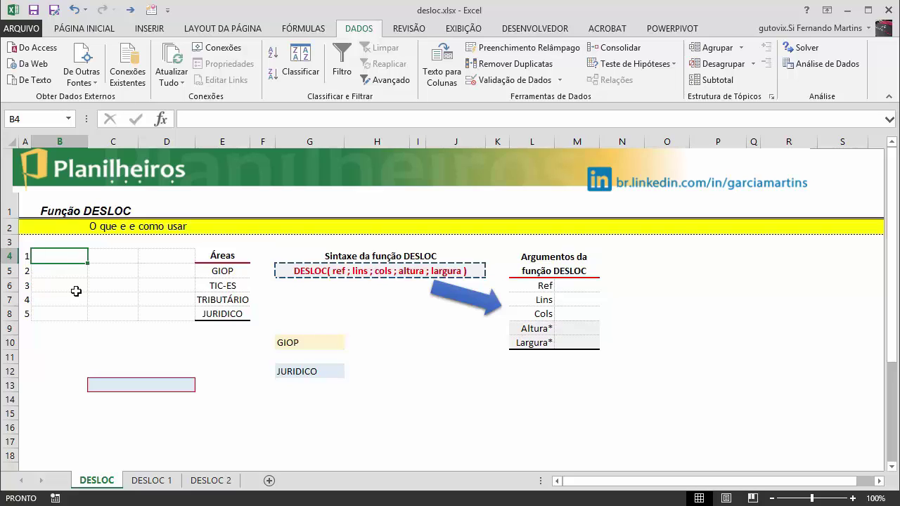
left_click(135, 383)
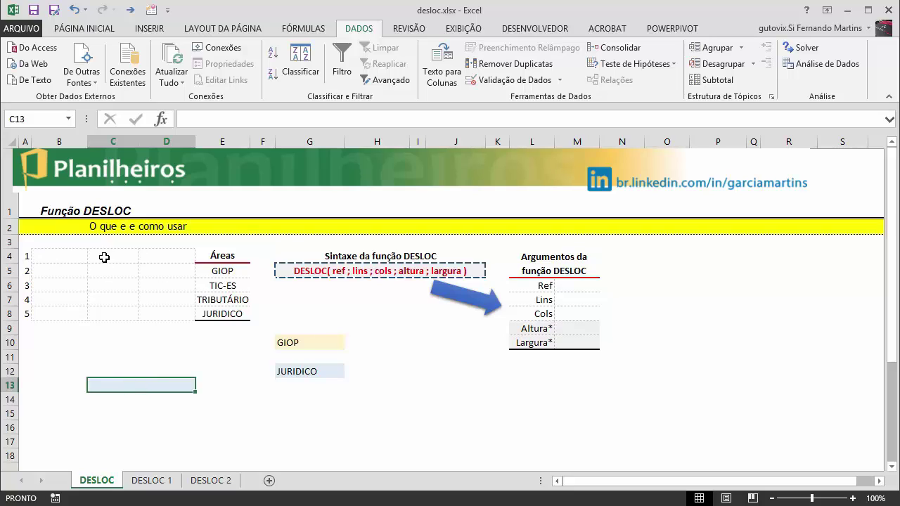
left_click(222, 314)
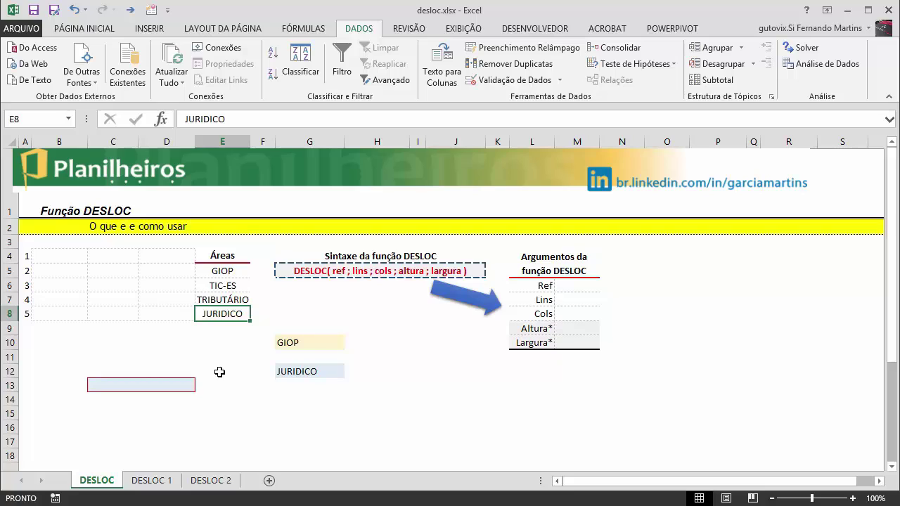
left_click(144, 384)
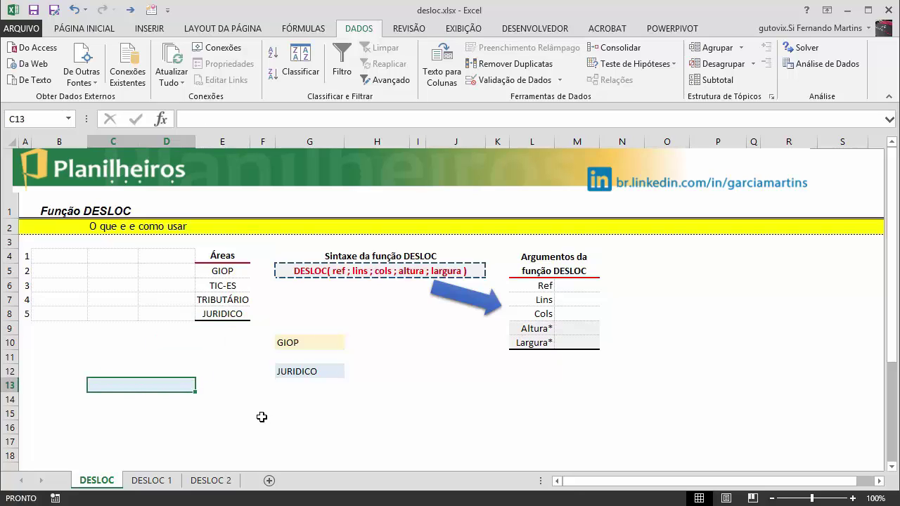
left_click(218, 315)
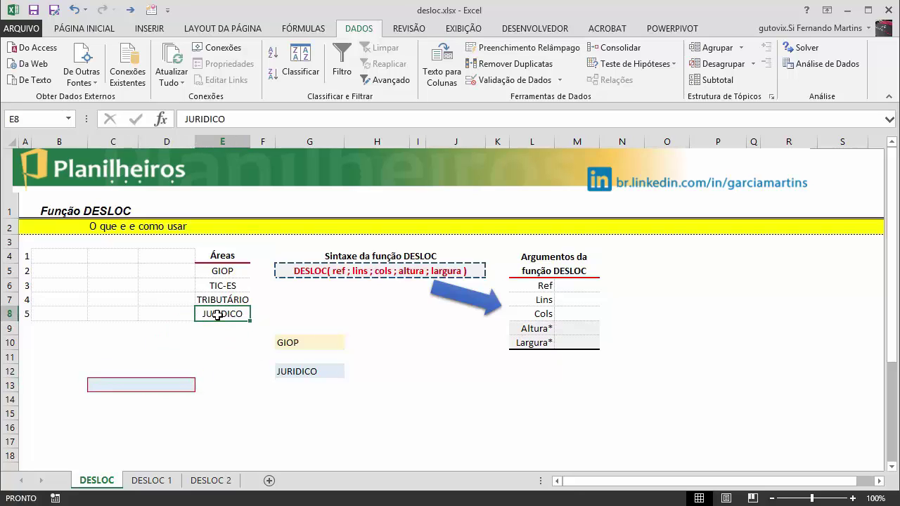
- Fill the starting cell B4 with light blue
left_click(65, 253)
left_click(78, 28)
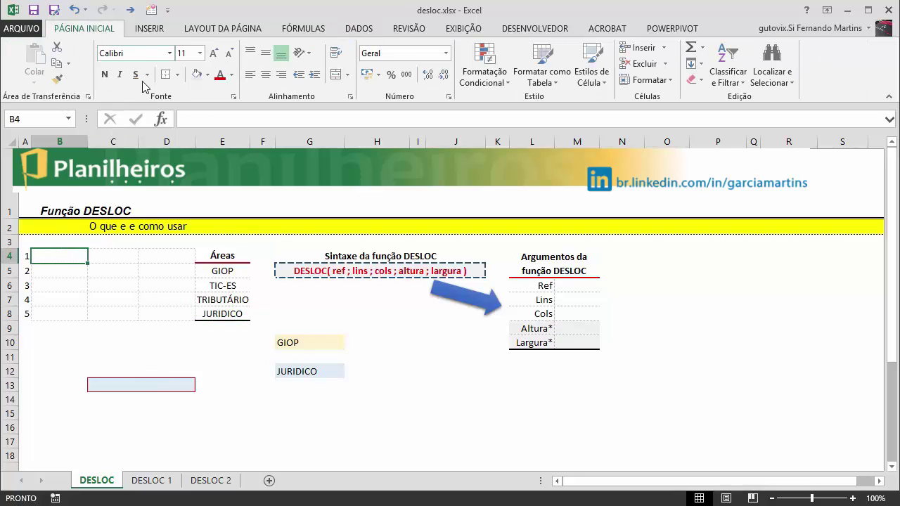
left_click(199, 74)
left_click(58, 326)
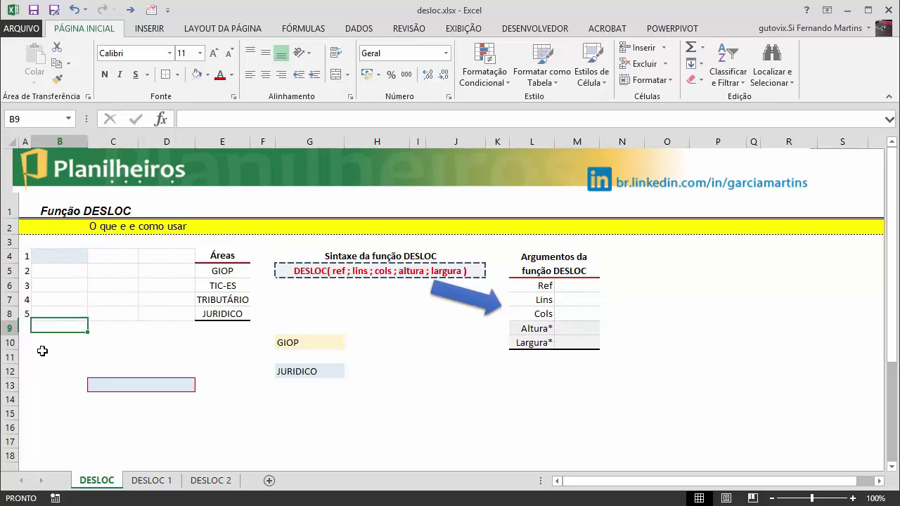
- Renumber the rows beside the grid in A4:A8 from 0 to 4
left_click(64, 253)
left_click(27, 256)
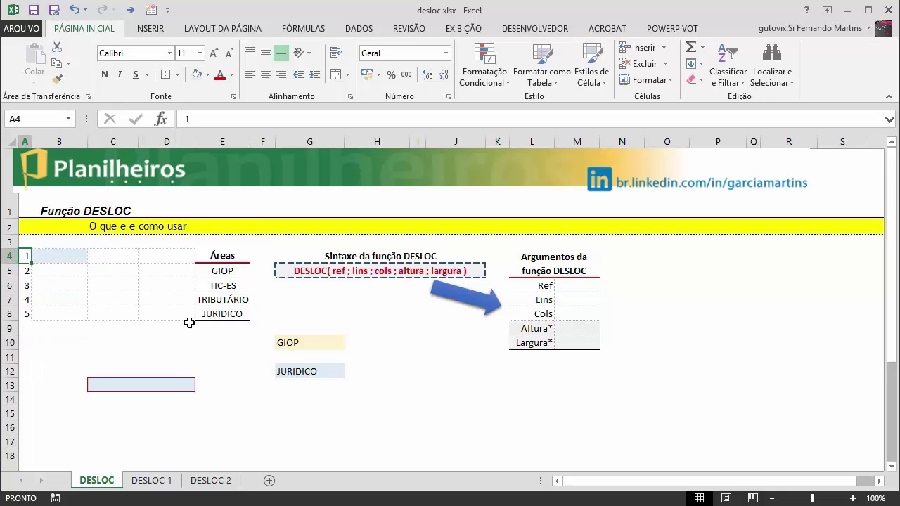
type("0")
key("Return")
type("1")
key("Return")
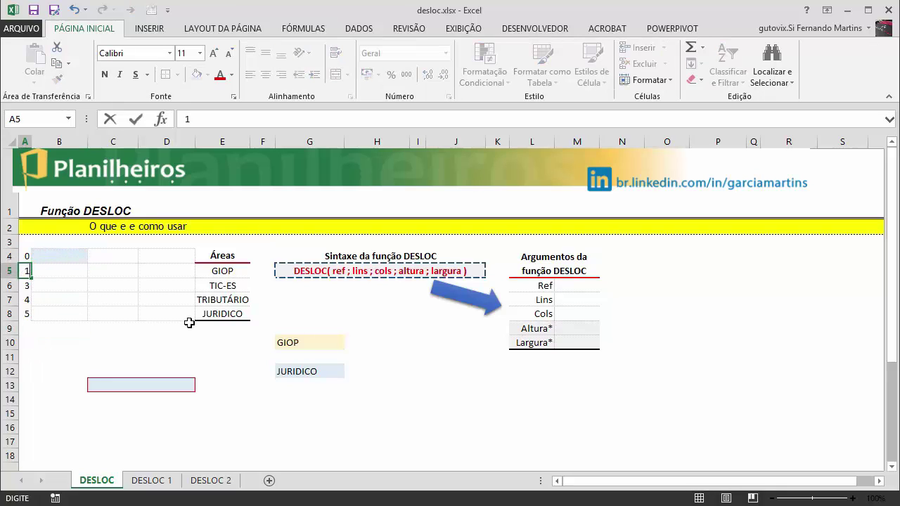
type("2")
key("Return")
type("3")
key("Return")
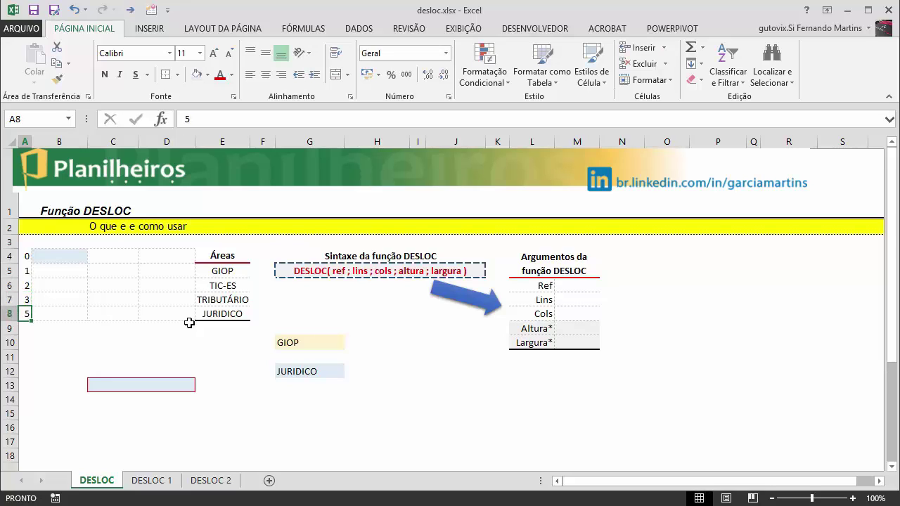
type("4")
key("Return")
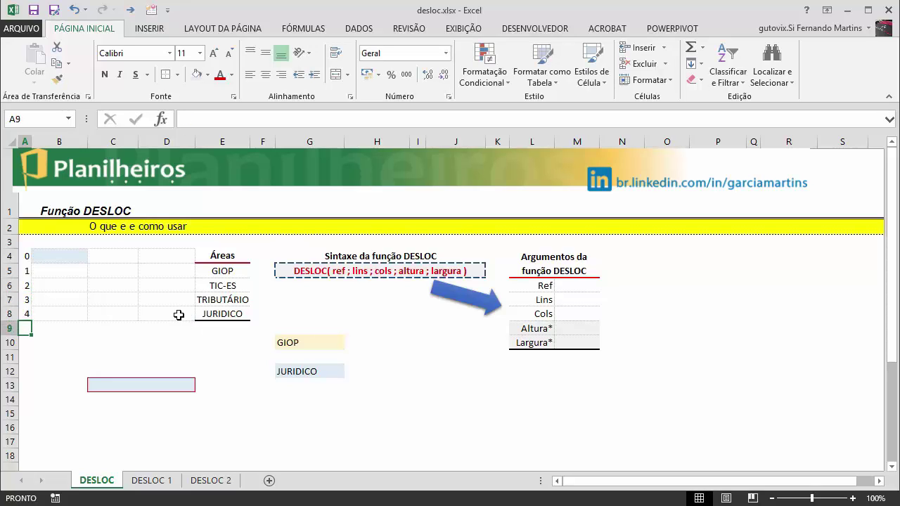
- Trace the offset from B4 to E8, counting the rows down to B8 and the columns across to E4
left_click(60, 257)
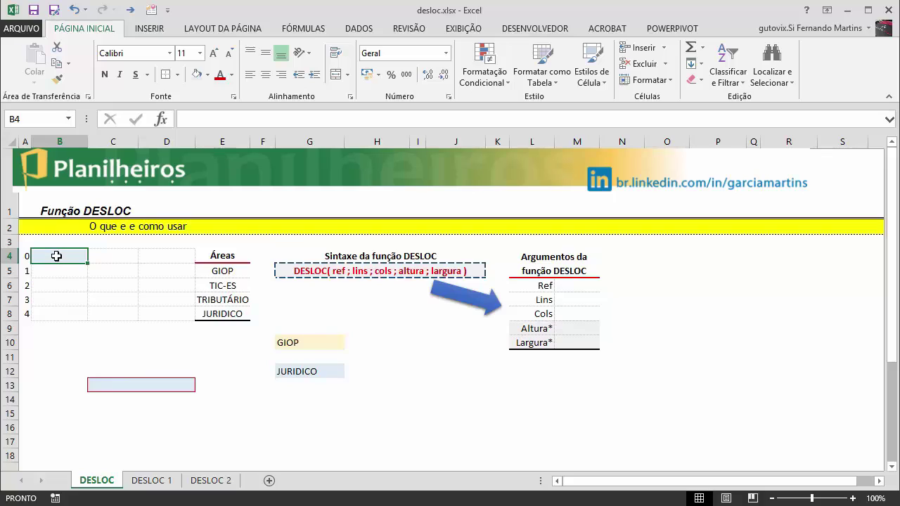
left_click(230, 315)
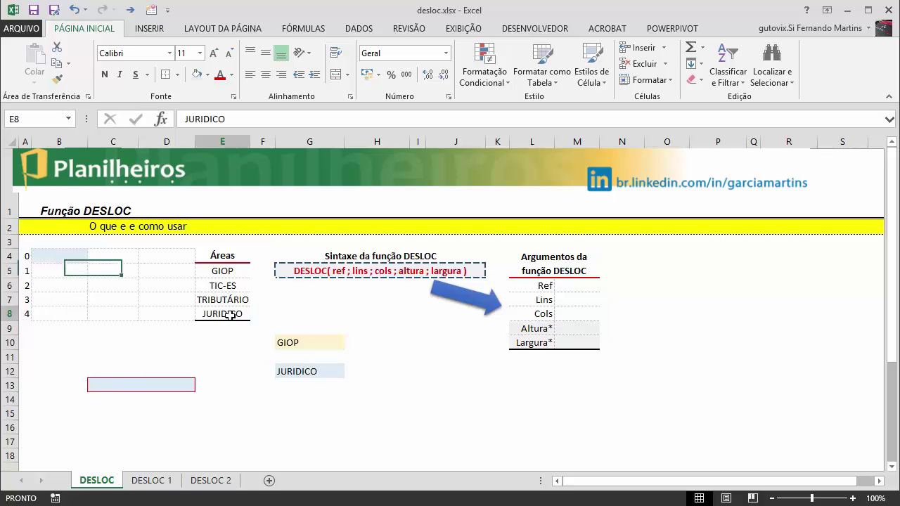
left_click(47, 257)
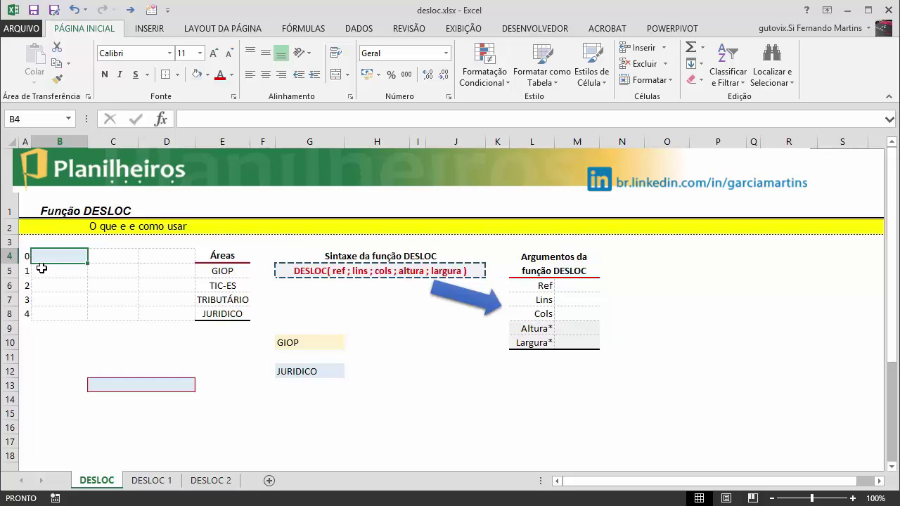
left_click(43, 272)
left_click(57, 284)
left_click(53, 298)
left_click(49, 310)
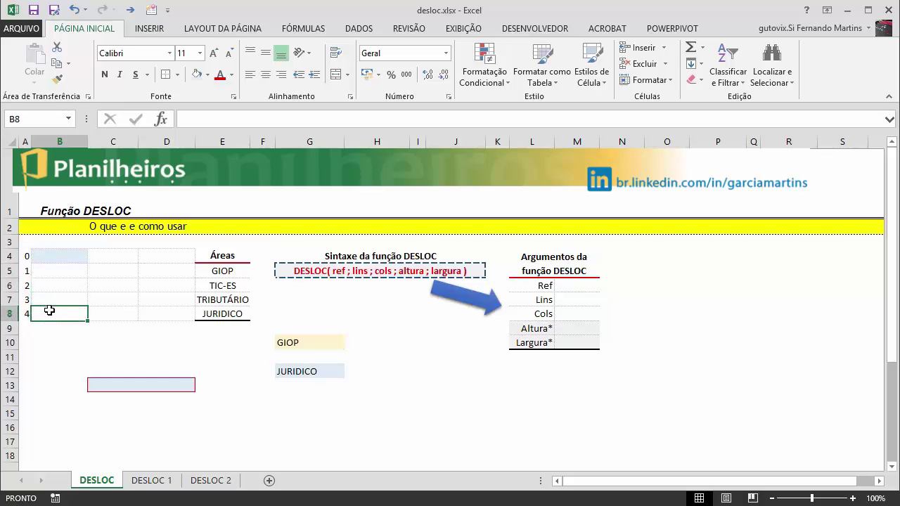
left_click(106, 255)
left_click(162, 255)
left_click(239, 253)
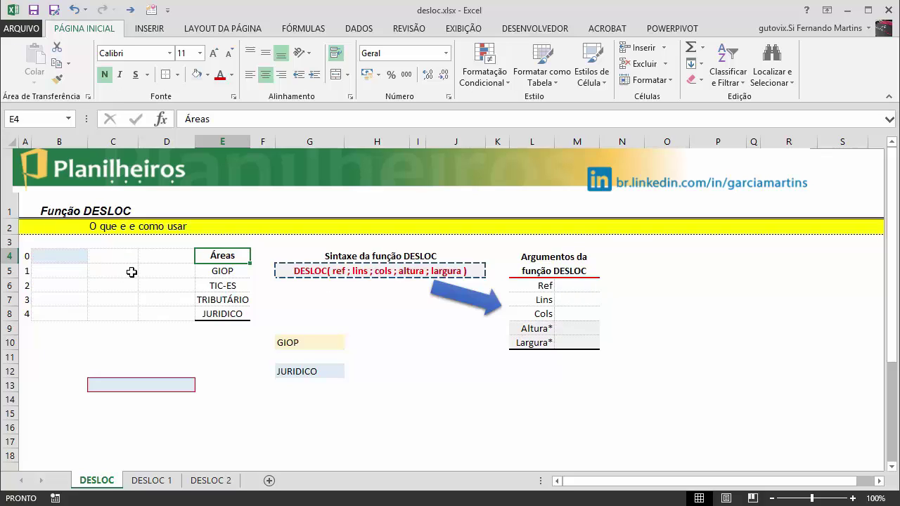
- Enter B4 as the Ref argument in cell M6
left_click(46, 254)
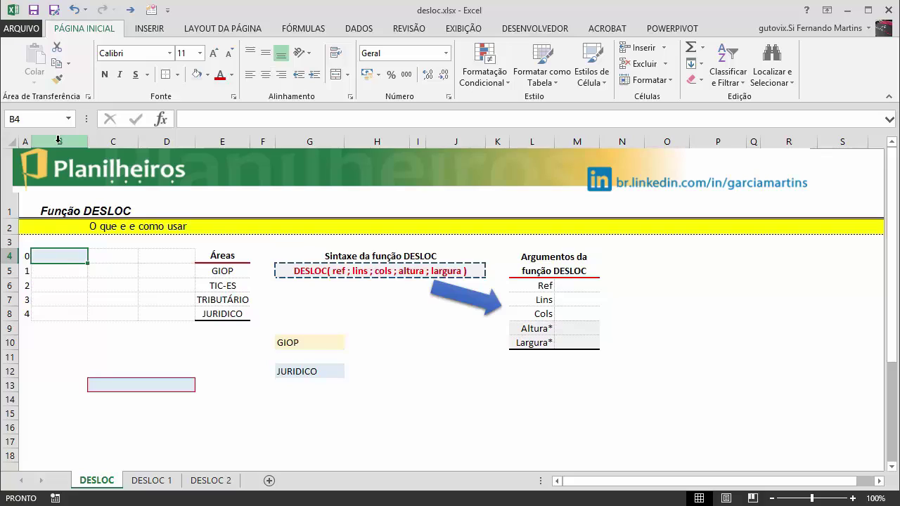
left_click(568, 288)
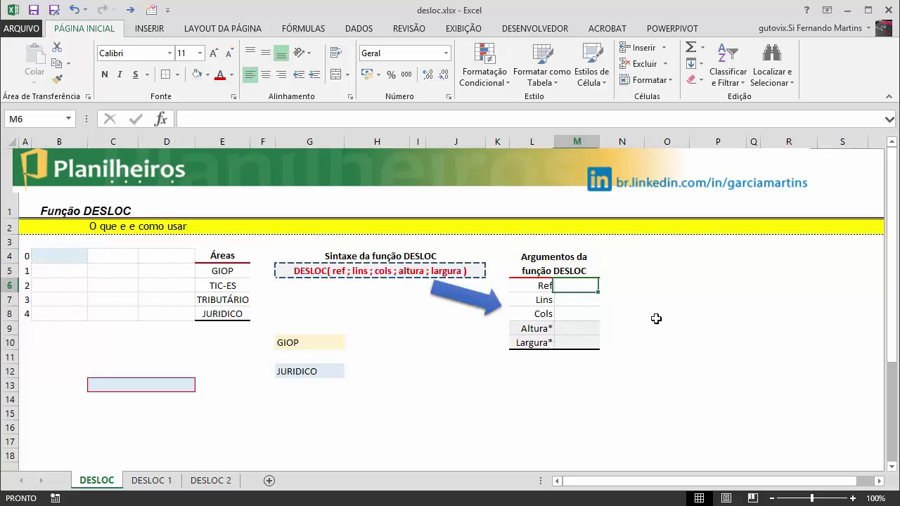
type("B4")
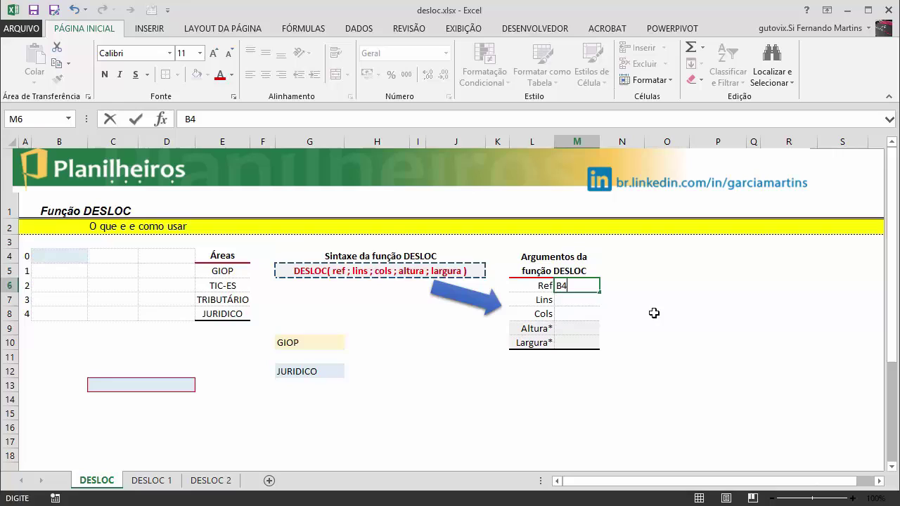
key("Return")
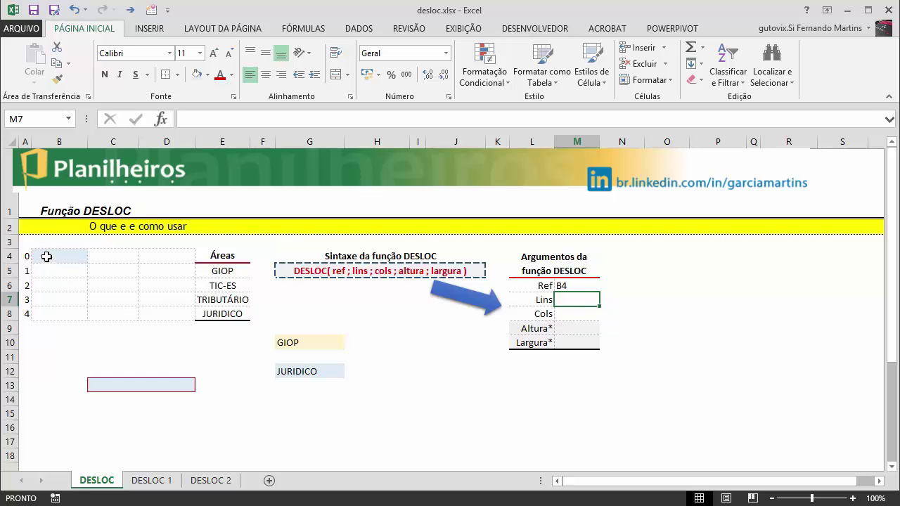
- Check row 8 from cell B8, and enter 4 as the Lins argument in cell M7
left_click(52, 312)
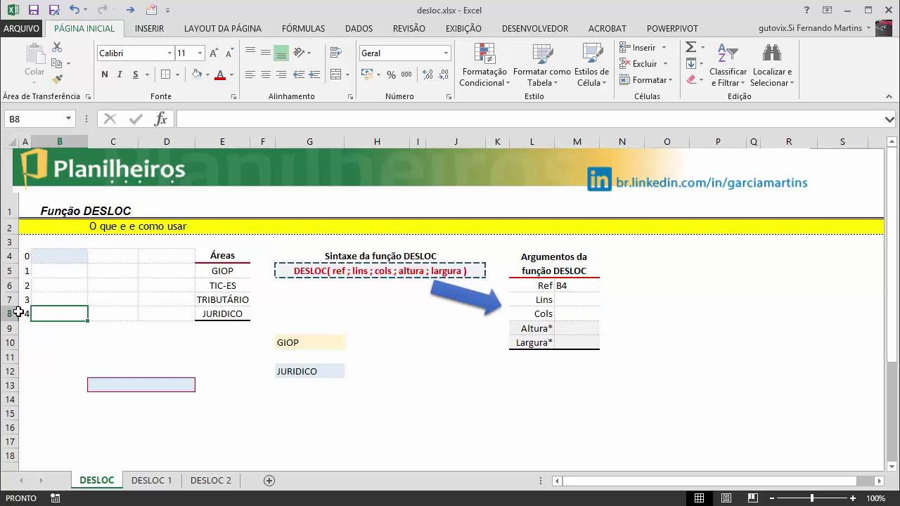
left_click(9, 313)
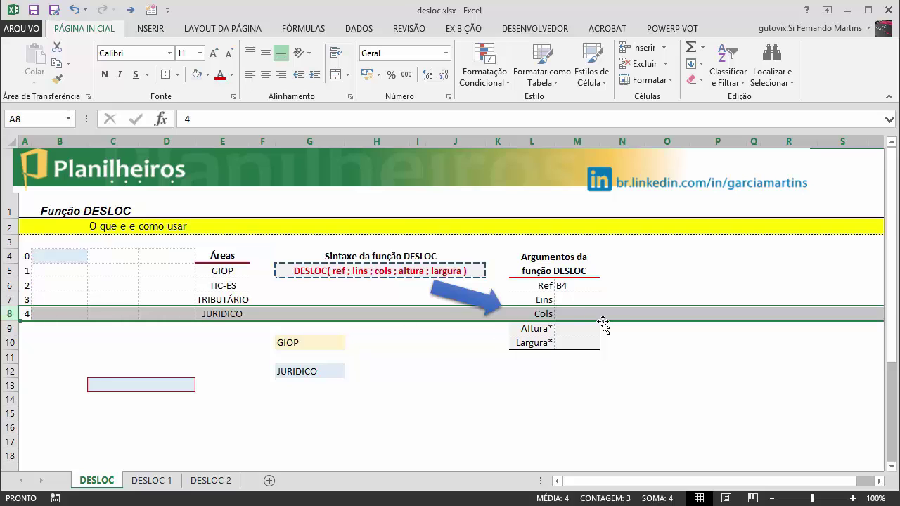
left_click(576, 299)
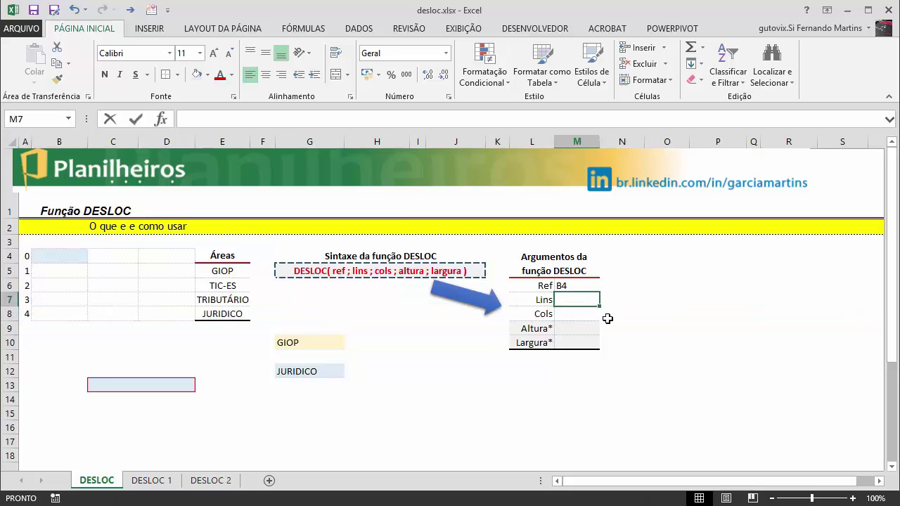
type("4")
key("Return")
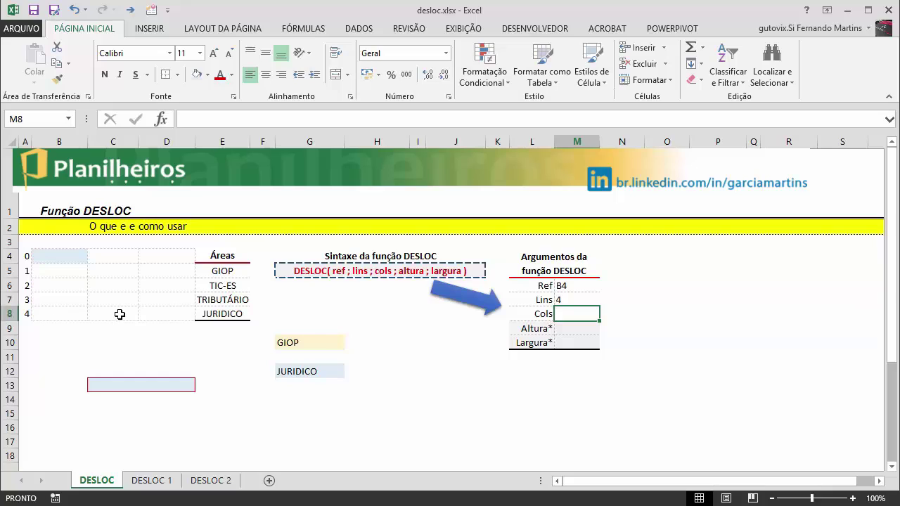
- Count the columns across row 4 from B4 to E4, and enter 3 as the Cols argument in cell M8
left_click(52, 257)
left_click(115, 257)
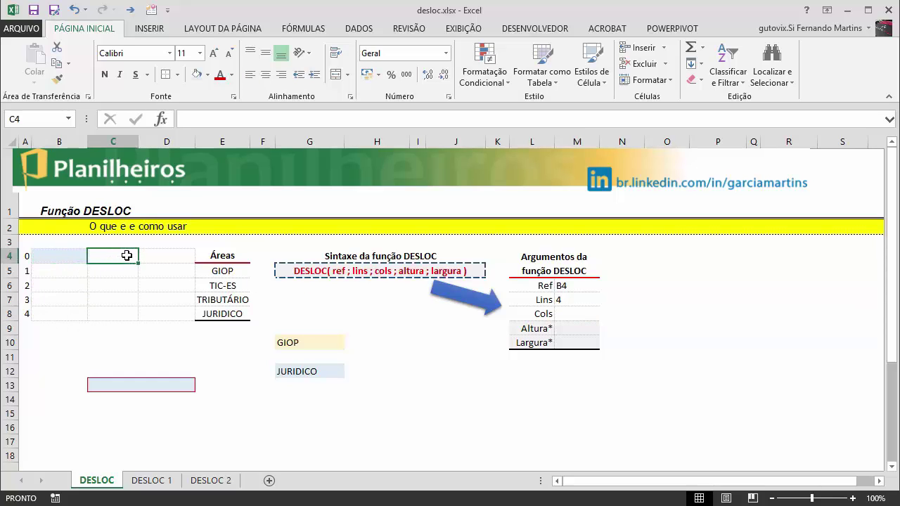
left_click(165, 257)
left_click(211, 256)
left_click(222, 141)
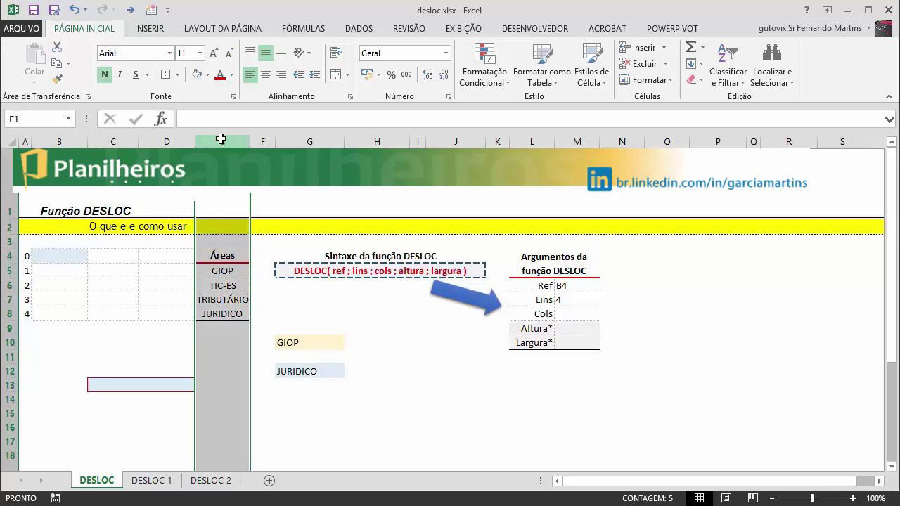
left_click(568, 314)
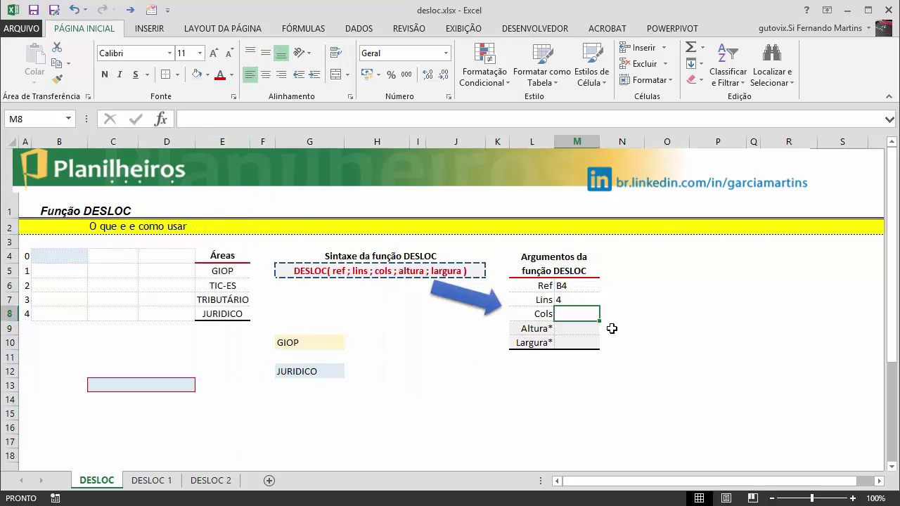
type("3")
key("Return")
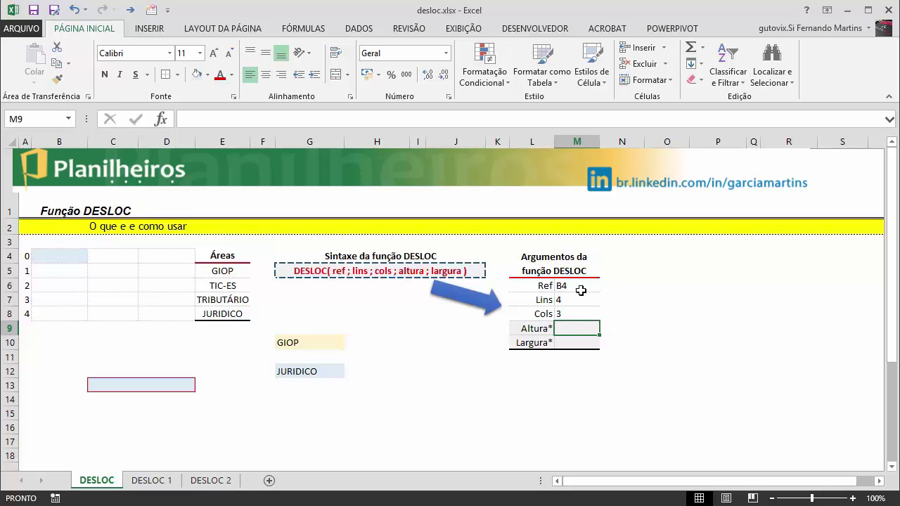
- Enter the formula =DESLOC(B4;4;3) in the merged cell C13, picking B4 as the reference
left_click(135, 383)
type("=desloc")
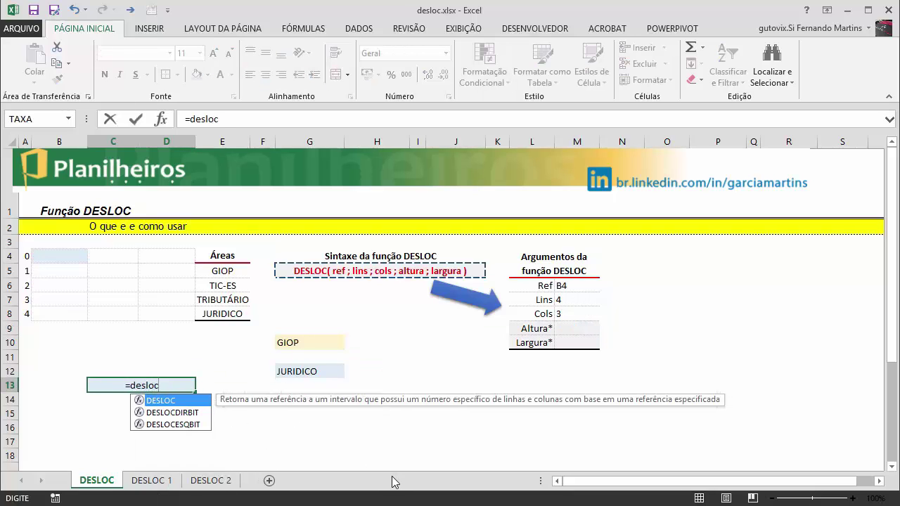
key("Tab")
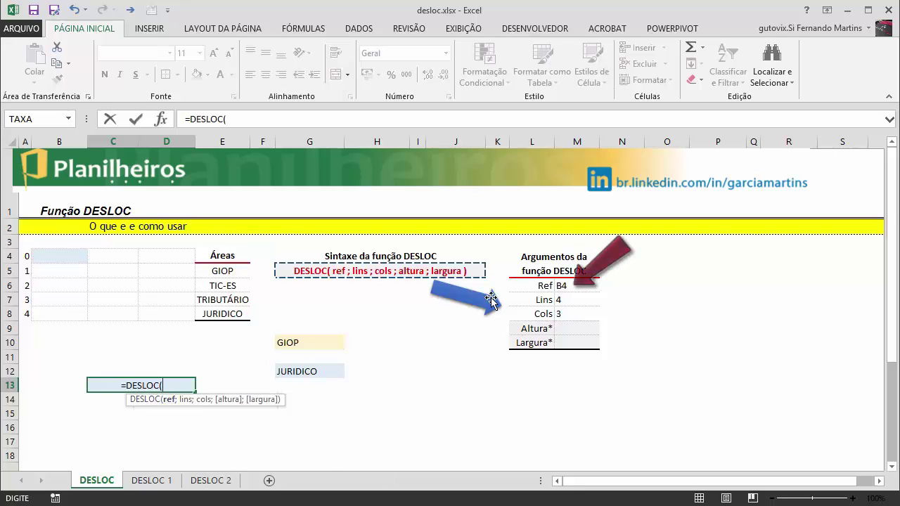
left_click(58, 256)
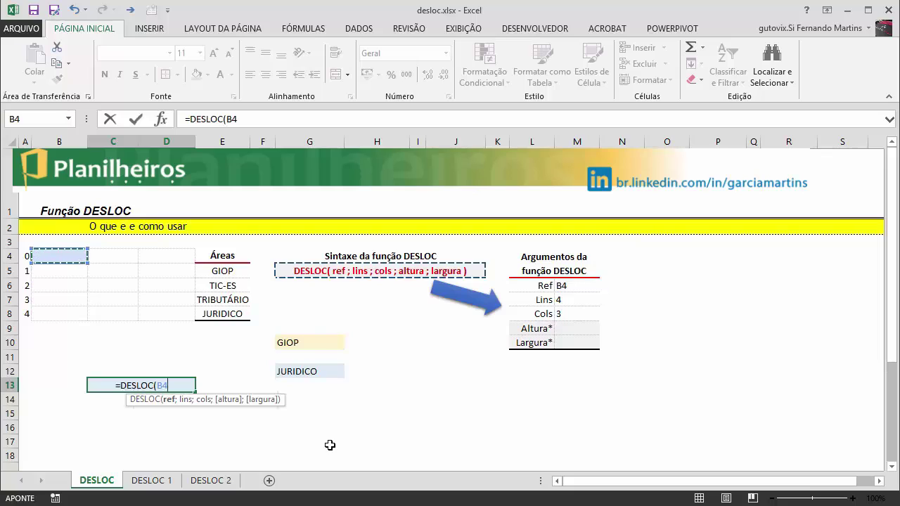
type(";")
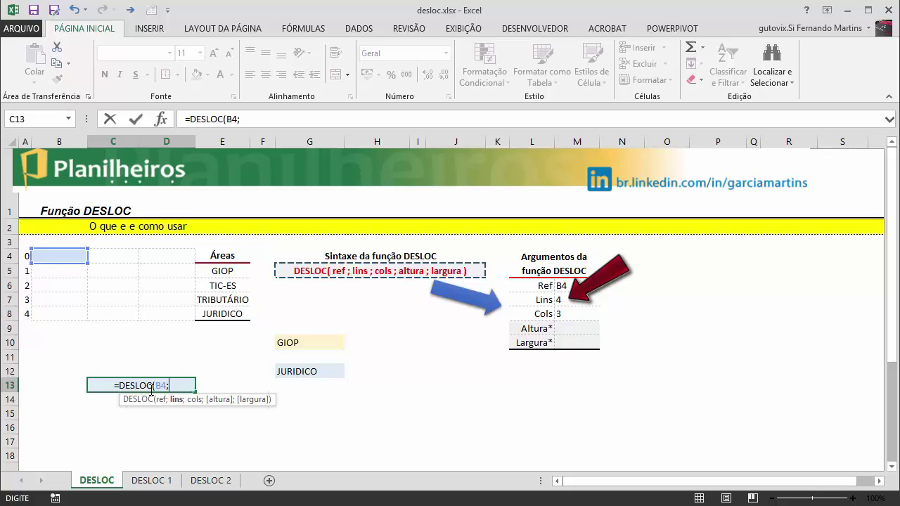
type("4")
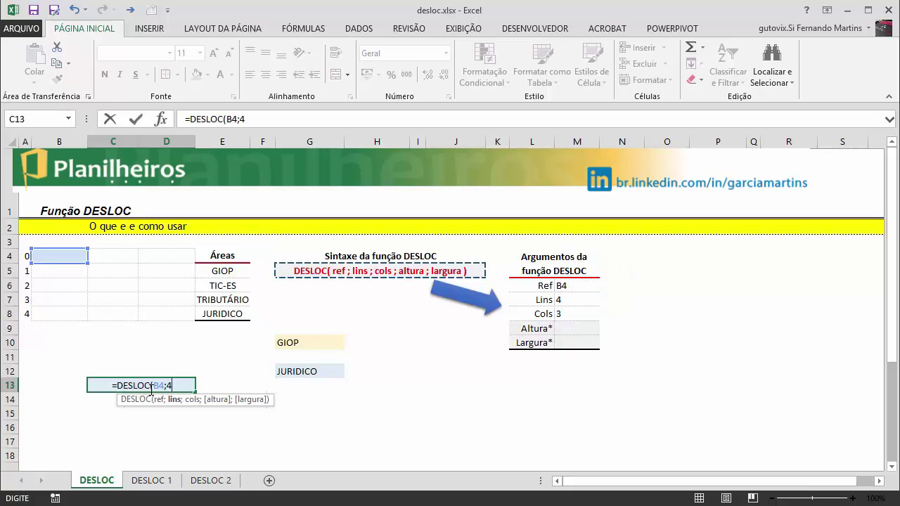
type(";")
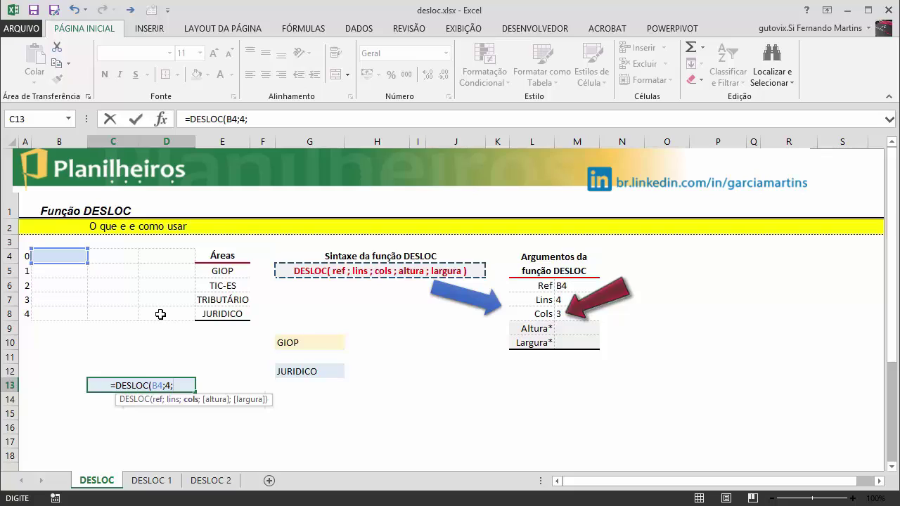
type("3")
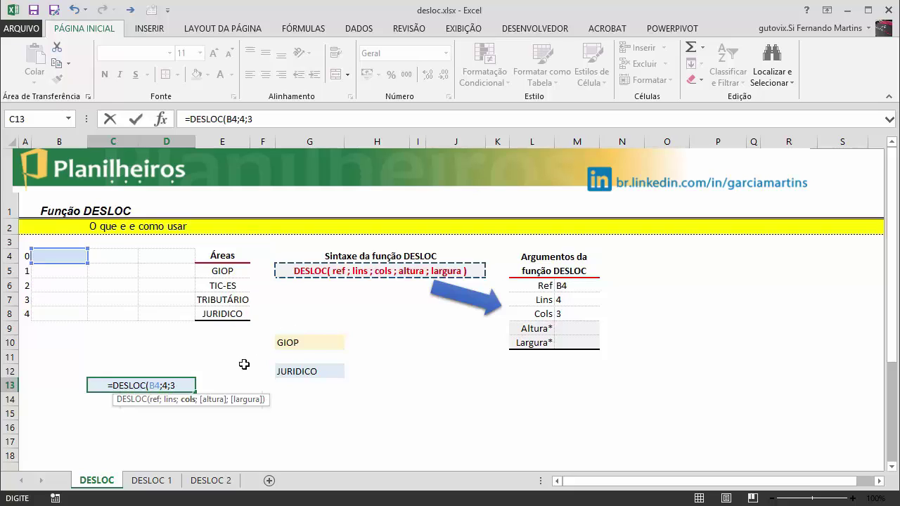
key("Return")
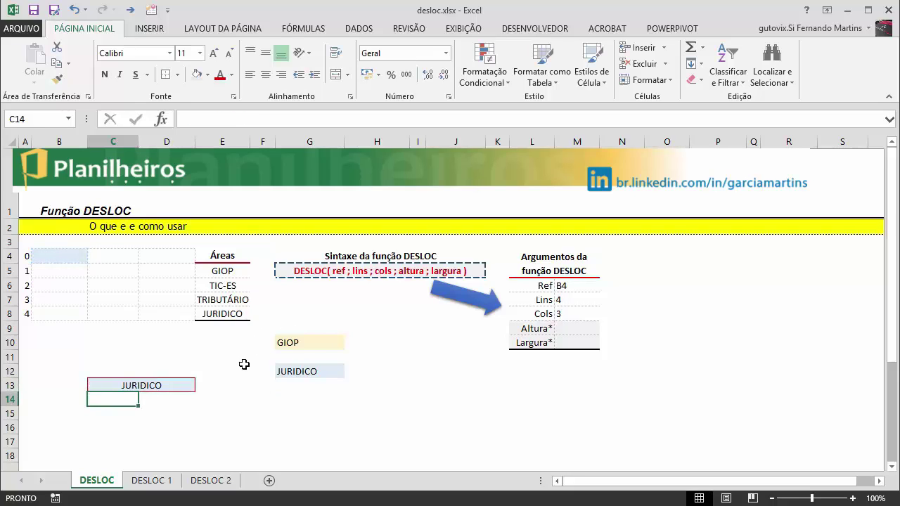
- Change the lins argument of the DESLOC formula in C13 to 2
key("Up")
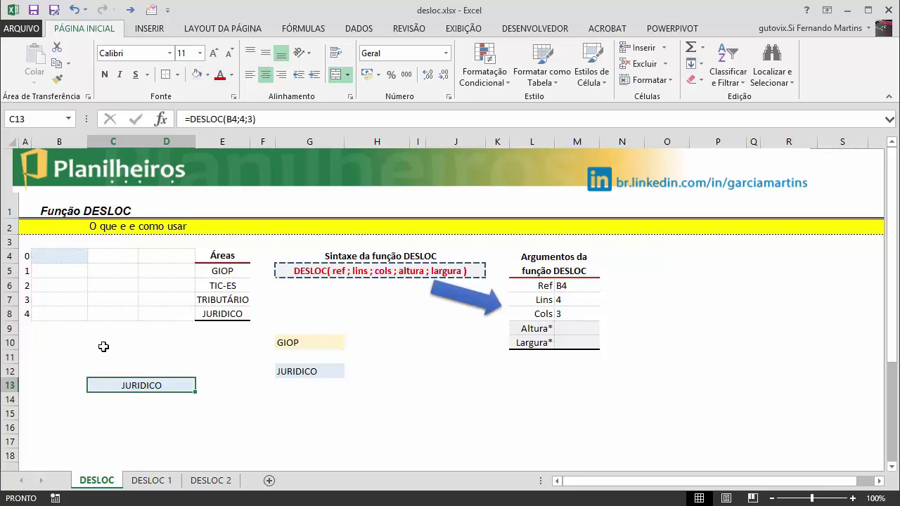
key("F2")
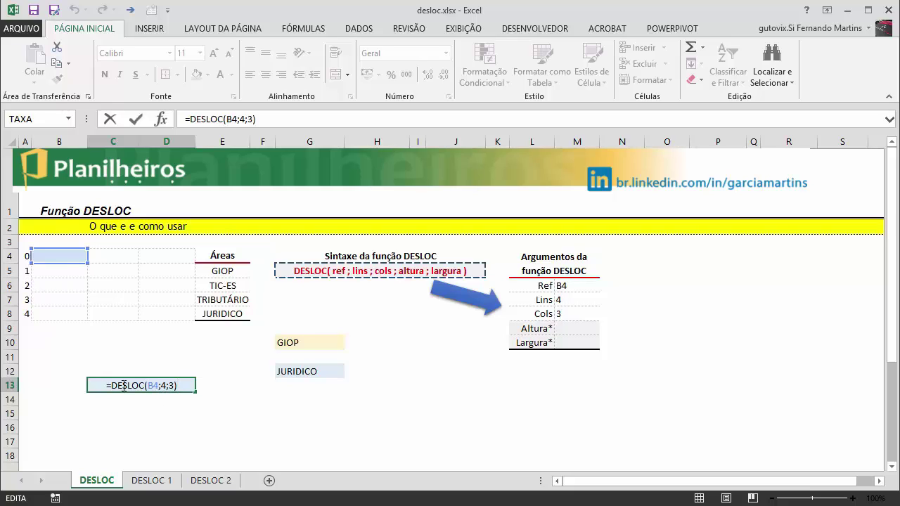
left_click(155, 387)
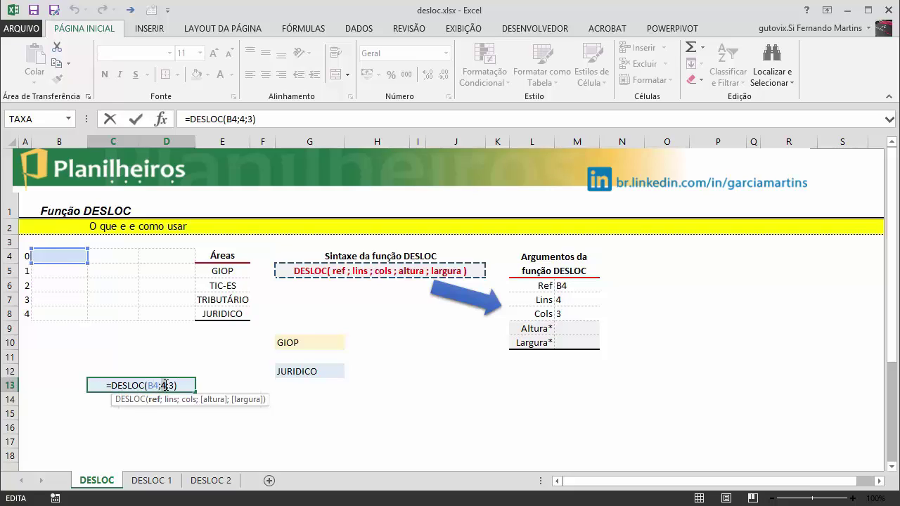
double_click(165, 386)
type("2")
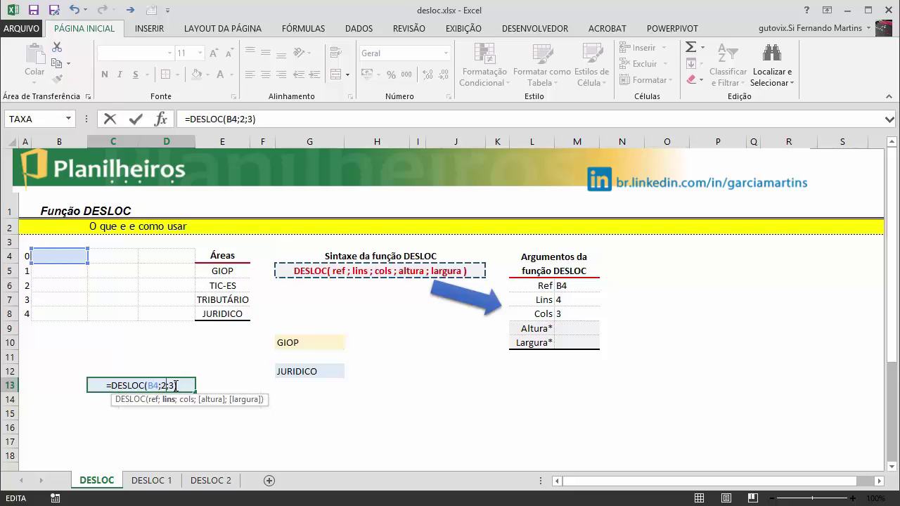
key("Return")
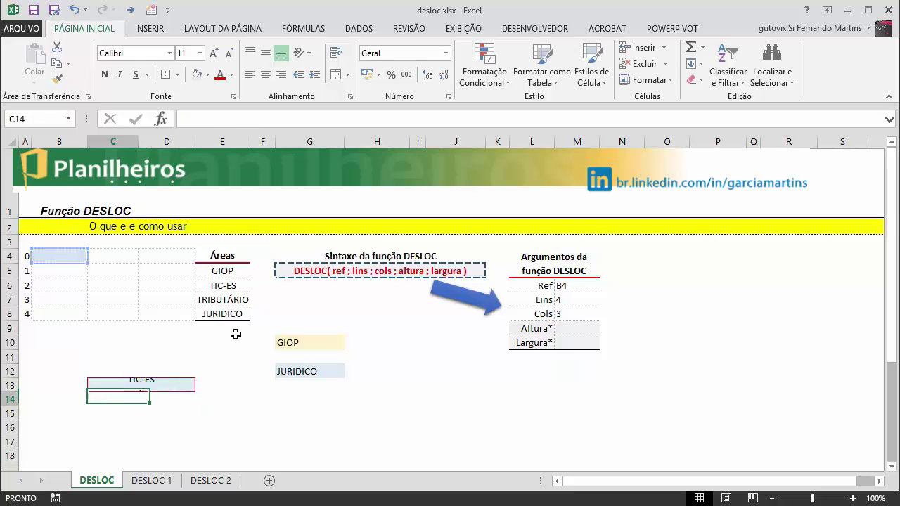
left_click(169, 385)
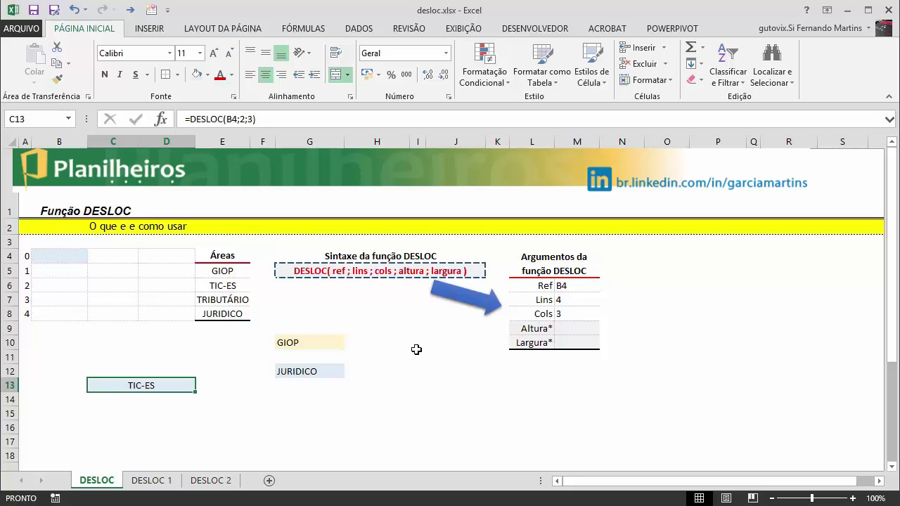
- Open the DESLOC 1 sheet and examine the Área and Gastos columns, from the headers down to the empty rows below PIOP
left_click(156, 481)
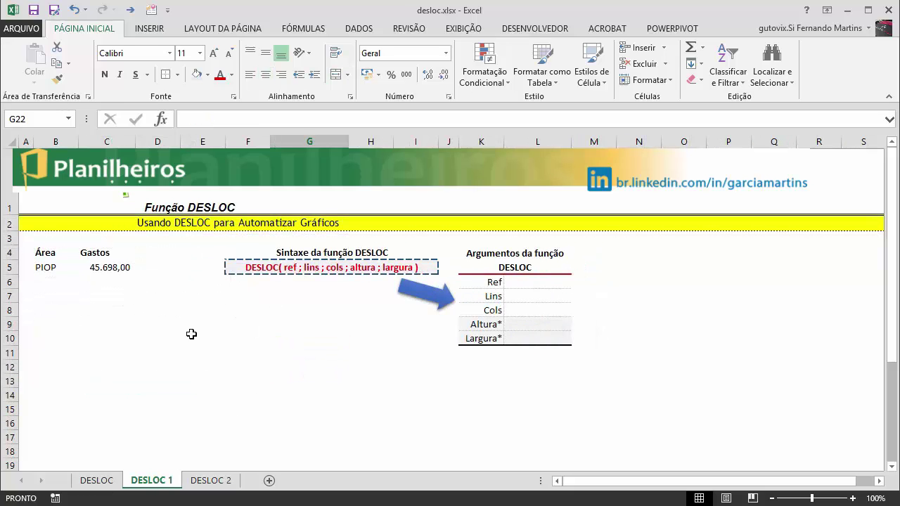
left_click(303, 307)
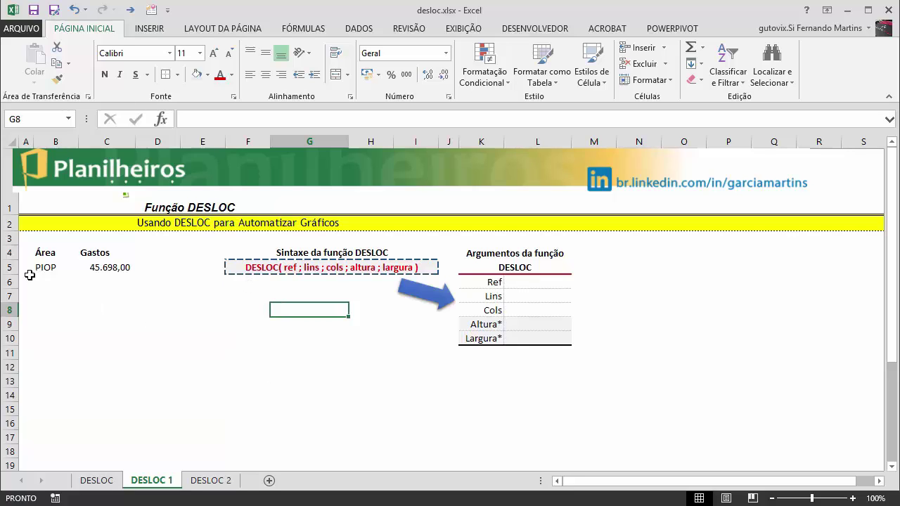
left_click(37, 254)
left_click(88, 253)
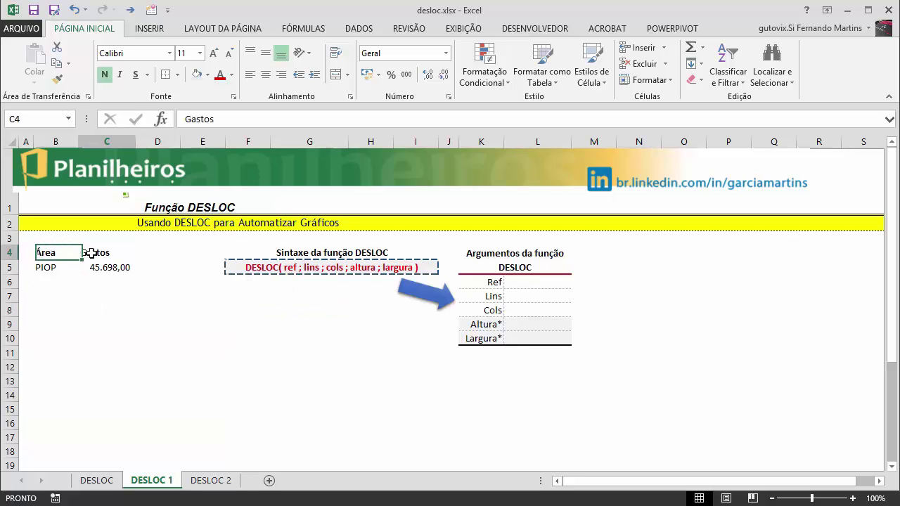
left_click(48, 253)
left_click(86, 255)
left_click(44, 253)
left_click(43, 267)
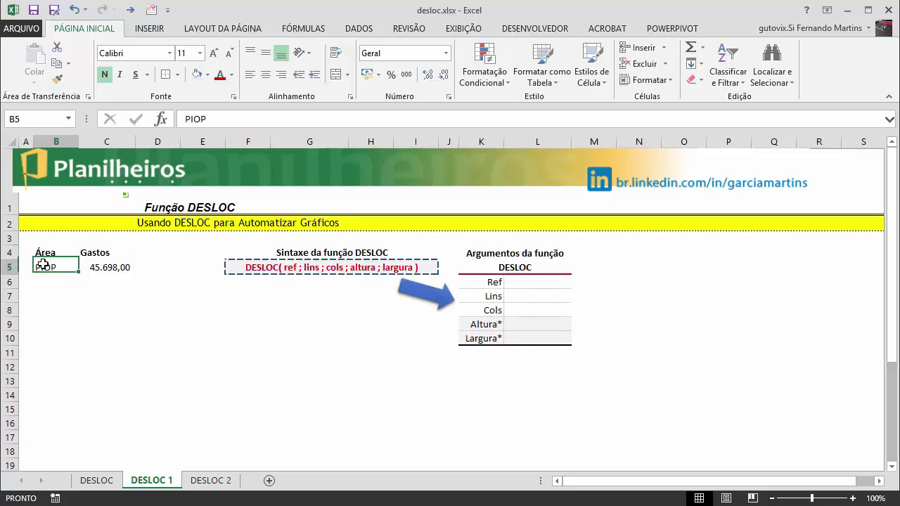
left_click(110, 270)
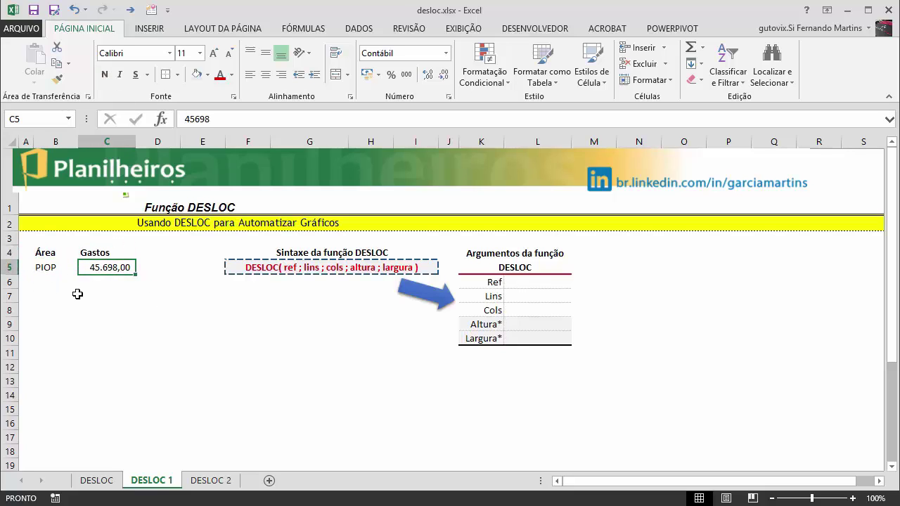
left_click(43, 282)
left_click(45, 297)
left_click(47, 312)
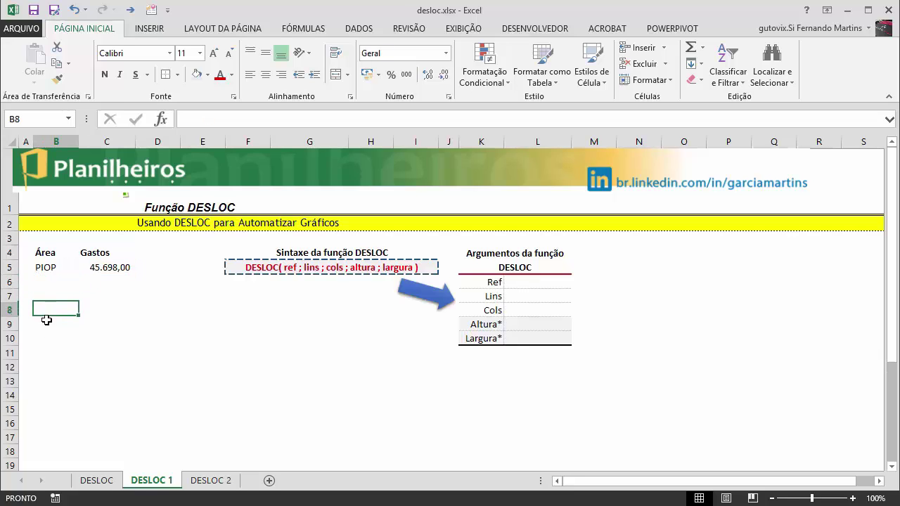
- Apply all borders to the Área and Gastos range B5:C8
left_click_drag(39, 271, 117, 307)
left_click(176, 75)
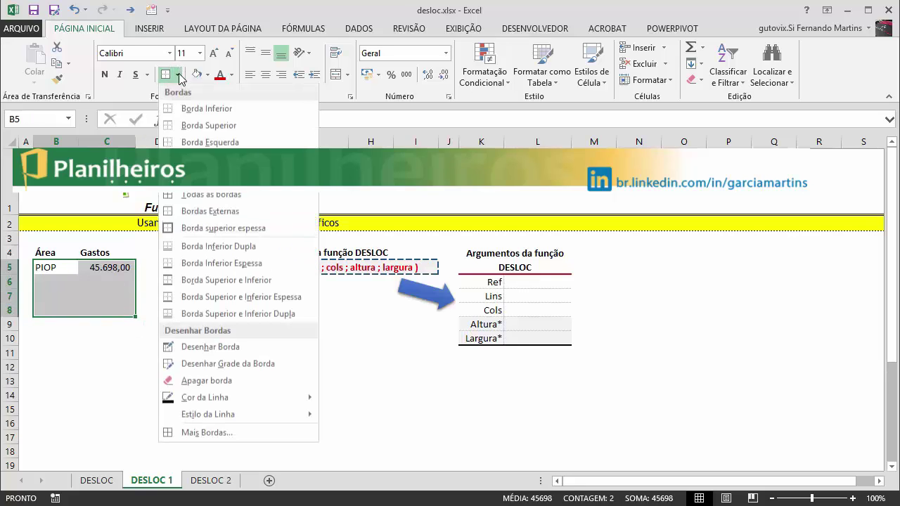
left_click(188, 197)
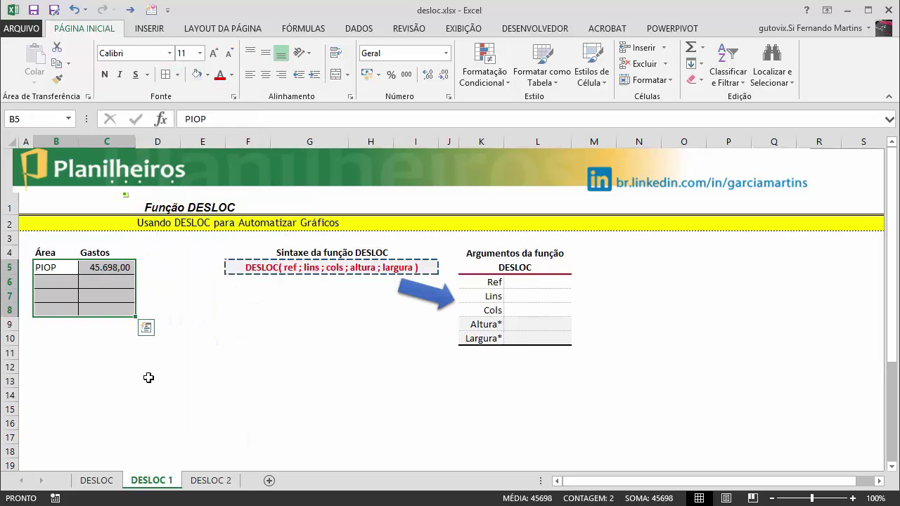
left_click(145, 380)
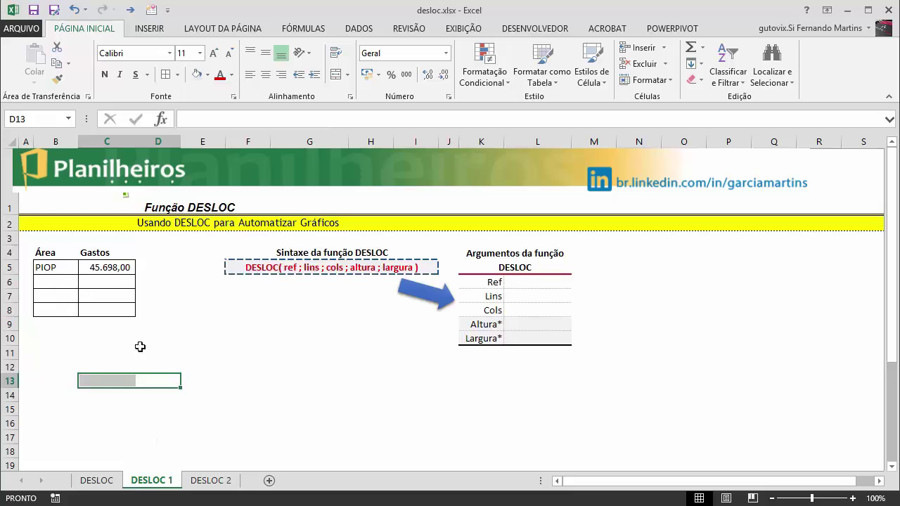
left_click(195, 353)
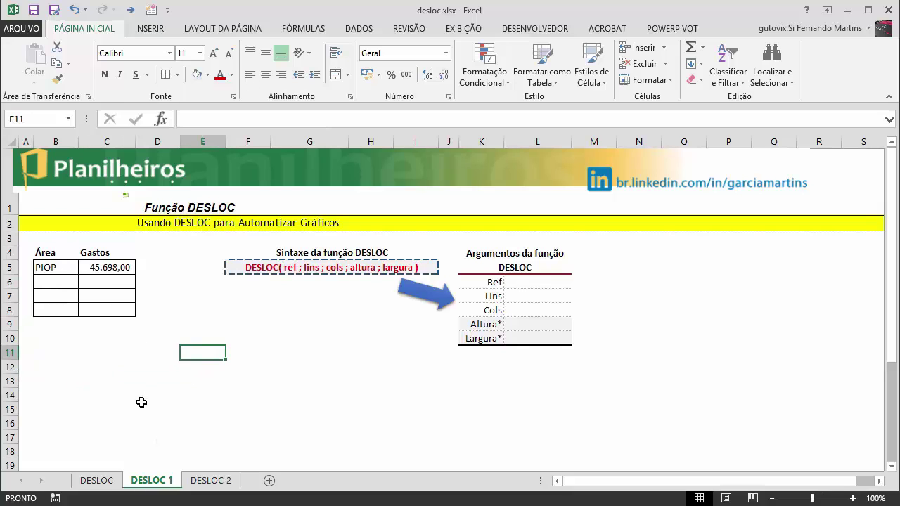
- Insert a clustered column chart from B5:C8 and fit it into the free space beside the DESLOC arguments table
left_click_drag(45, 271, 107, 312)
left_click(150, 29)
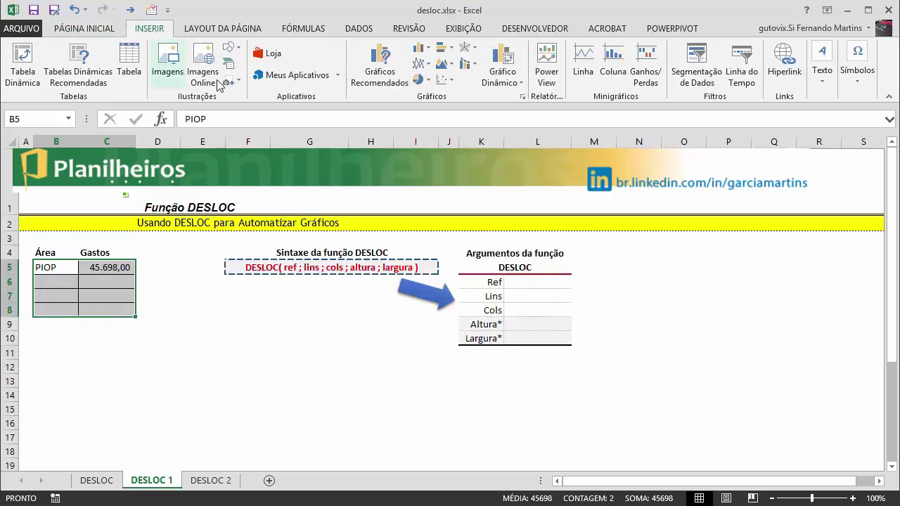
left_click(419, 48)
left_click(429, 58)
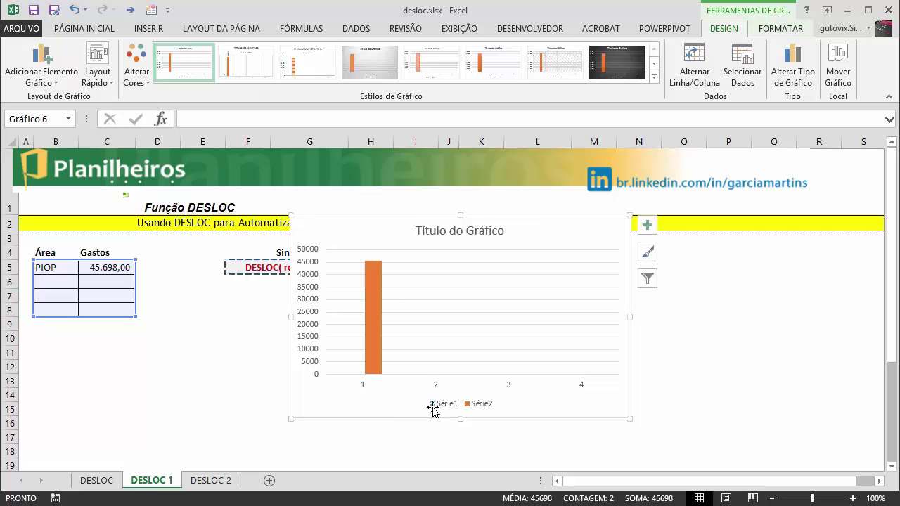
left_click_drag(427, 219, 671, 232)
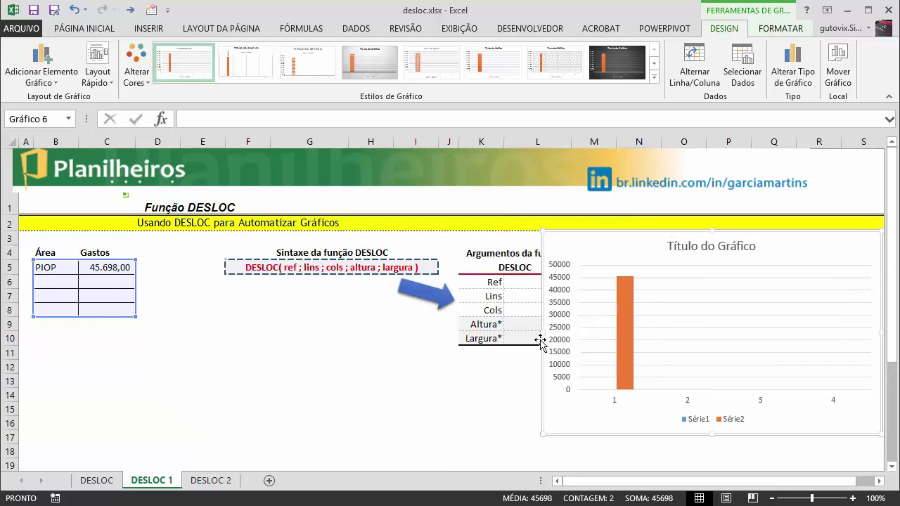
left_click_drag(543, 332, 589, 329)
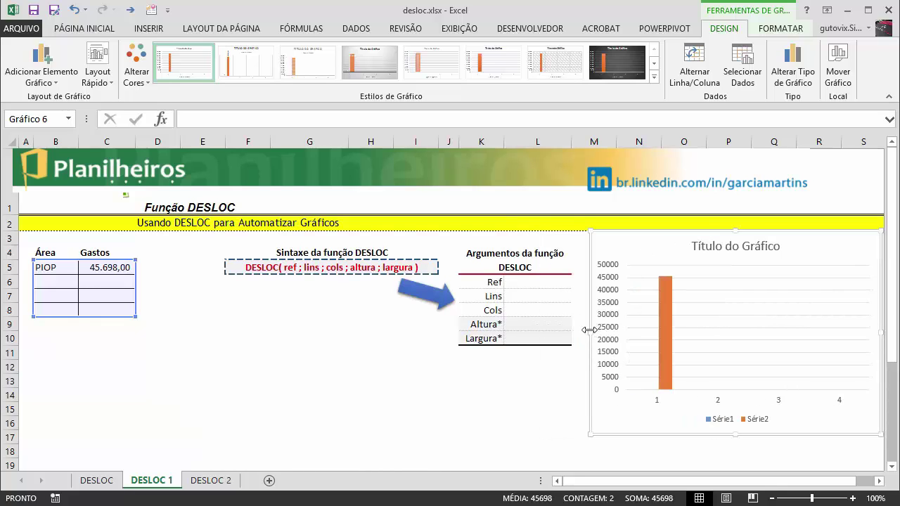
- Delete the chart's title and shrink its data range to B5:C5
left_click(731, 243)
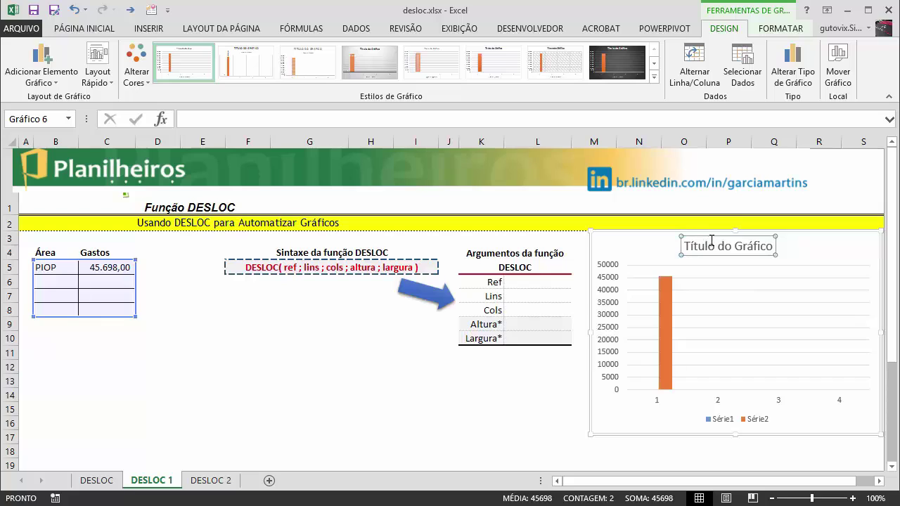
key("Delete")
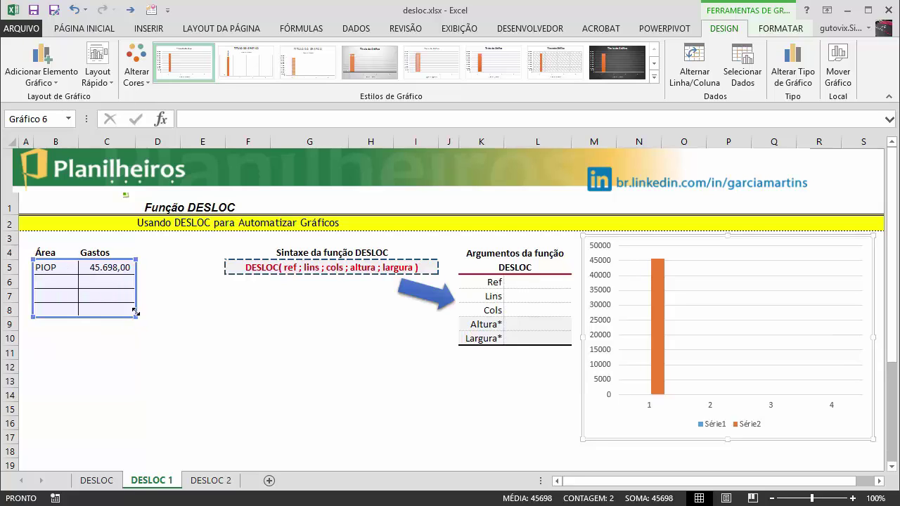
left_click_drag(135, 313, 135, 280)
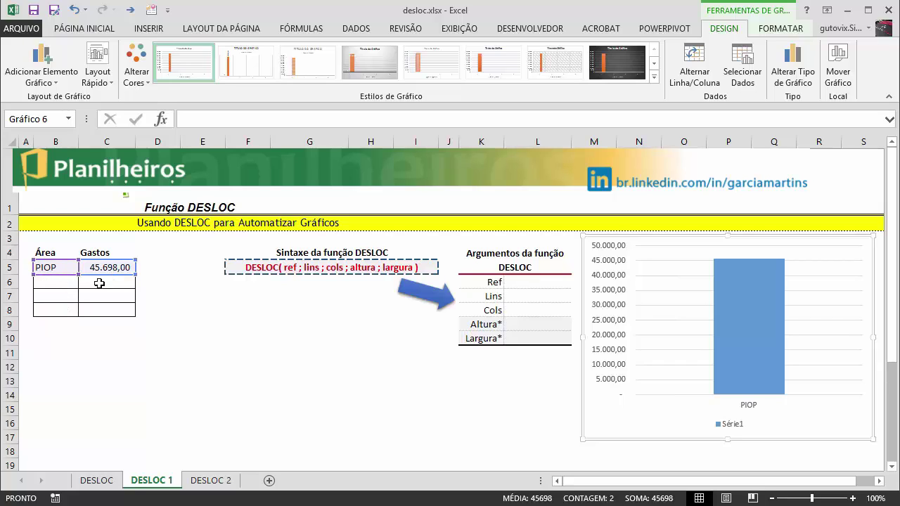
- Extend the chart's data range to B5:C8, and delete the whole chart
left_click_drag(134, 273, 134, 313)
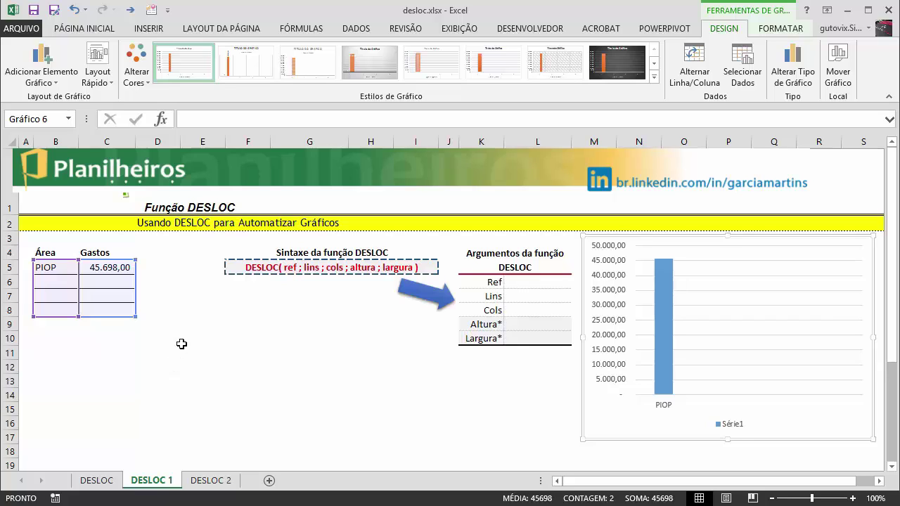
left_click(101, 266)
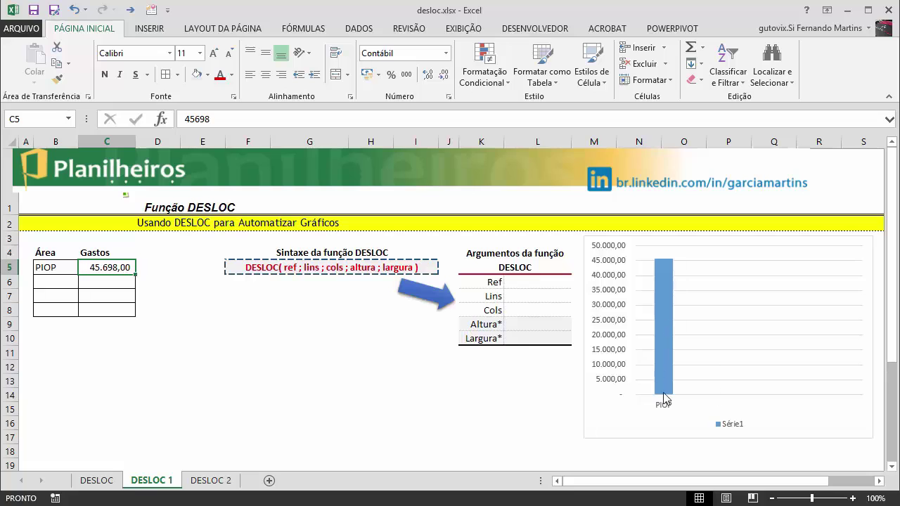
left_click(664, 430)
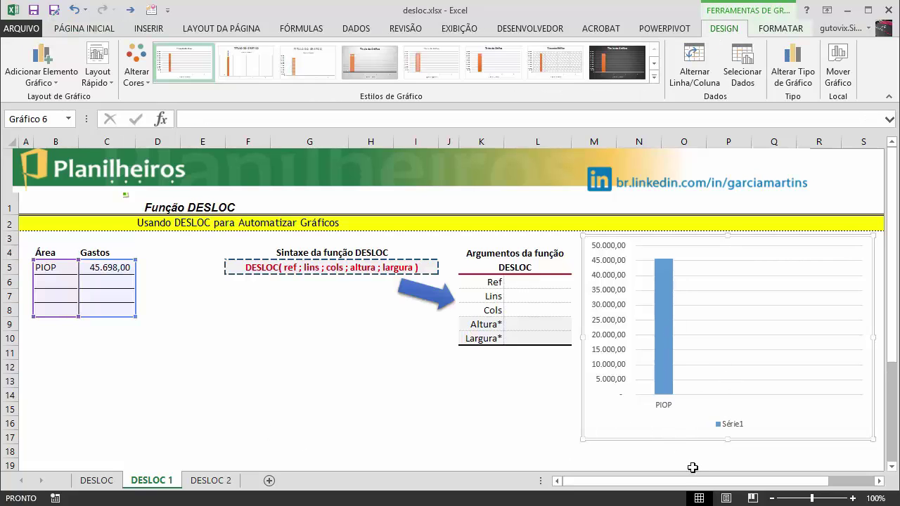
key("Delete")
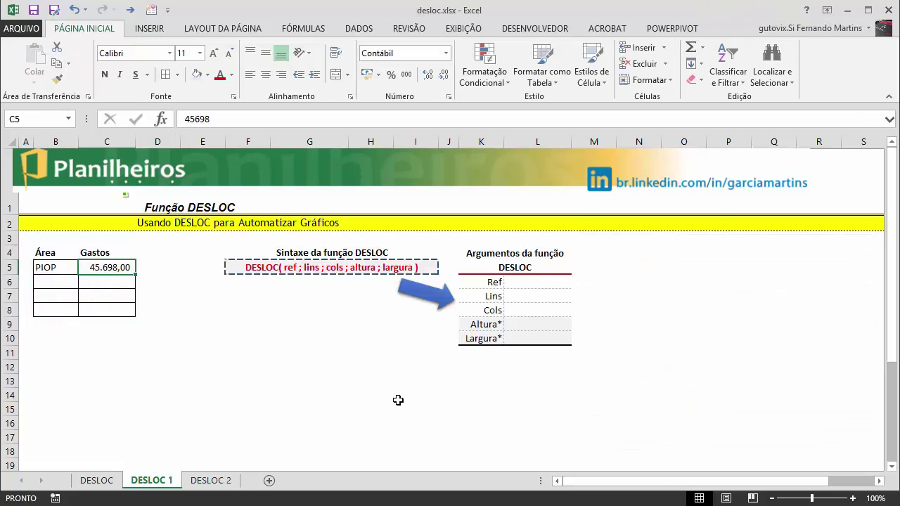
- Insert a clustered column chart from only the PIOP row, B5:C5
left_click(189, 394)
left_click_drag(49, 265, 105, 268)
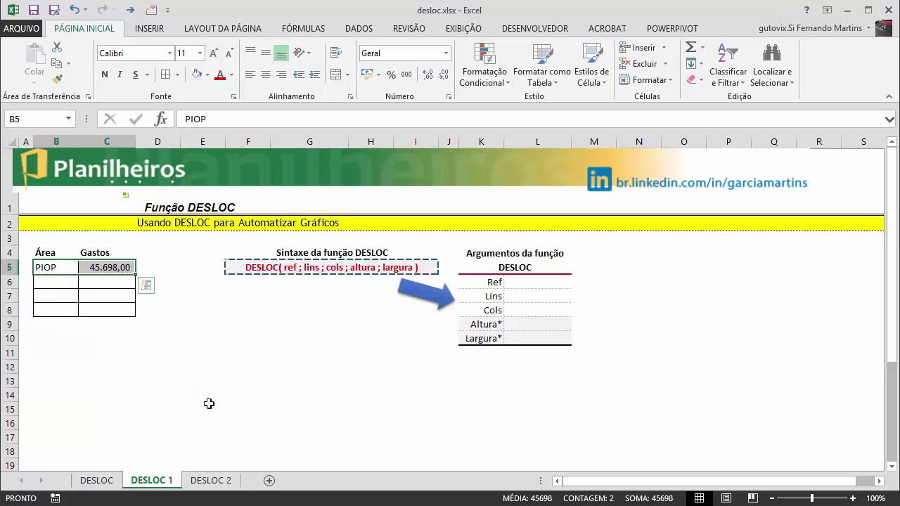
left_click(82, 319)
left_click_drag(55, 270, 91, 266)
left_click(173, 35)
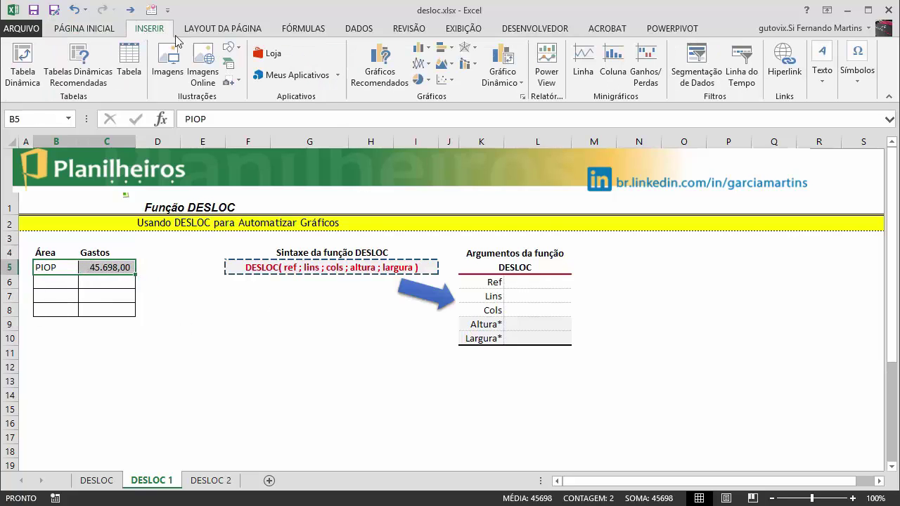
left_click(421, 48)
left_click(436, 88)
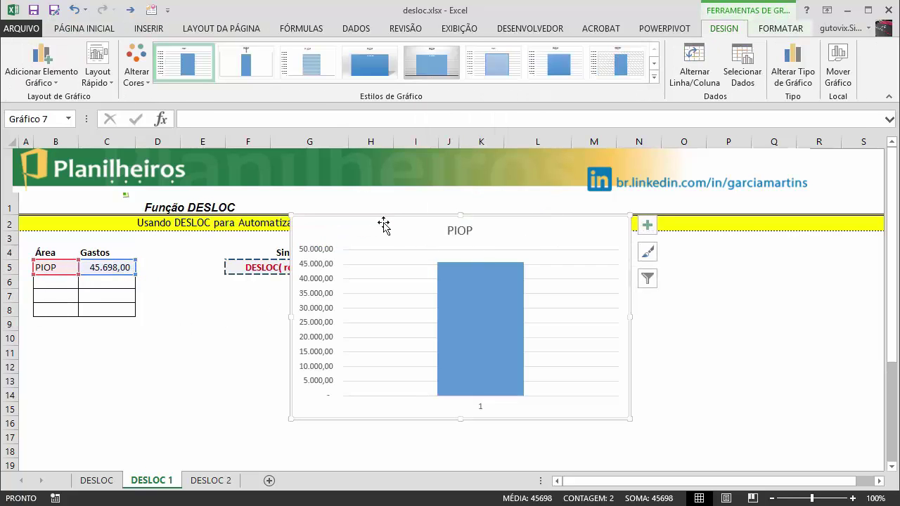
- Move the new chart beside the DESLOC arguments table and narrow it so it no longer covers the table
left_click_drag(381, 215, 584, 255)
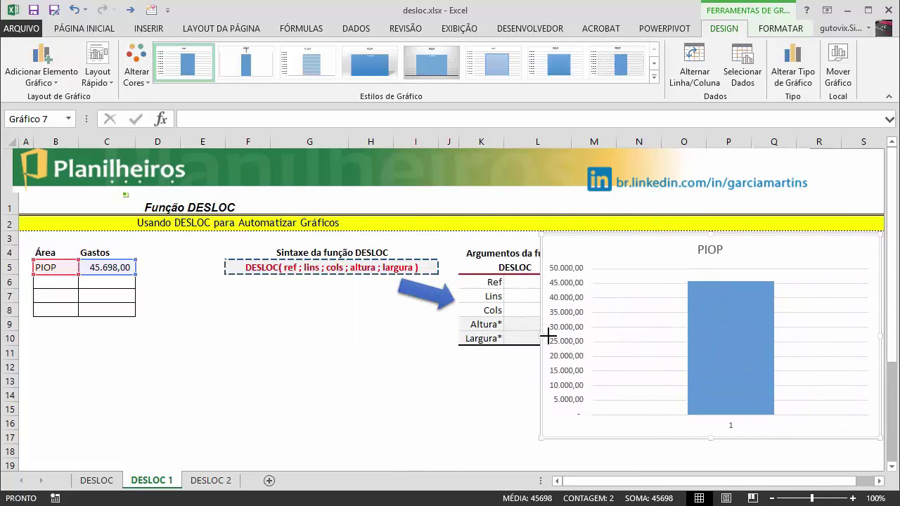
left_click_drag(544, 330, 585, 332)
left_click(443, 407)
left_click(248, 381)
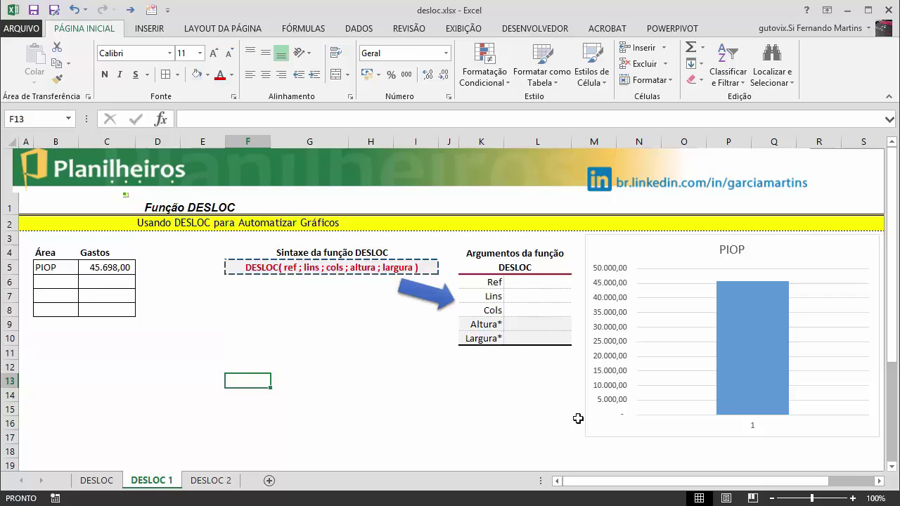
- Open the chart's data source and examine the cell references behind the PIOP series' name and values
left_click(679, 310)
right_click(678, 311)
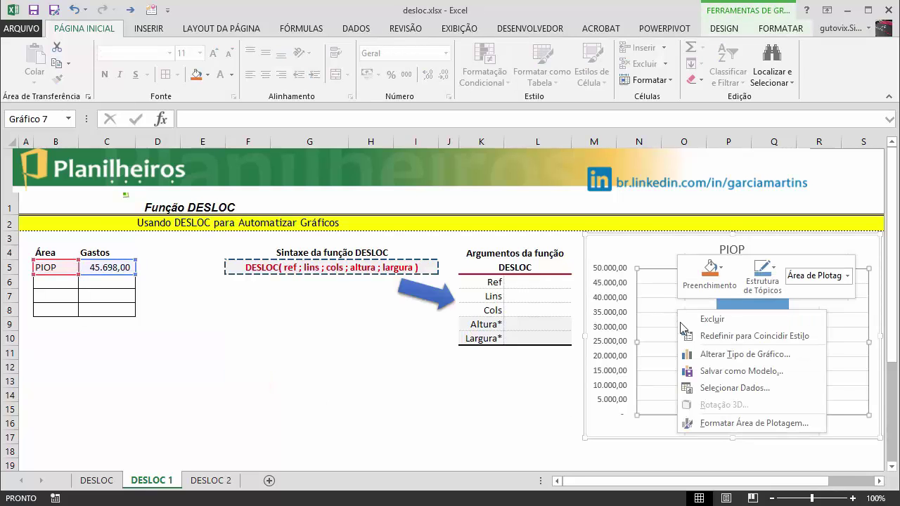
left_click(728, 389)
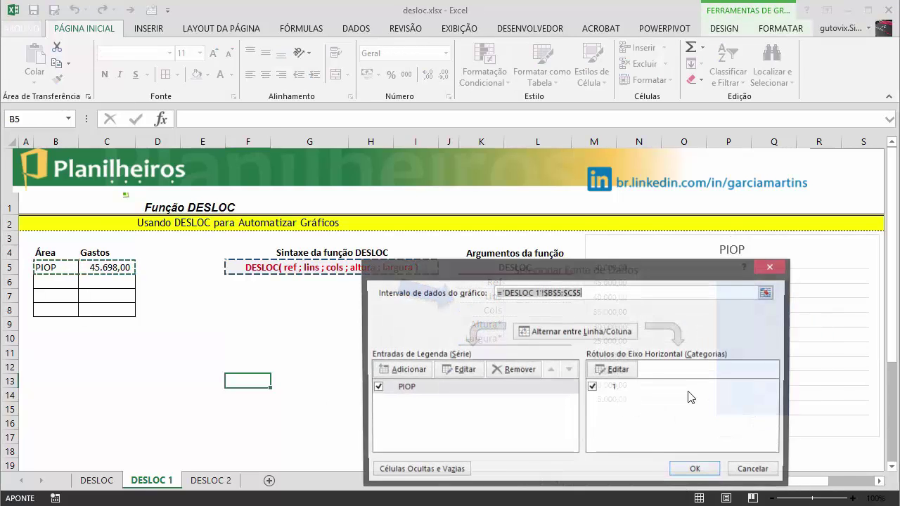
left_click_drag(518, 267, 376, 183)
left_click(288, 304)
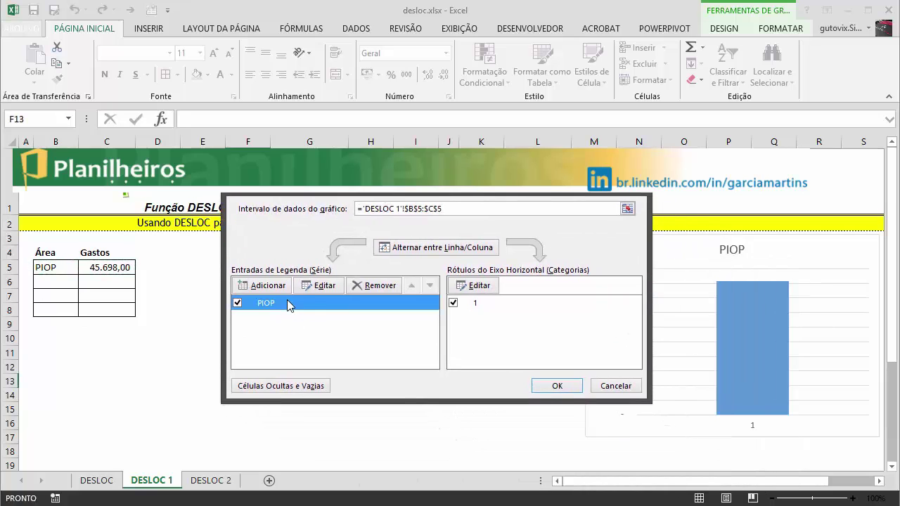
left_click(318, 286)
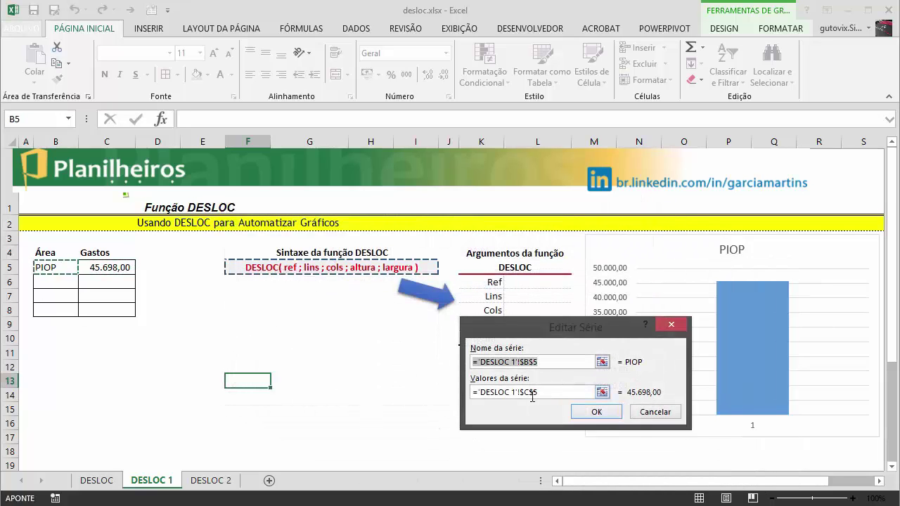
left_click(536, 393)
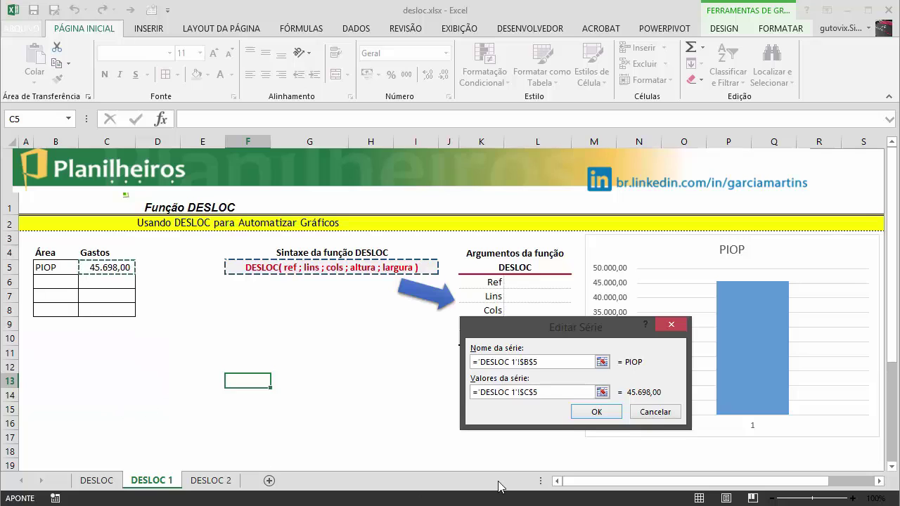
left_click(653, 412)
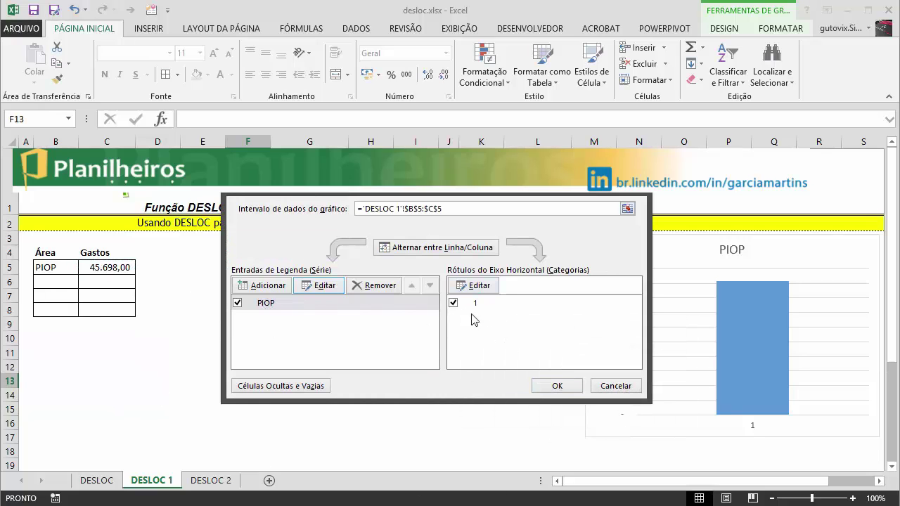
- Examine the chart's horizontal axis label range, and leave the data source without making changes
left_click(477, 286)
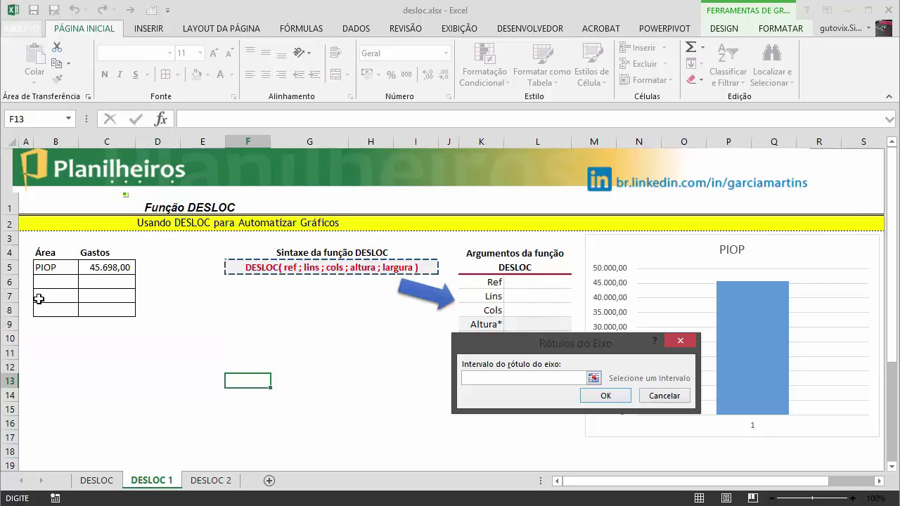
left_click(664, 397)
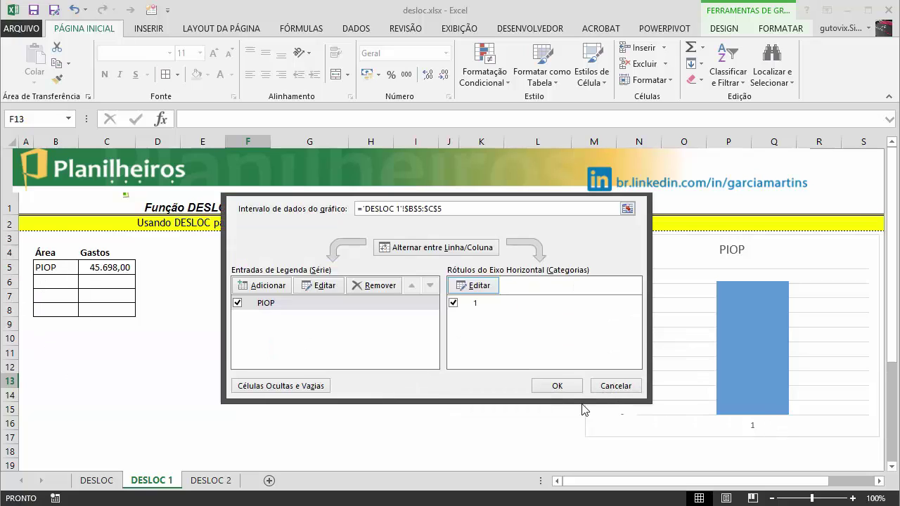
left_click(618, 385)
left_click(289, 393)
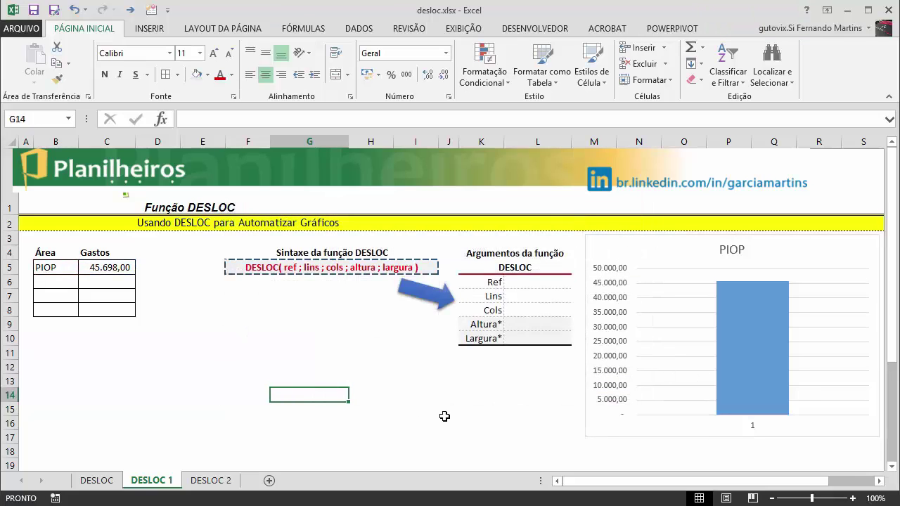
left_click(250, 351)
left_click(159, 339)
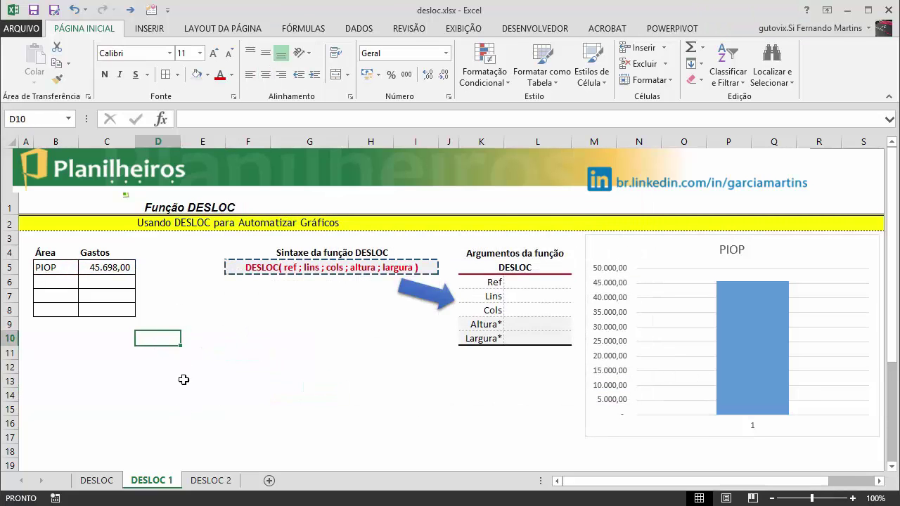
- Open the Name Manager and start a new workbook-scope name called dimdim
left_click(303, 28)
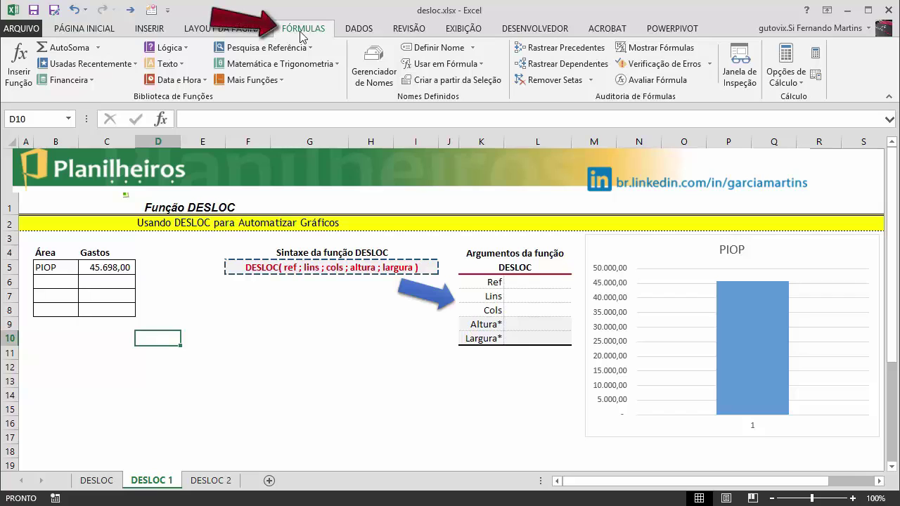
left_click(374, 70)
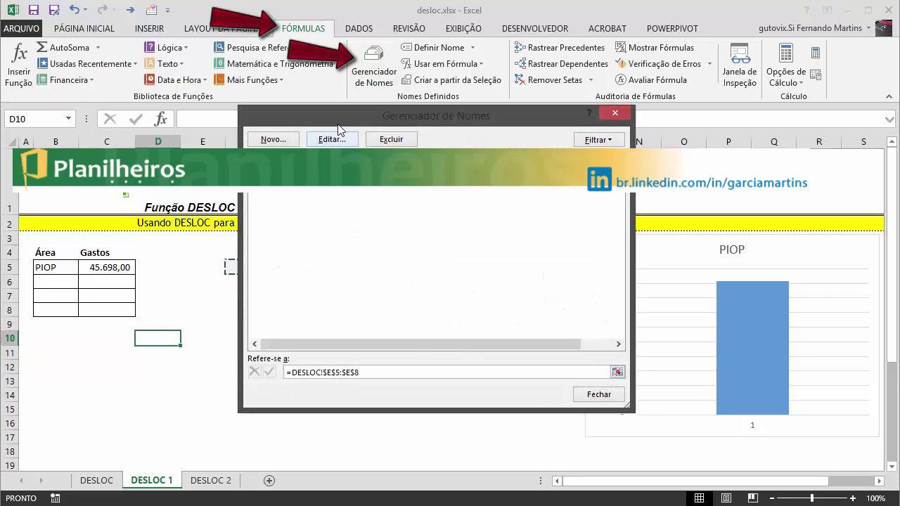
mouse_move(343, 111)
left_mouse_down()
mouse_move(511, 197)
mouse_move(491, 168)
left_mouse_up()
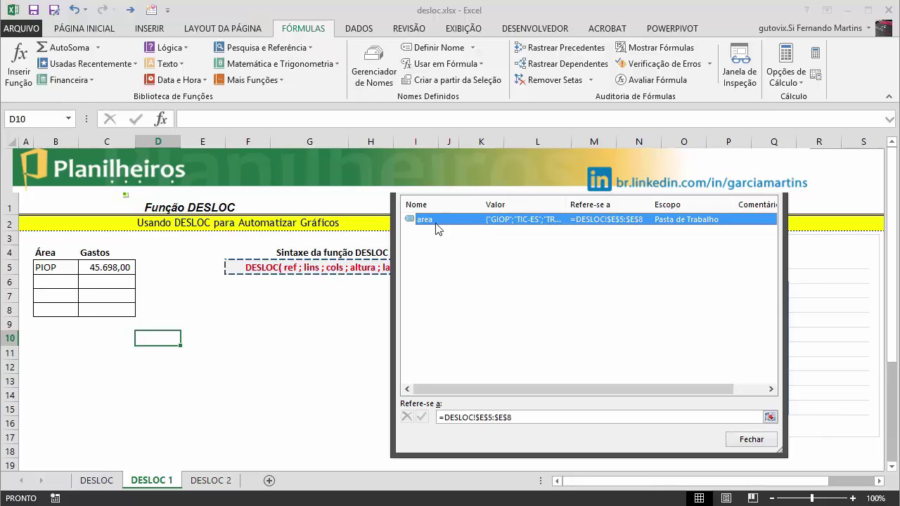
left_click(460, 275)
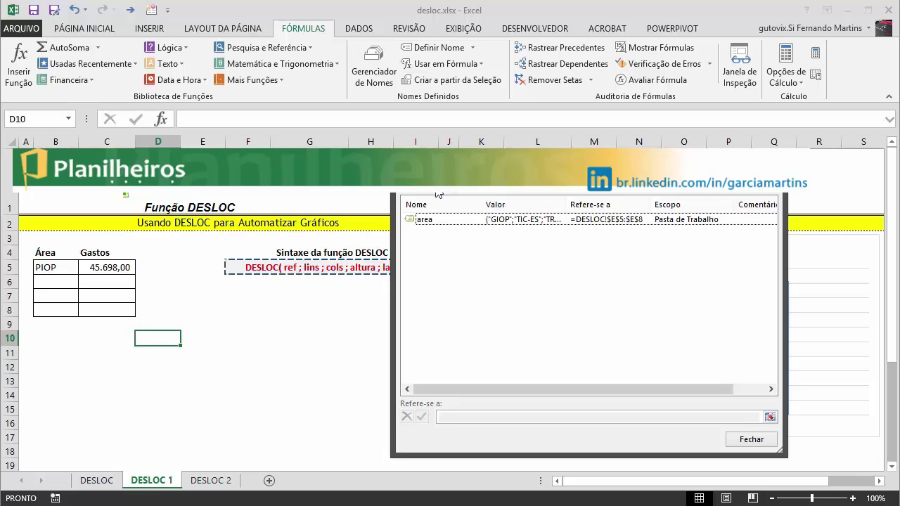
left_click_drag(485, 158, 366, 150)
left_click(307, 173)
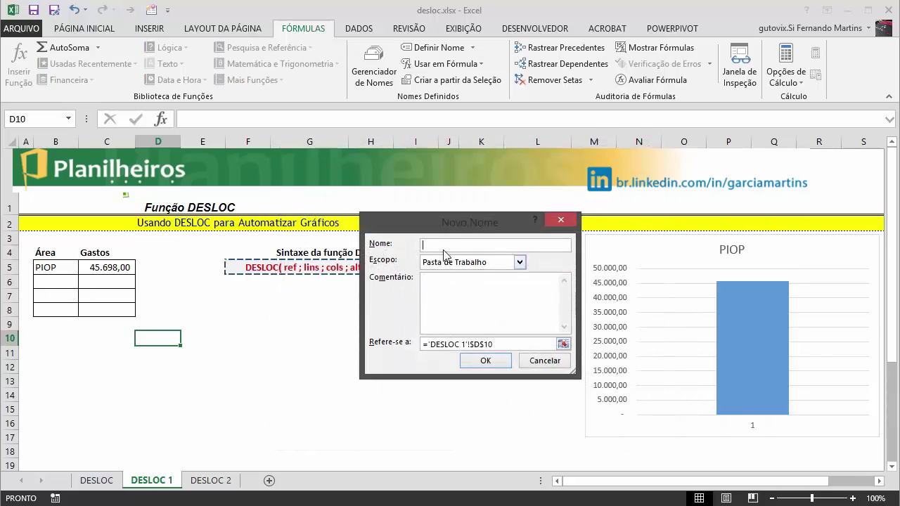
left_click_drag(427, 229, 351, 231)
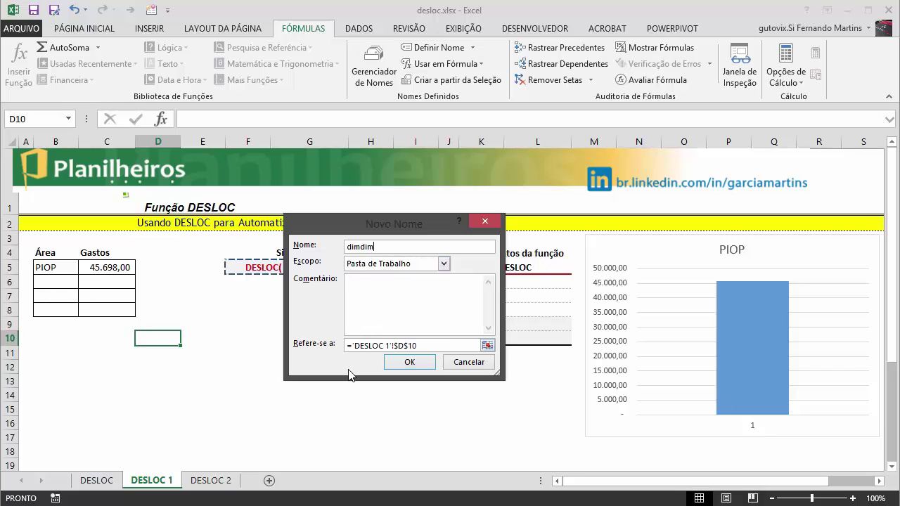
- Replace the dimdim name's reference with the start of a DESLOC formula that uses 'DESLOC 1'!$C$5 as its reference argument
left_click_drag(436, 345, 320, 349)
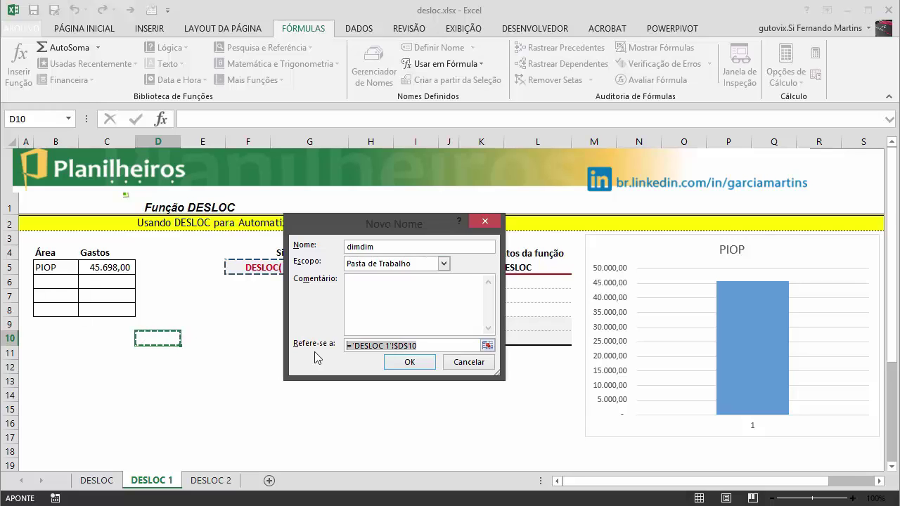
left_click_drag(396, 222, 291, 290)
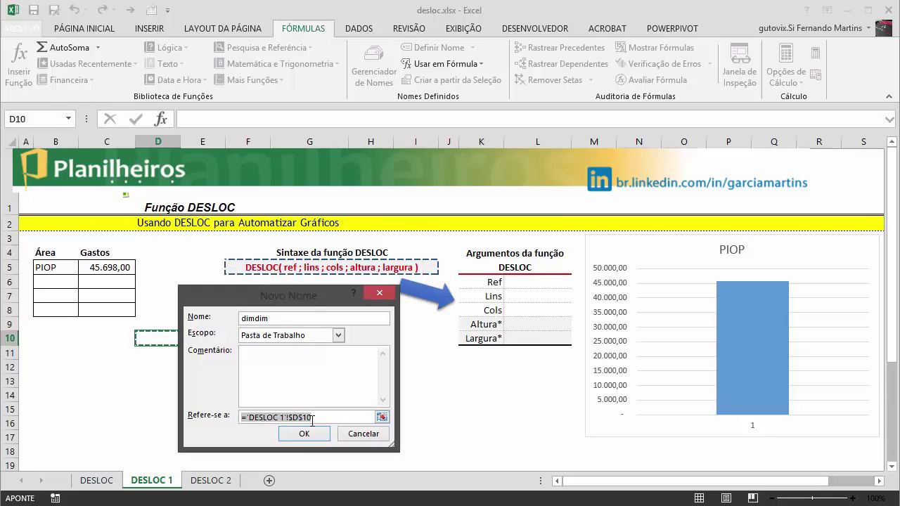
type("=desloc")
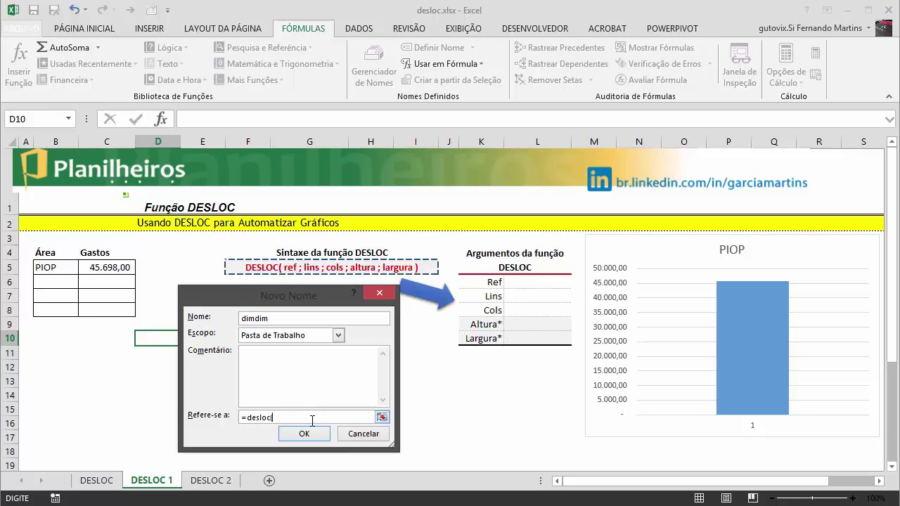
type("(")
type("(")
left_click(102, 267)
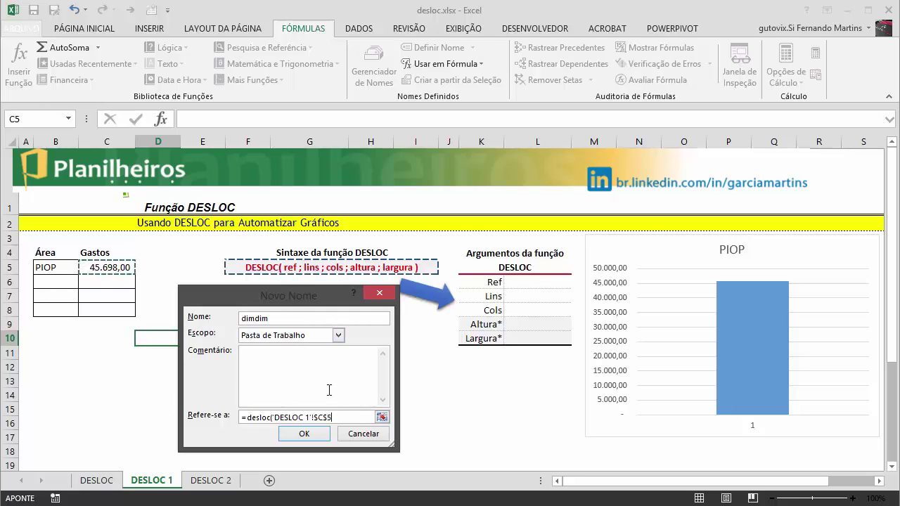
- Complete the DESLOC formula with 0 rows, 0 columns, height CONT.VALORES('DESLOC 1'!$C:$C)-1 and width 1, and save the name
type(";")
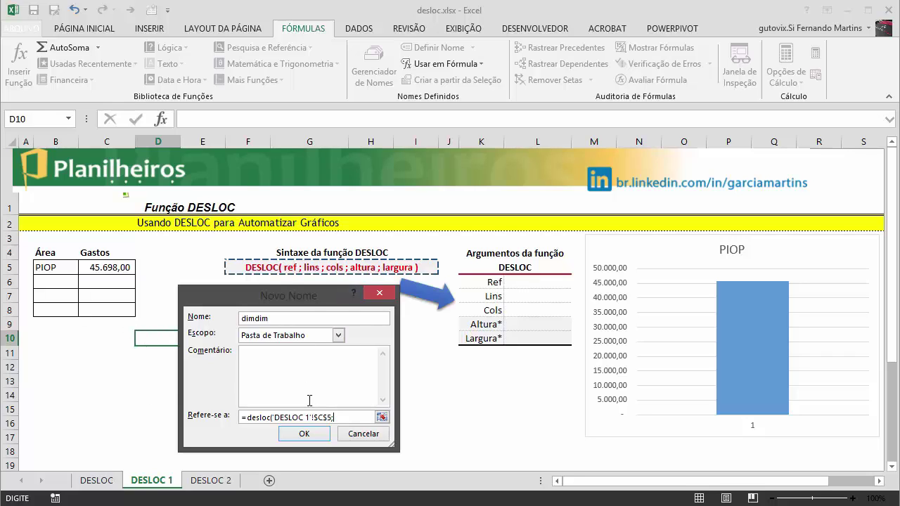
type("0;0;cont.v")
type("alores(")
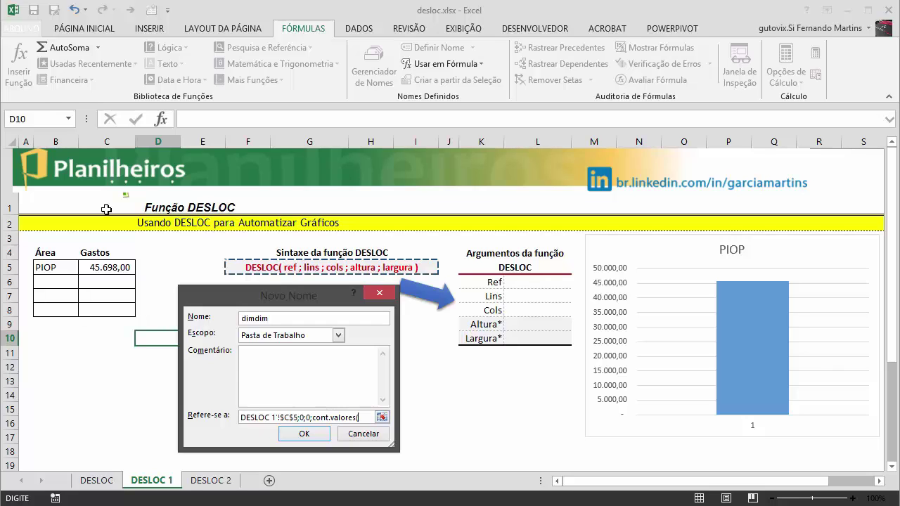
left_click(107, 134)
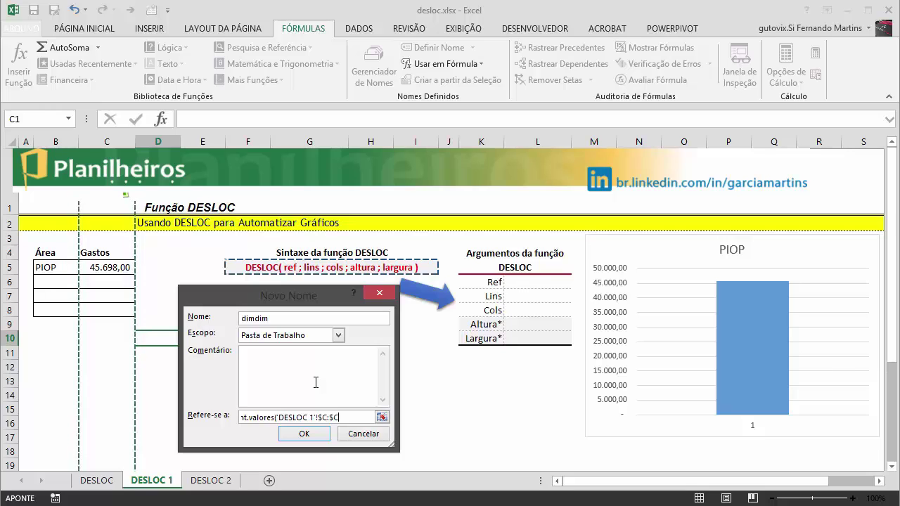
type(")-1;1)")
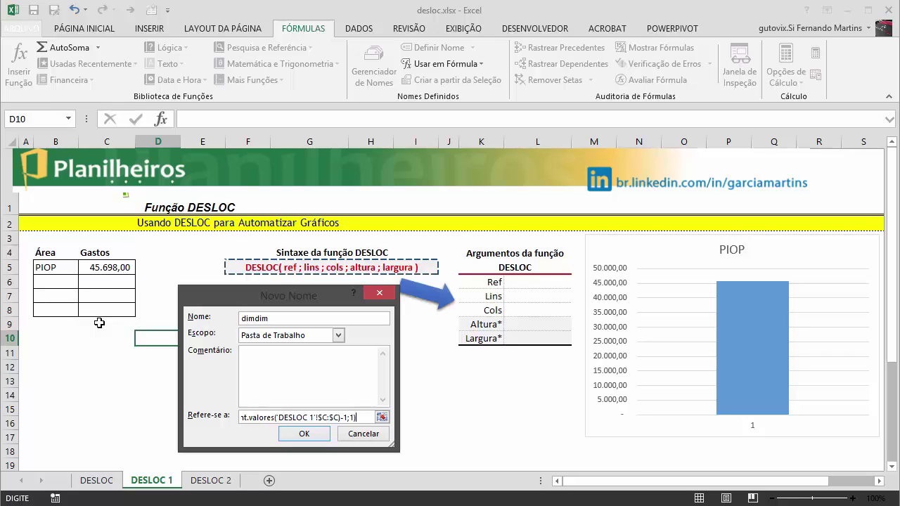
left_click(304, 433)
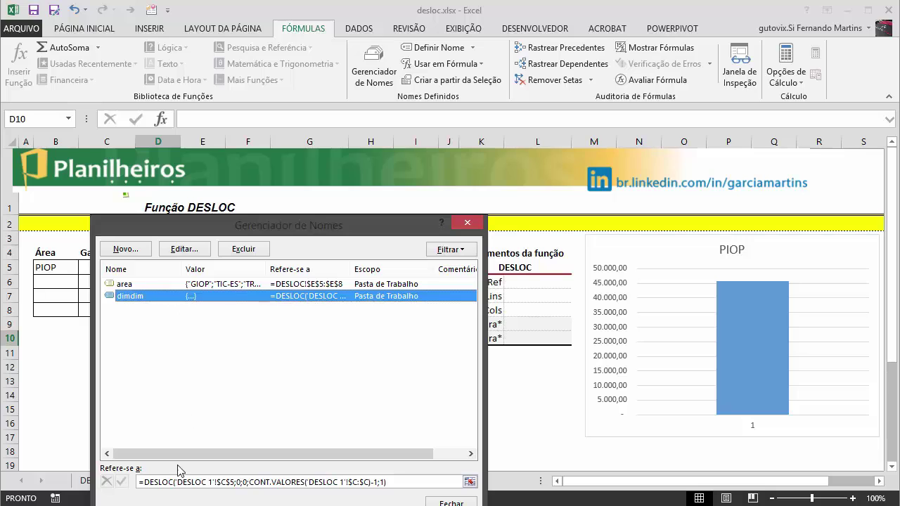
- Review the dimdim name's DESLOC formula in the Name Manager and close it
left_click_drag(417, 483, 115, 486)
left_click_drag(204, 227, 254, 196)
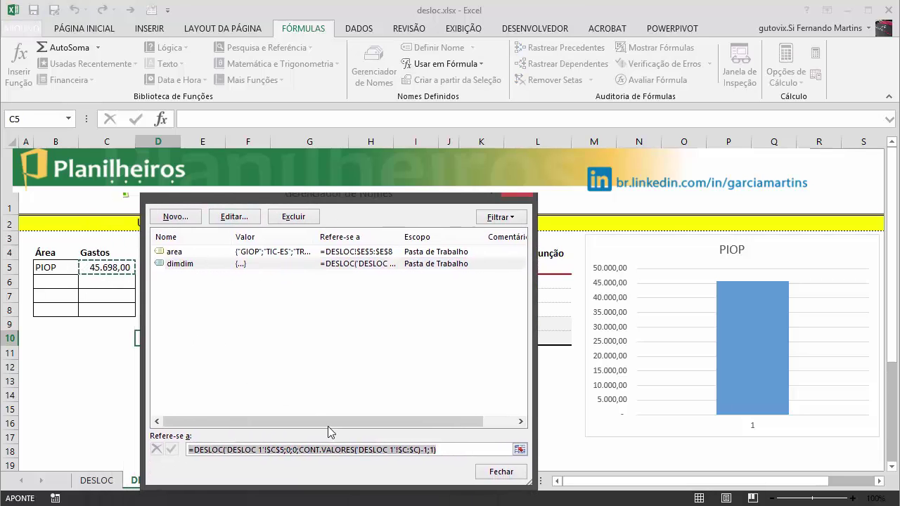
left_click(489, 472)
left_click(261, 379)
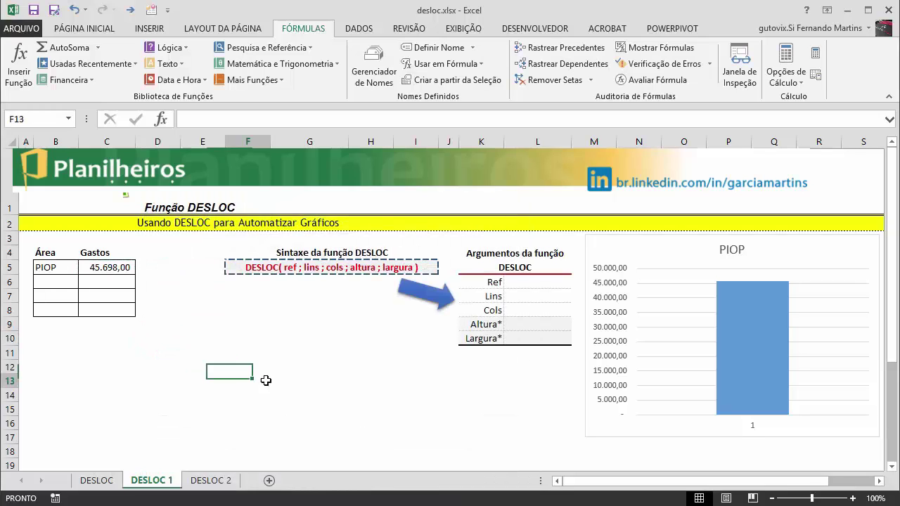
- Enter c5 as the Ref argument in cell L6 of the DESLOC arguments table
left_click(527, 285)
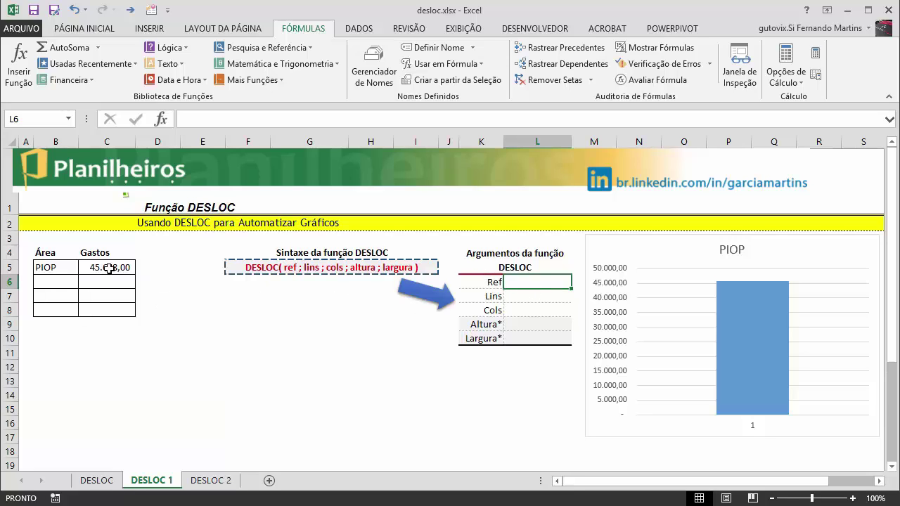
type("=")
key("BackSpace")
type("c")
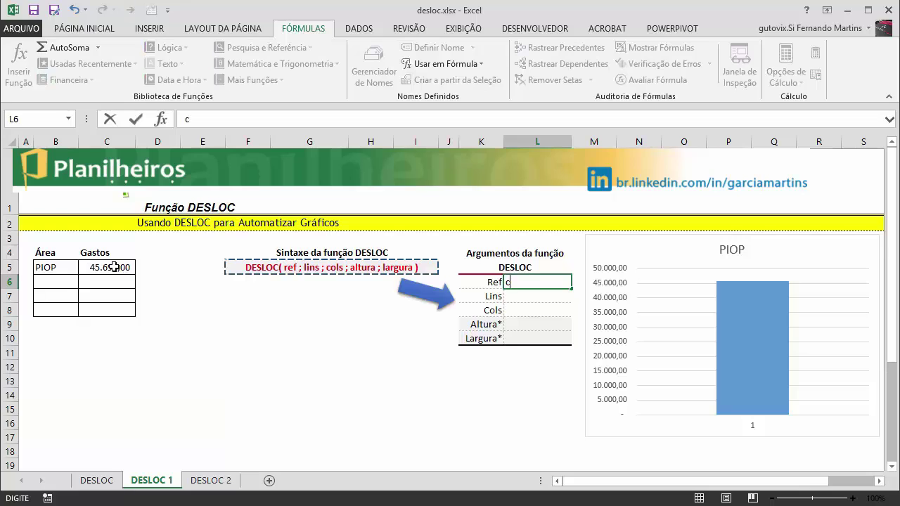
type("5")
key("Return")
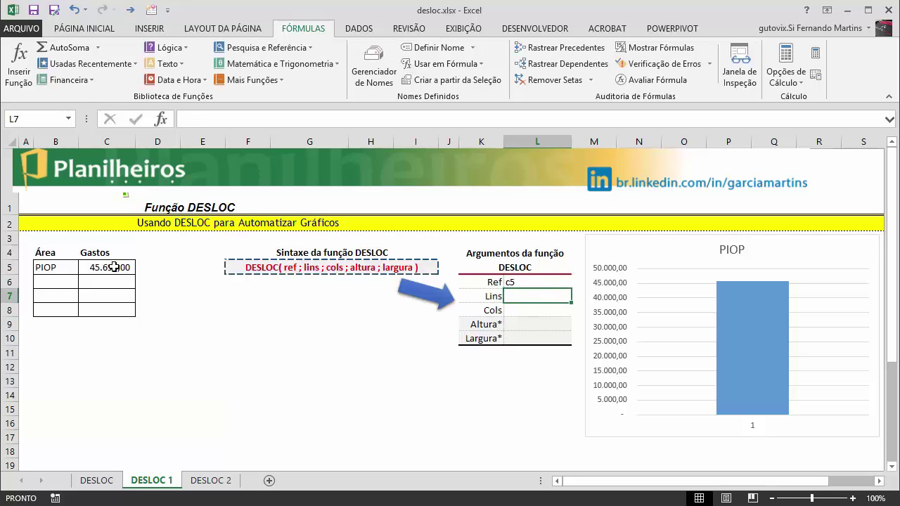
- Enter 0 for both the Lins and Cols arguments in the DESLOC arguments table
left_click(114, 267)
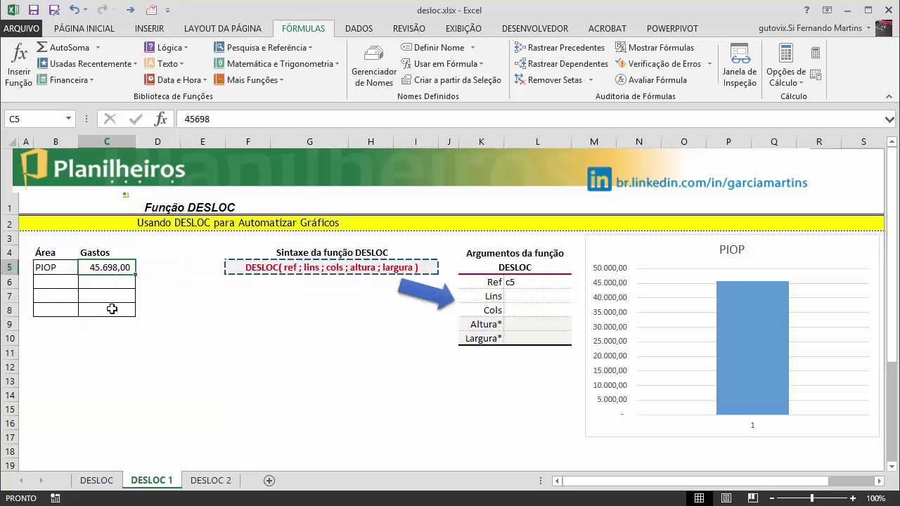
left_click(536, 297)
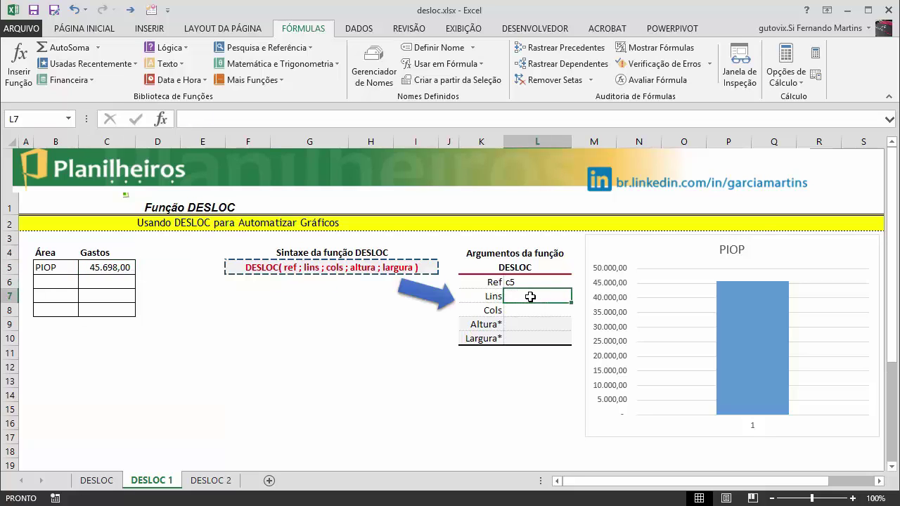
type("0")
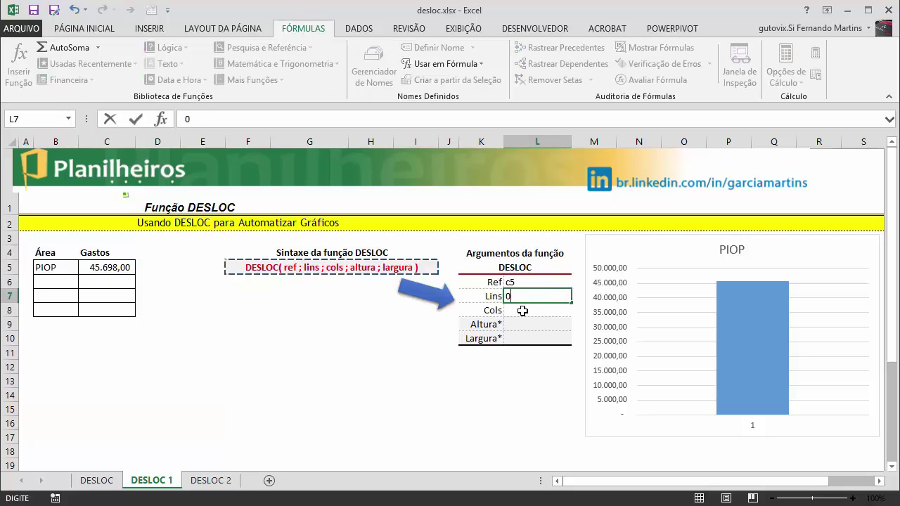
left_click(522, 311)
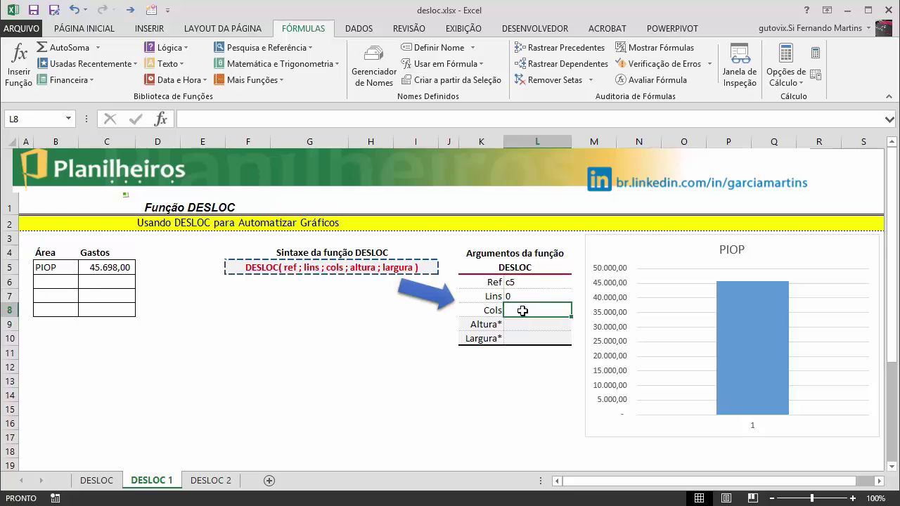
type("0")
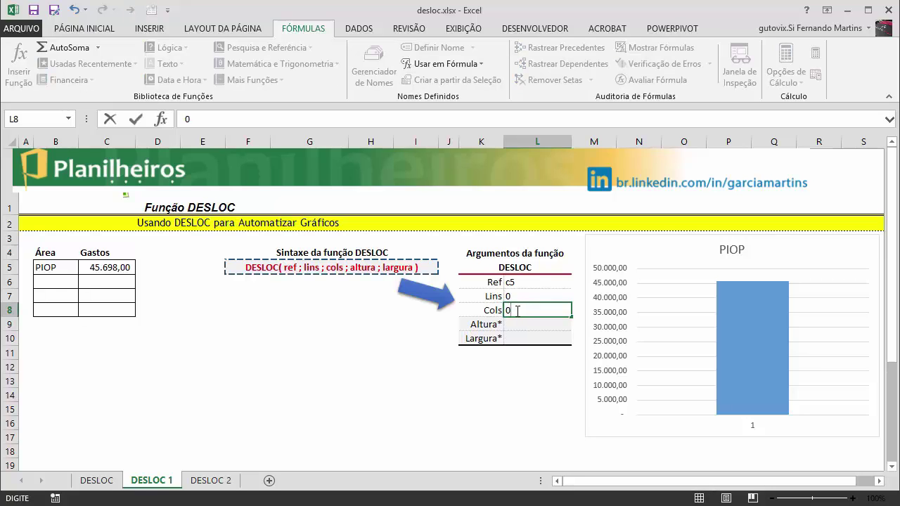
- Enter the formula =CONT.VALORES(C:C)-1 as the Altura argument in cell L9
left_click(521, 324)
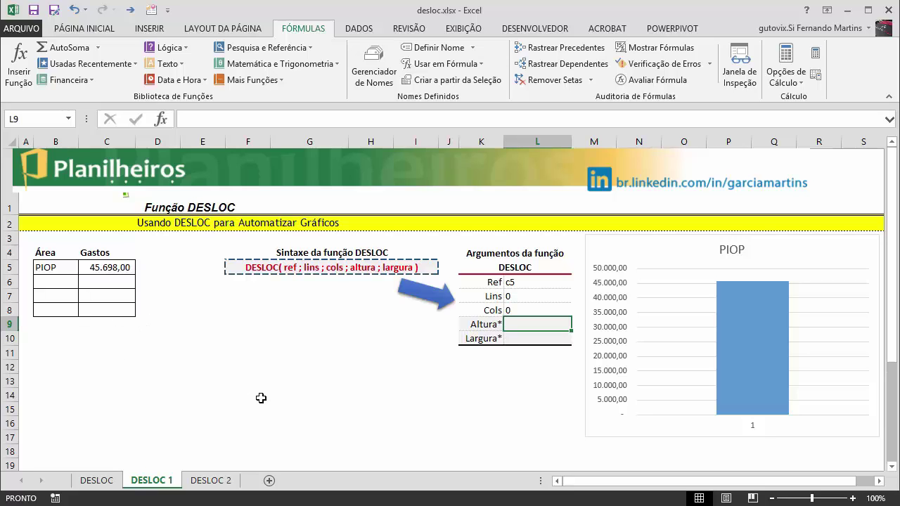
type("co")
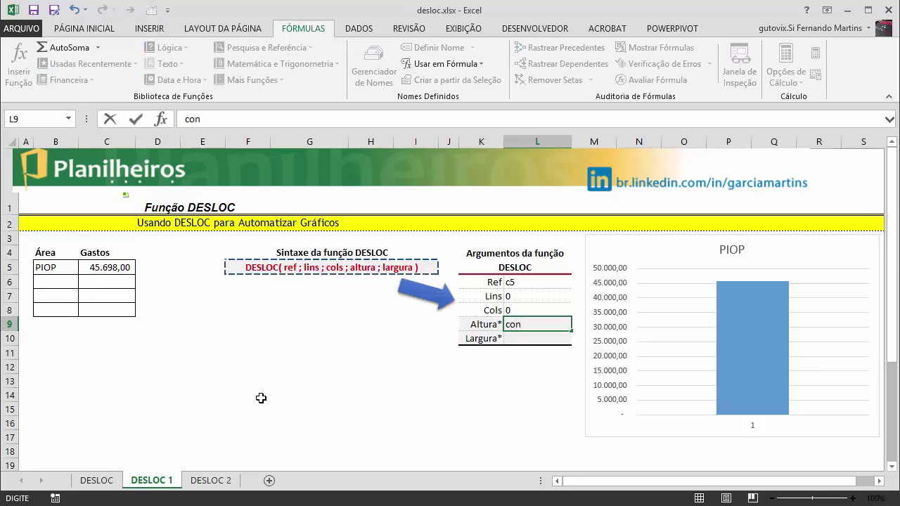
type("n")
key("BackSpace")
key("BackSpace")
key("BackSpace")
type("=cont.")
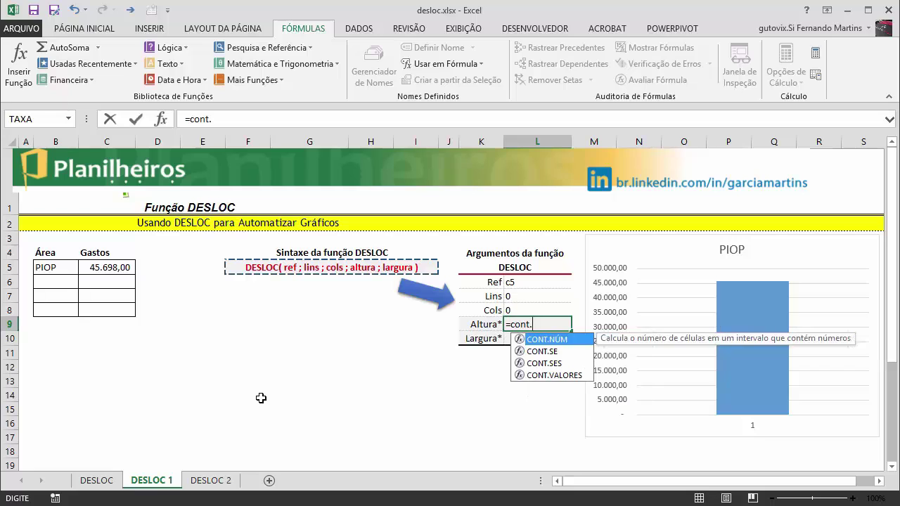
type("valores")
key("Tab")
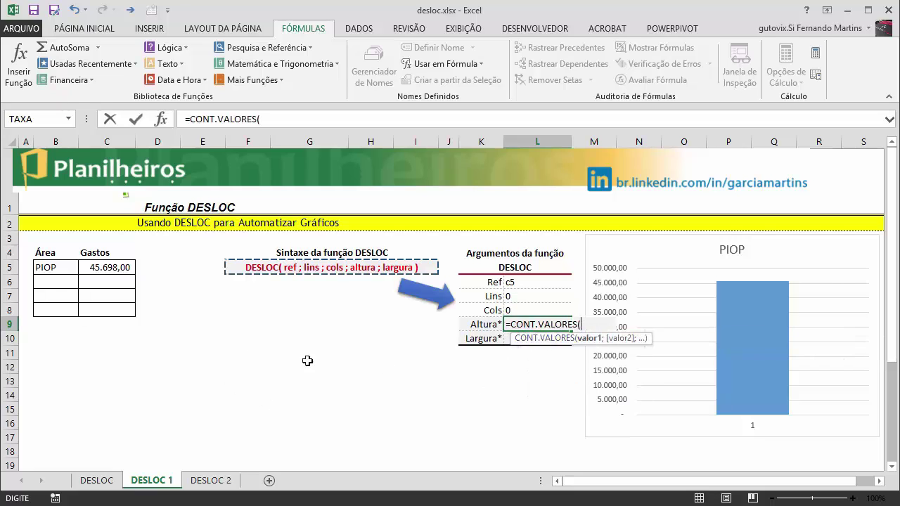
left_click(104, 140)
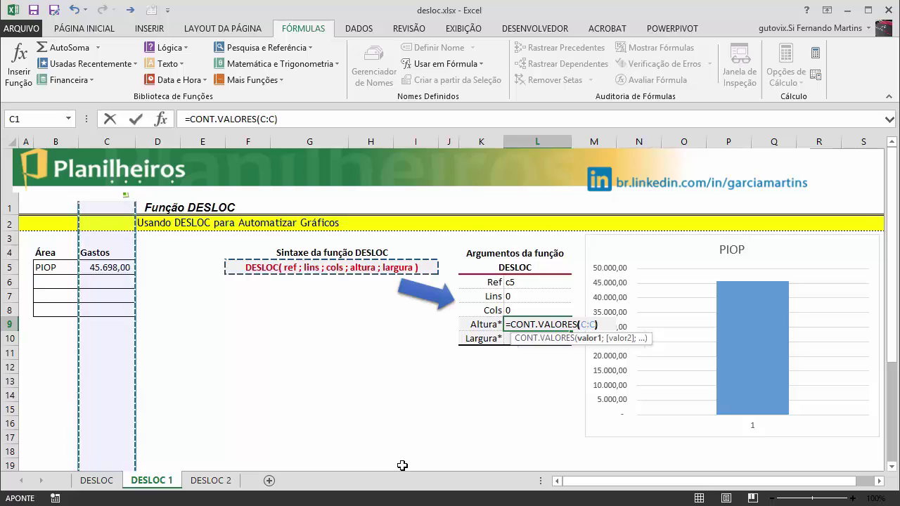
type(")")
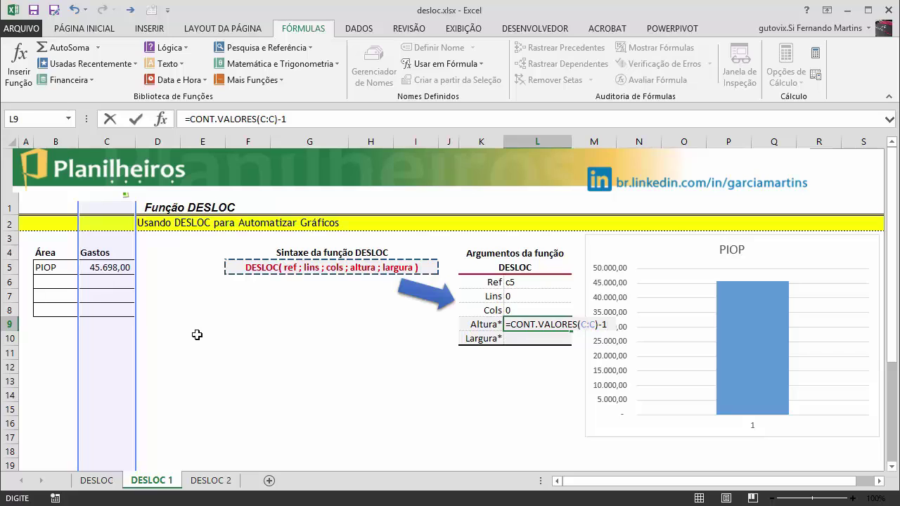
key("Return")
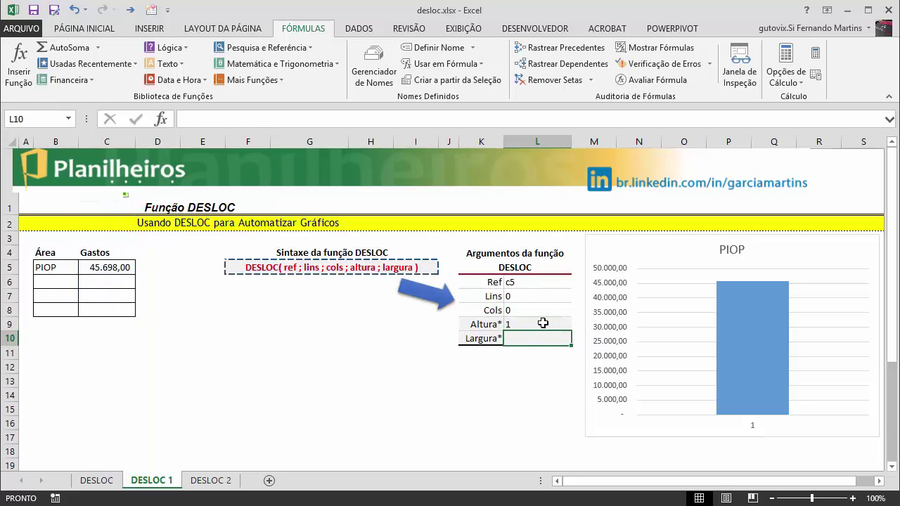
- Test the Altura formula by entering 478 in Gastos cell C6, and clear that cell again
left_click(542, 323)
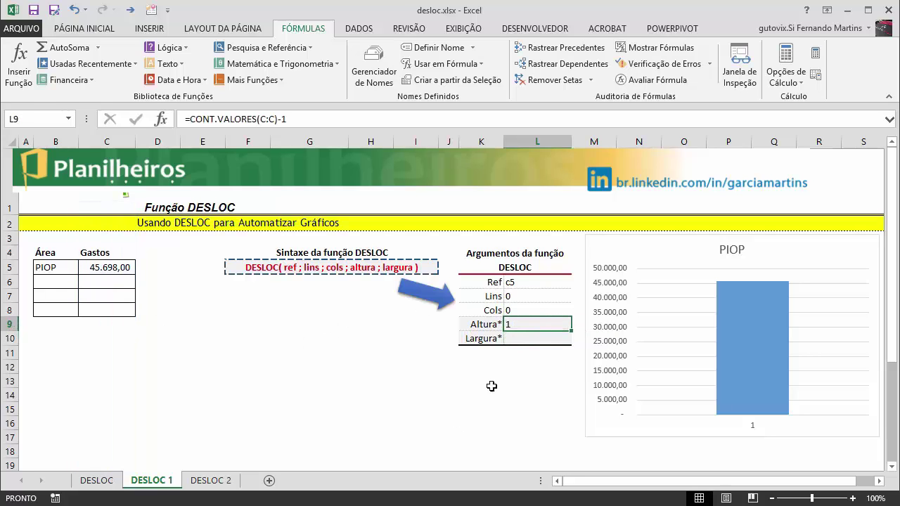
left_click(106, 278)
type("478")
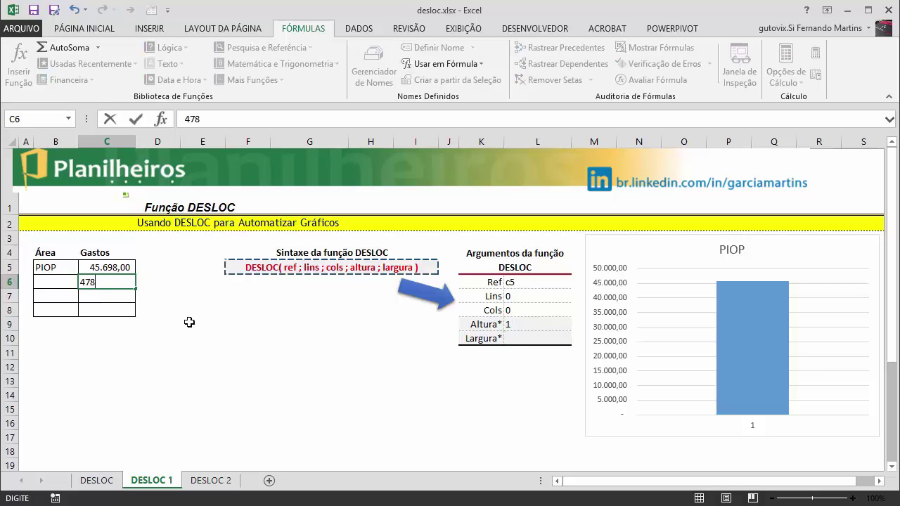
key("Return")
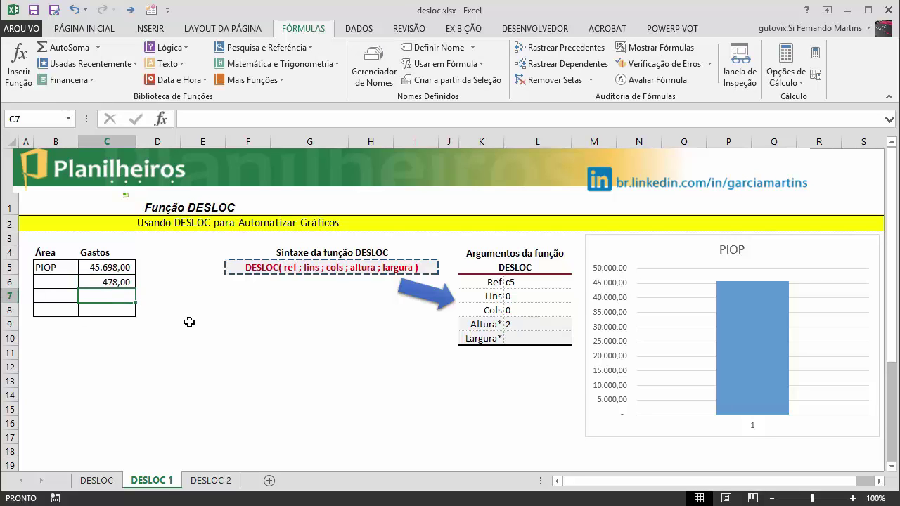
key("Up")
key("Delete")
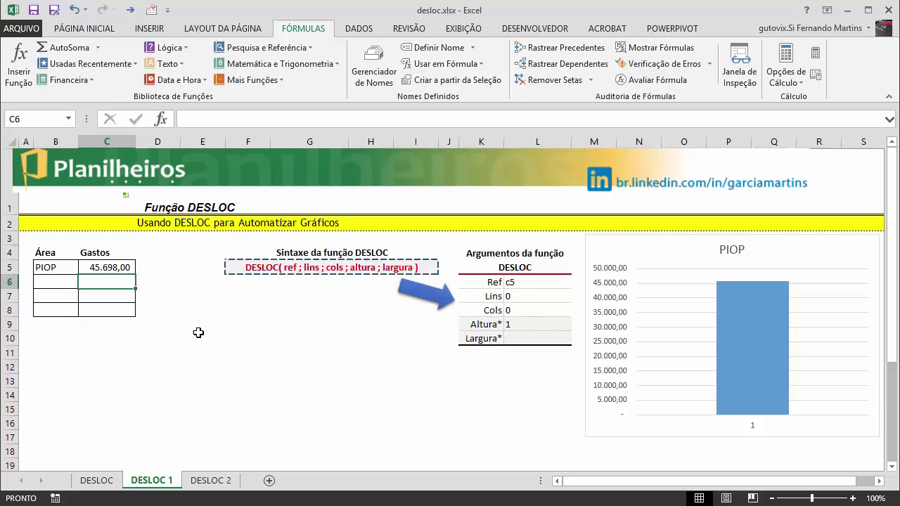
- Enter 1 as the Largura argument in cell L10 of the arguments table
left_click(522, 338)
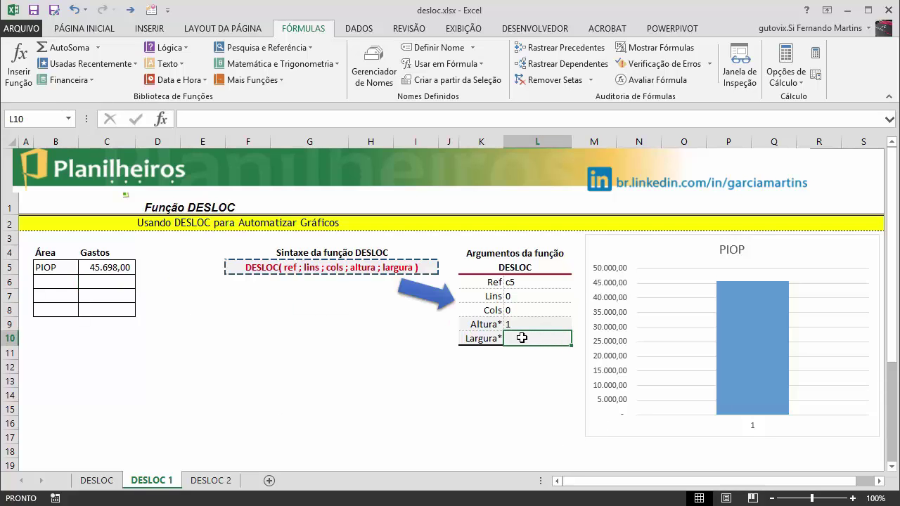
type("1")
key("Return")
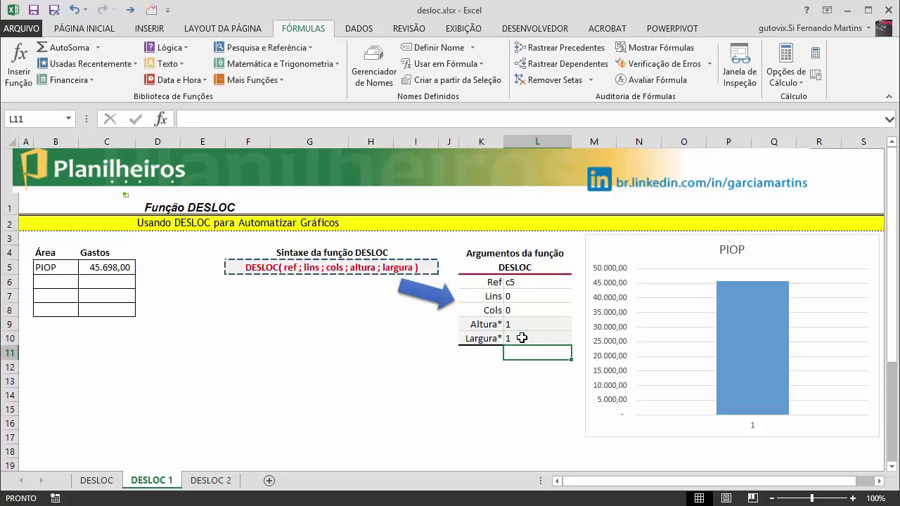
left_click(105, 251)
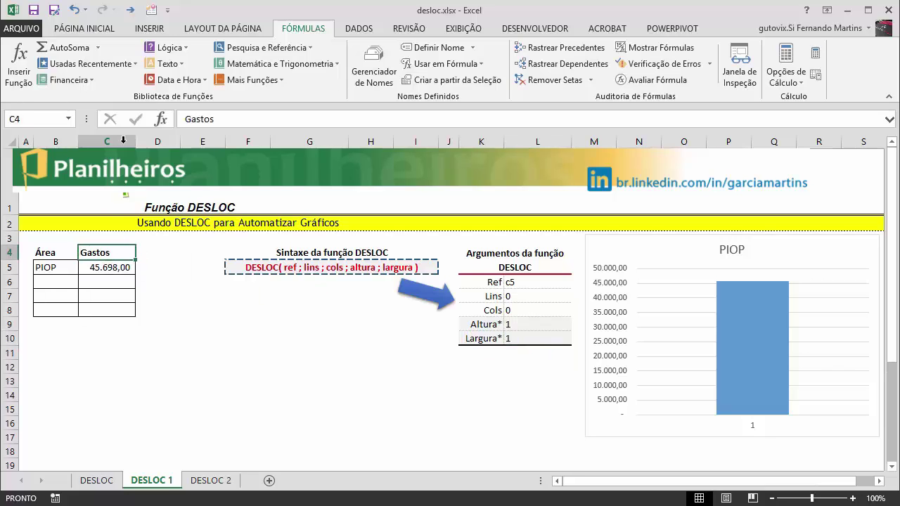
left_click(237, 361)
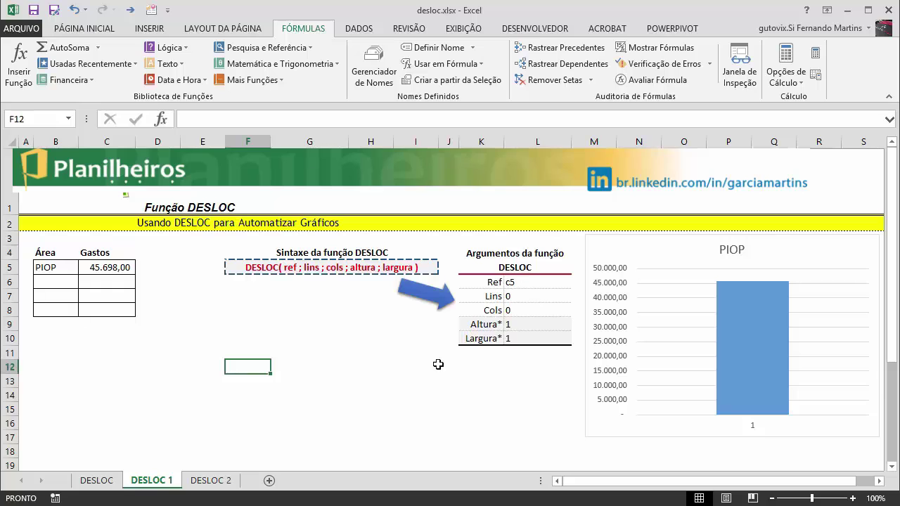
- Open the Name Manager and copy the dimdim name's complete DESLOC formula
left_click(369, 74)
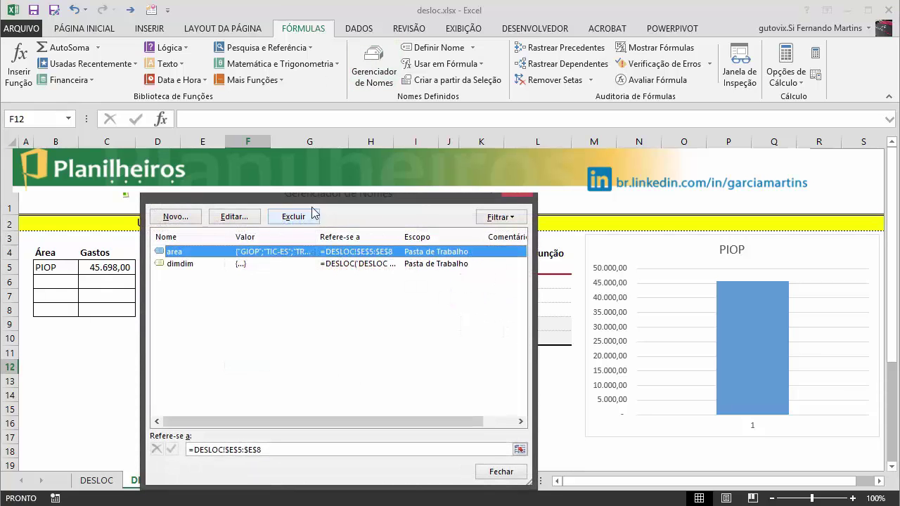
left_click(250, 224)
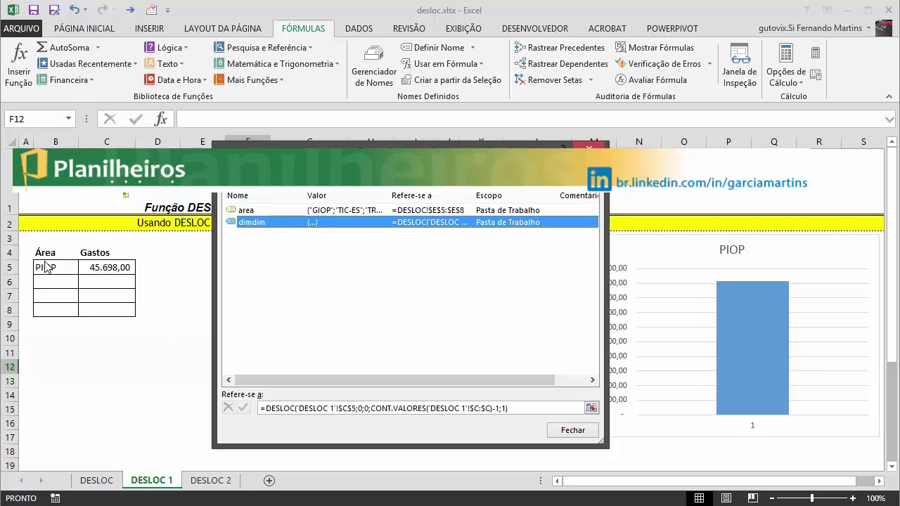
left_click_drag(527, 409, 227, 409)
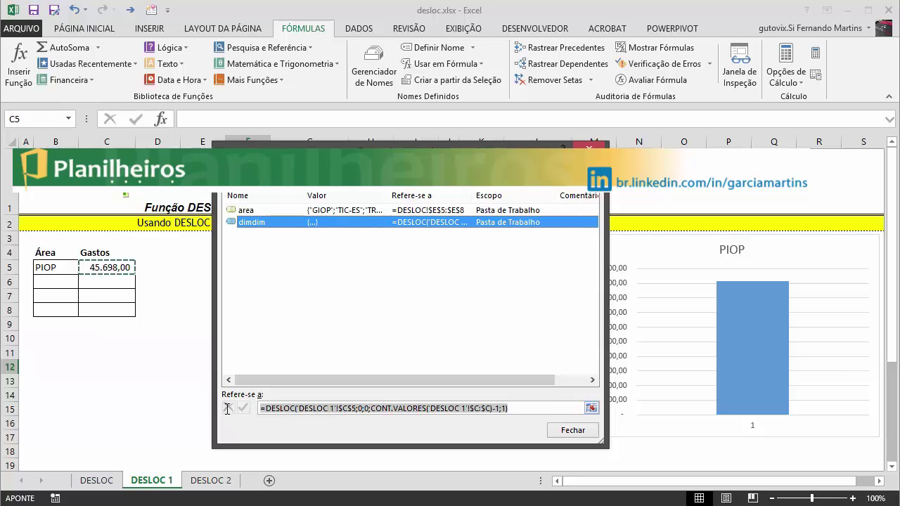
left_click(228, 409)
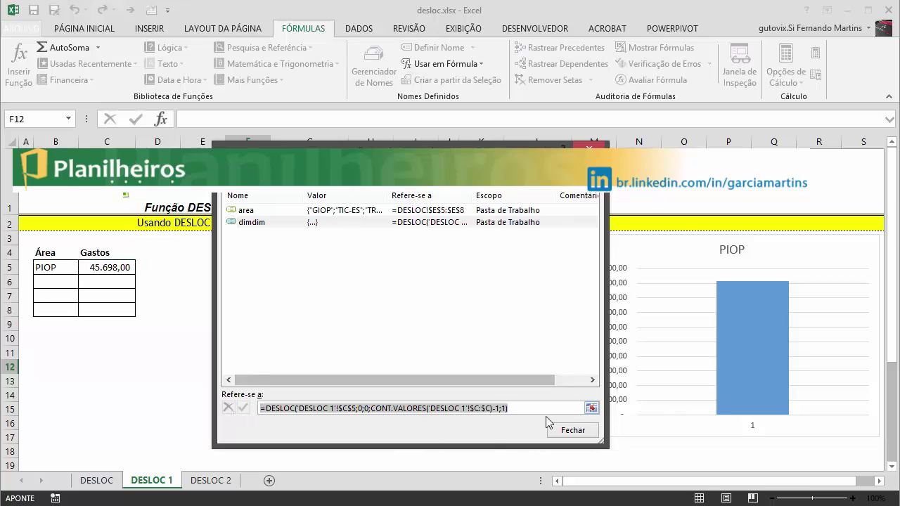
left_click(493, 339)
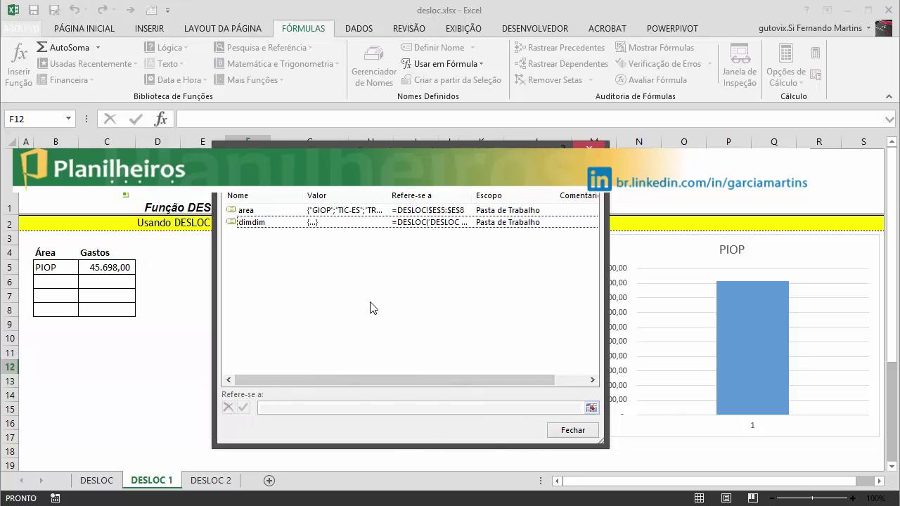
left_click(243, 222)
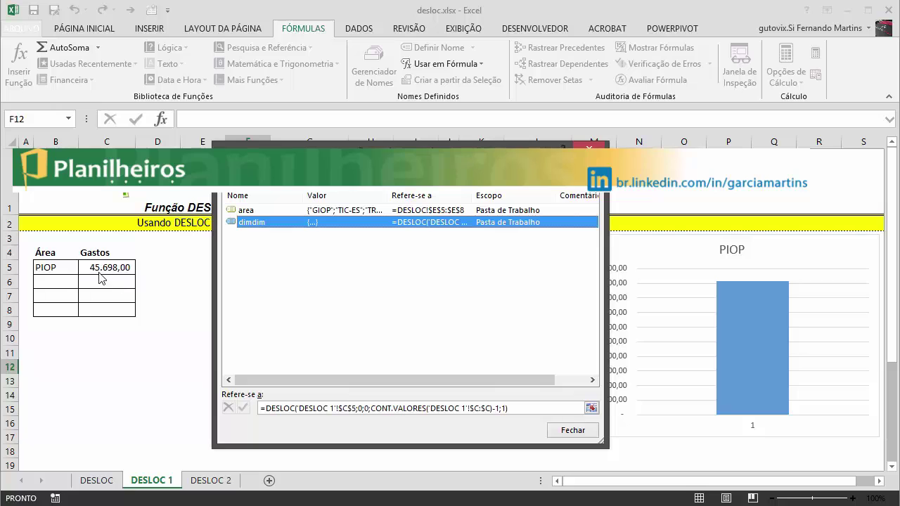
left_click(254, 277)
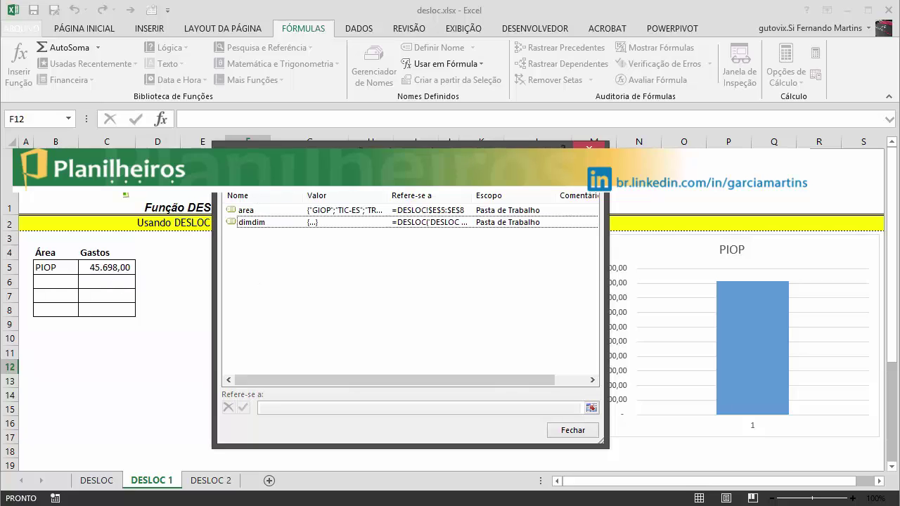
- Start a new workbook-scope name called gerencia, paste the DESLOC formula as its reference, and change the first column letter inside CONT.VALORES to b
left_click(248, 174)
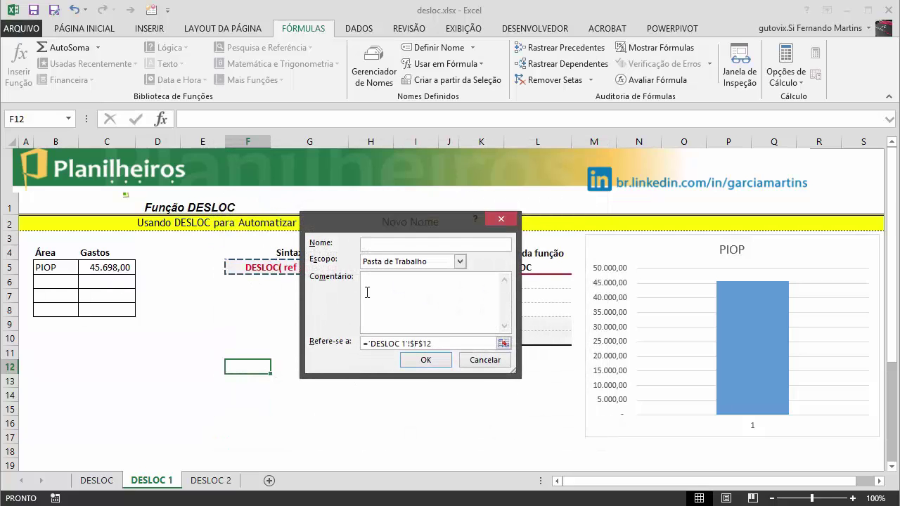
type("gerencia")
left_click_drag(452, 344, 308, 341)
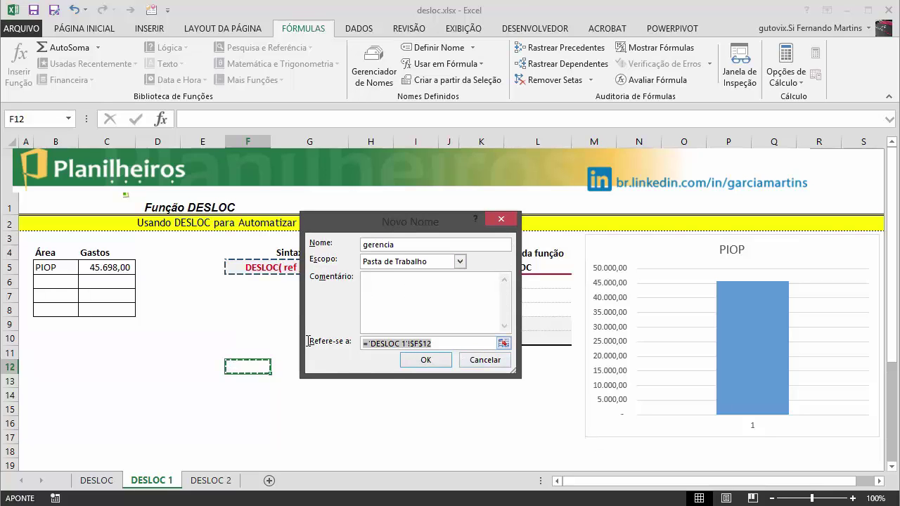
key("ctrl+v")
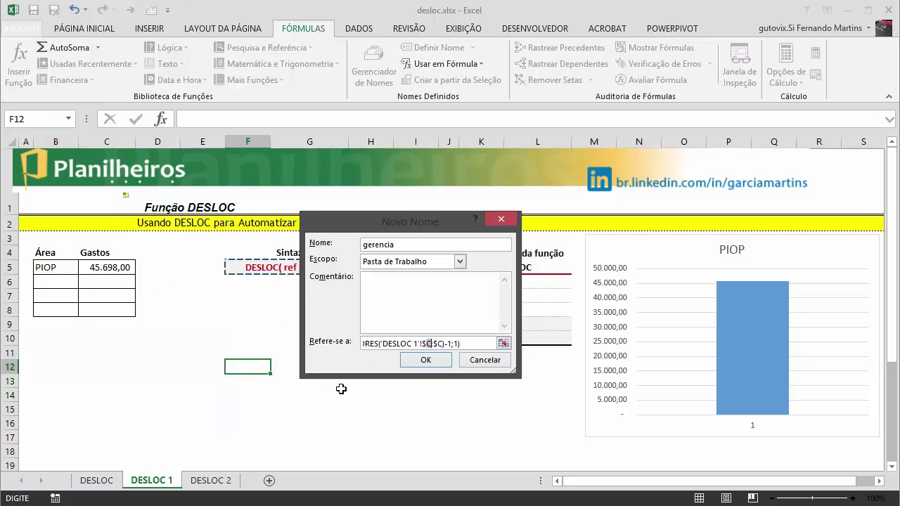
type("b")
left_click_drag(400, 343, 311, 337)
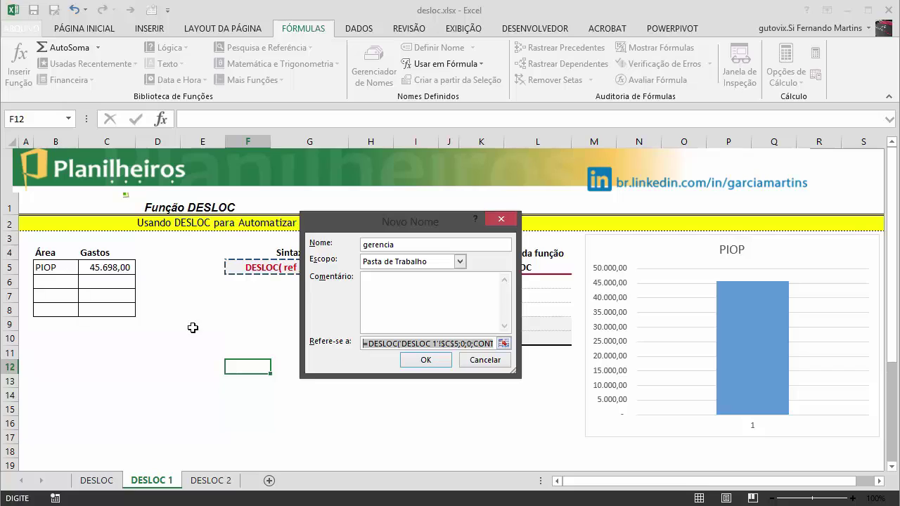
- Define the name gerencia as =DESLOC('DESLOC 1'!$B$5;0;0;CONT.VALORES('DESLOC 1'!$B:$B)-1;1), check it against dimdim, and close the name manager
left_click(447, 343)
type("b")
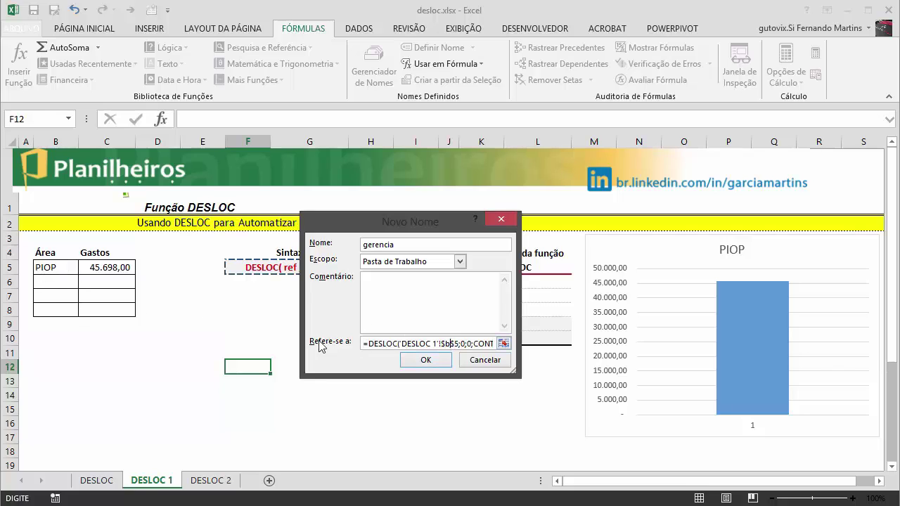
left_click(434, 364)
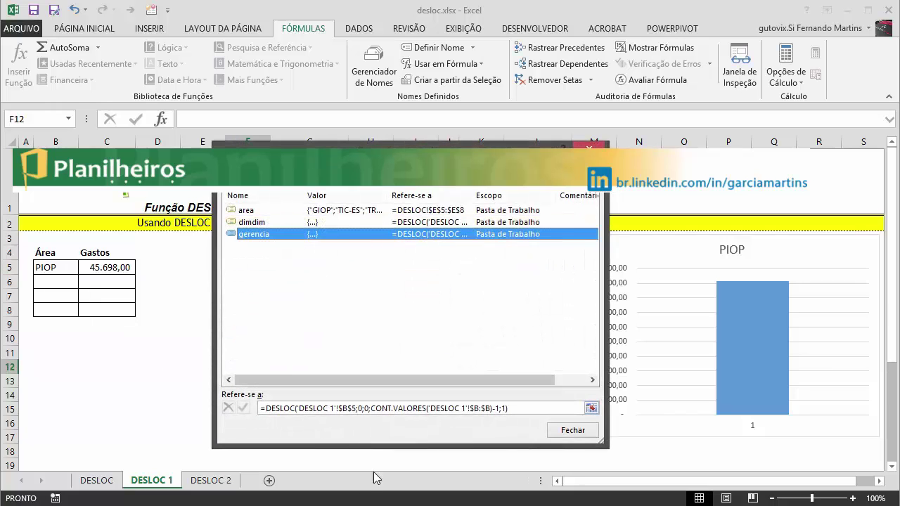
left_click(313, 283)
left_click(256, 236)
left_click(250, 224)
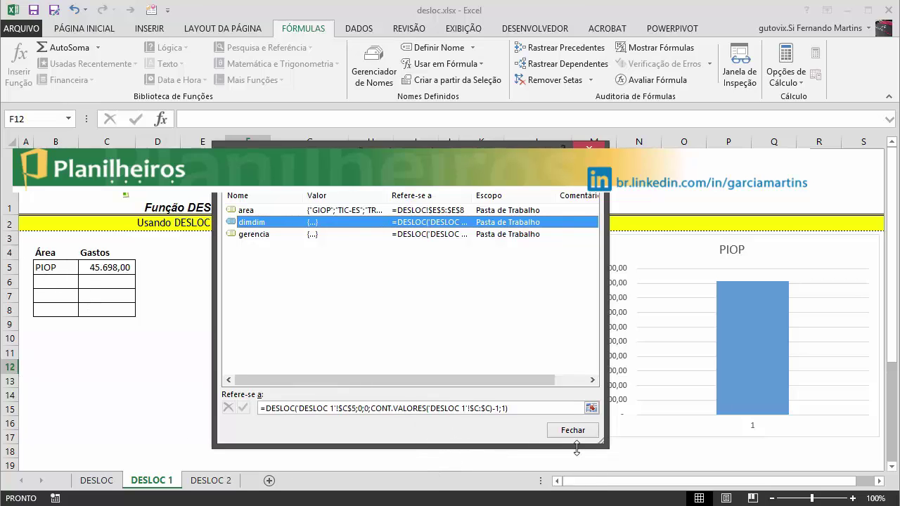
left_click(555, 429)
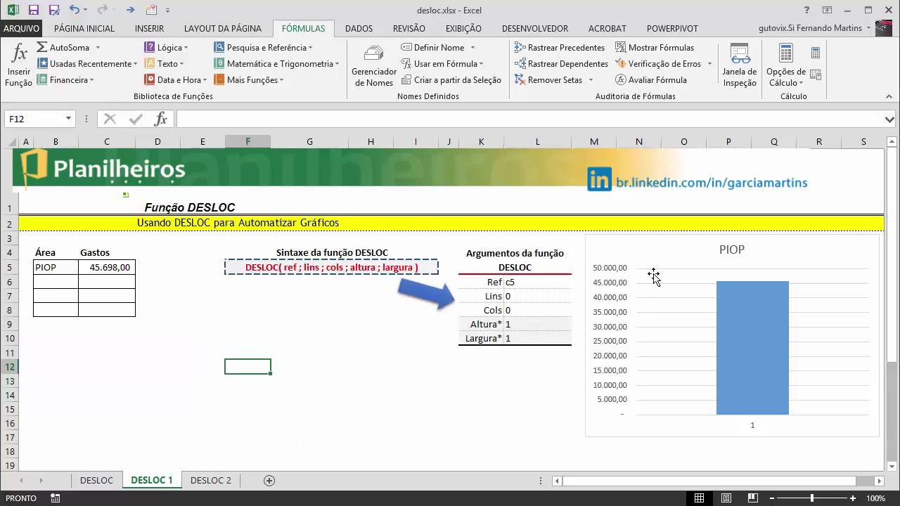
- Edit the column chart's PIOP series in its data source so the series name refers to cell C4
left_click(650, 246)
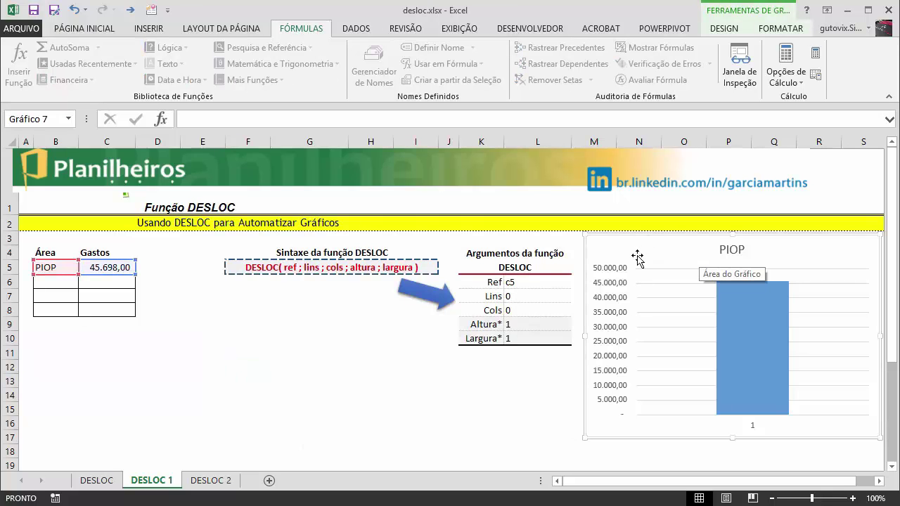
right_click(670, 261)
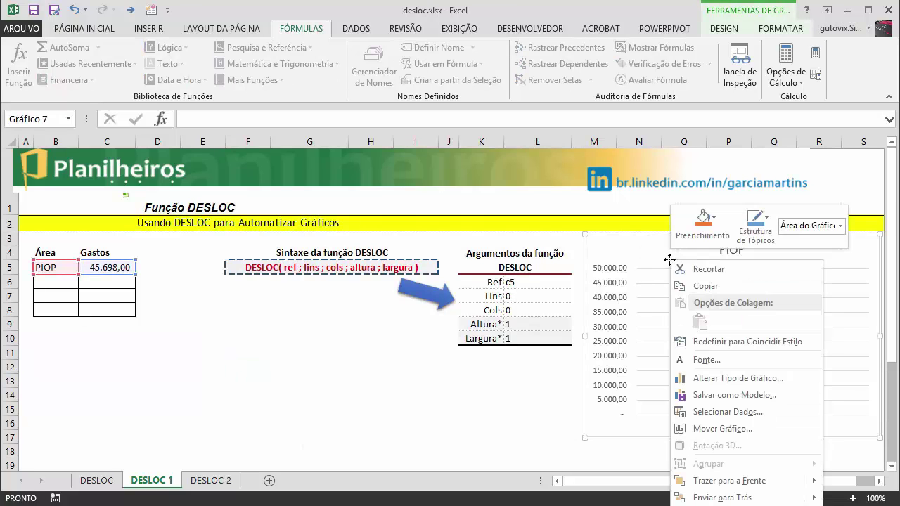
left_click(710, 412)
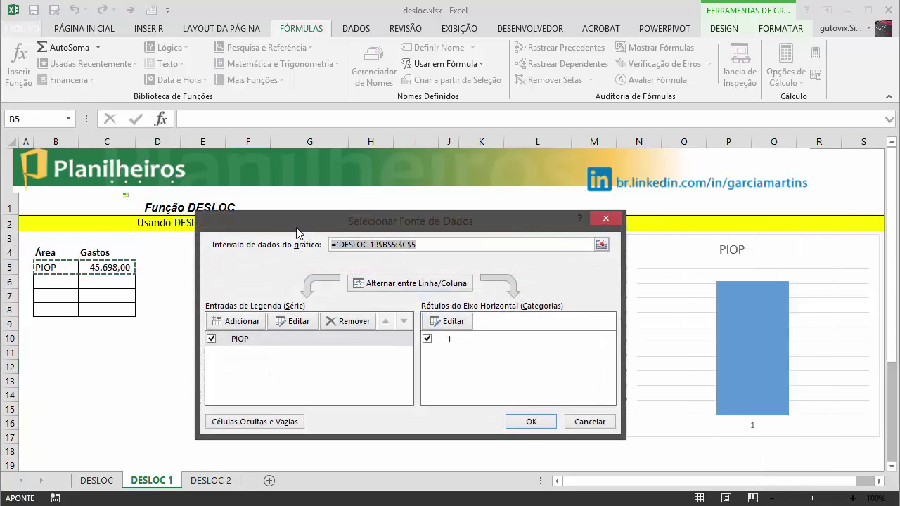
left_click_drag(332, 223, 289, 192)
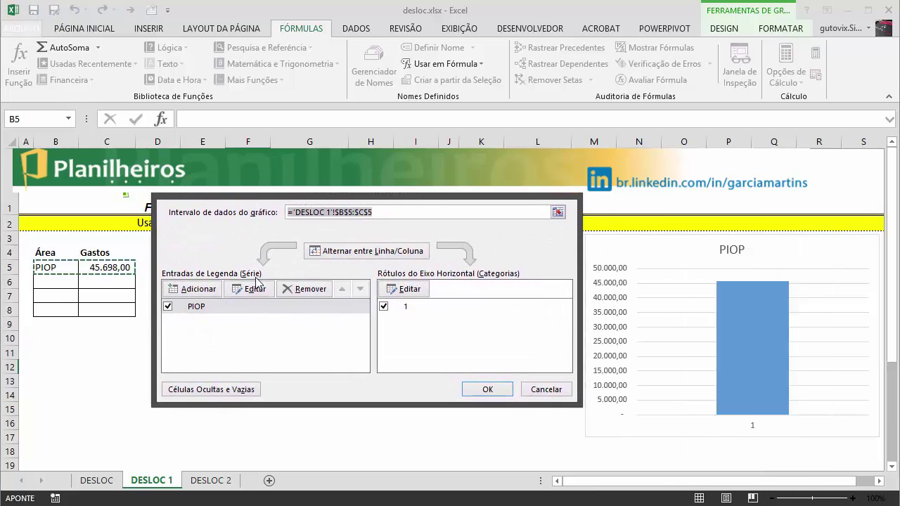
left_click(225, 309)
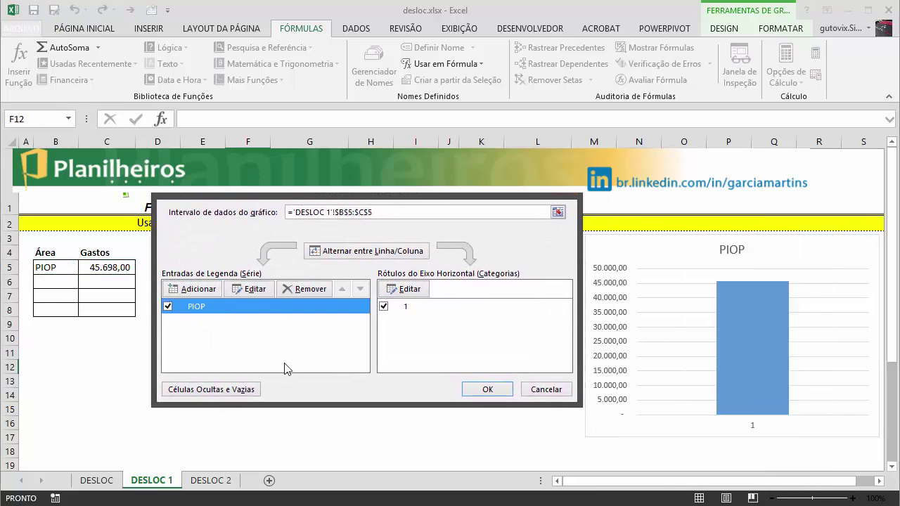
left_click(253, 290)
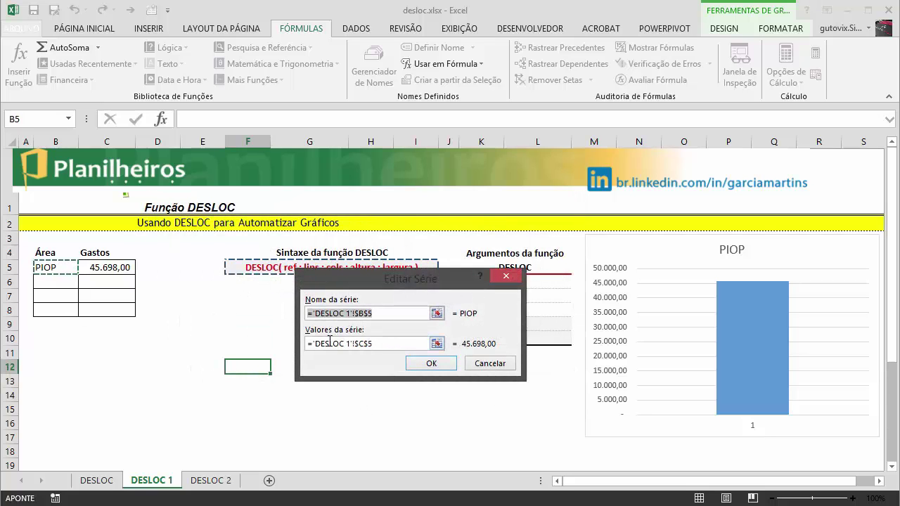
left_click(437, 313)
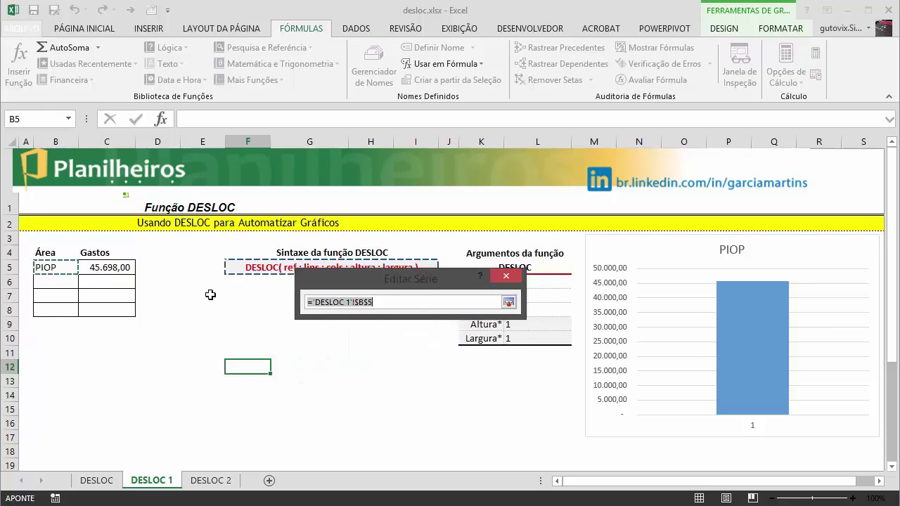
left_click(97, 253)
left_click(508, 301)
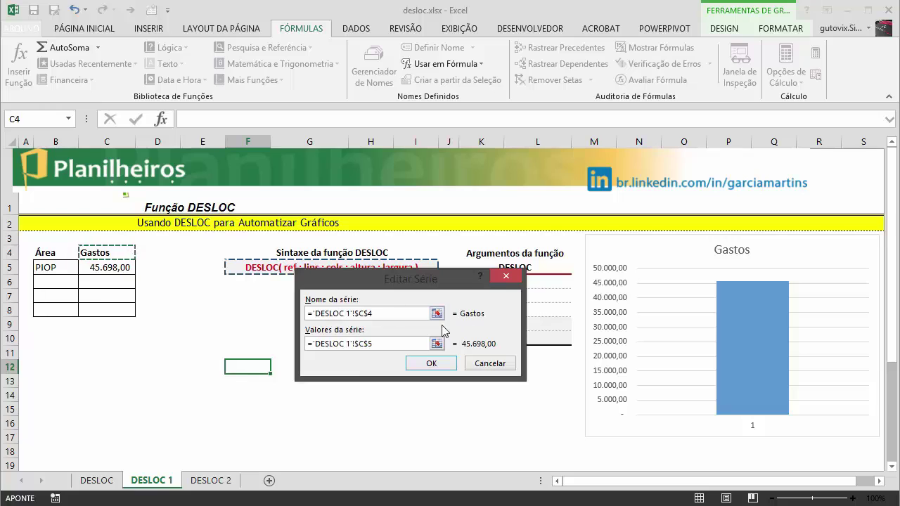
- Replace the cell reference in the series values with the name dimdim after 'DESLOC 1'! and apply the series edit
left_click(385, 343)
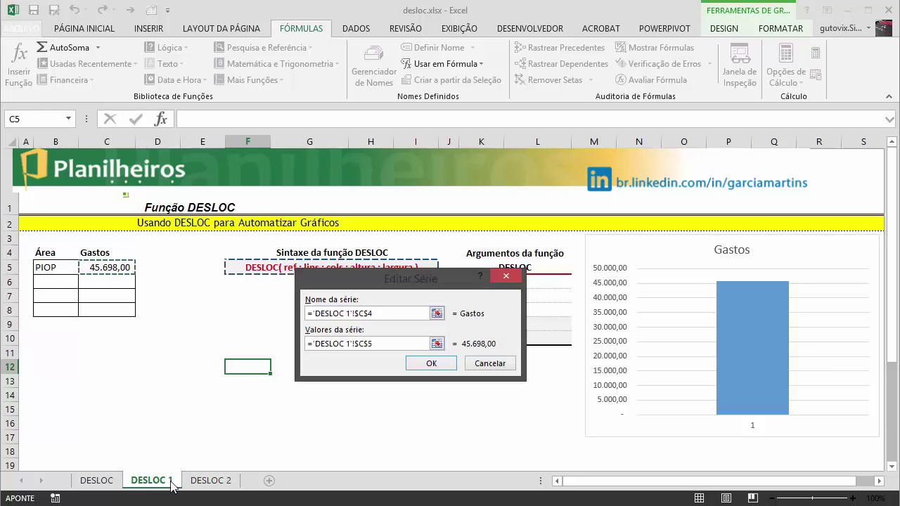
left_click(356, 344)
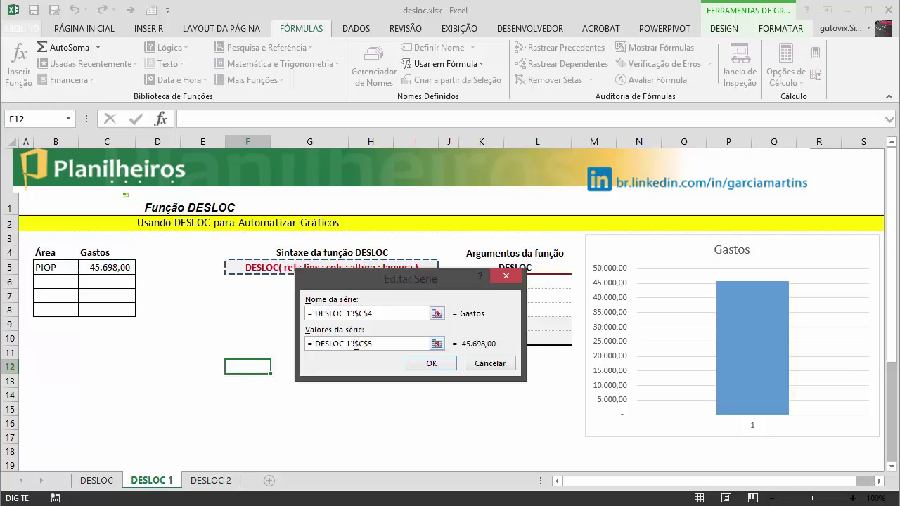
left_click_drag(356, 343, 390, 347)
key("BackSpace")
left_click(431, 364)
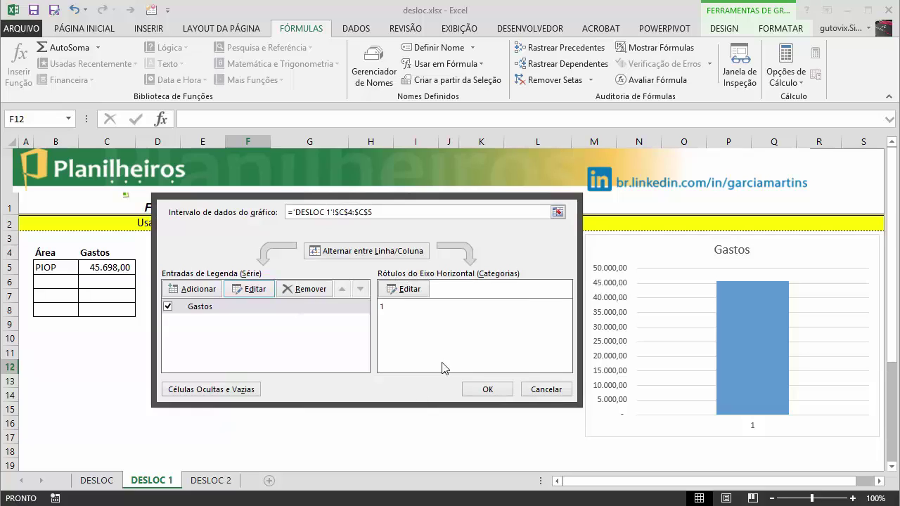
- Set the chart's horizontal axis label range to ='DESLOC 1'!gerencia and apply the data source changes
left_click(405, 307)
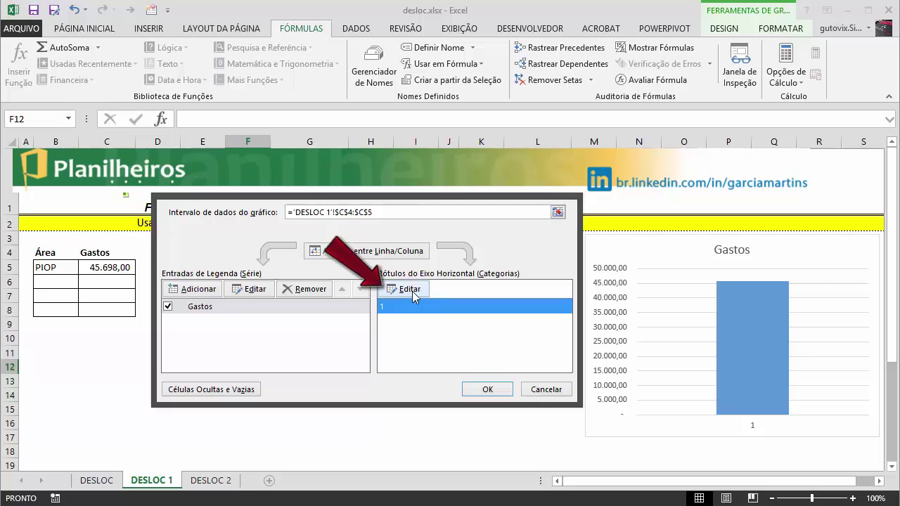
left_click(413, 294)
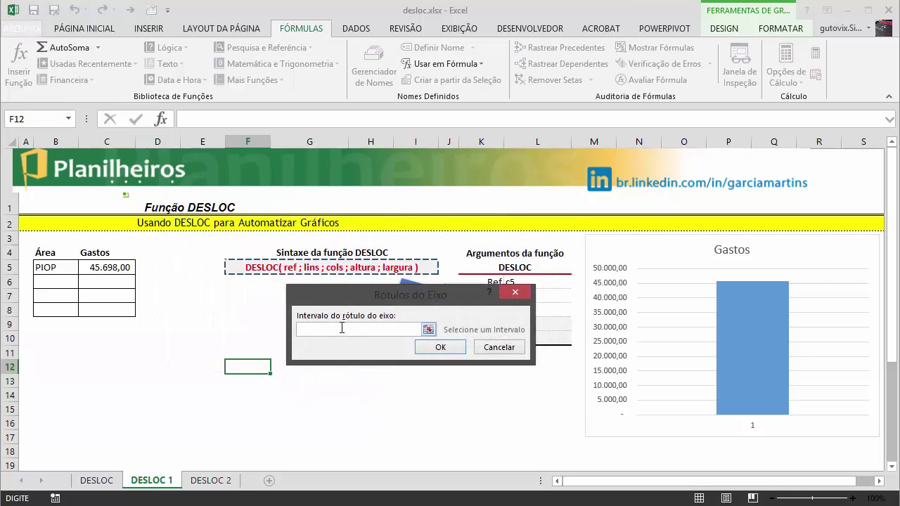
left_click(46, 266)
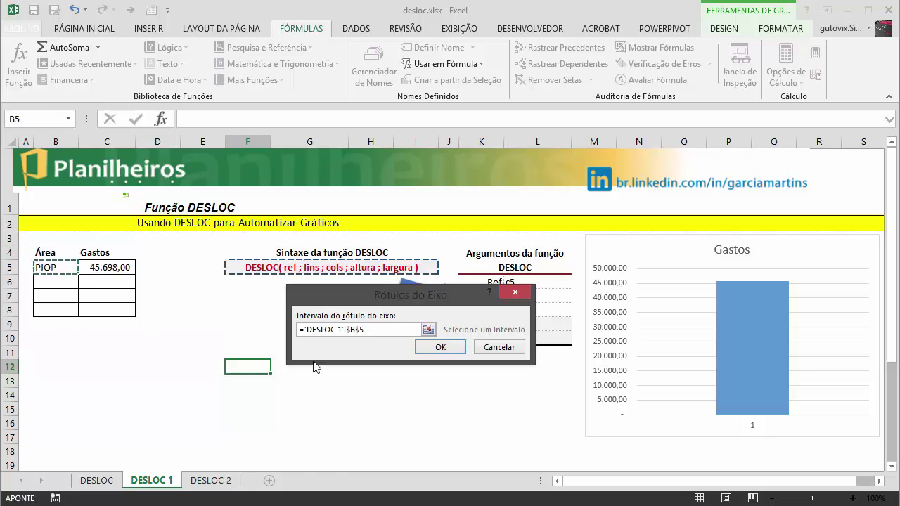
left_click_drag(347, 329, 403, 332)
key("BackSpace")
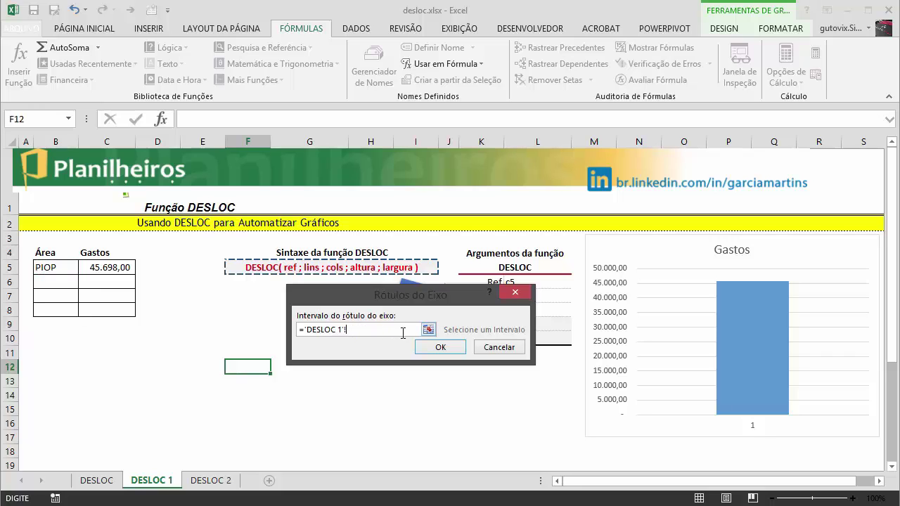
type("gerencia")
left_click(440, 346)
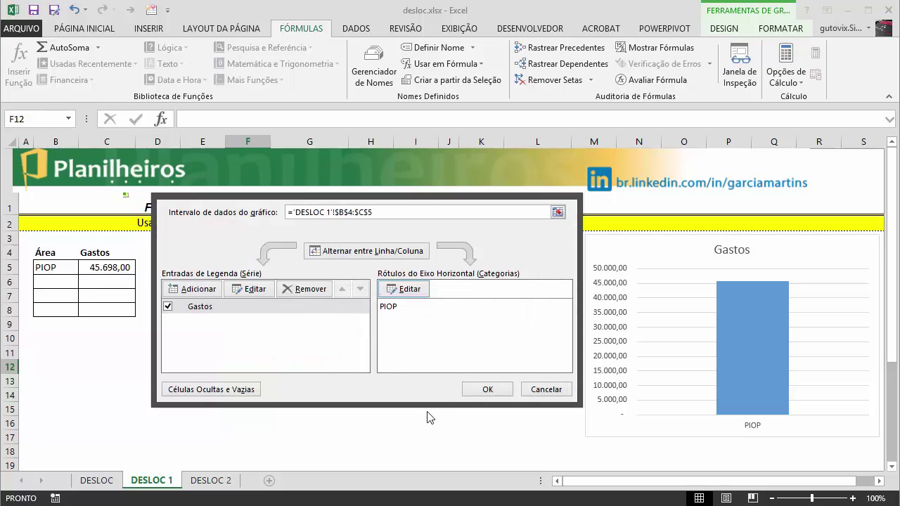
left_click(480, 391)
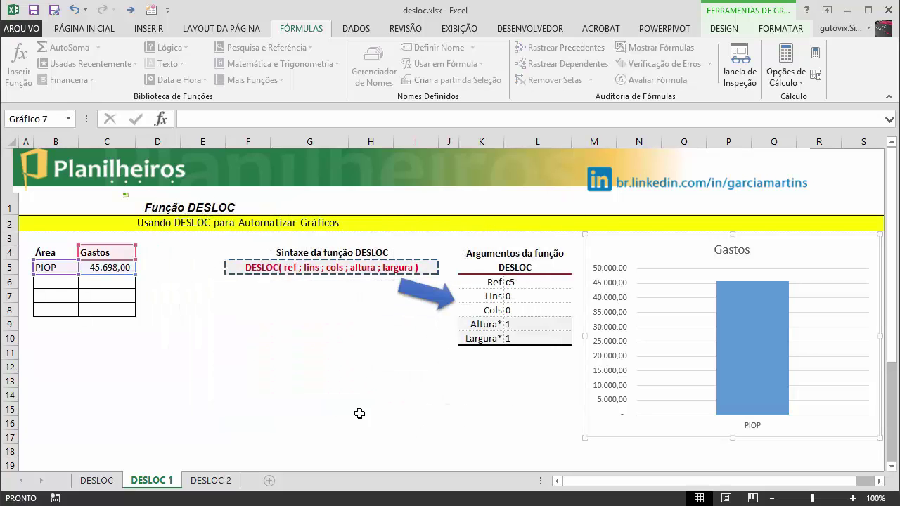
left_click(188, 365)
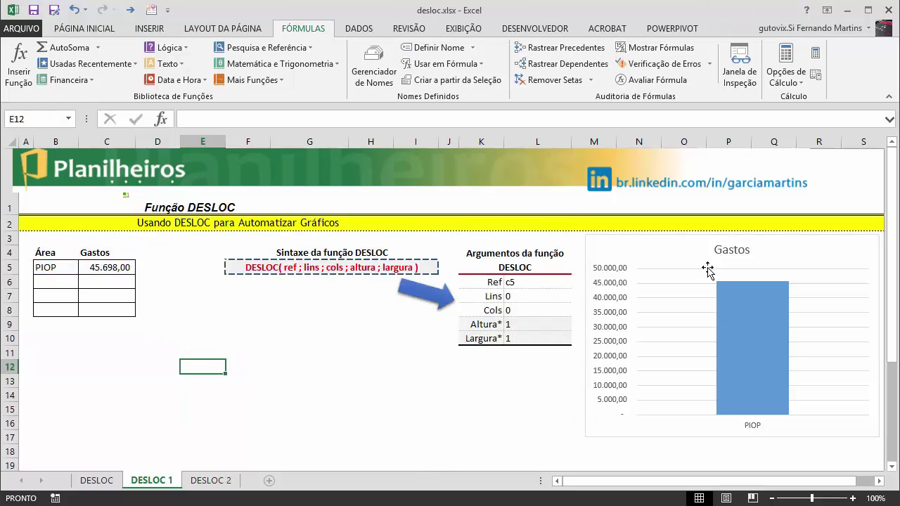
- Delete the Gastos title from the column chart and deselect the chart
left_click(679, 257)
left_click(733, 252)
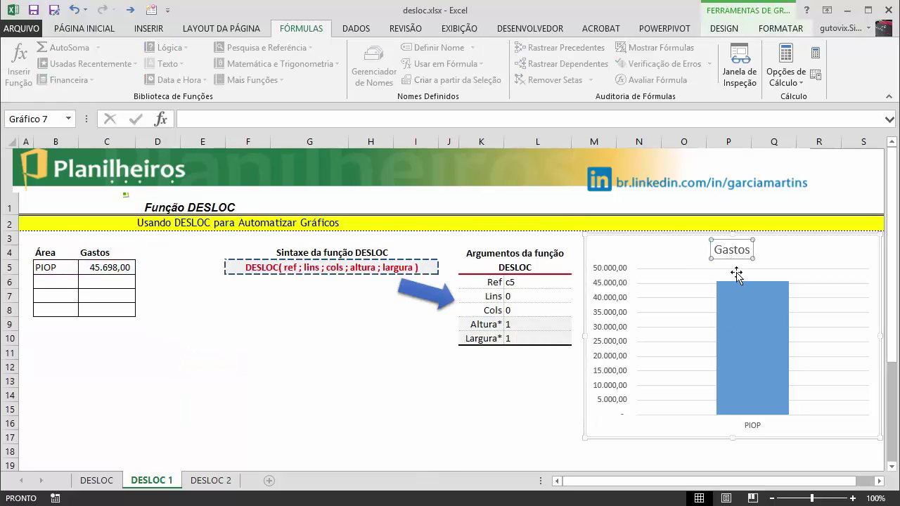
key("Delete")
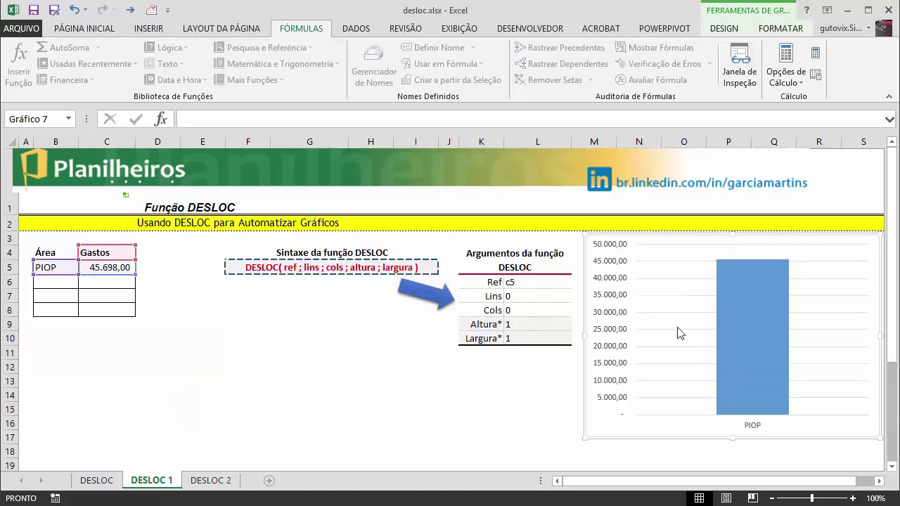
left_click(50, 355)
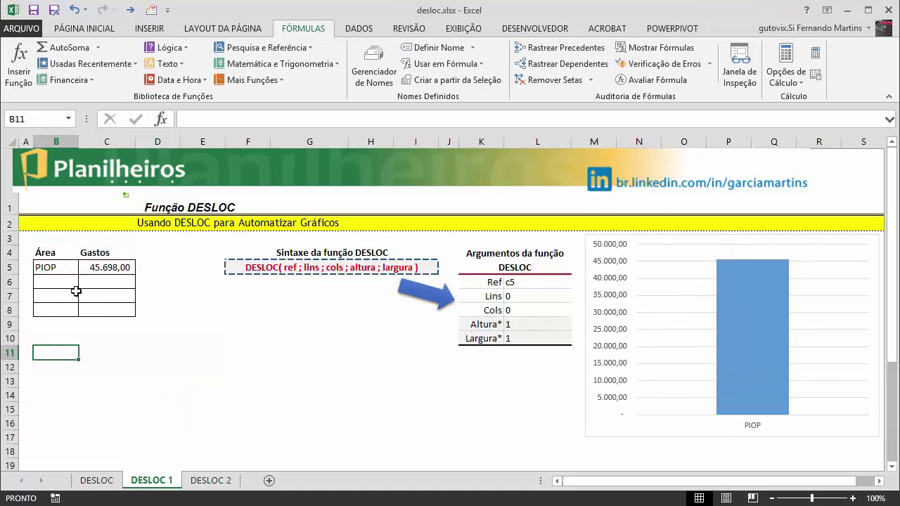
- Test the dynamic chart by entering area GIOP in B6 with an expense of 4569 in C6
left_click(44, 282)
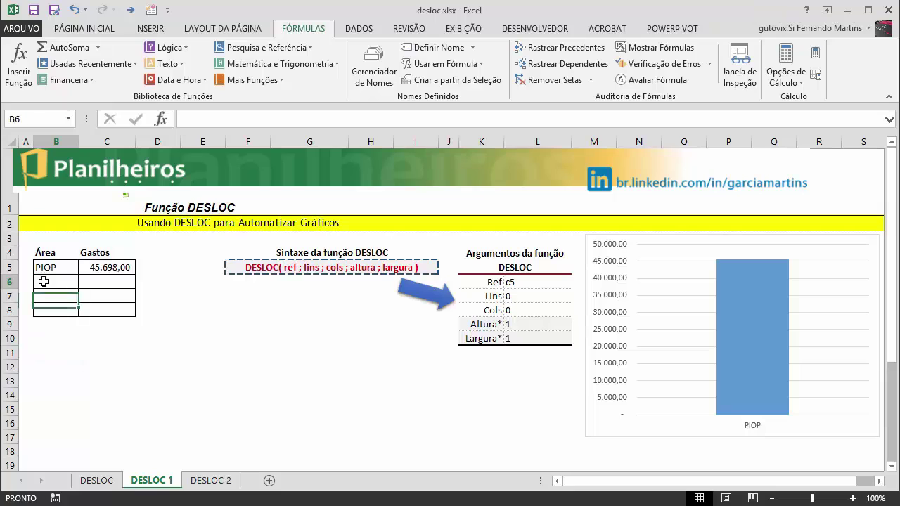
type("GI")
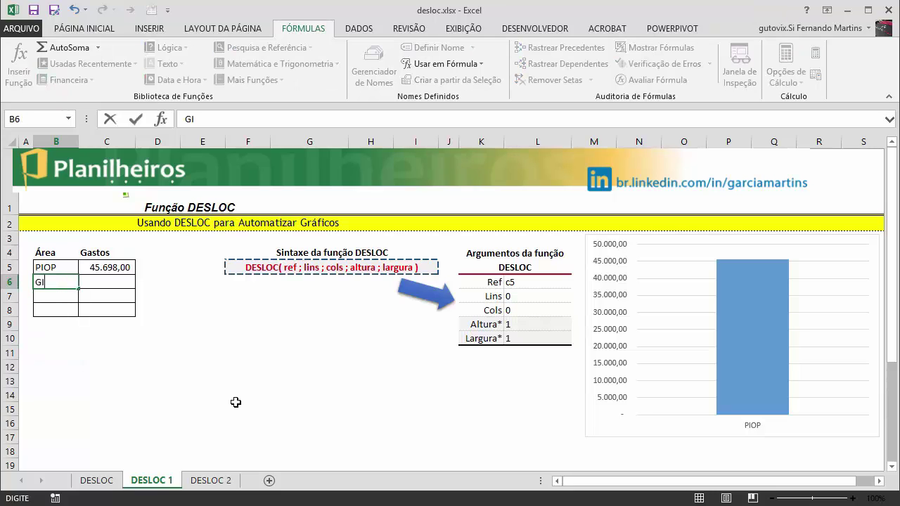
type("OP")
key("Tab")
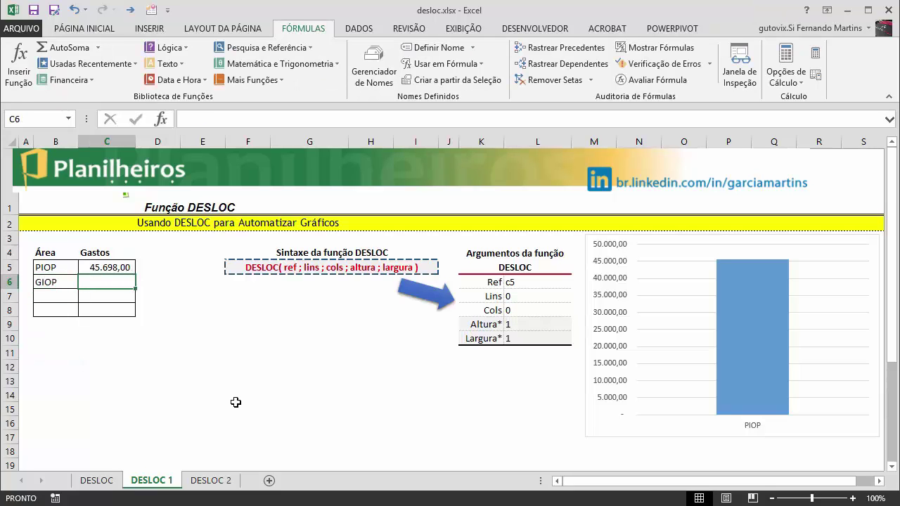
type("4569")
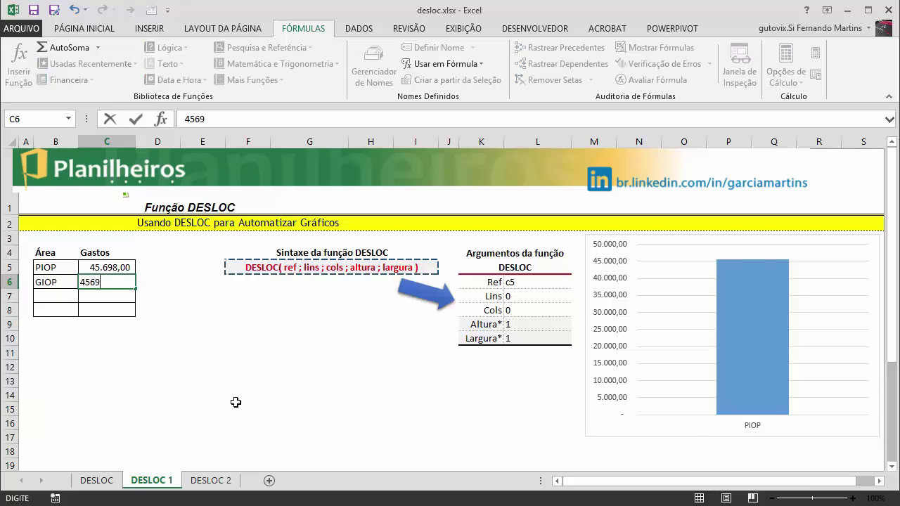
key("Return")
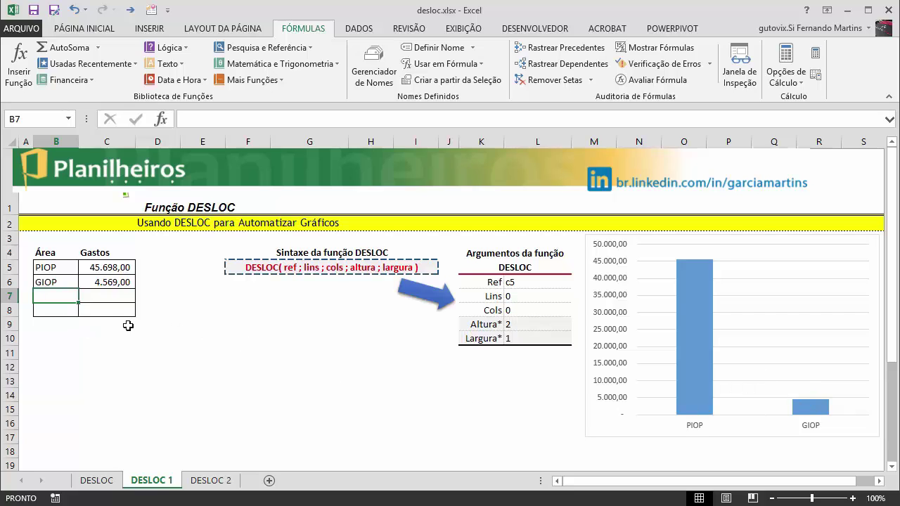
- Clear the GIOP test entry from cells B6:C6
left_click_drag(64, 283, 116, 284)
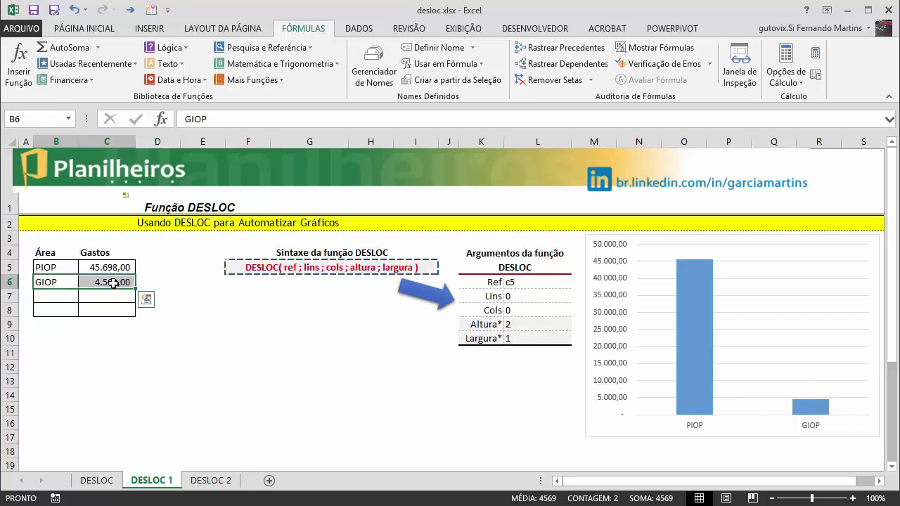
key("Delete")
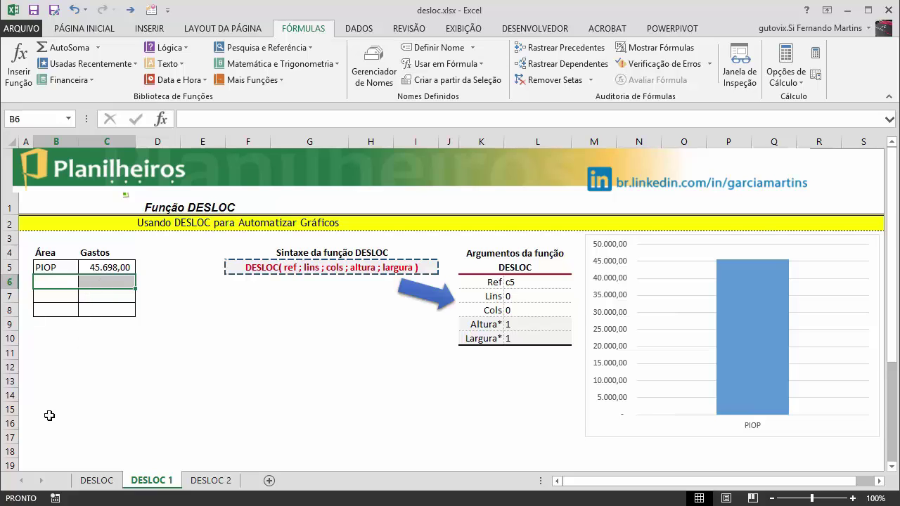
left_click(139, 393)
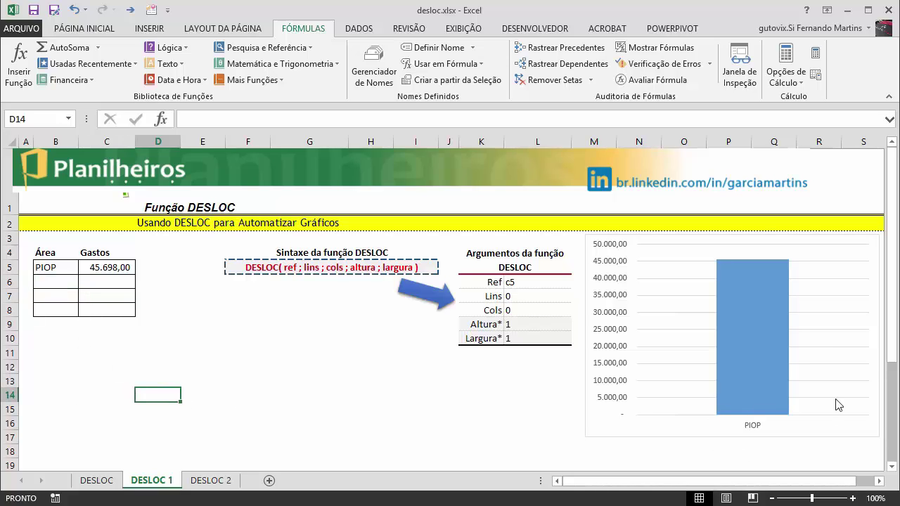
- Add a second row to the expenses table: area TIC-ES in B6 with an expense of 40.236 in C6
left_click(59, 282)
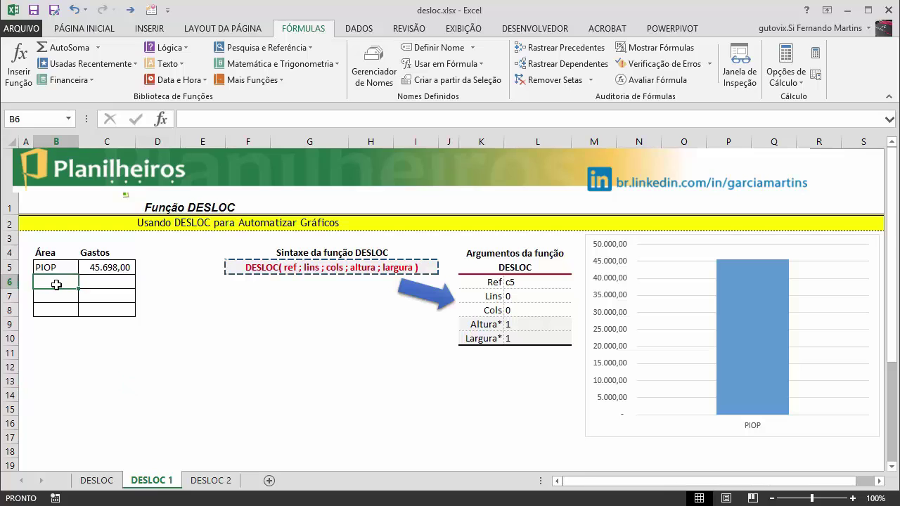
type("TIC-ES")
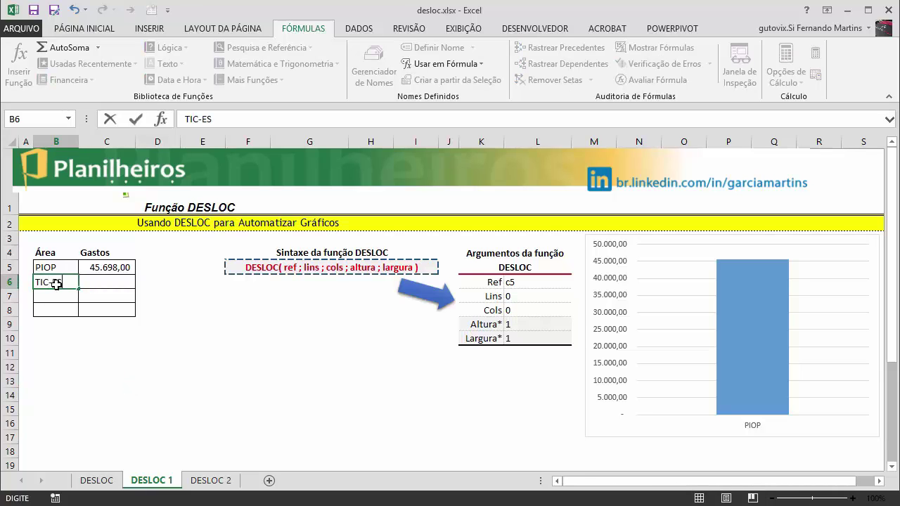
key("Tab")
type("4")
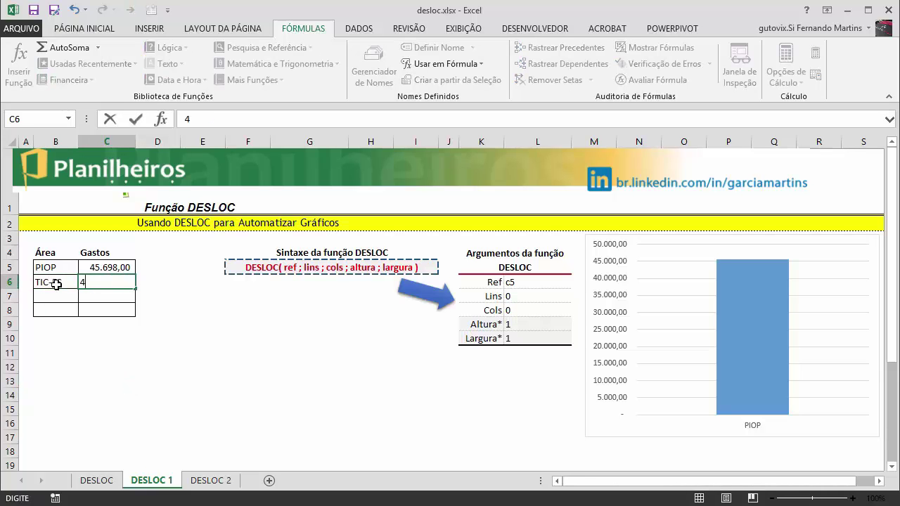
type("0.236")
key("Return")
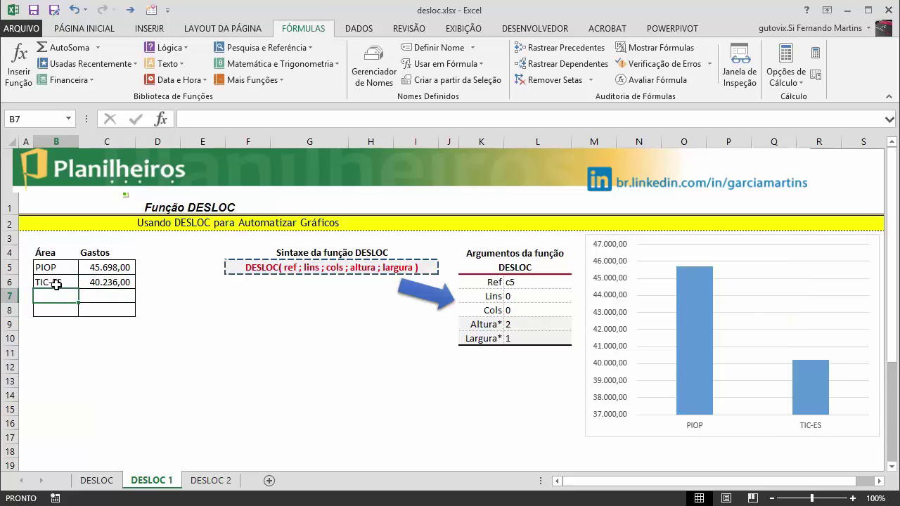
- Add a third row to the expenses table: area UO-ES in B7 with an expense of 789654 in C7
type("UO-ES")
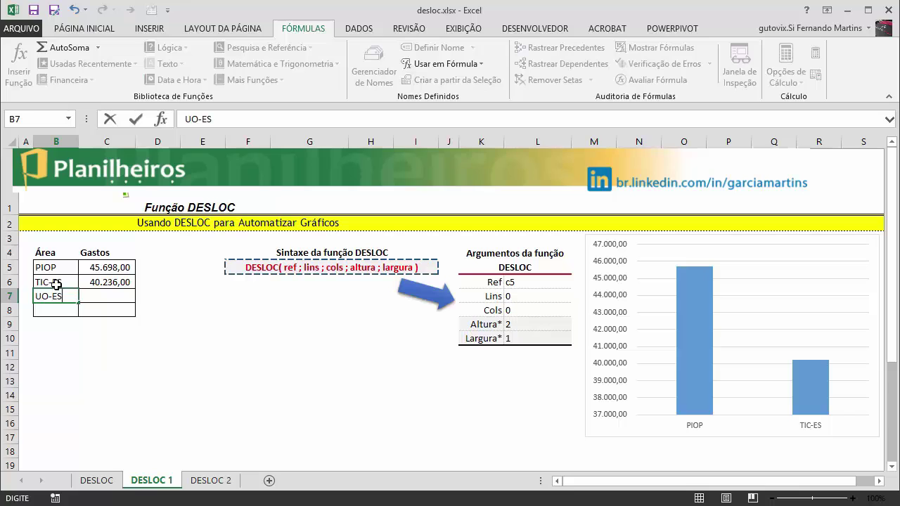
key("Tab")
type("78")
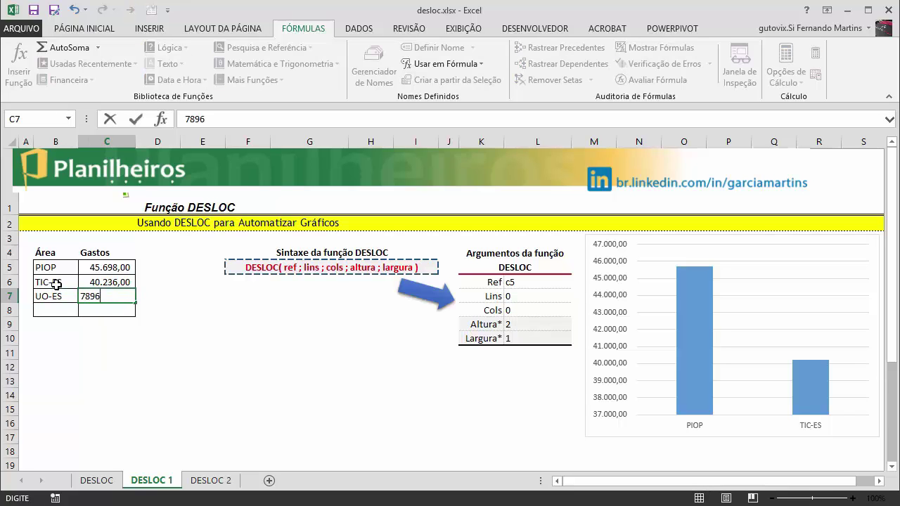
key("Return")
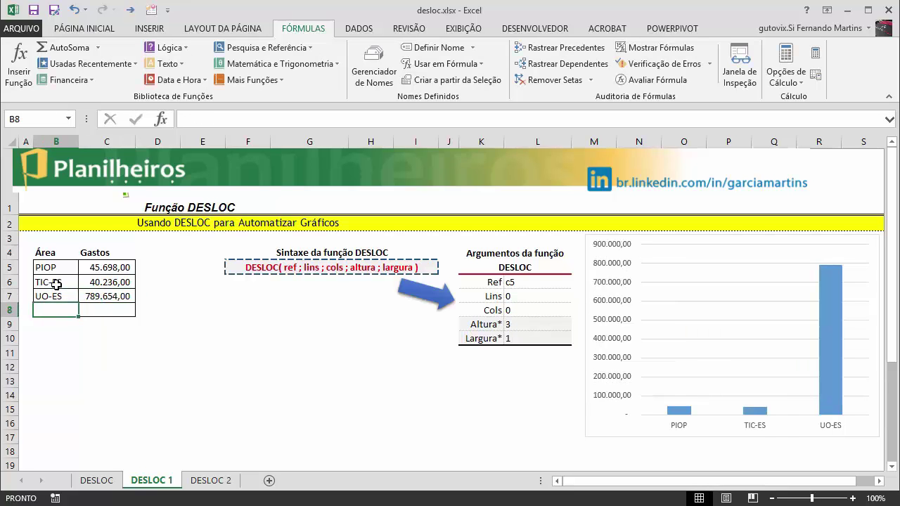
- Correct the UO-ES expense in C7 to 79654
left_click(93, 295)
left_click(194, 118)
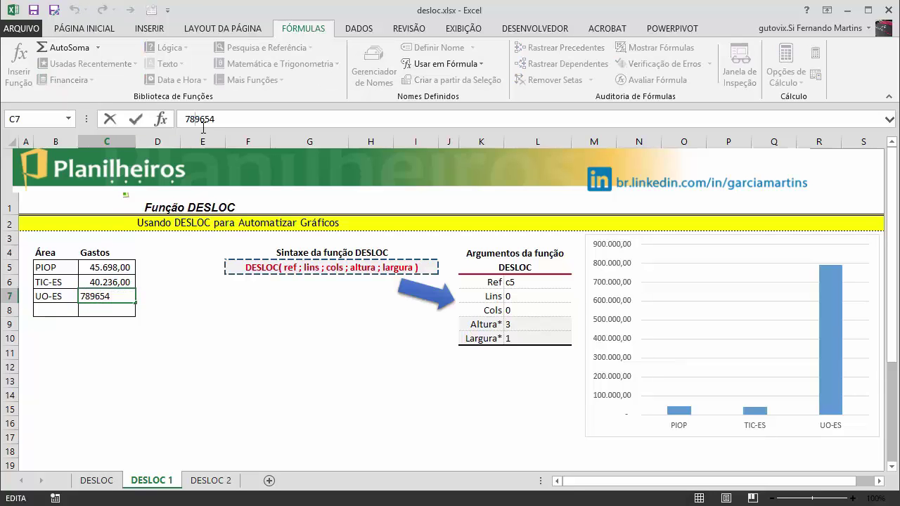
key("BackSpace")
key("Return")
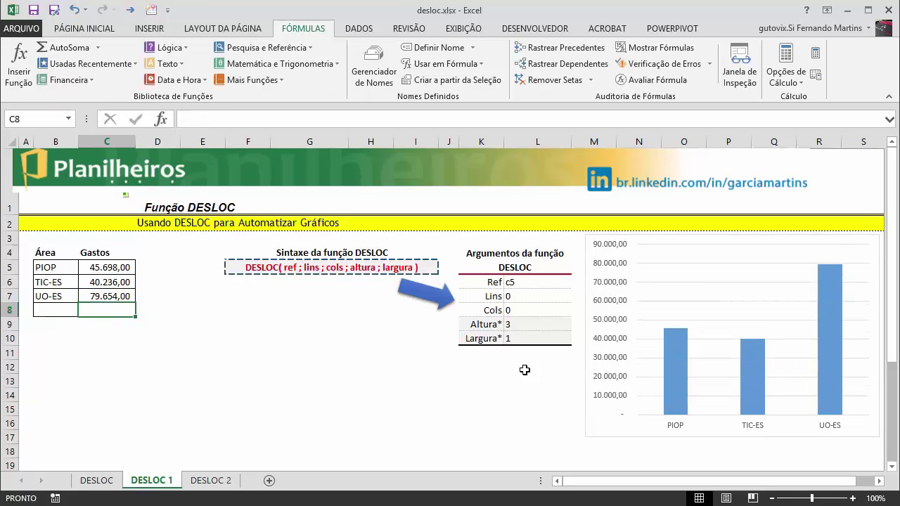
left_click(171, 424)
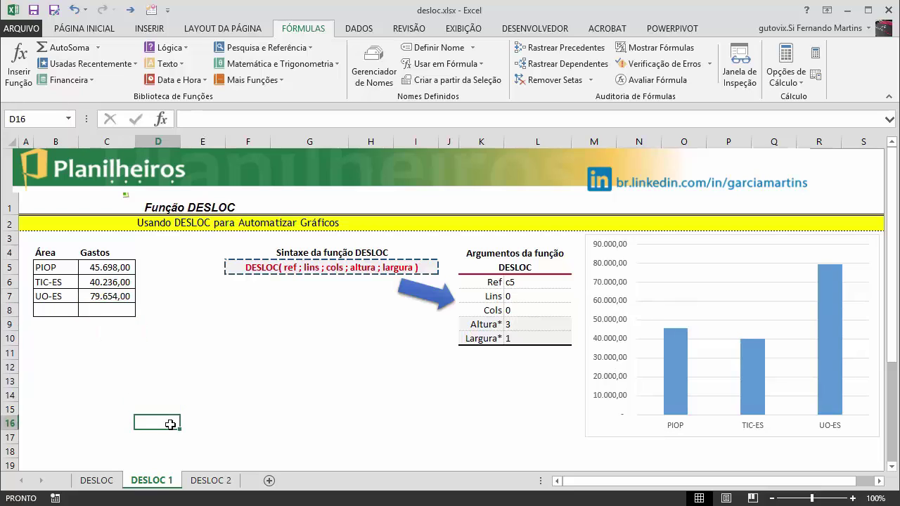
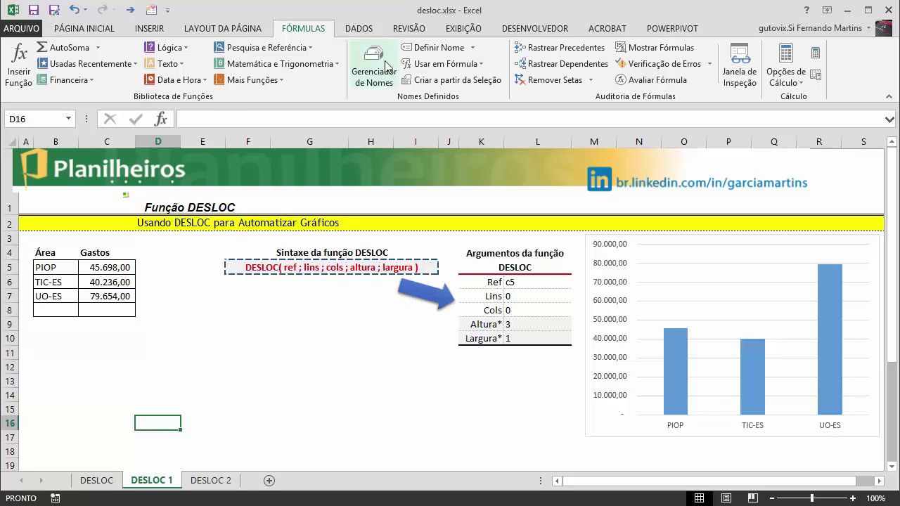
- Review the DESLOC formulas behind the workbook's defined names, including gerencia
left_click(373, 67)
left_click(216, 206)
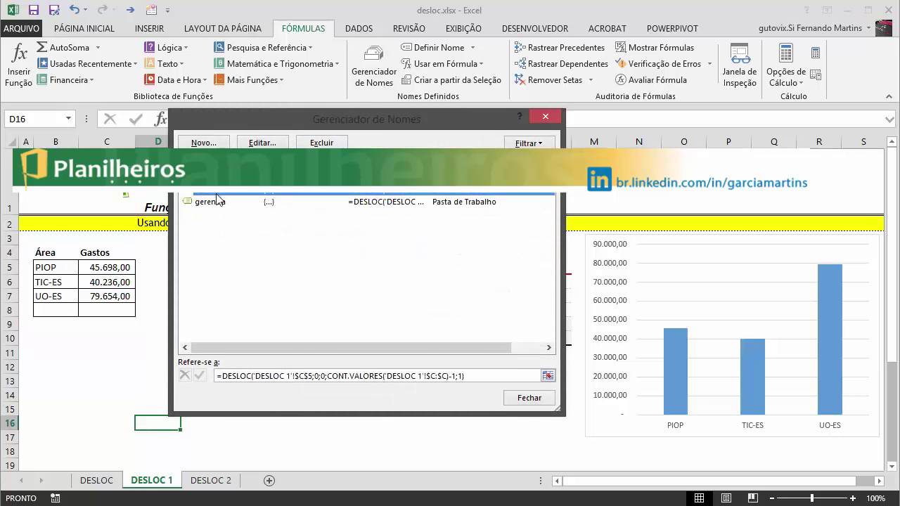
left_click(527, 397)
- Check which defined names feed the chart's Gastos series values and horizontal axis labels, leaving the data source unchanged
left_click(689, 278)
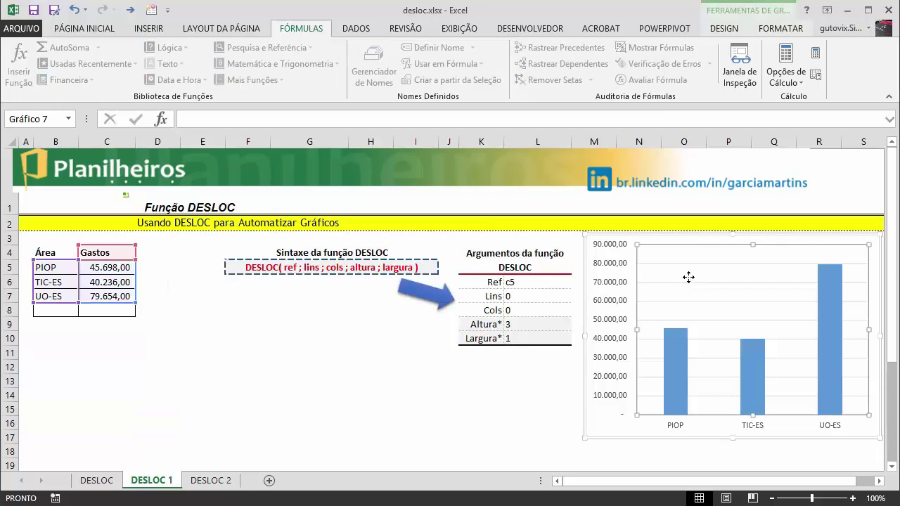
right_click(691, 284)
left_click(746, 355)
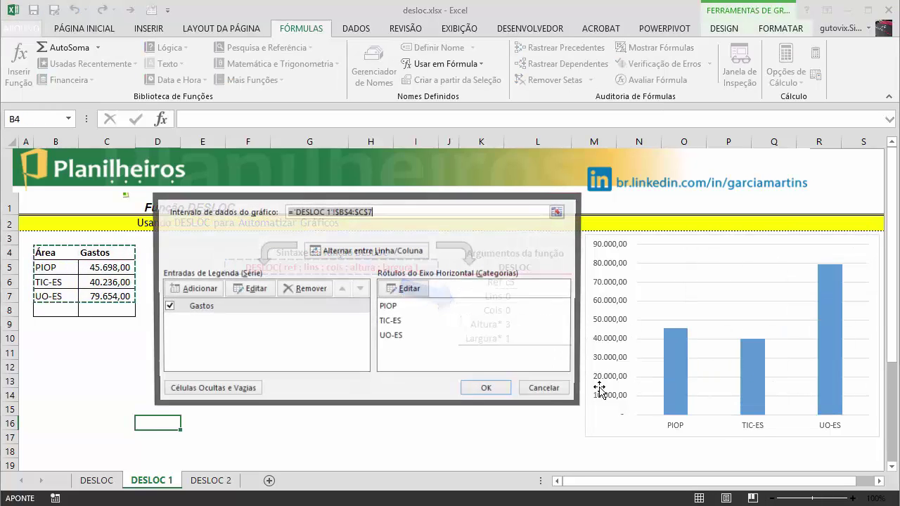
left_click(211, 312)
left_click(253, 288)
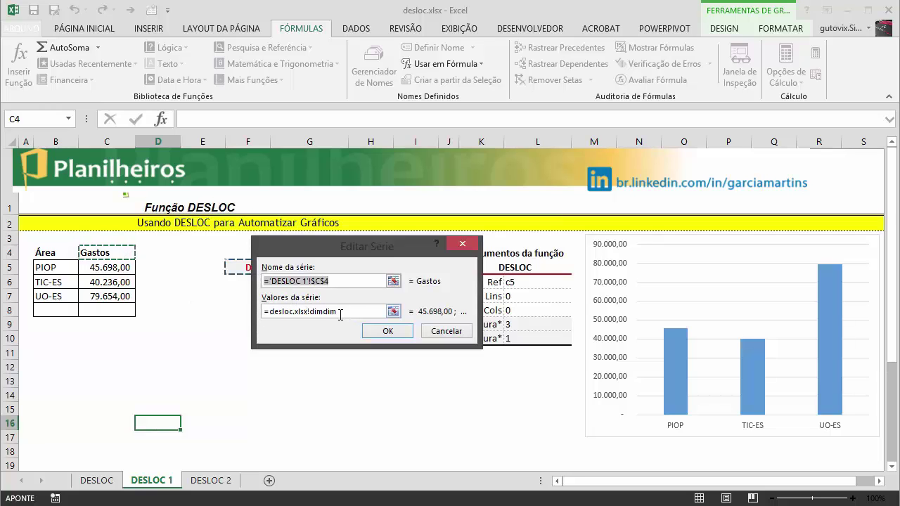
left_click(449, 331)
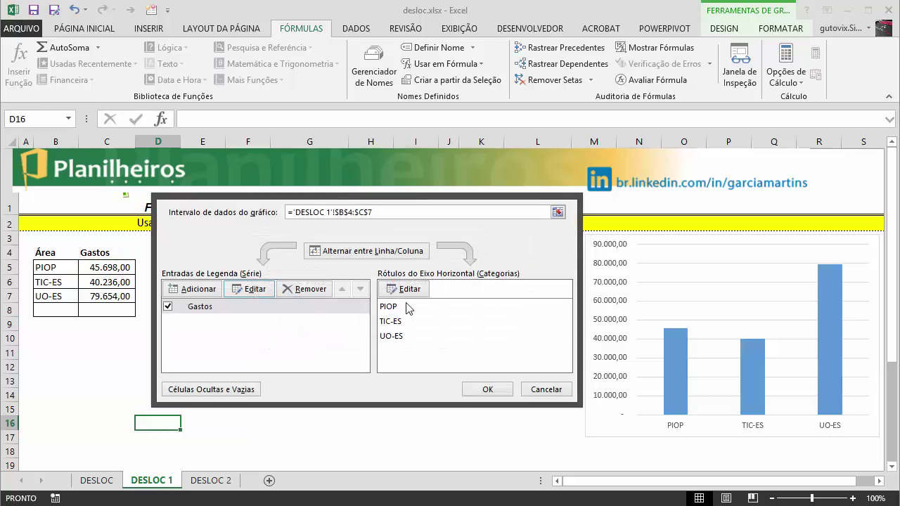
left_click(409, 289)
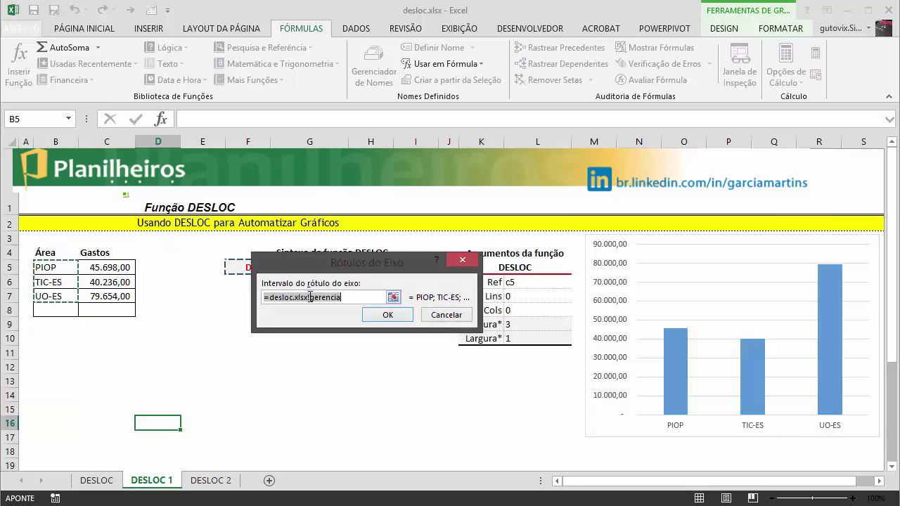
left_click(449, 318)
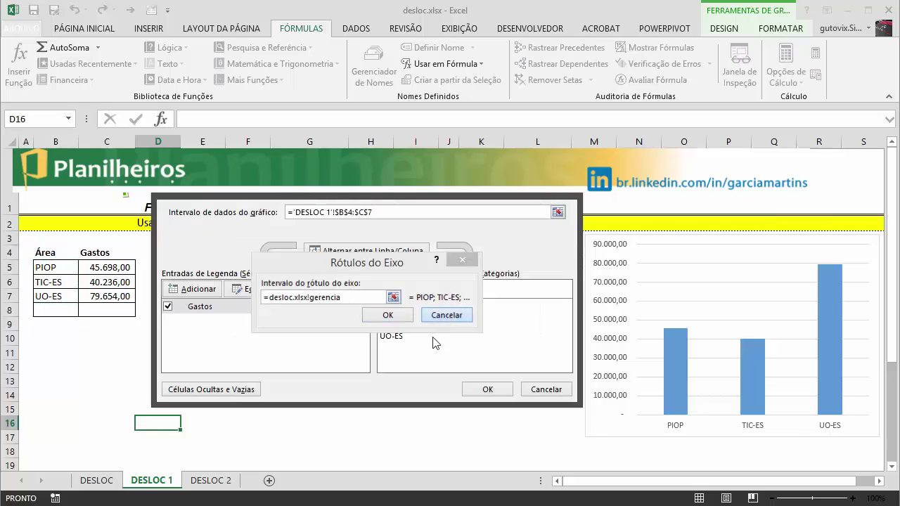
left_click(527, 387)
left_click(372, 395)
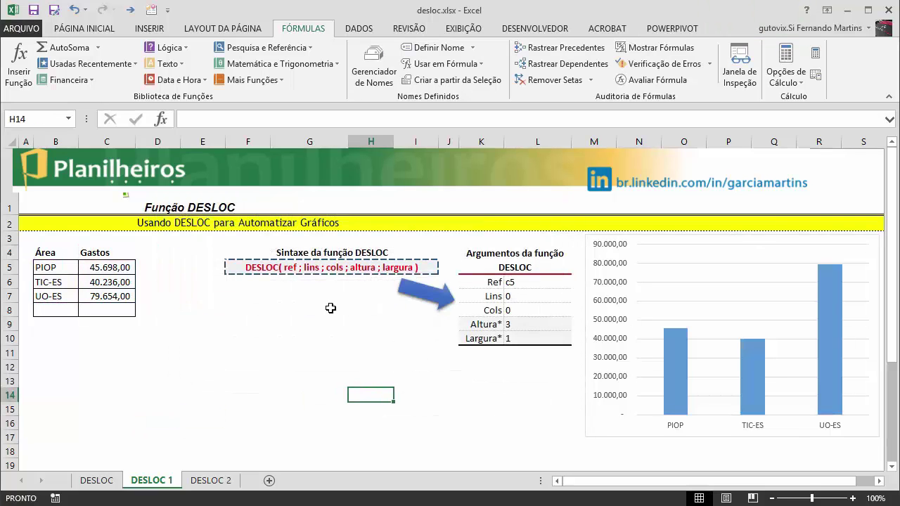
- Switch to the DESLOC 2 sheet and examine the list of unique areas in B5:B7
left_click(210, 480)
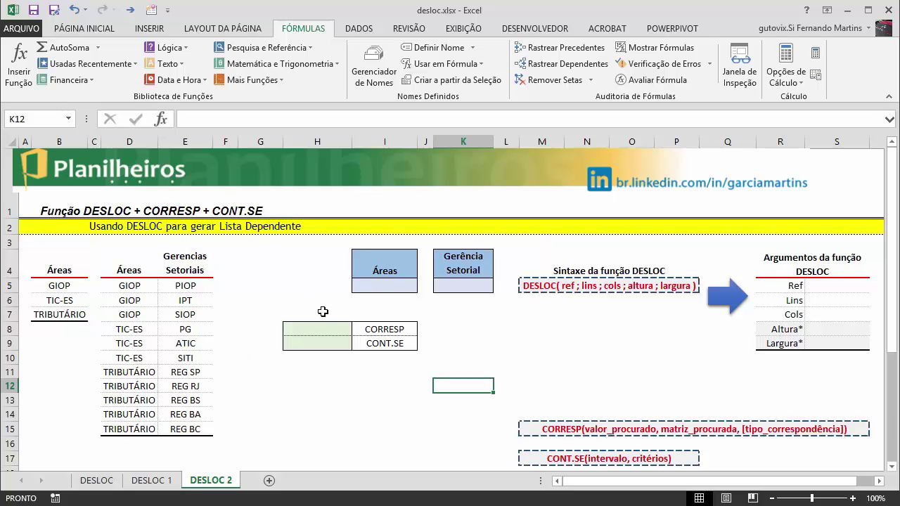
left_click(246, 284)
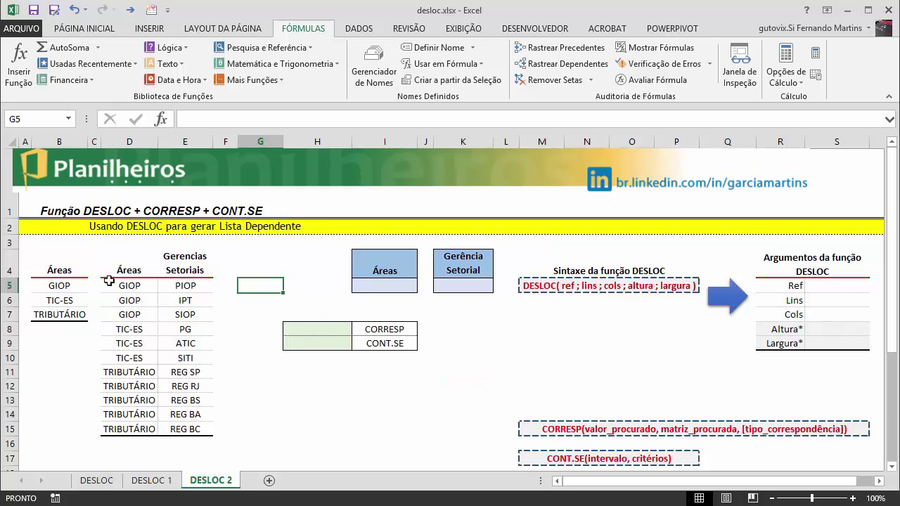
left_click_drag(59, 282, 56, 311)
left_click(62, 285)
left_click(50, 302)
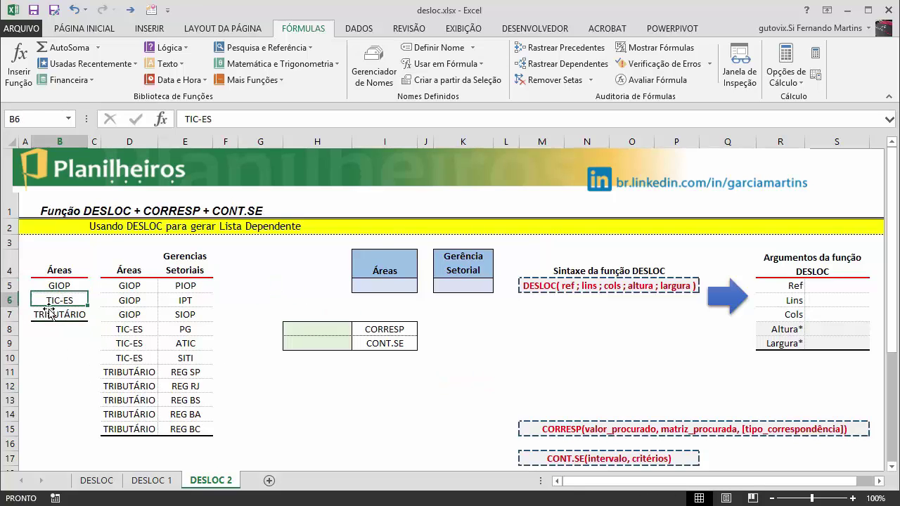
left_click(54, 315)
left_click(61, 286)
left_click(57, 302)
left_click(56, 316)
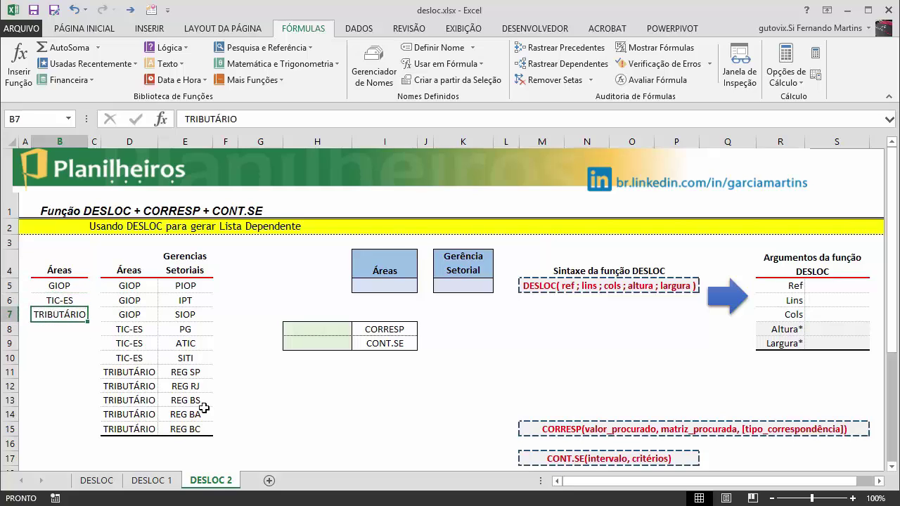
left_click_drag(69, 259, 60, 331)
left_click(59, 386)
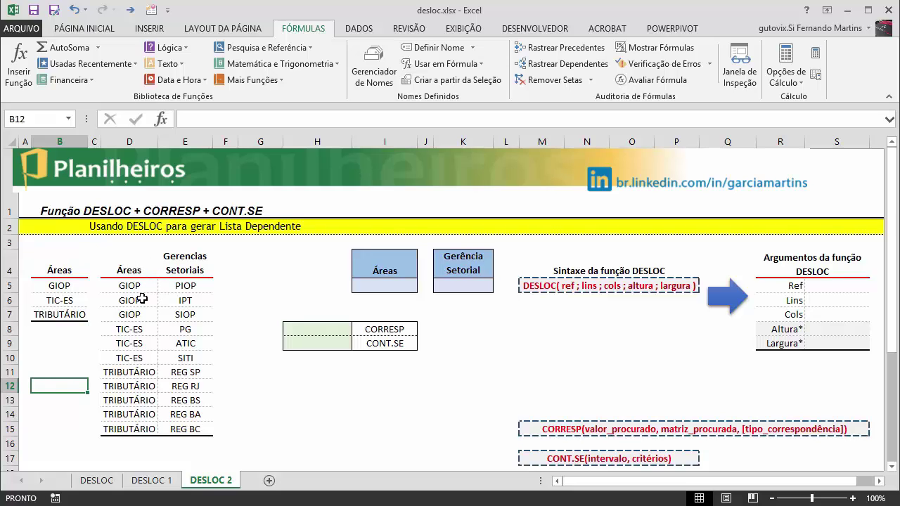
- Examine which Gerencias Setoriais in column E belong to GIOP, TIC-ES and TRIBUTÁRIO
left_click(186, 285)
left_click_drag(180, 284, 184, 316)
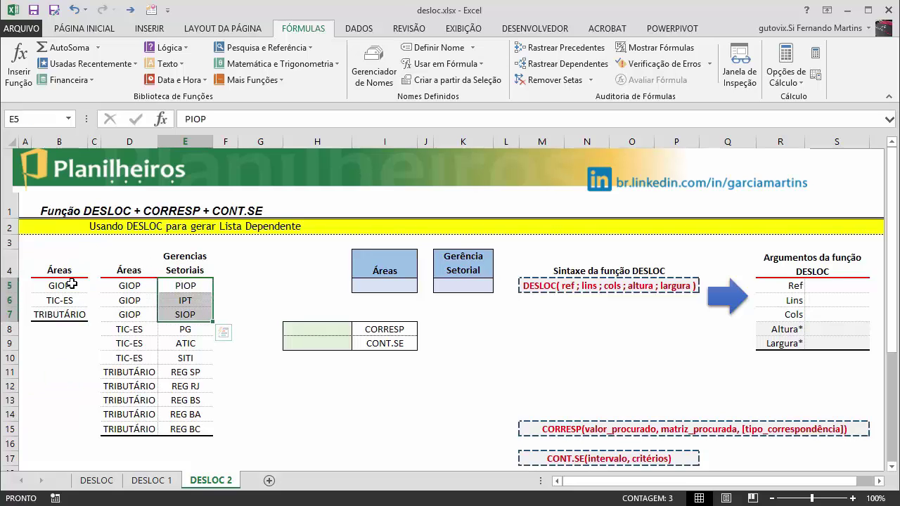
left_click(61, 285)
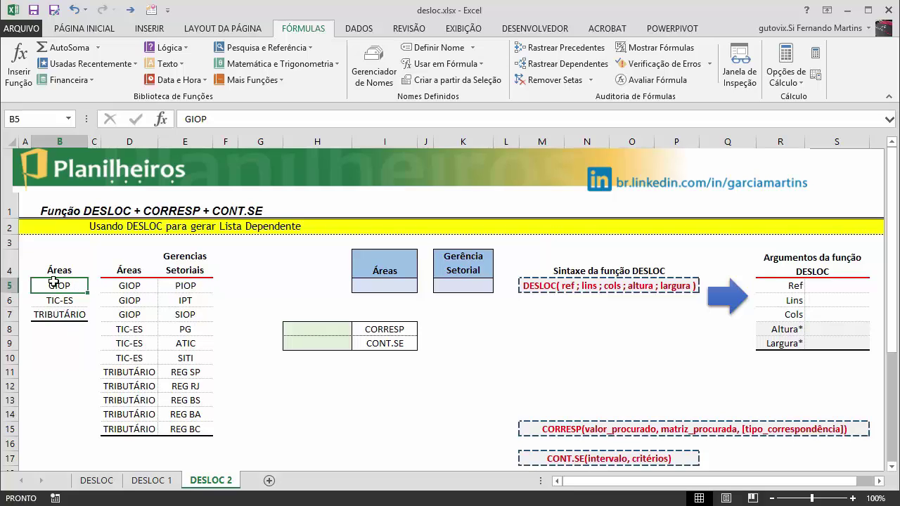
left_click_drag(185, 285, 184, 428)
left_click(74, 301)
left_click(67, 315)
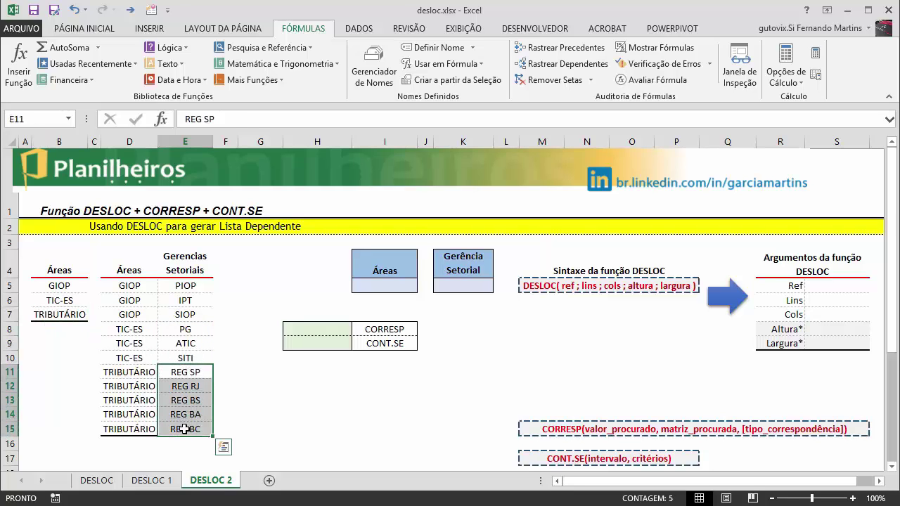
left_click(341, 420)
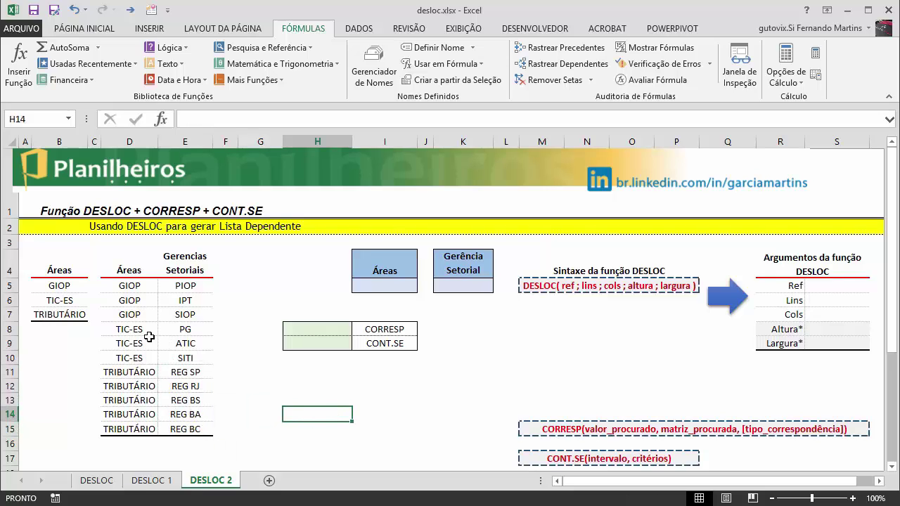
- Examine the Áreas selection cell I5 together with its source list in B5:B7
left_click(386, 288)
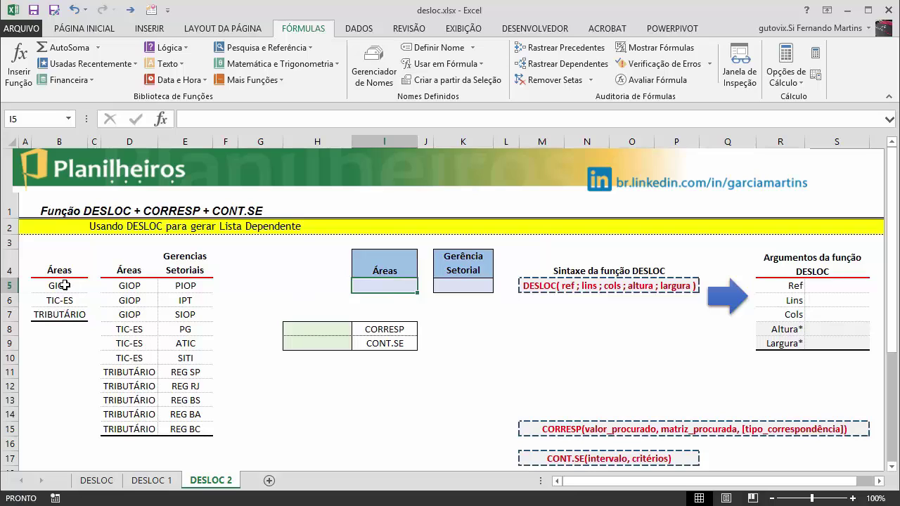
left_click_drag(59, 285, 66, 314)
left_click(392, 285)
left_click(422, 311)
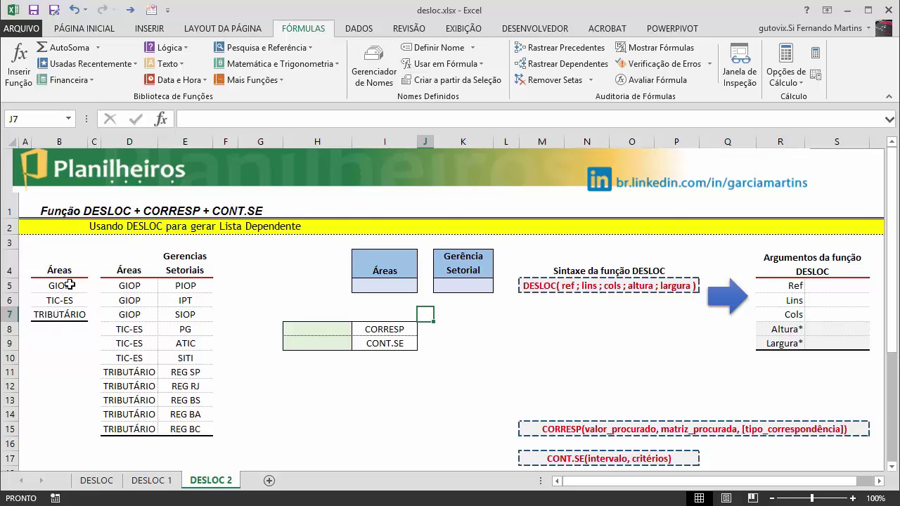
- Compare the unique areas in B5:B7 with the repeated GIOP entries in column D and their sector managements
mouse_move(70, 285)
left_mouse_down()
mouse_move(70, 311)
mouse_move(74, 298)
left_mouse_up()
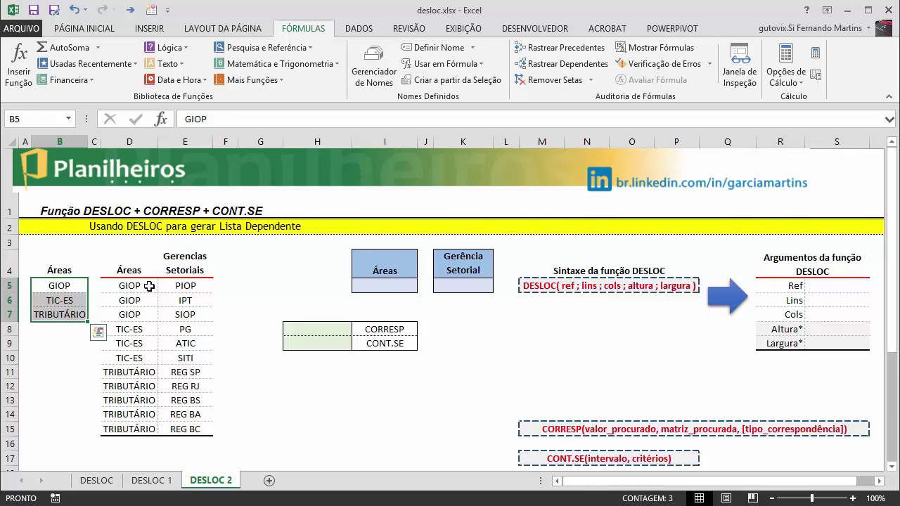
left_click_drag(149, 285, 143, 318)
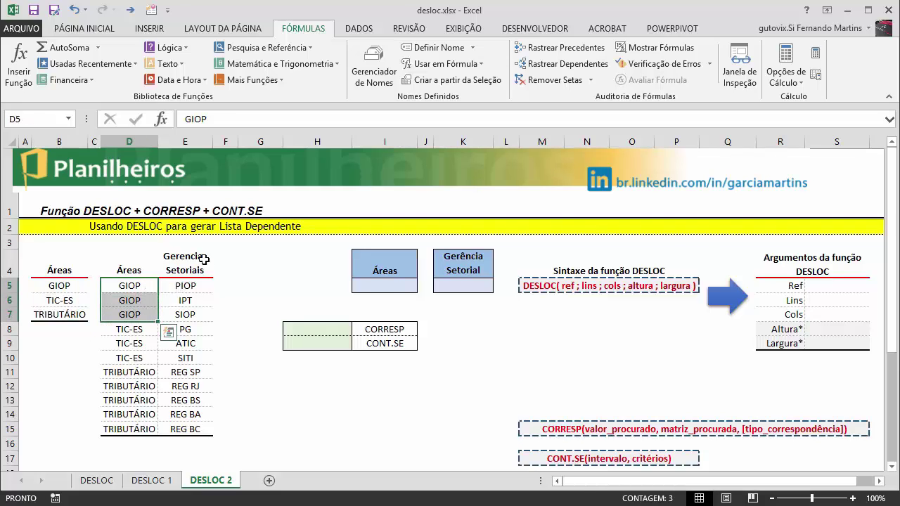
left_click_drag(132, 287, 133, 327)
left_click(195, 303)
left_click(290, 300)
left_click(379, 400)
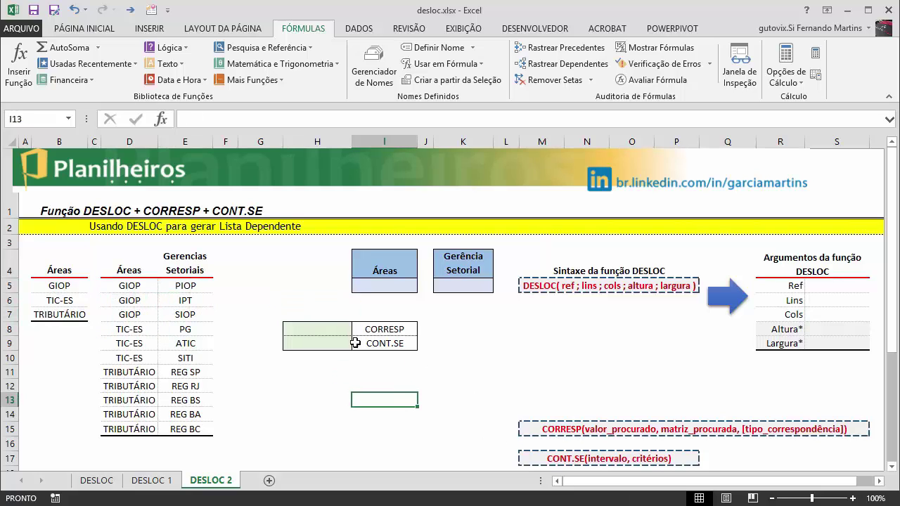
left_click(221, 305)
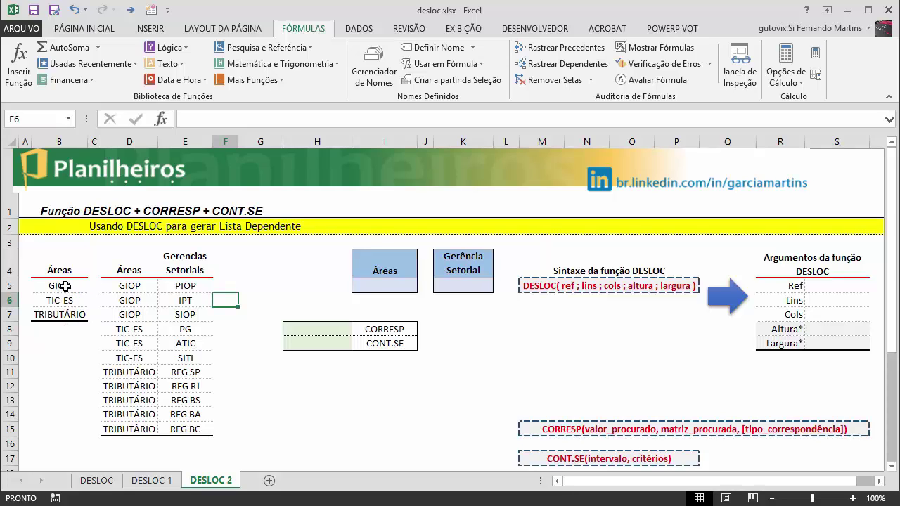
left_click_drag(74, 288, 68, 316)
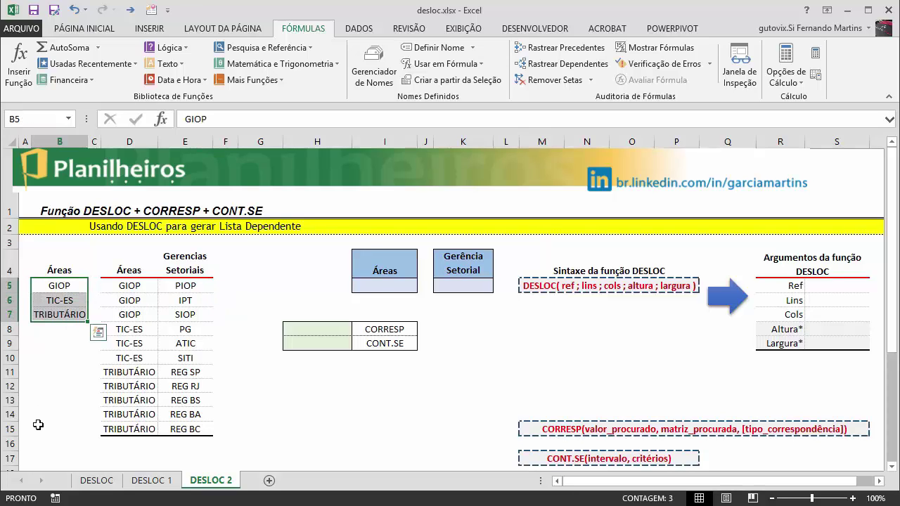
- Name the range B5:B7 area1 and give cell I5 a list validation with the source =area1
left_click(26, 119)
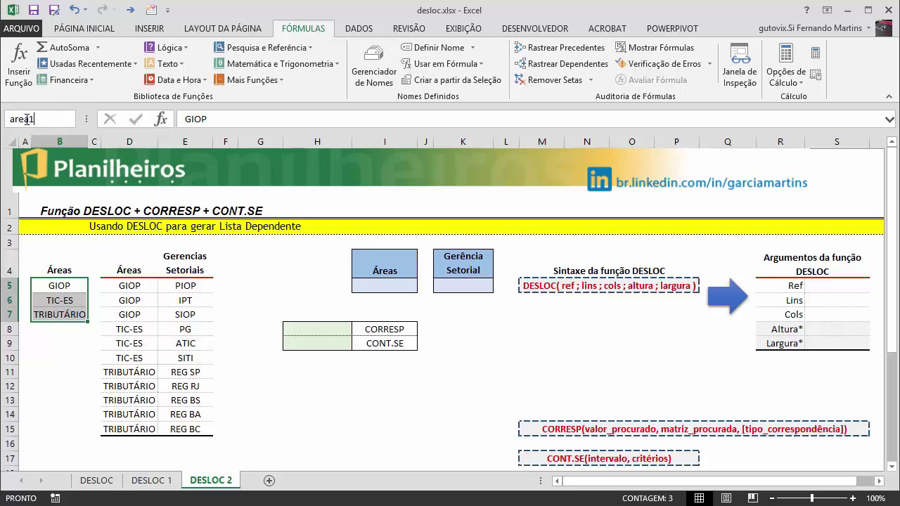
key("Return")
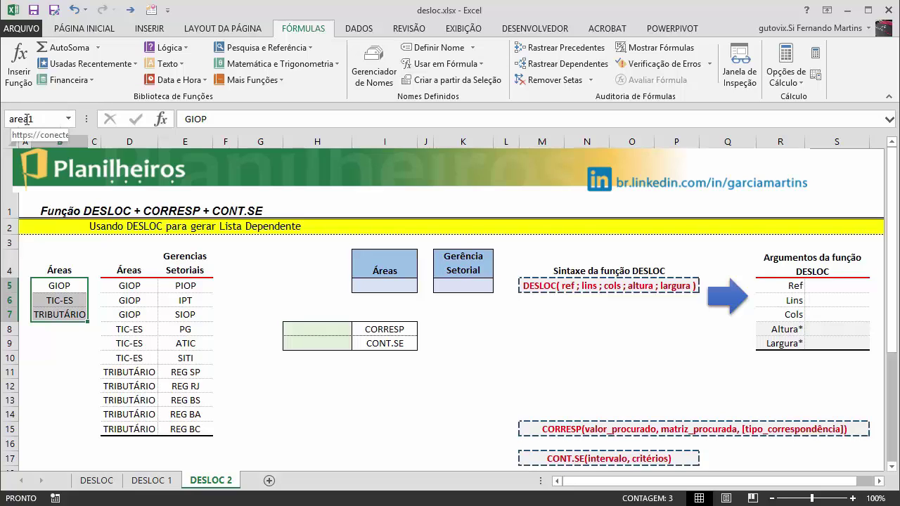
left_click(383, 286)
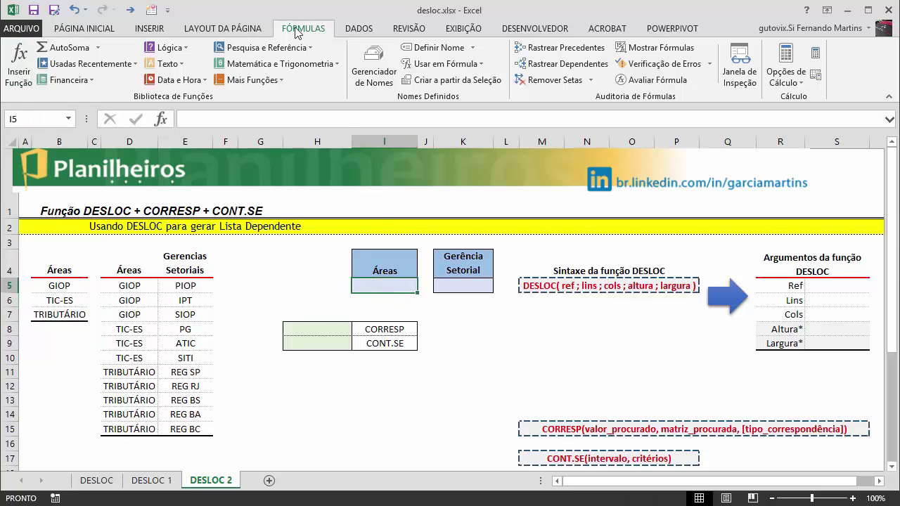
left_click(360, 29)
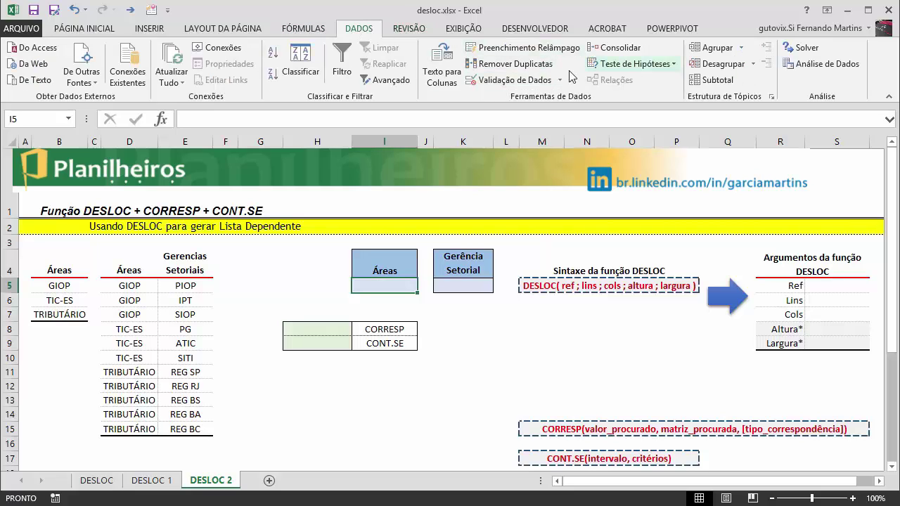
left_click(515, 80)
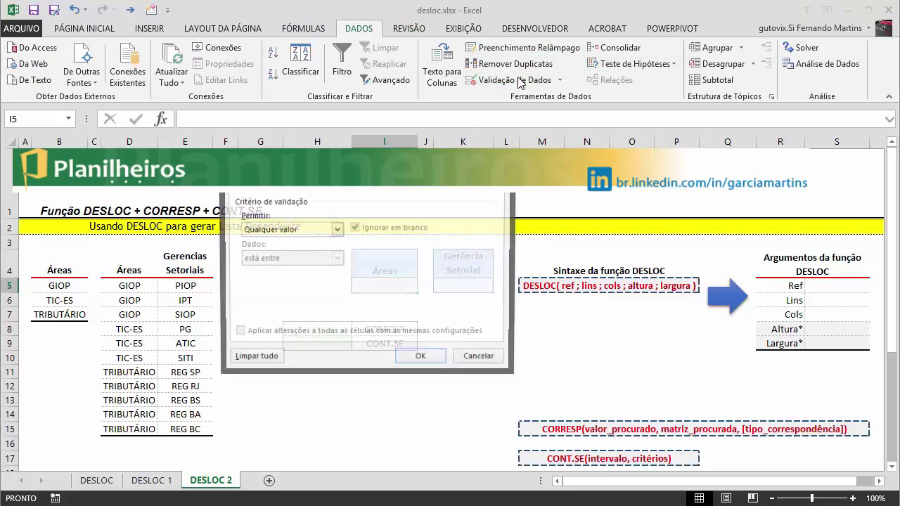
left_click(337, 230)
left_click(281, 269)
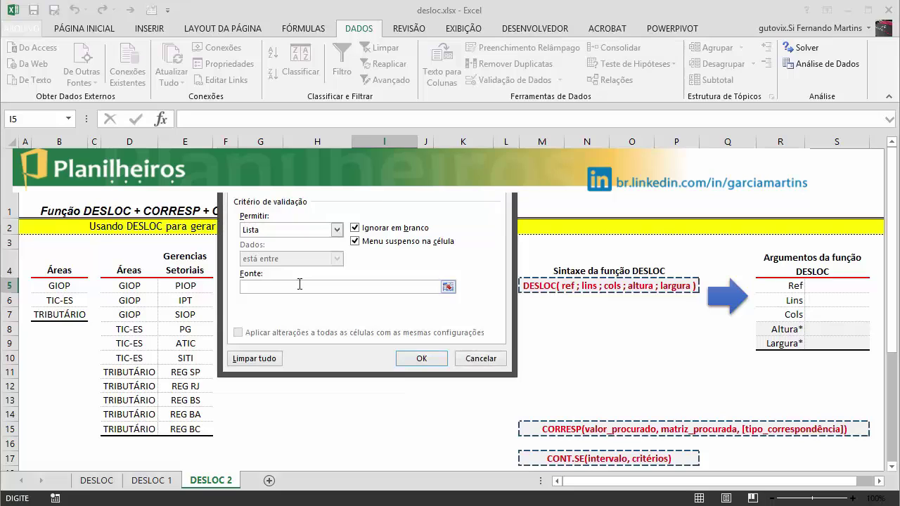
left_click(300, 284)
type("=area1")
key("Return")
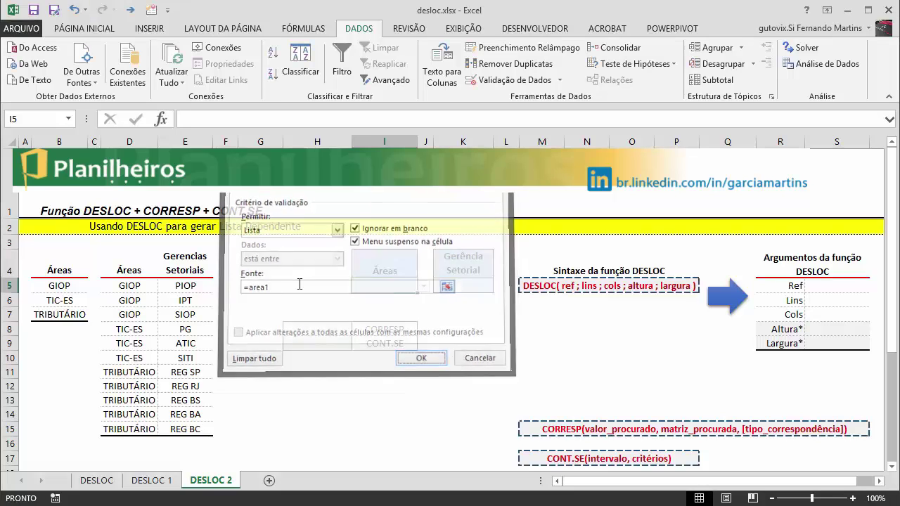
- Test the Áreas list in I5 by choosing GIOP and TIC-ES, and finish with TRIBUTÁRIO selected
left_click(424, 287)
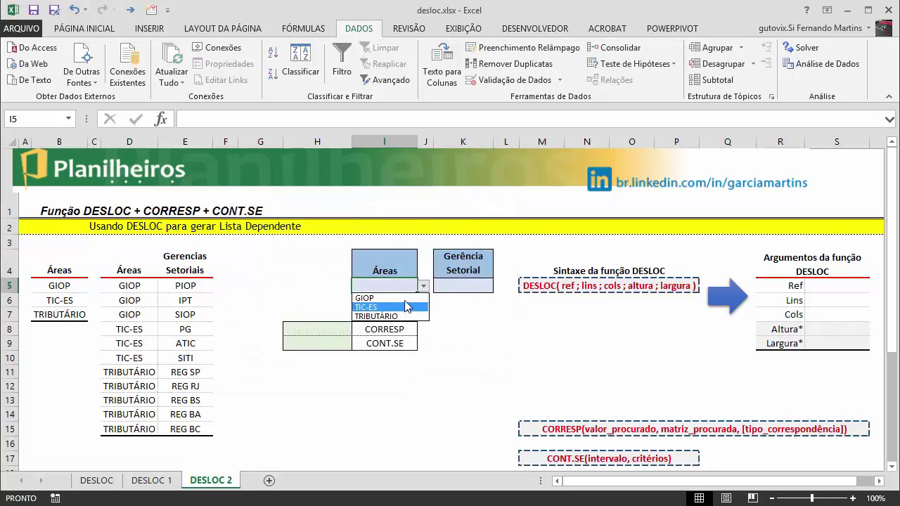
left_click(404, 298)
left_click(423, 286)
left_click(393, 307)
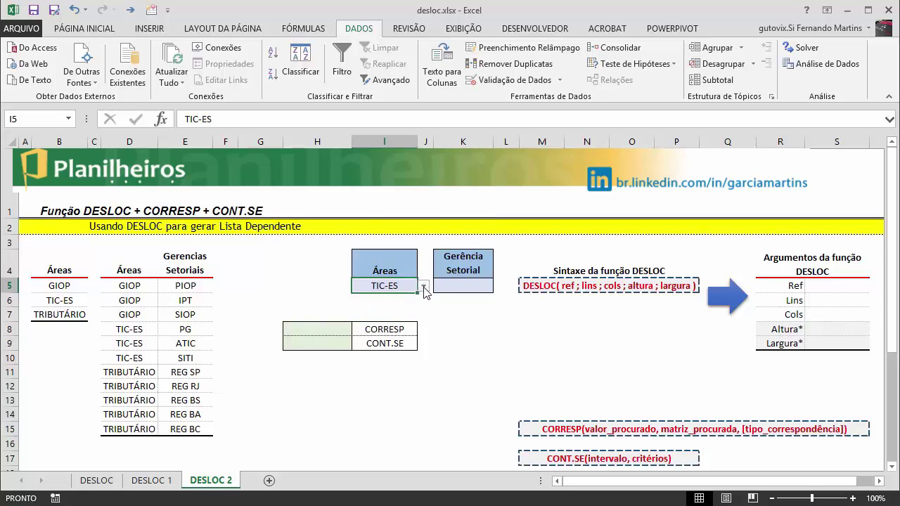
left_click(424, 286)
left_click(376, 316)
left_click(460, 314)
left_click(453, 385)
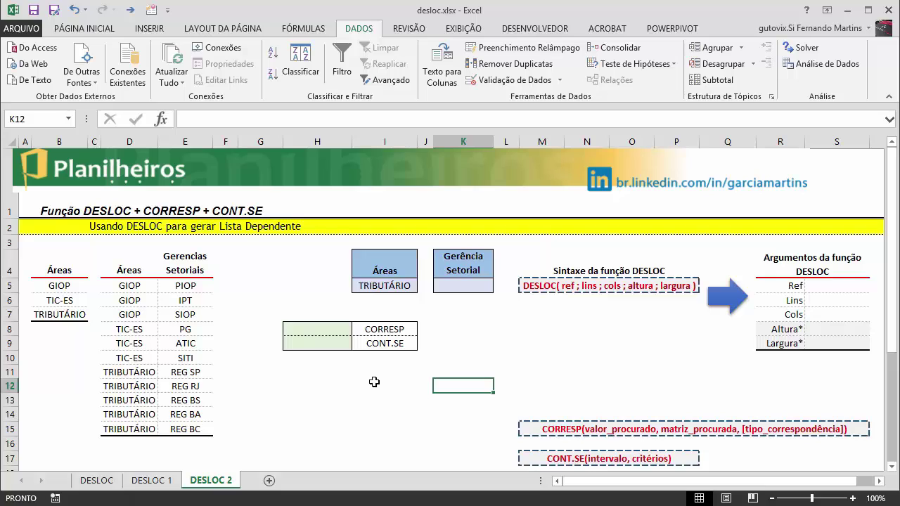
- Examine the CORRESP helper cell H8, its lookup value in I5, the areas in D5:D15 and the CORRESP syntax in row 15
left_click(363, 329)
left_click(303, 330)
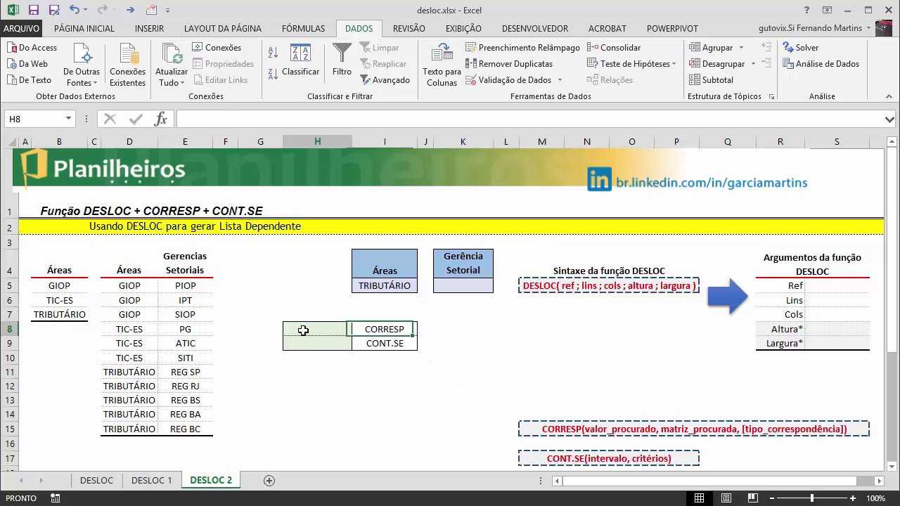
left_click(374, 327)
left_click(311, 330)
left_click(387, 330)
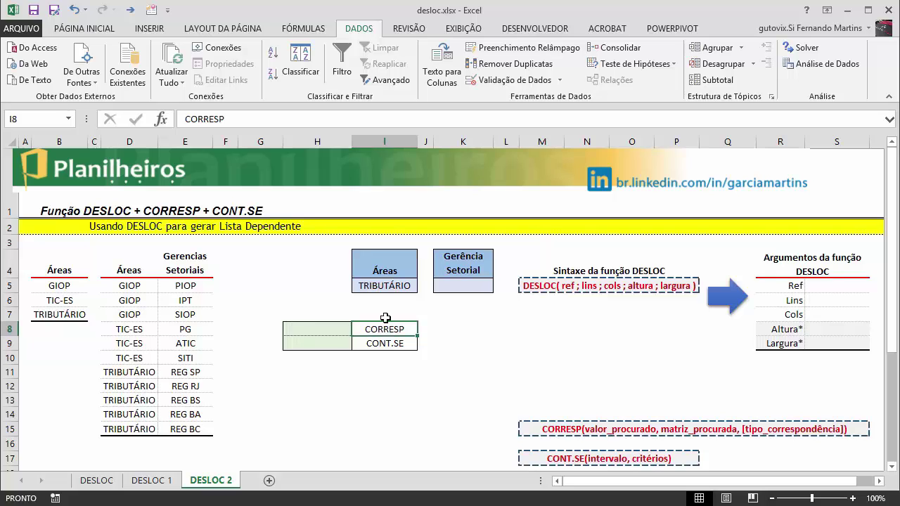
left_click(376, 284)
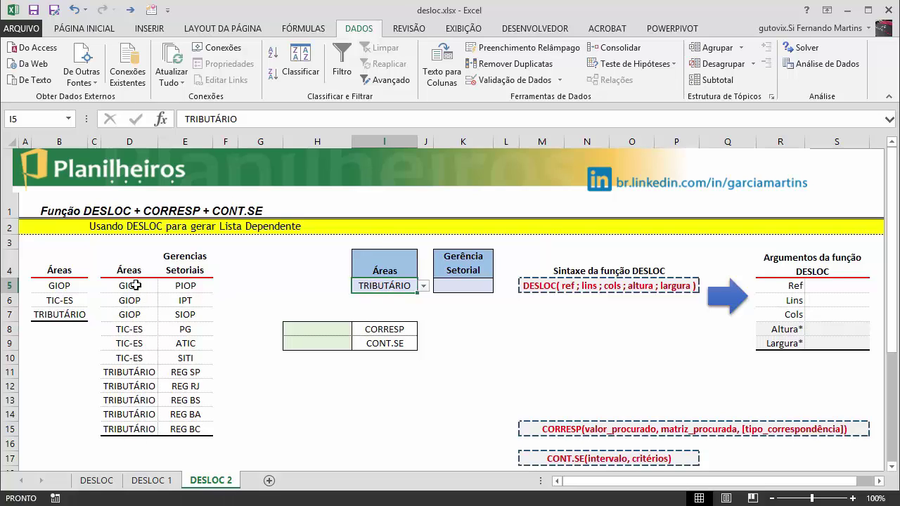
left_click_drag(135, 285, 141, 426)
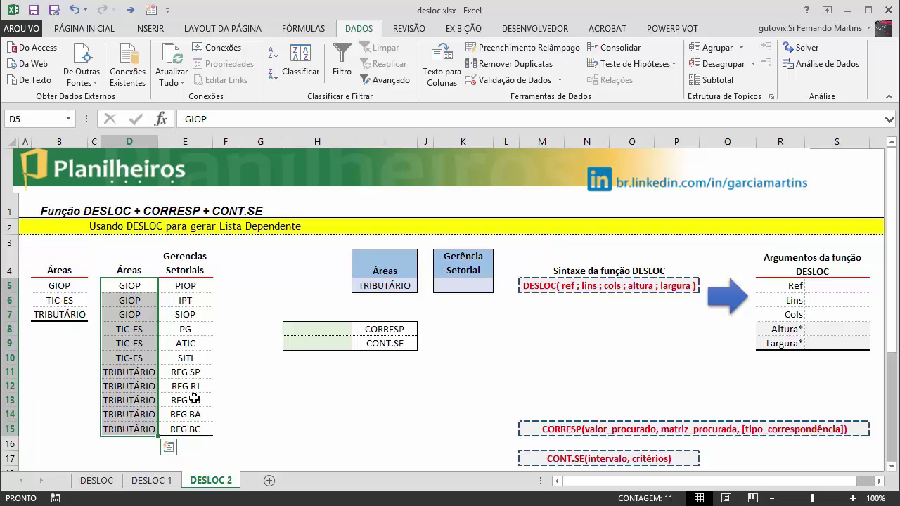
left_click(261, 359)
left_click(315, 329)
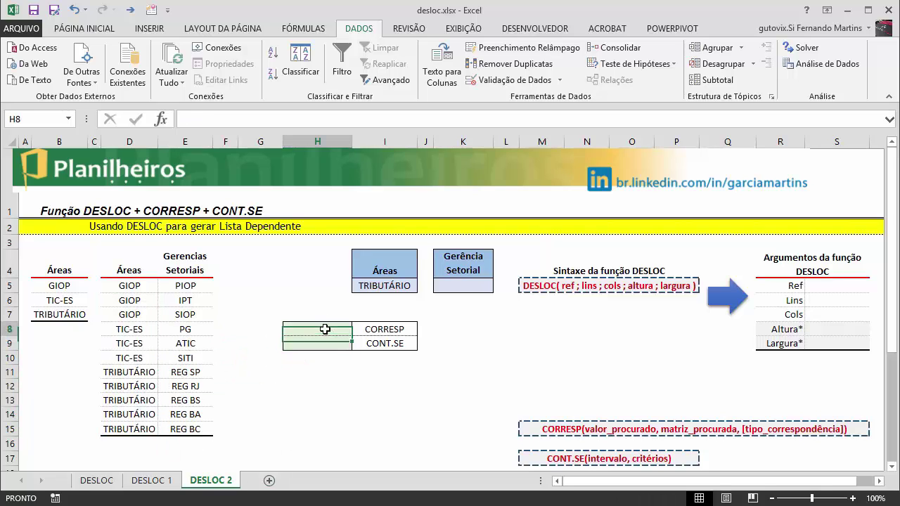
left_click(575, 427)
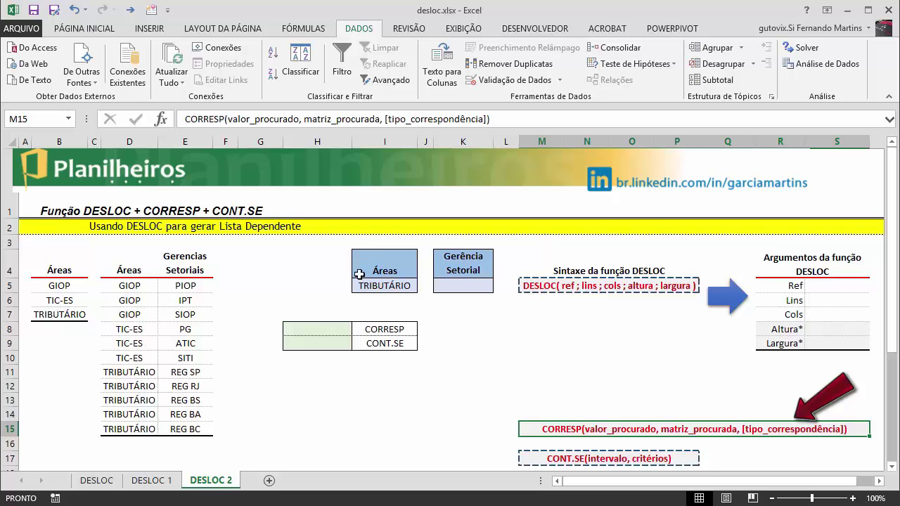
- Enter =CORRESP(I5;D5:D15;0) in H8 to find the exact-match position of the selected area
left_click(317, 330)
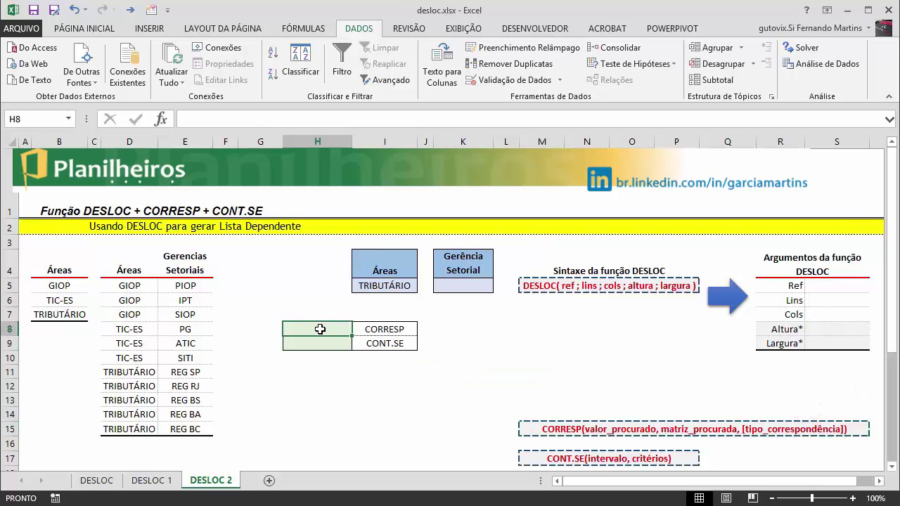
type("=corel")
key("BackSpace")
key("BackSpace")
key("BackSpace")
type("rr")
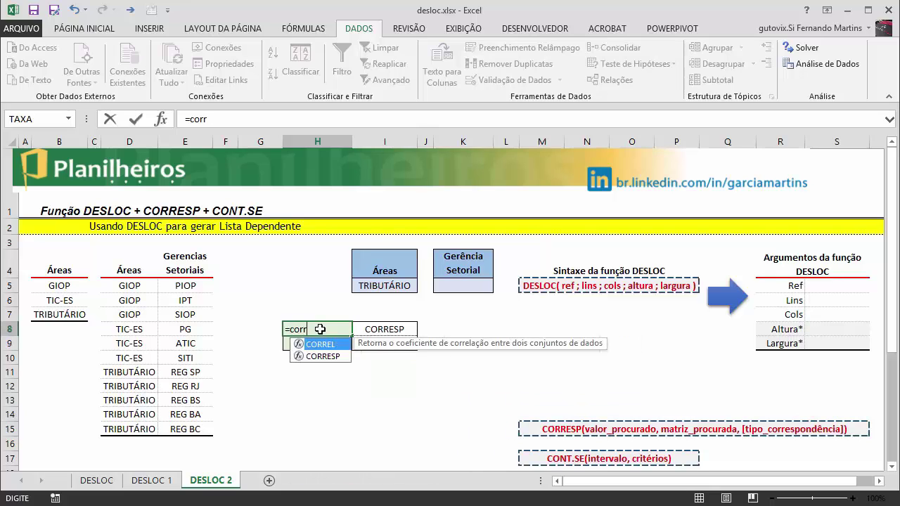
type("esp")
key("Tab")
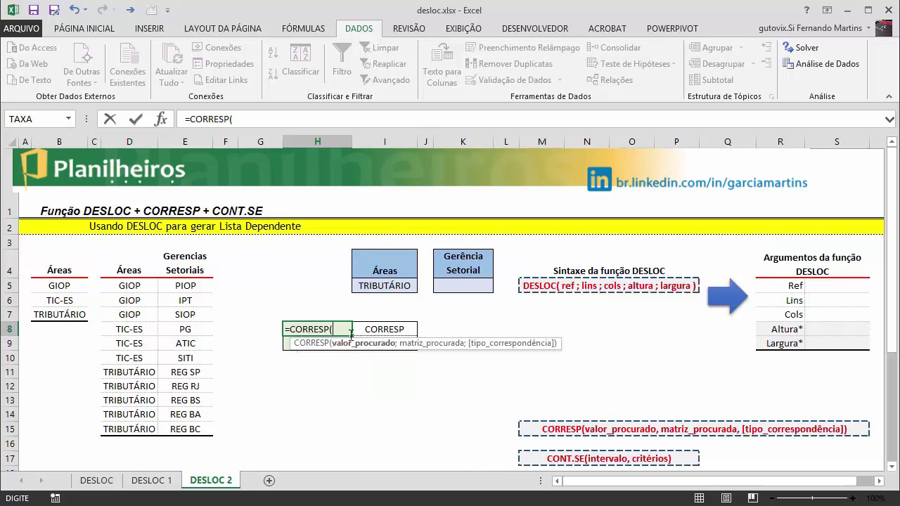
left_click(385, 287)
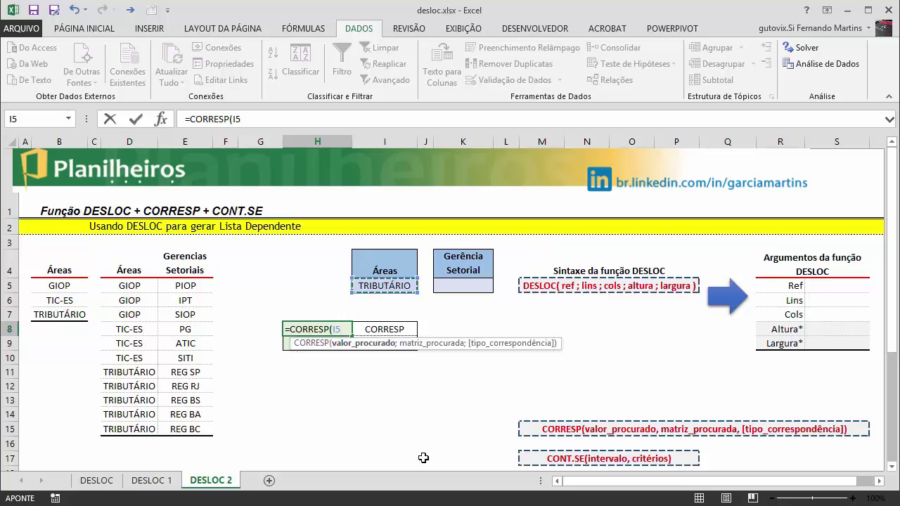
type(";")
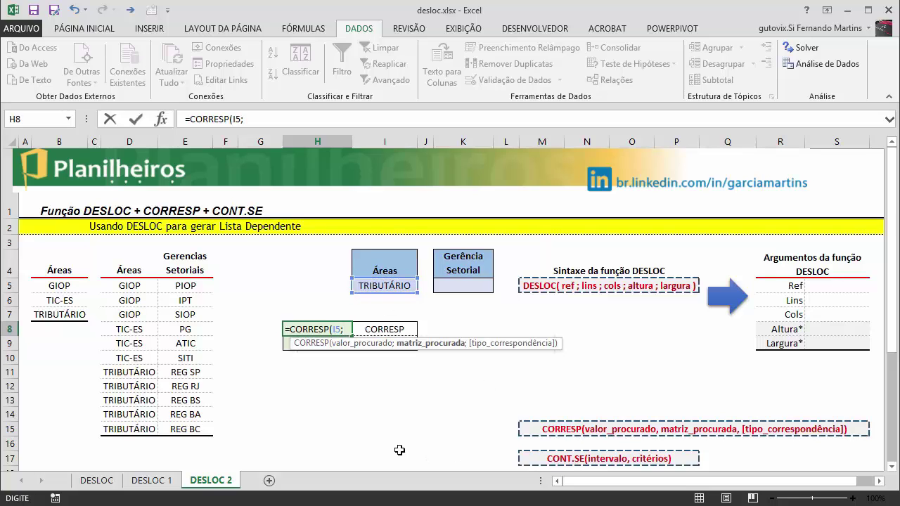
left_click(133, 287)
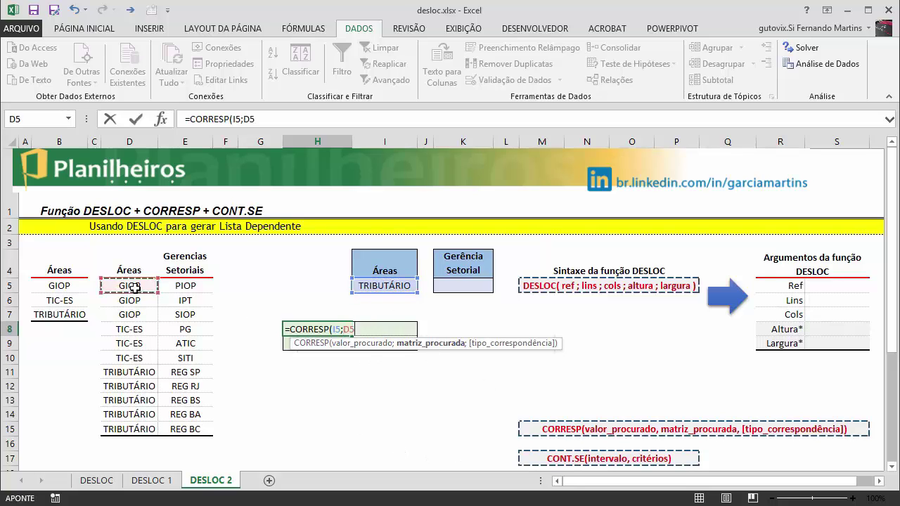
key("ctrl+shift+Down")
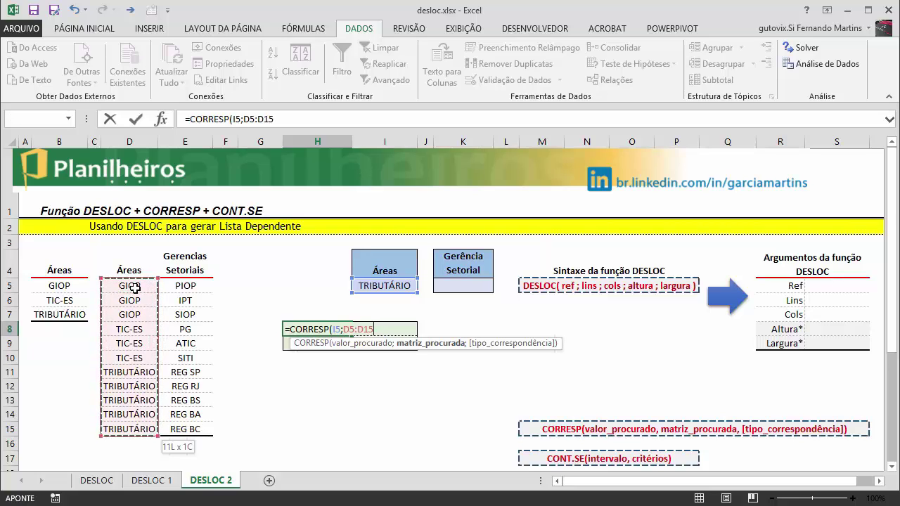
type(";0")
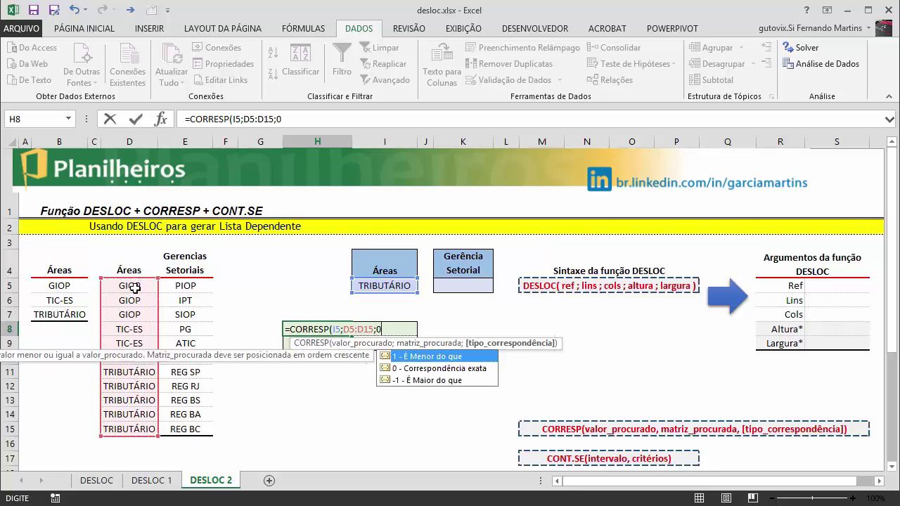
key("Return")
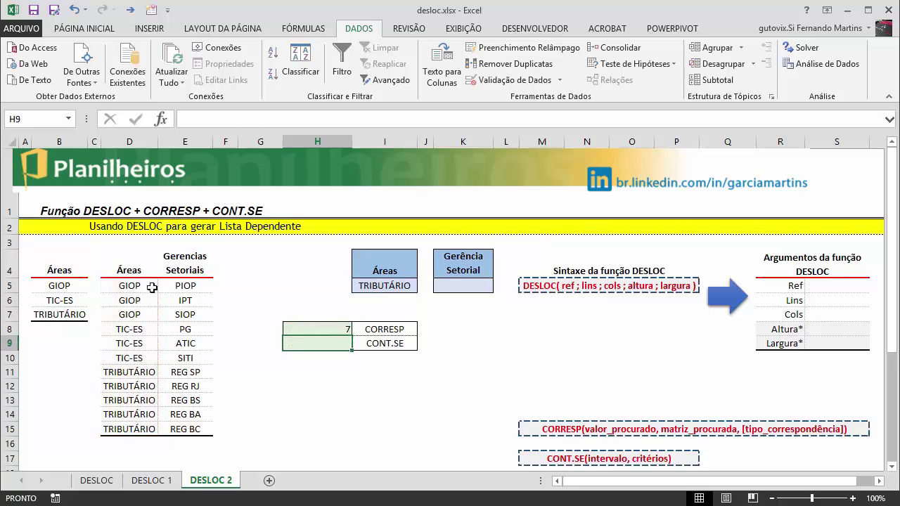
- Choose GIOP in I5 and check the CORRESP result against the first GIOP entry in column D
left_click(506, 358)
left_click(384, 285)
left_click(423, 286)
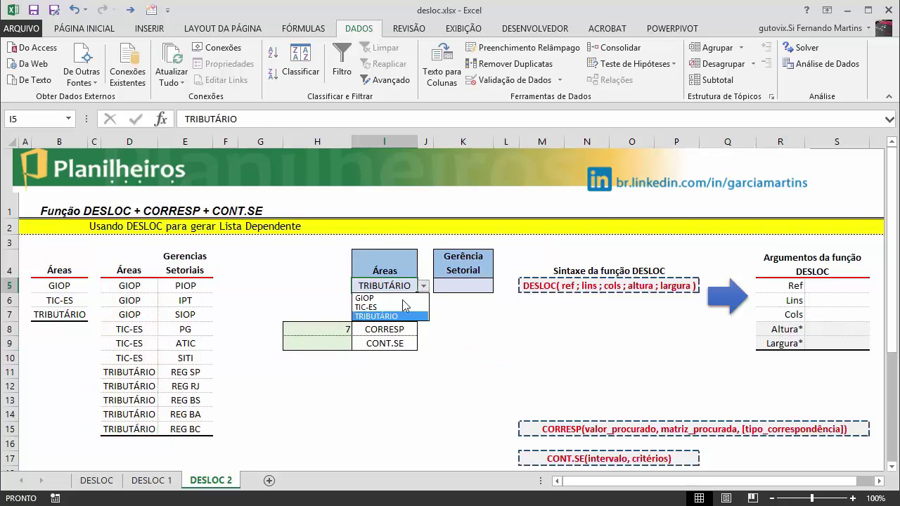
left_click(393, 298)
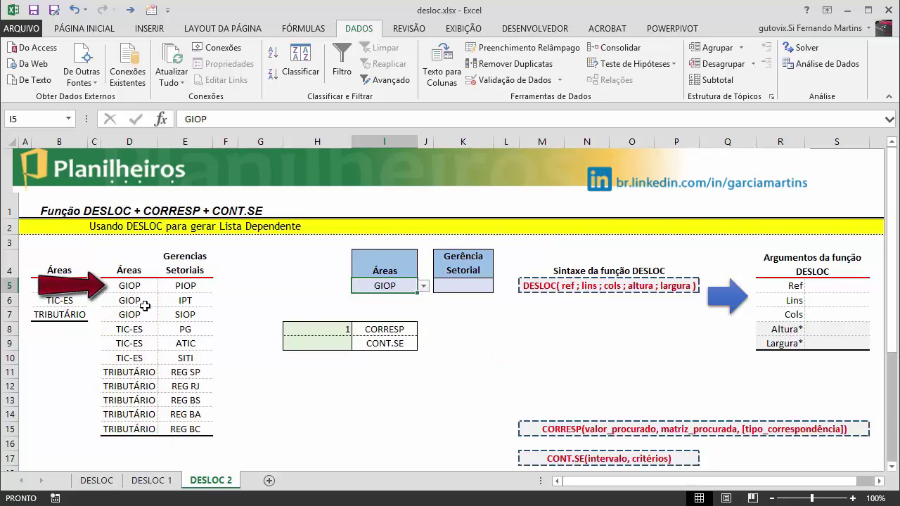
left_click(123, 285)
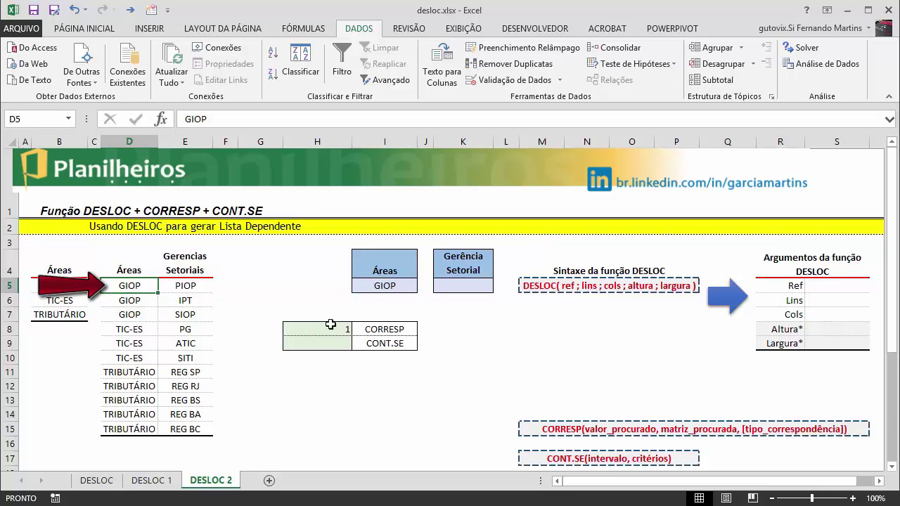
- Choose TIC-ES in I5 and count down column D to its first entry to check the CORRESP result
left_click(379, 287)
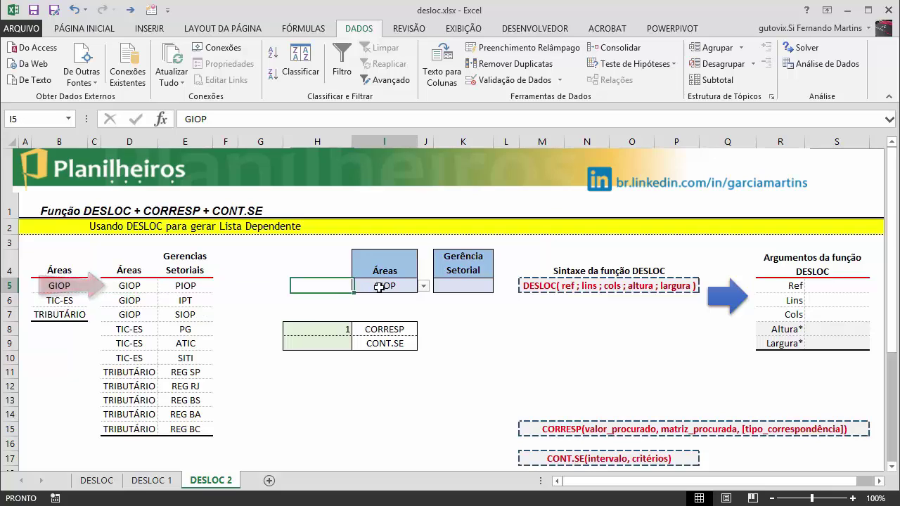
left_click(424, 286)
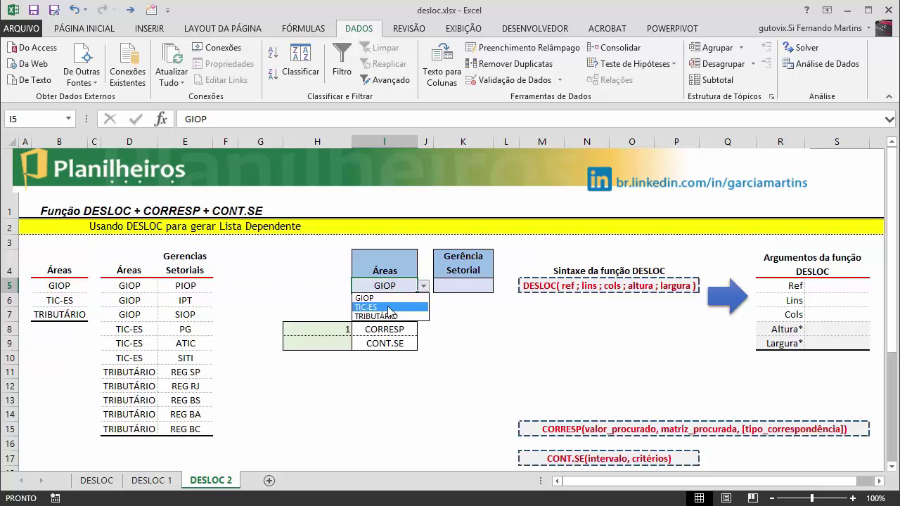
left_click(389, 308)
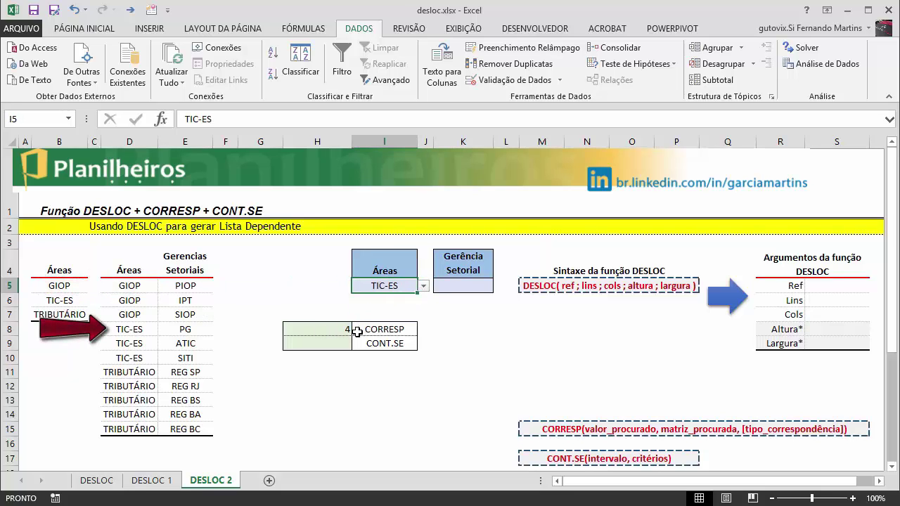
left_click(138, 300)
left_click(137, 316)
left_click(135, 330)
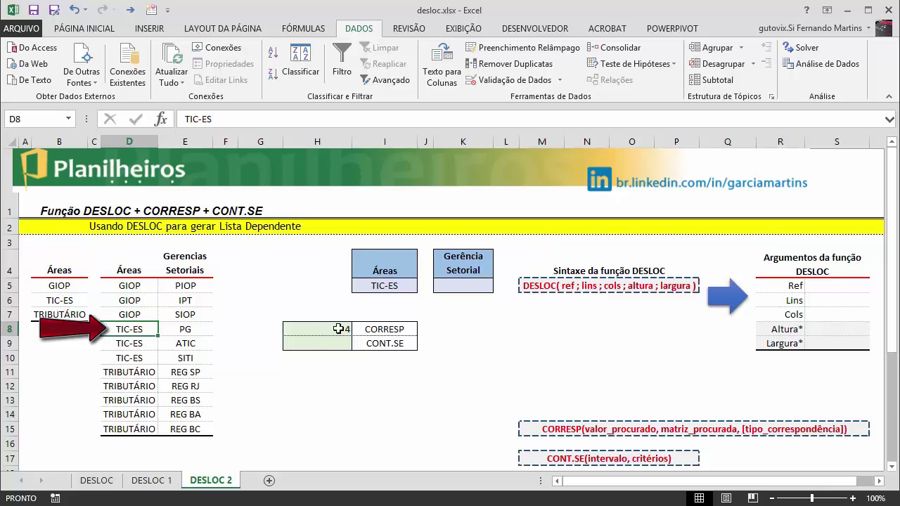
- Choose TRIBUTÁRIO in I5 and count down column D to its first entry to check the CORRESP result
left_click(390, 289)
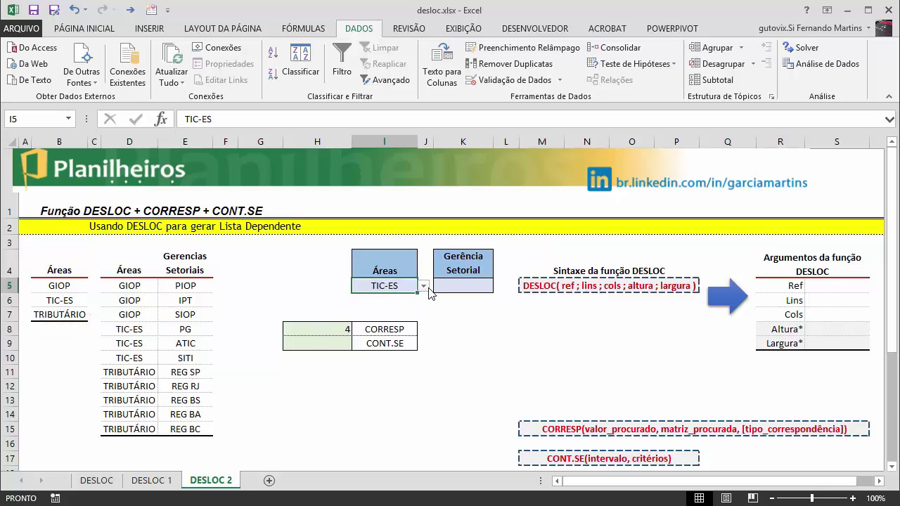
left_click(424, 286)
left_click(376, 317)
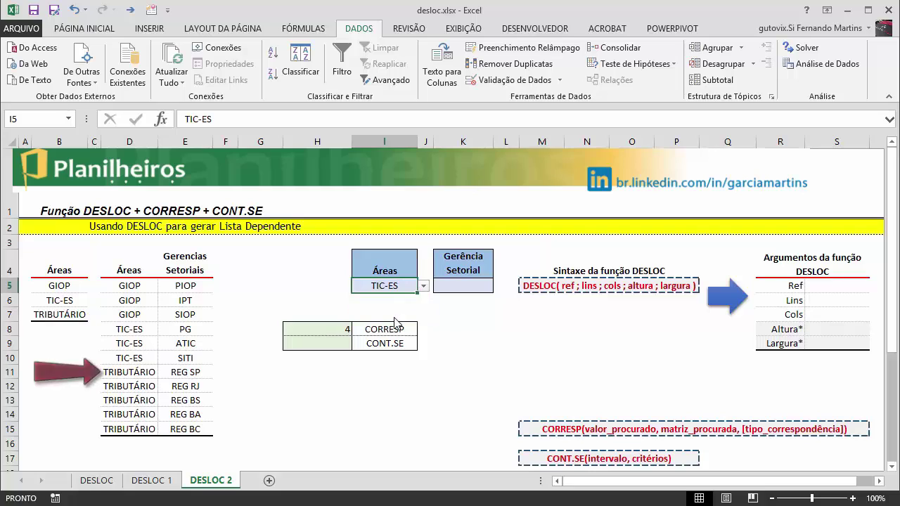
left_click(134, 288)
left_click(133, 301)
left_click(133, 315)
left_click(134, 329)
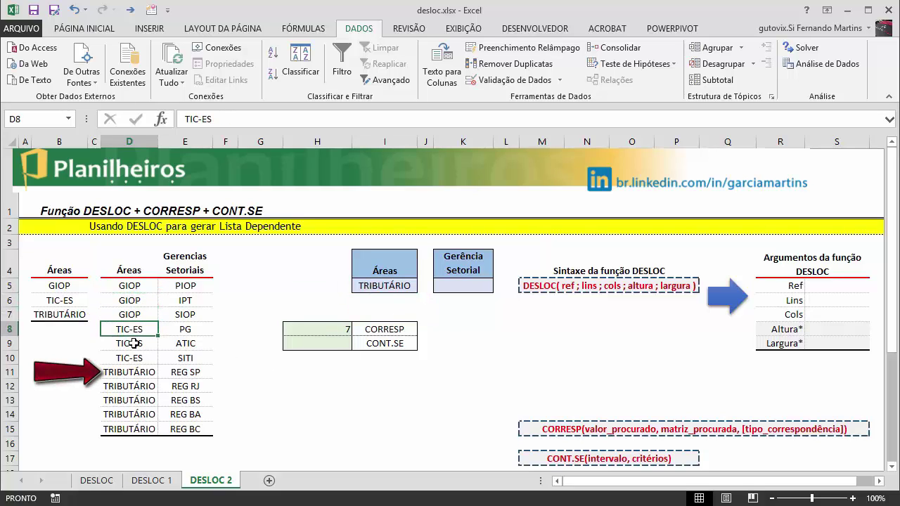
left_click(133, 343)
left_click(130, 358)
left_click(127, 371)
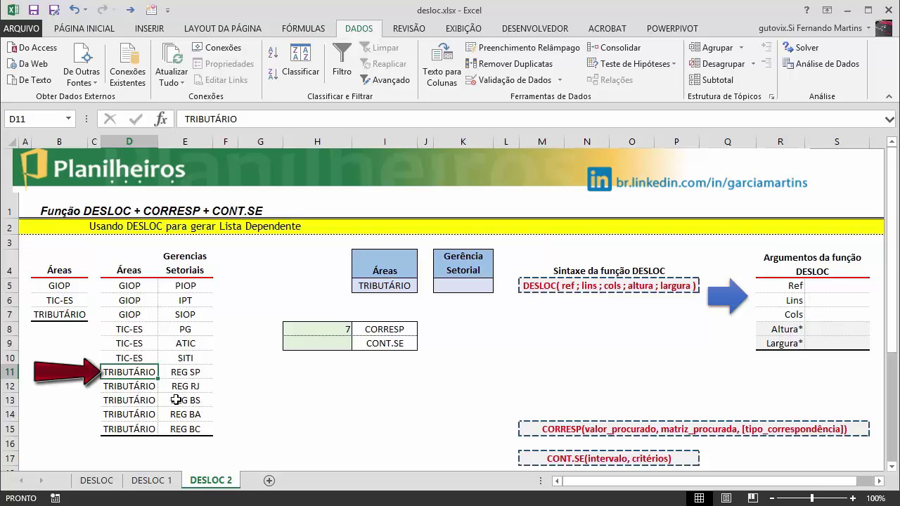
- Switch I5 through GIOP, TIC-ES and TRIBUTÁRIO and back to GIOP to compare the CORRESP results
left_click(390, 286)
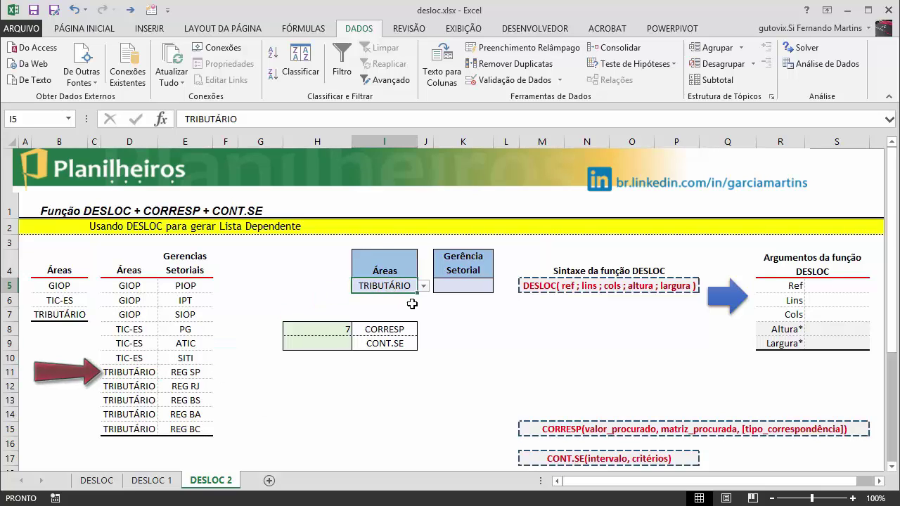
left_click(424, 286)
left_click(404, 297)
left_click(424, 286)
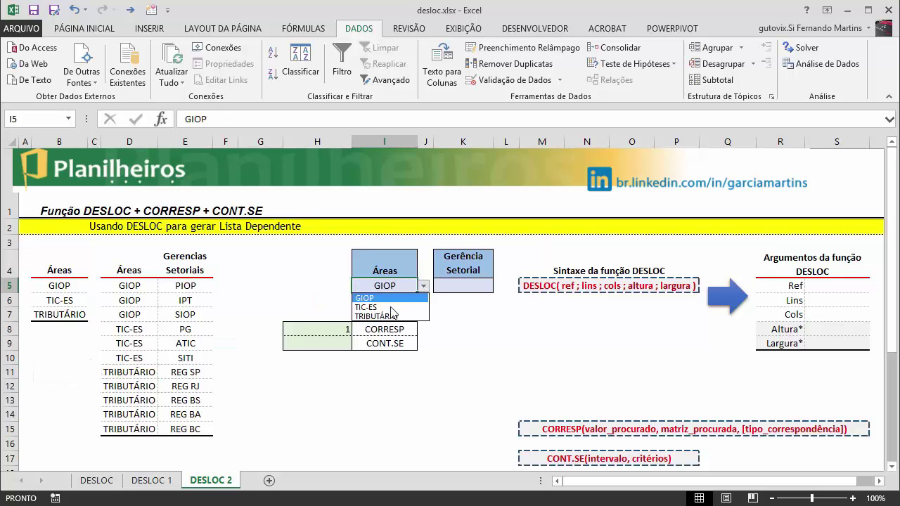
left_click(394, 307)
left_click(424, 286)
left_click(393, 307)
left_click(390, 321)
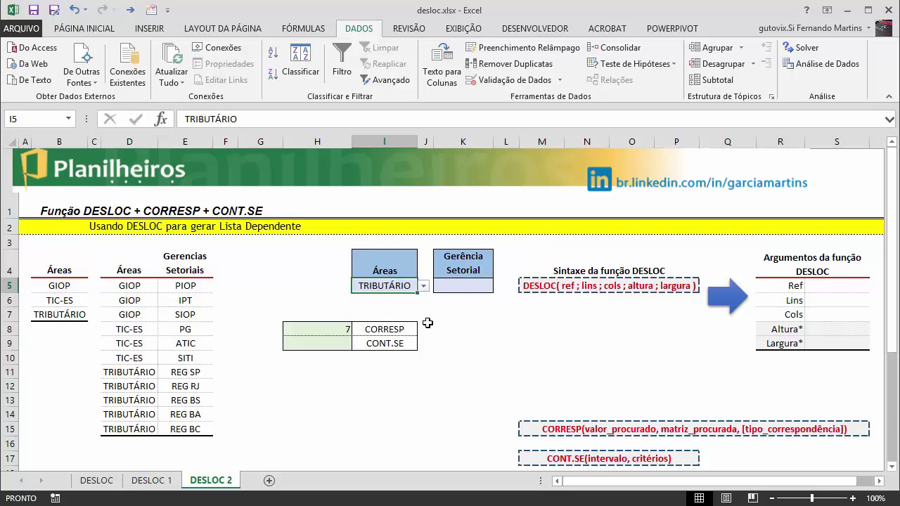
left_click(424, 286)
left_click(397, 298)
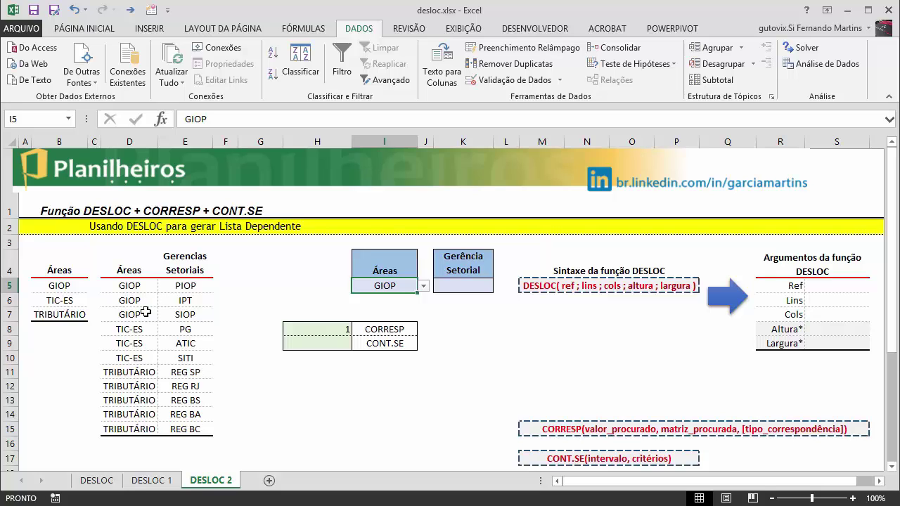
- Examine the GIOP, TIC-ES and TRIBUTÁRIO blocks in column D and their matching Gerencias Setoriais in column E
left_click_drag(125, 286, 133, 429)
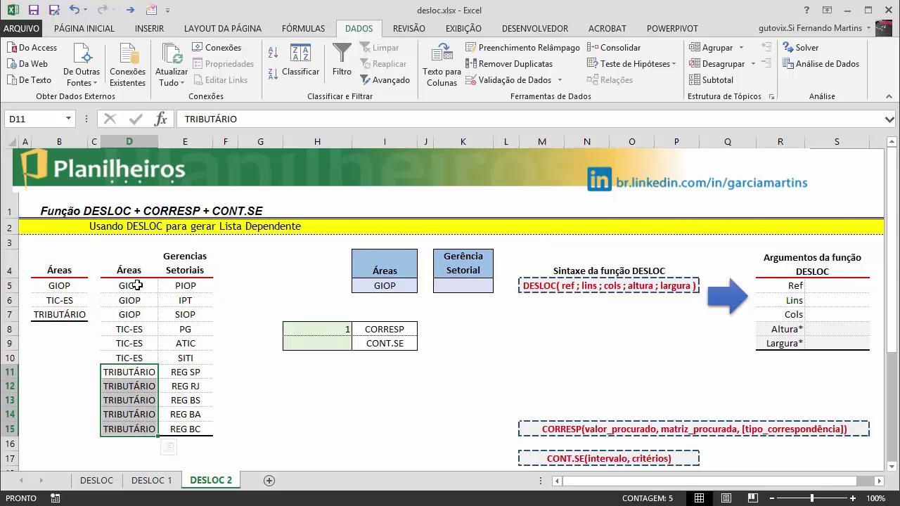
left_click_drag(132, 285, 133, 318)
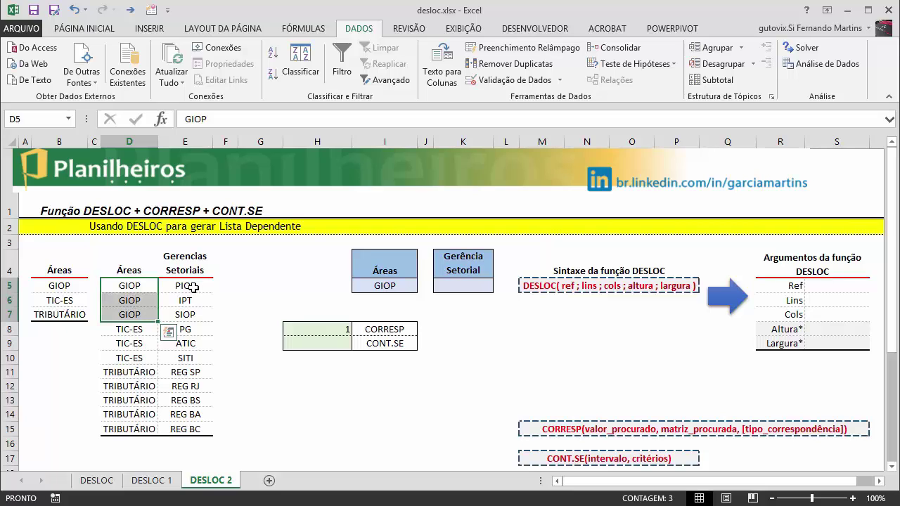
left_click_drag(192, 287, 185, 319)
left_click(133, 330)
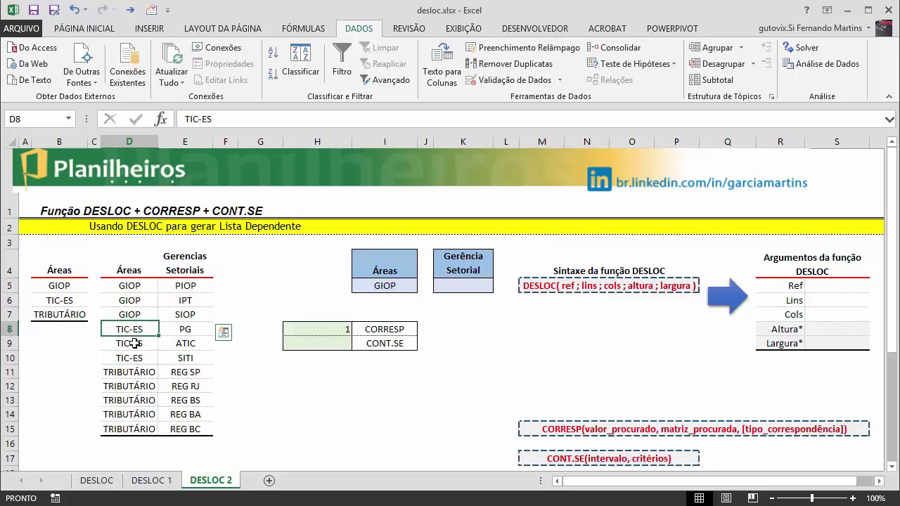
left_click_drag(133, 343, 133, 359)
left_click_drag(185, 329, 129, 430)
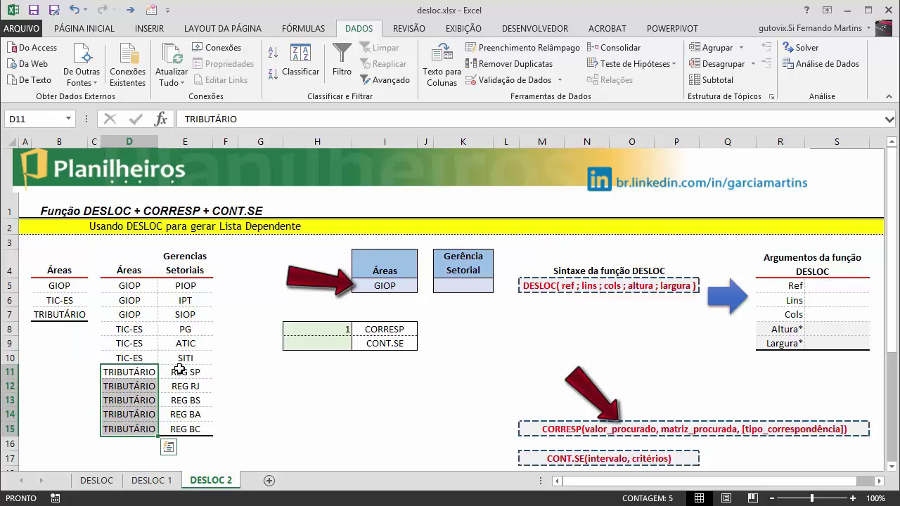
left_click_drag(185, 371, 179, 429)
left_click(273, 381)
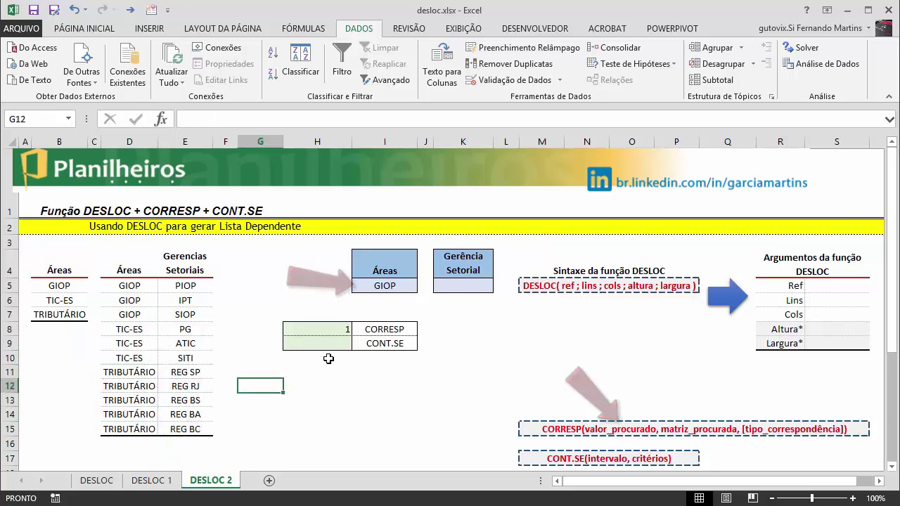
- Examine the CONT.SE helper cell H9, the areas in D5:D15 as its interval and I5 as its criterion
left_click(385, 342)
left_click(328, 344)
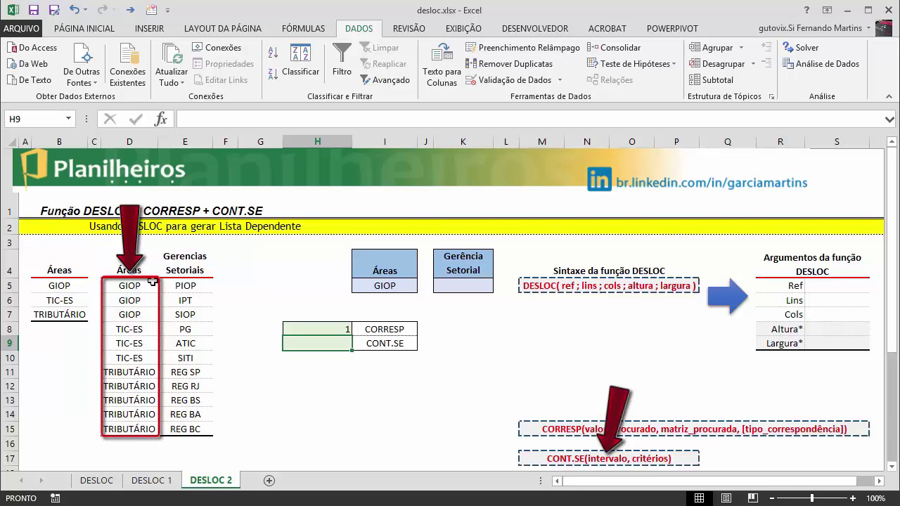
left_click_drag(144, 284, 134, 440)
left_click_drag(134, 440, 134, 431)
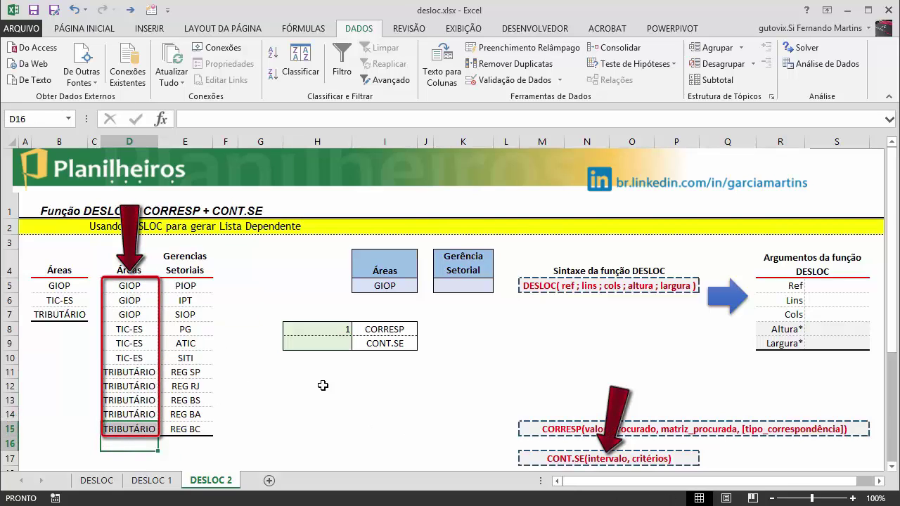
left_click_drag(134, 284, 133, 429)
left_click(568, 432)
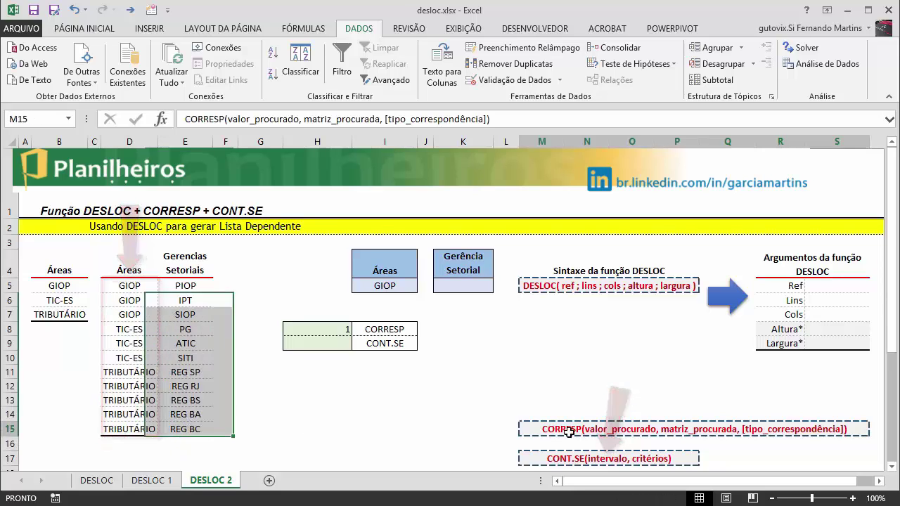
left_click(385, 286)
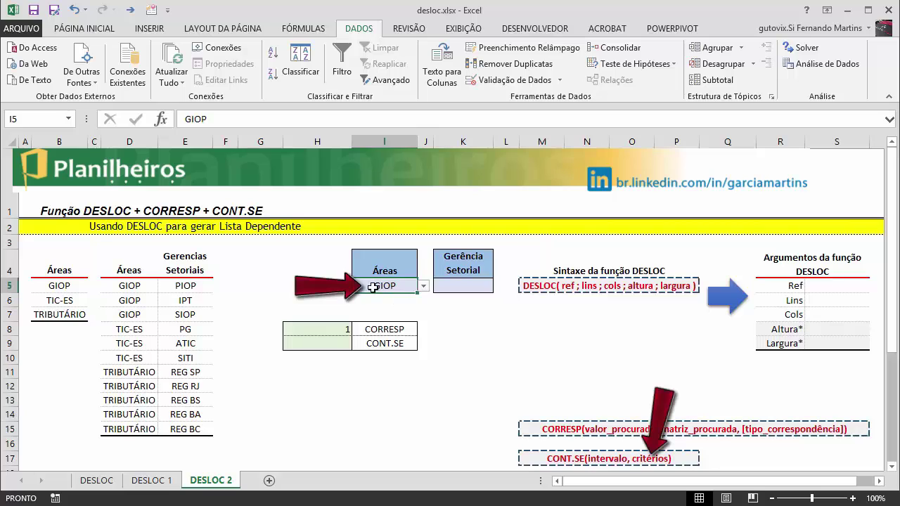
left_click_drag(131, 289, 123, 428)
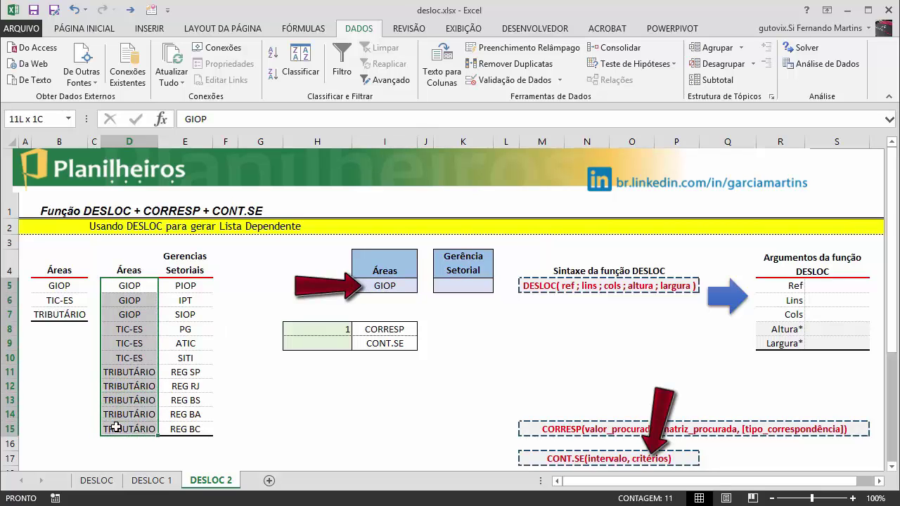
left_click(232, 409)
- Enter =CONT.SE(D5:D15;I5) in H9 to count the occurrences of the selected area
left_click(309, 339)
type("=")
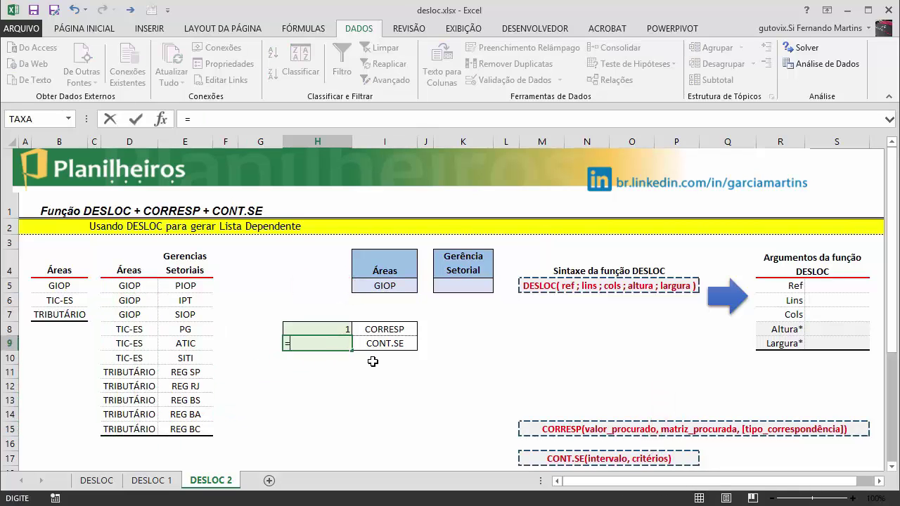
type("cont.se")
key("Tab")
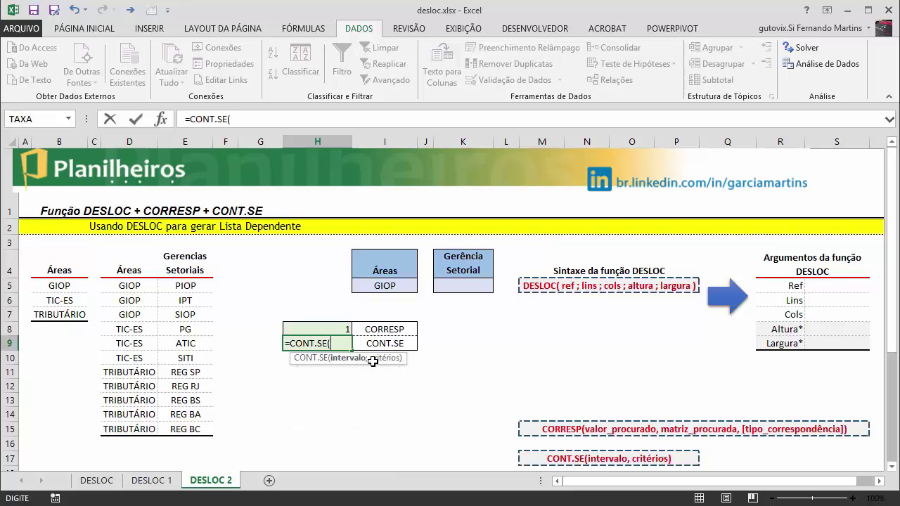
left_click(132, 287)
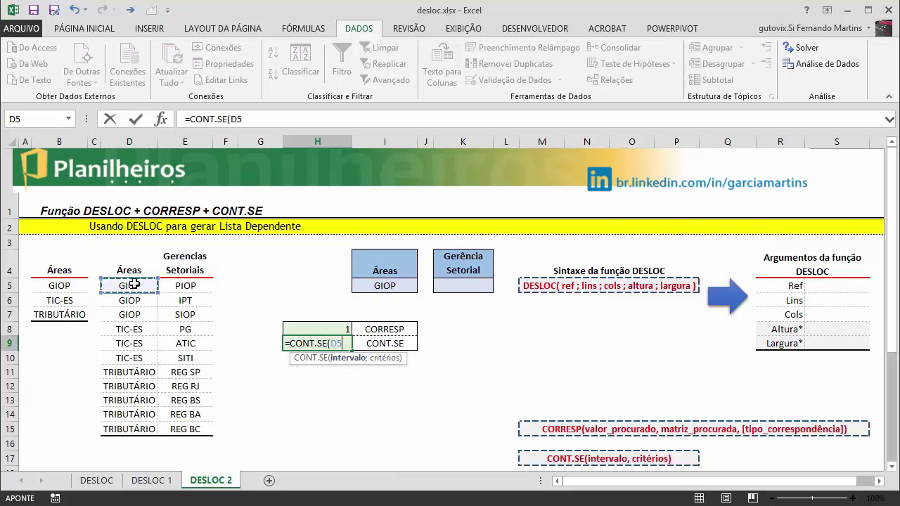
left_click_drag(133, 284, 130, 429)
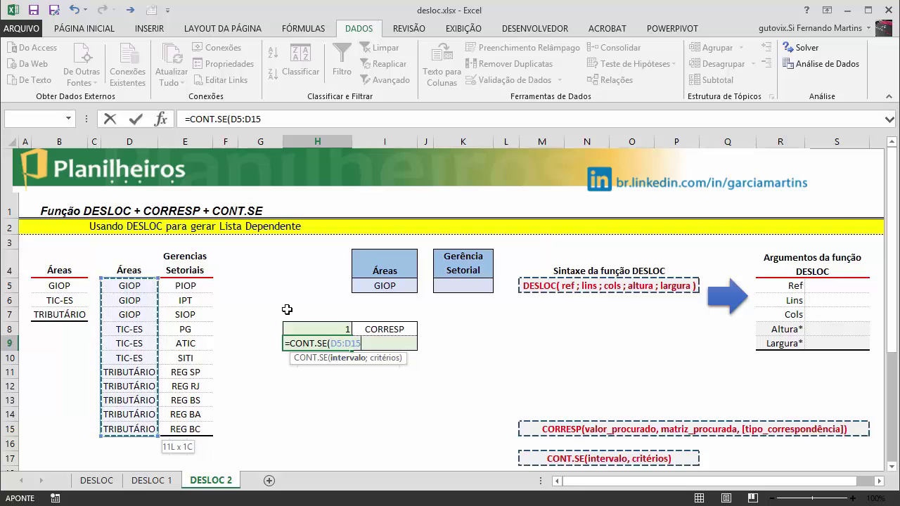
type(";")
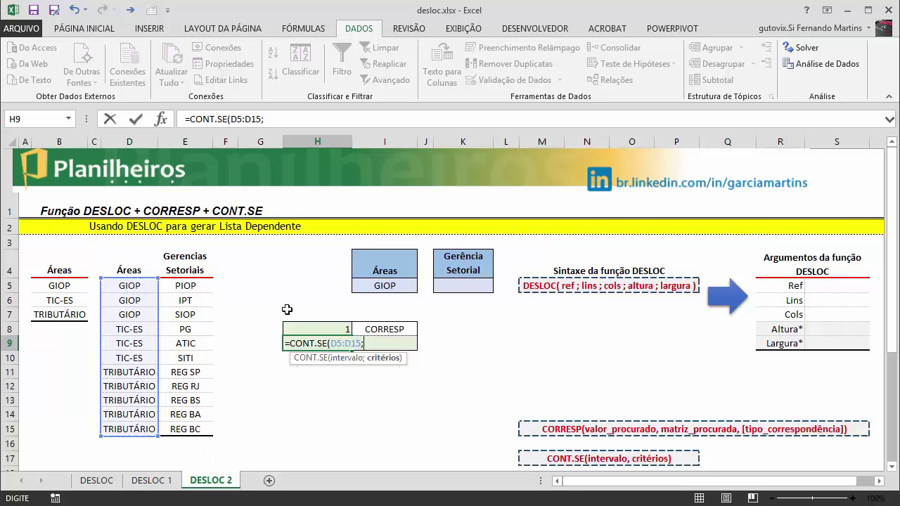
left_click(388, 287)
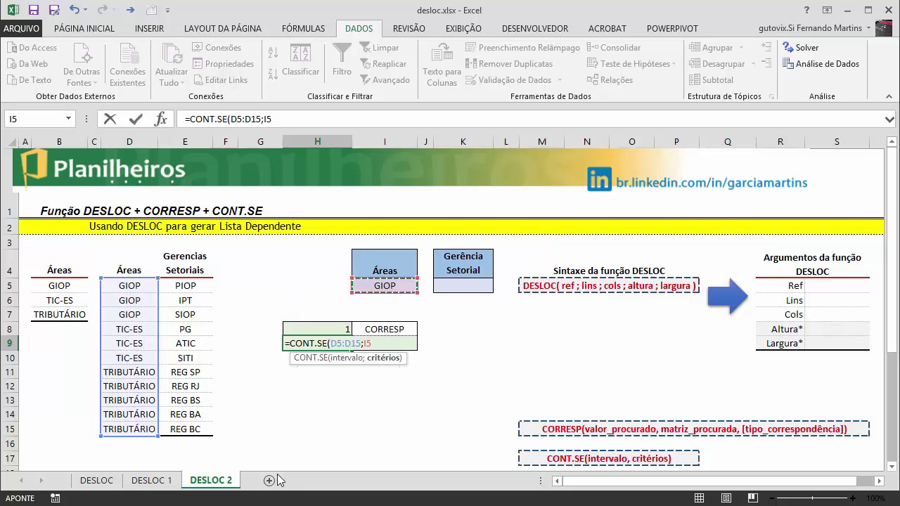
key("Return")
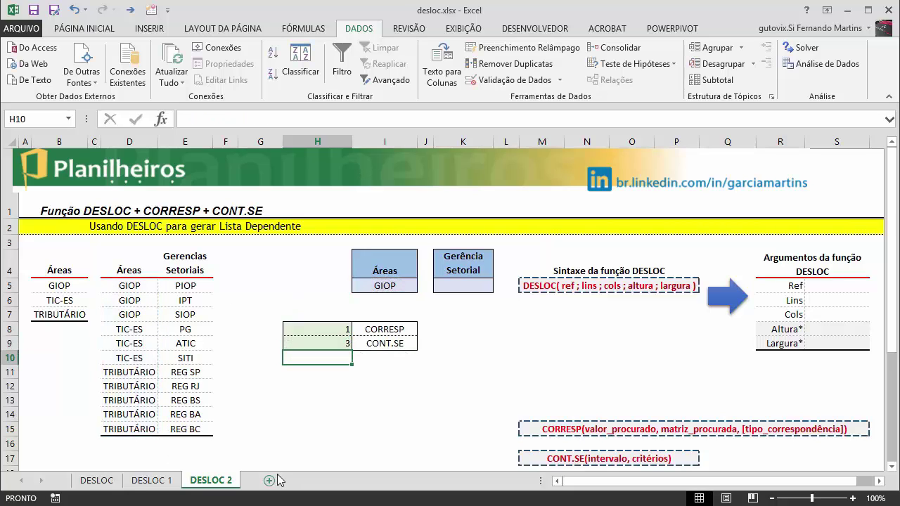
- Review the CONT.SE formula in H9, and choose TIC-ES in I5 to check the count against its column D entries
left_click(400, 283)
left_click(334, 344)
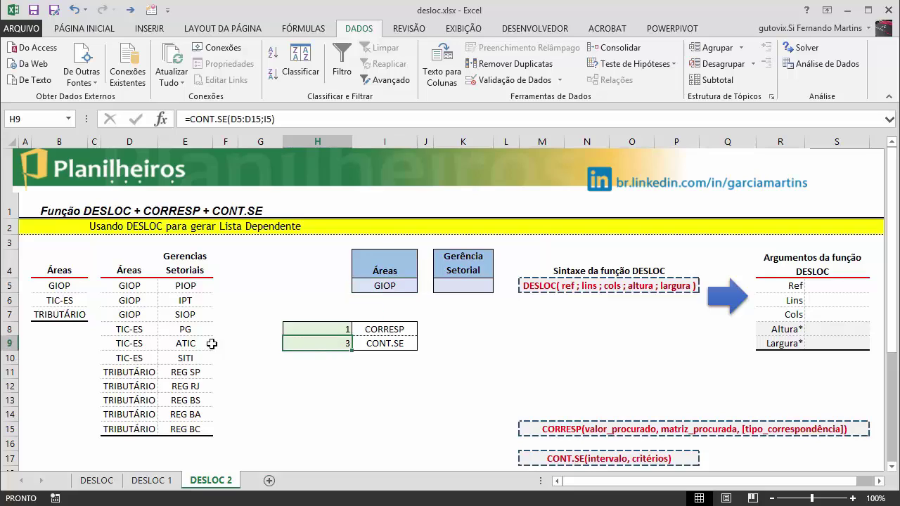
left_click(394, 286)
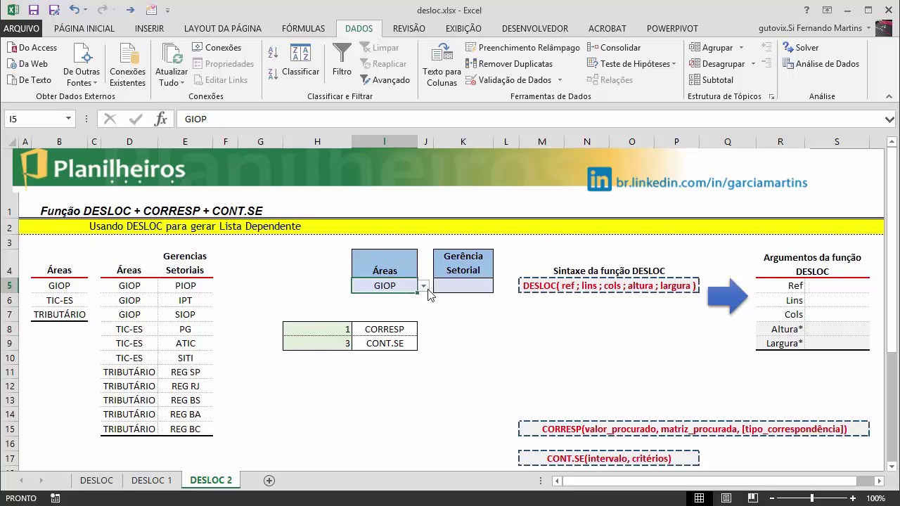
left_click(424, 286)
left_click(384, 298)
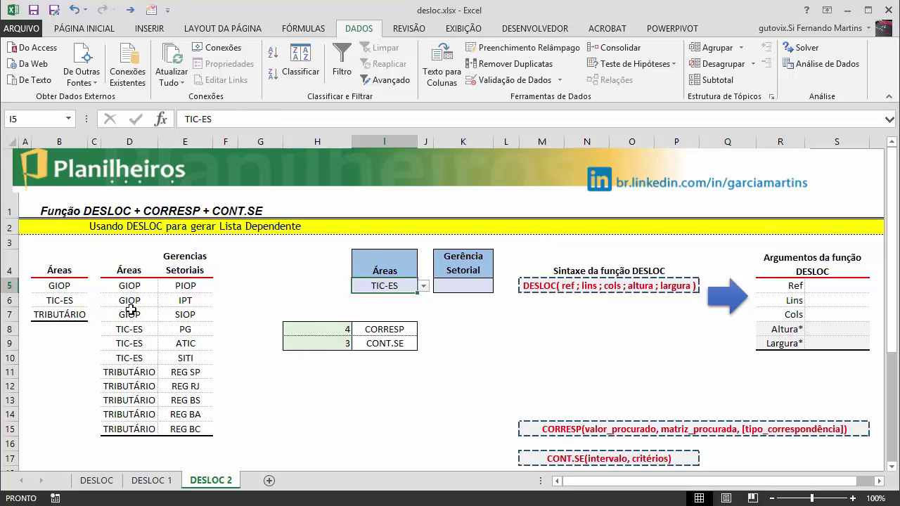
left_click(130, 330)
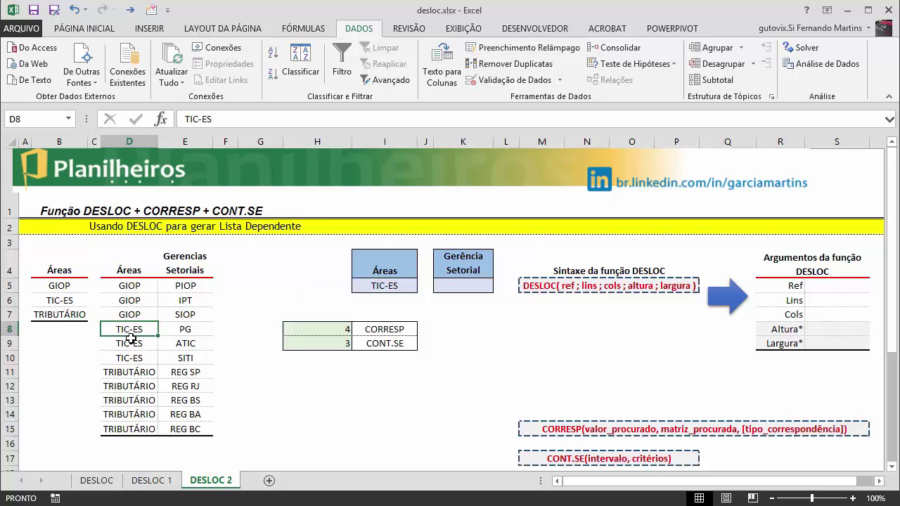
left_click_drag(134, 331, 130, 359)
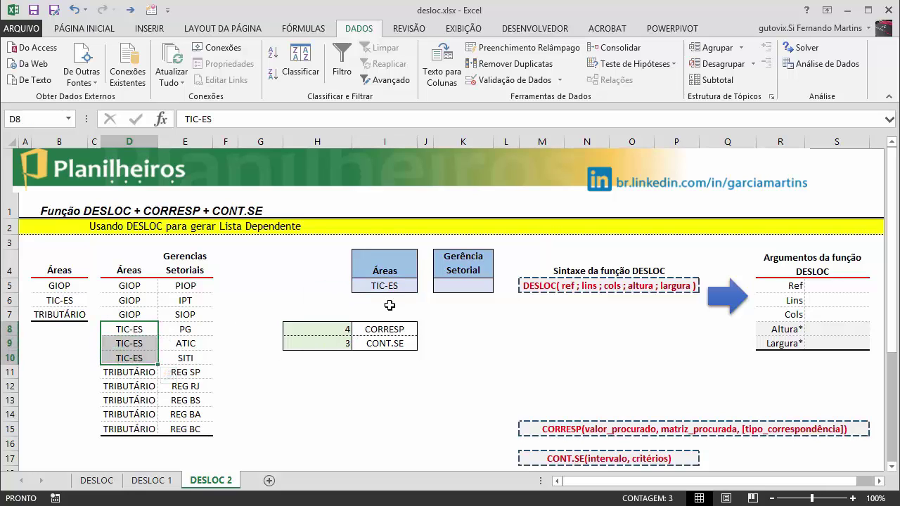
- Choose TRIBUTÁRIO in I5 and check the CORRESP and CONT.SE results against its entries in column D
left_click(391, 285)
left_click(423, 286)
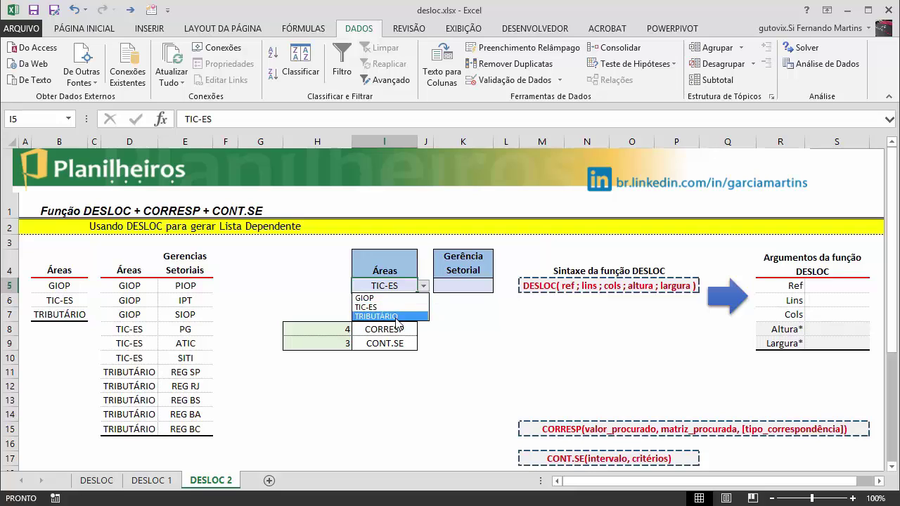
left_click(373, 315)
left_click(131, 372)
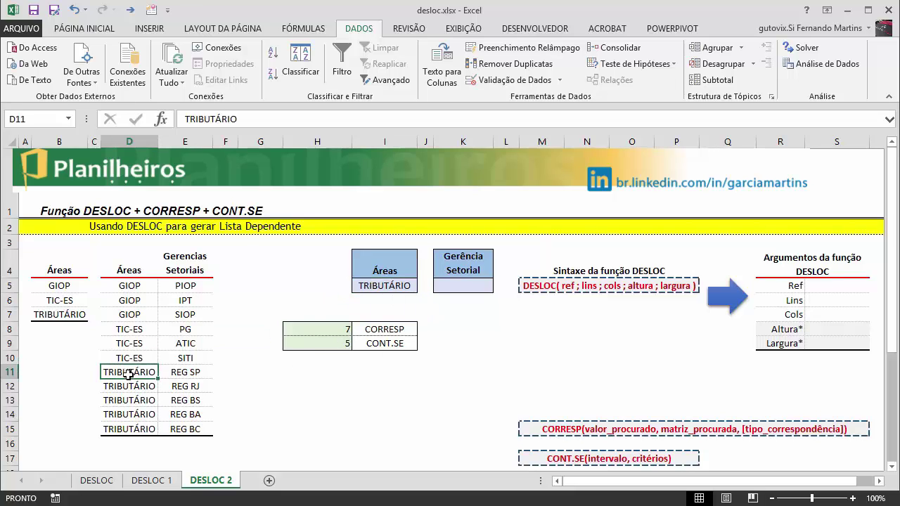
left_click_drag(129, 374, 128, 429)
left_click(260, 414)
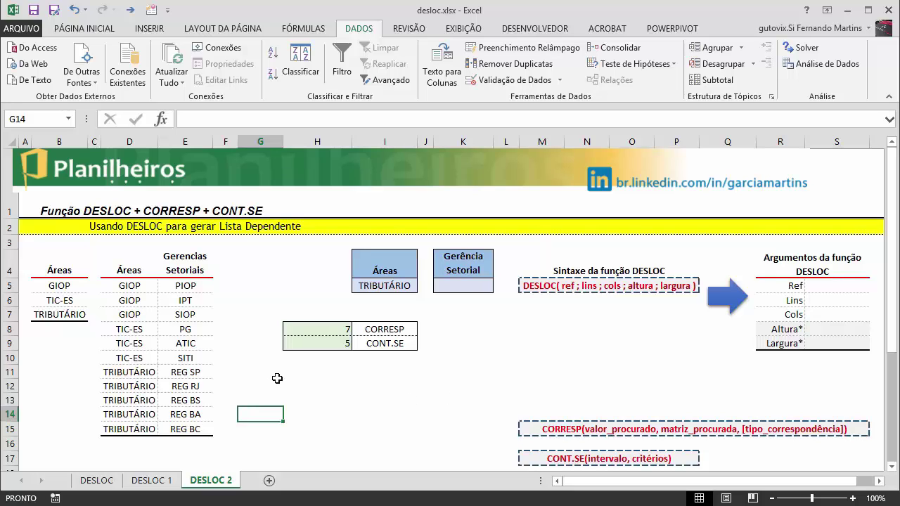
- Try TIC-ES in I5, set the area back to GIOP and select the Gerência Setorial cell K5
left_click(385, 286)
left_click(423, 286)
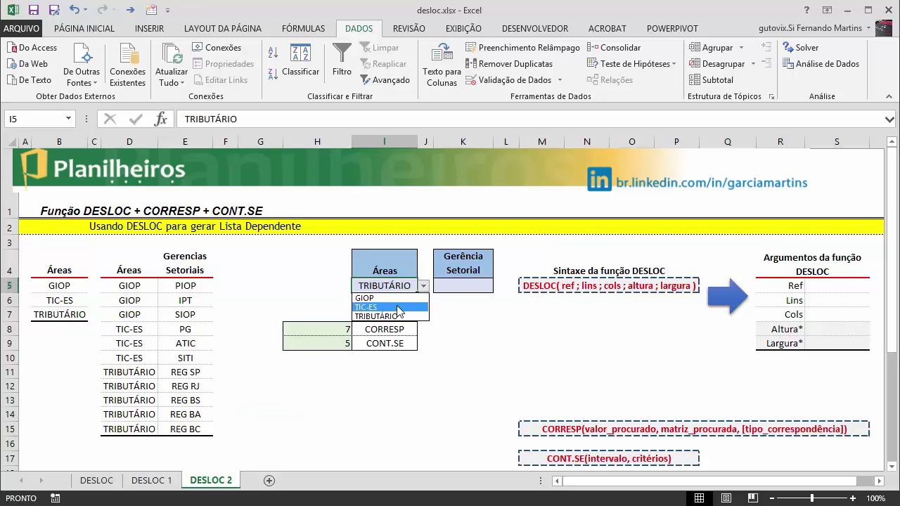
left_click(385, 307)
left_click(424, 287)
left_click(369, 298)
left_click(466, 287)
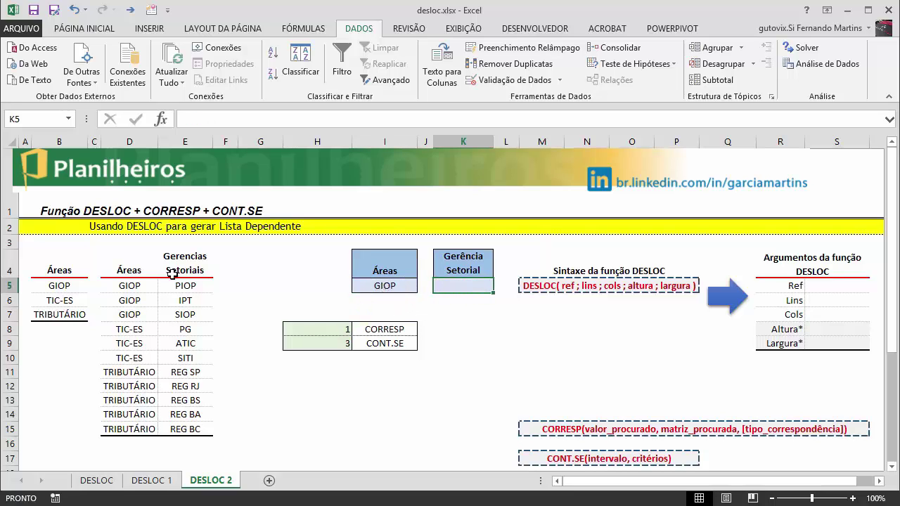
- Try TIC-ES in the Áreas cell I5, set the area to TRIBUTÁRIO and select the Gerência Setorial cell K5
left_click(394, 288)
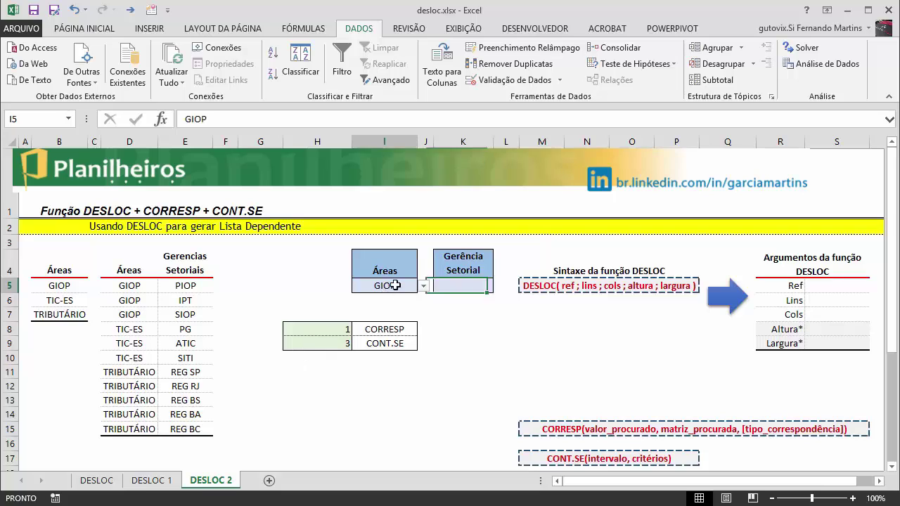
left_click(424, 287)
left_click(410, 309)
left_click(424, 286)
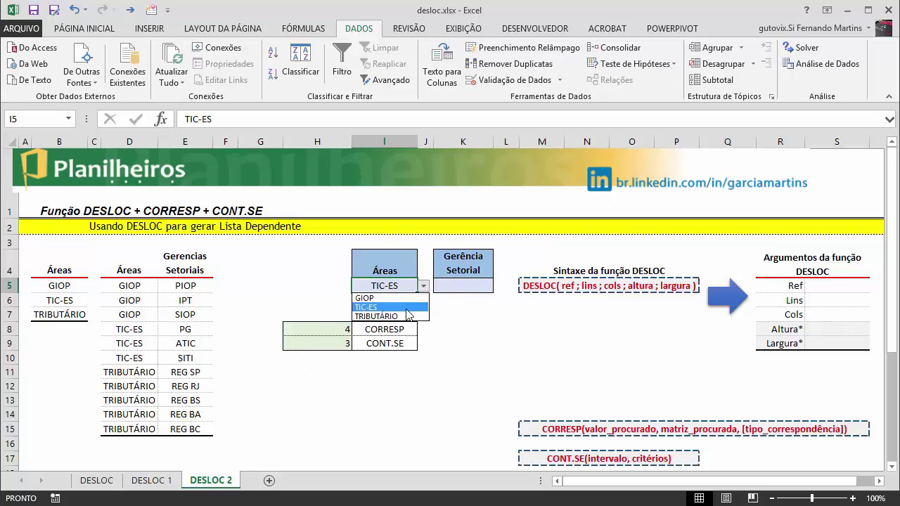
left_click(376, 316)
left_click(464, 314)
key("Up")
key("Up")
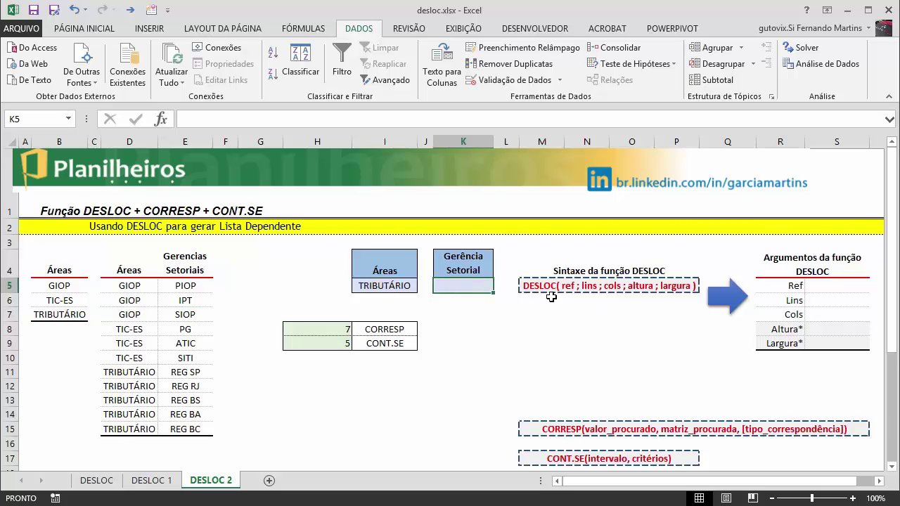
- Enter E5 as the Ref argument in S5 and check it against the Gerencias Setoriais range E5:E15
left_click(824, 289)
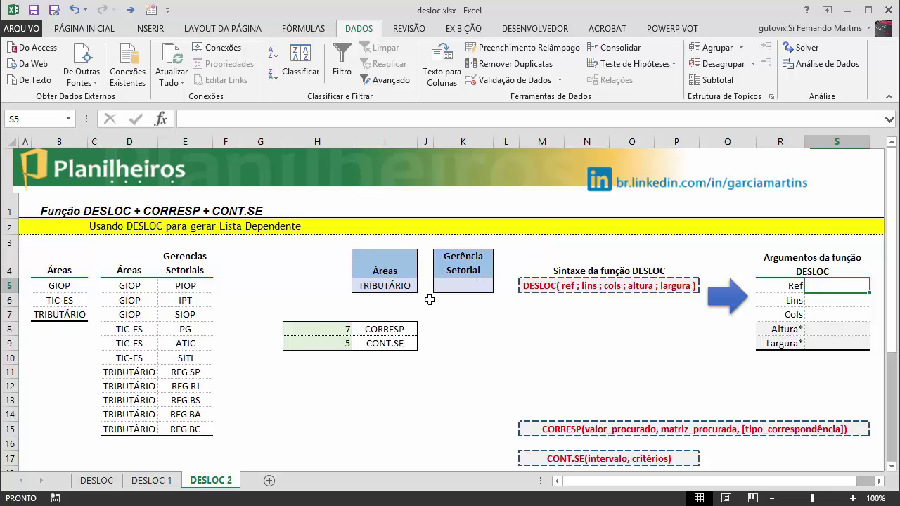
left_click(184, 284)
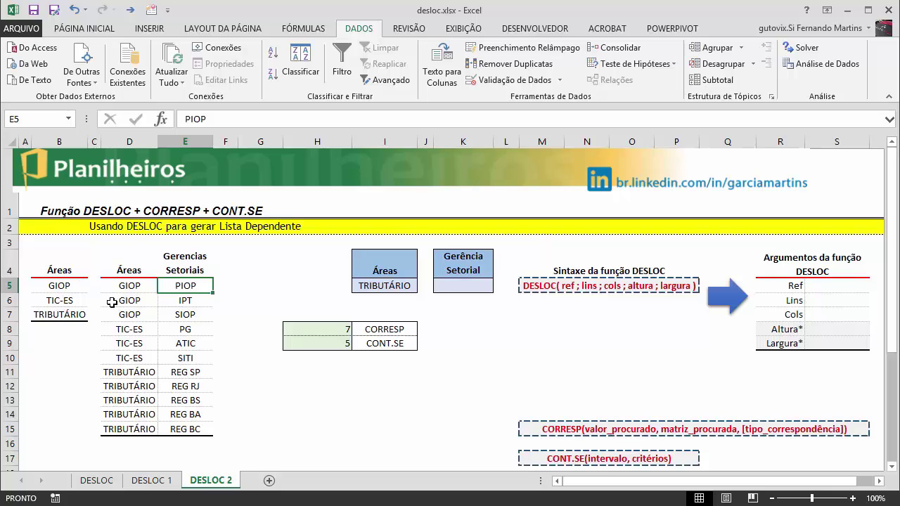
left_click(810, 287)
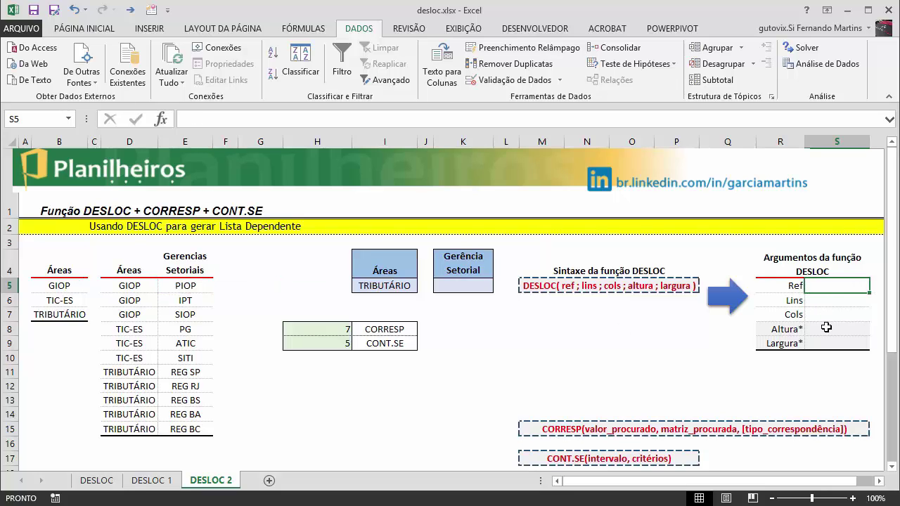
type("E")
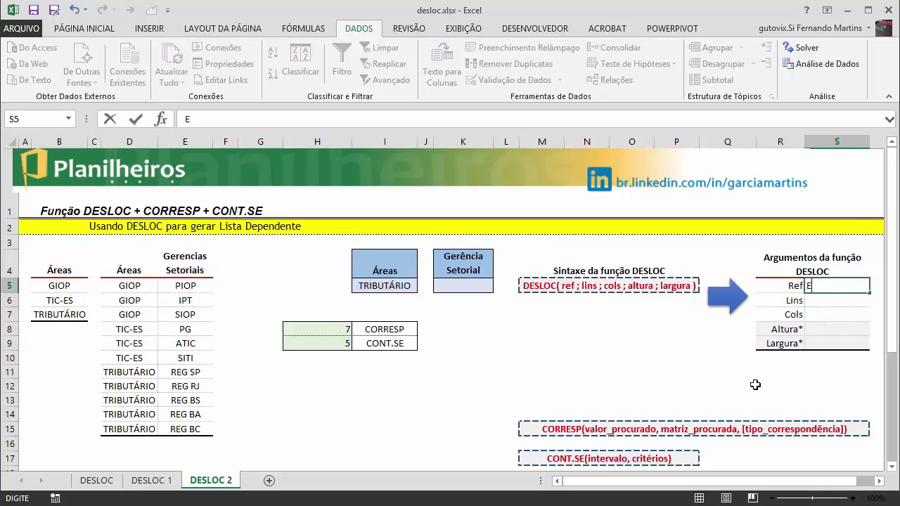
type("%")
type("5")
left_click(515, 394)
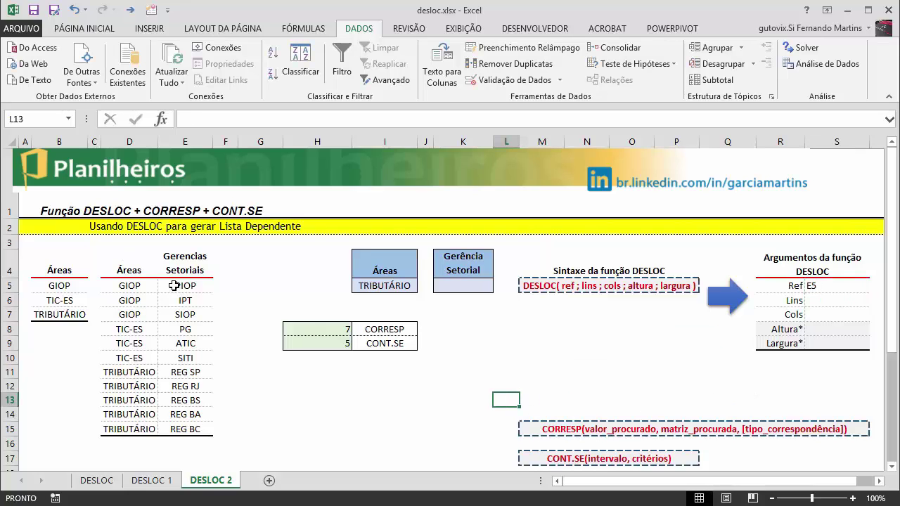
left_click_drag(179, 285, 189, 432)
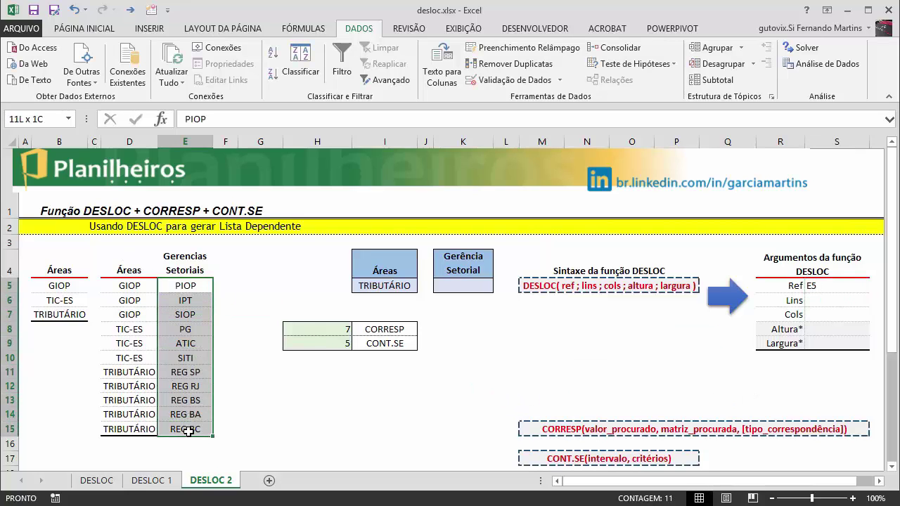
left_click(828, 285)
left_click_drag(173, 278, 184, 427)
left_click(520, 357)
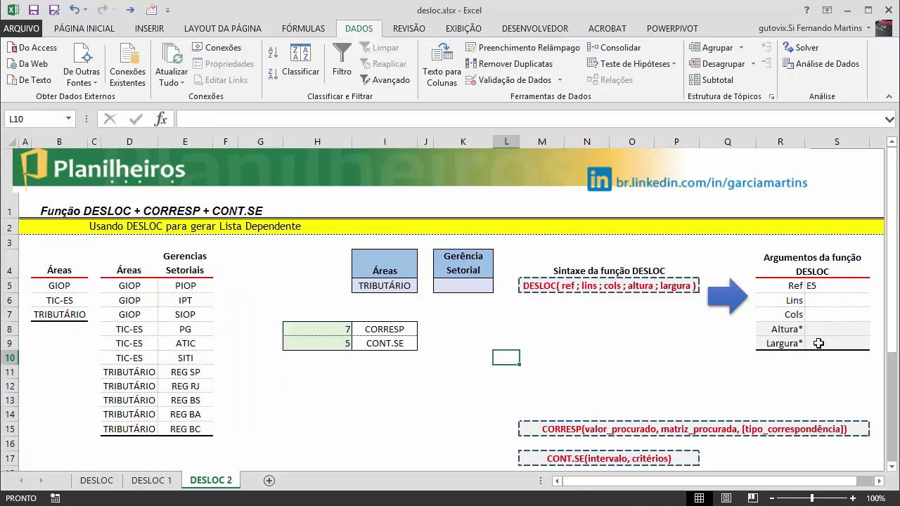
- Enter corresp-1 as the Lins argument in S6 and 0 as the Cols argument in S7
left_click(809, 297)
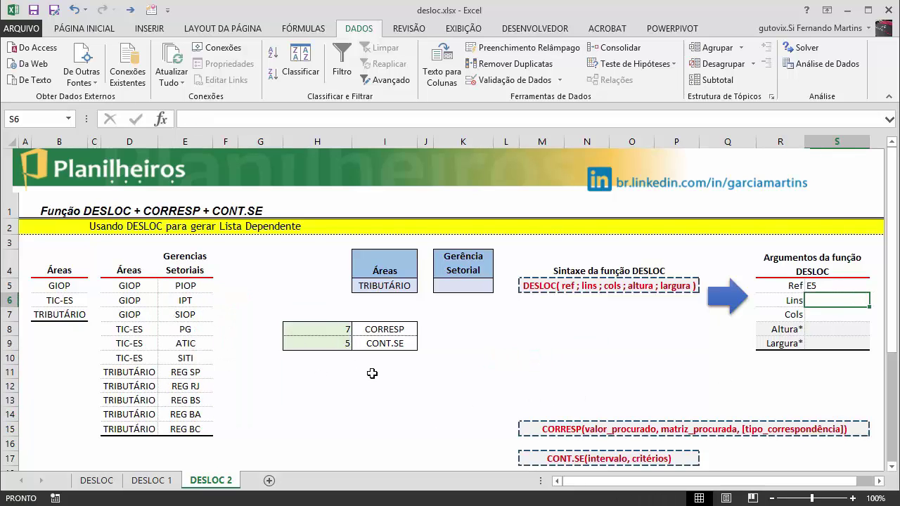
left_click(373, 329)
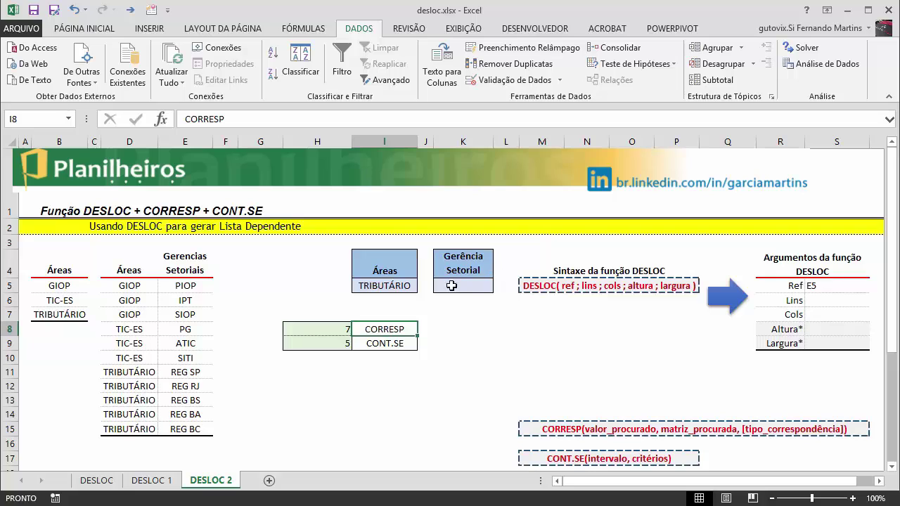
left_click(823, 300)
type("corresp-1")
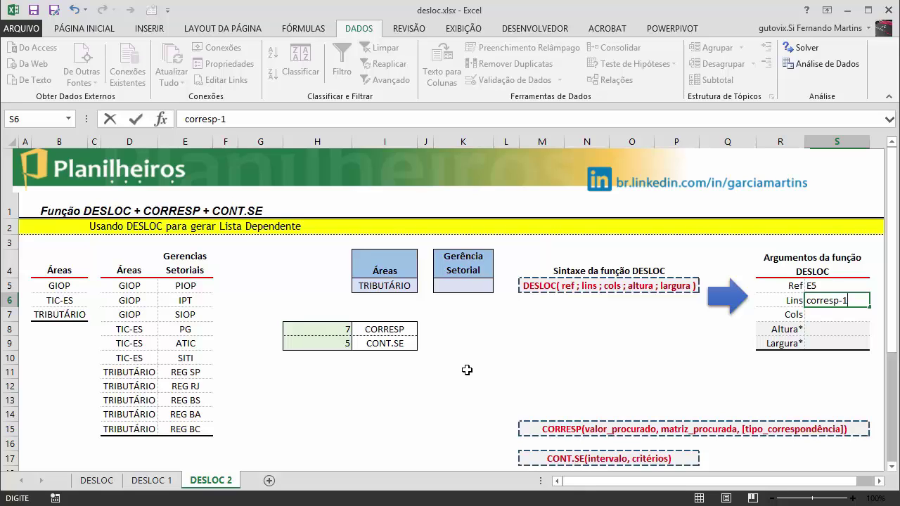
key("Return")
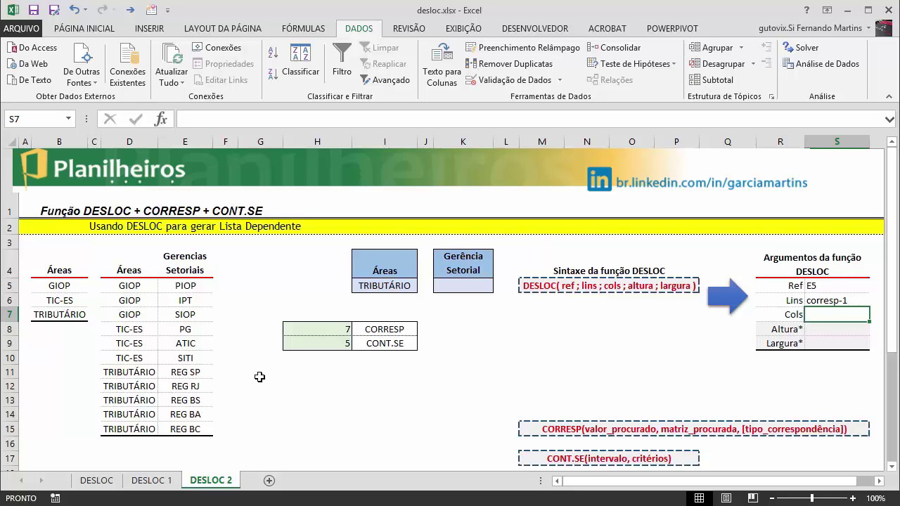
type("0")
key("Return")
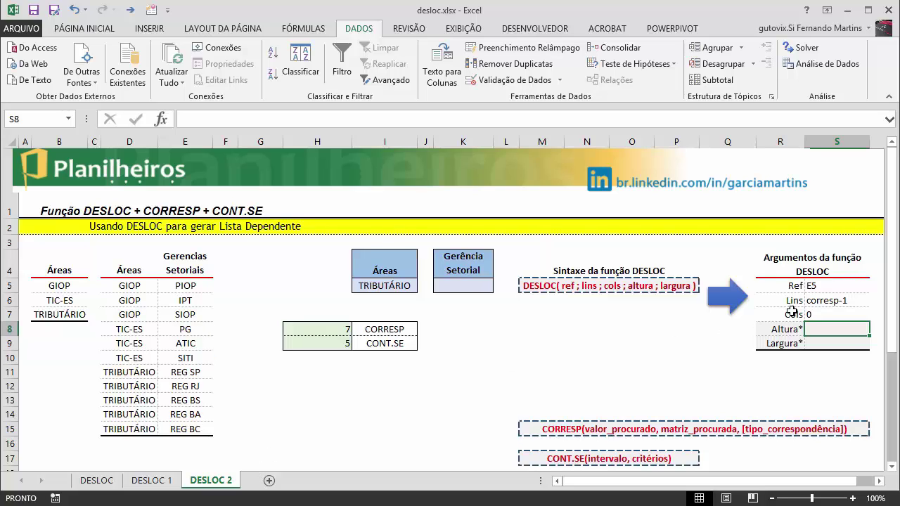
- Review the Lins argument against the first TRIBUTÁRIO entry in D11, and enter cont.se as Altura in S8 and 1 as Largura in S9
left_click(824, 299)
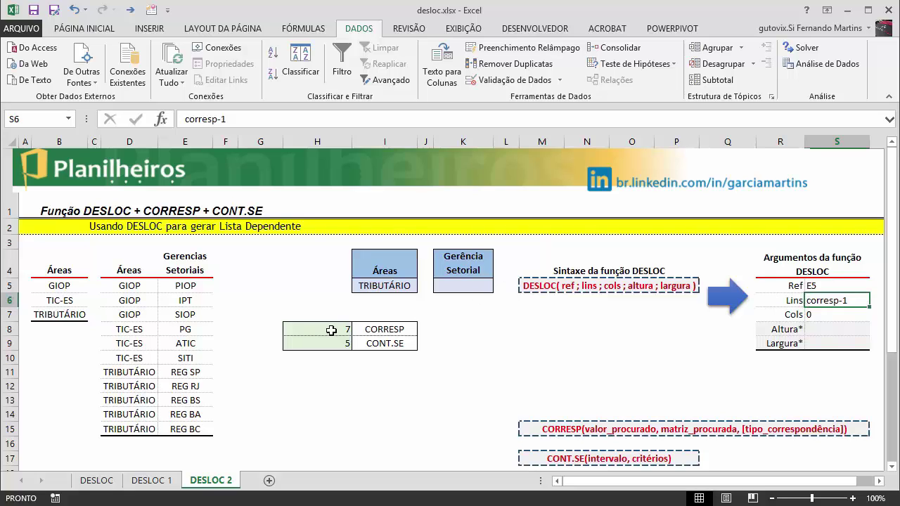
left_click(388, 284)
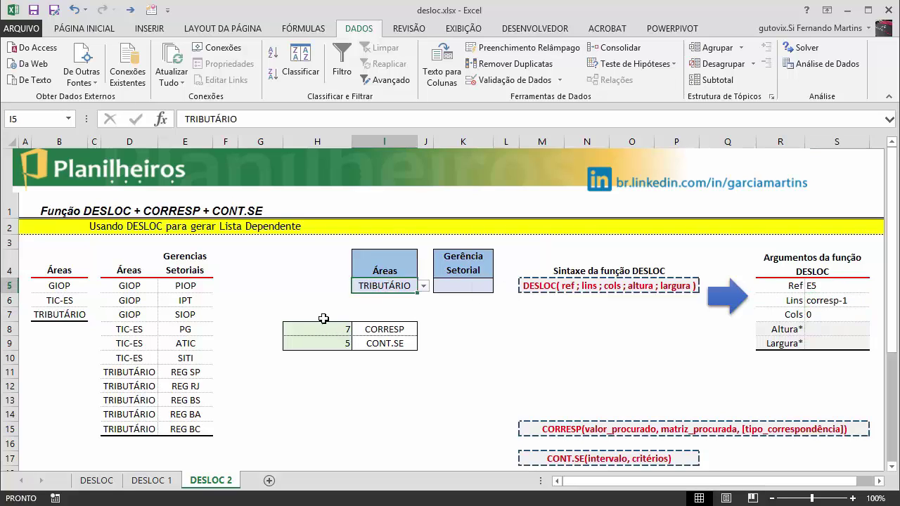
left_click(118, 373)
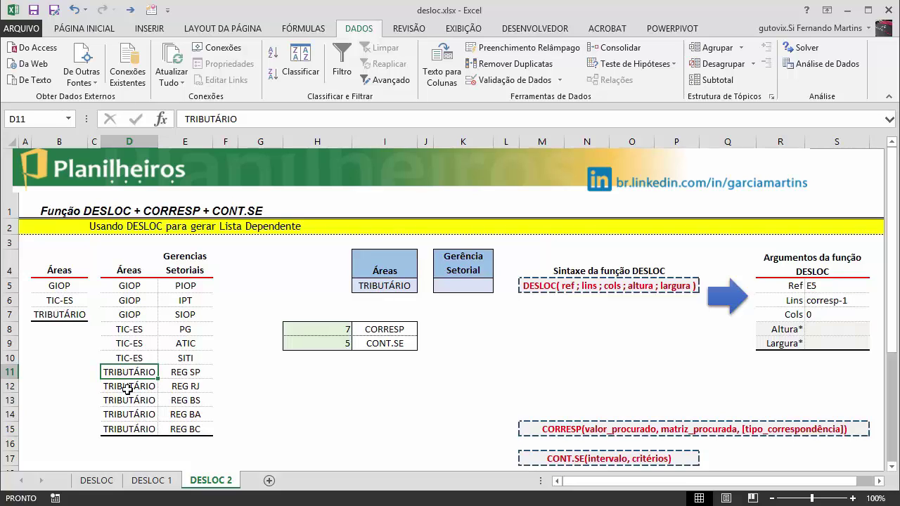
left_click(818, 329)
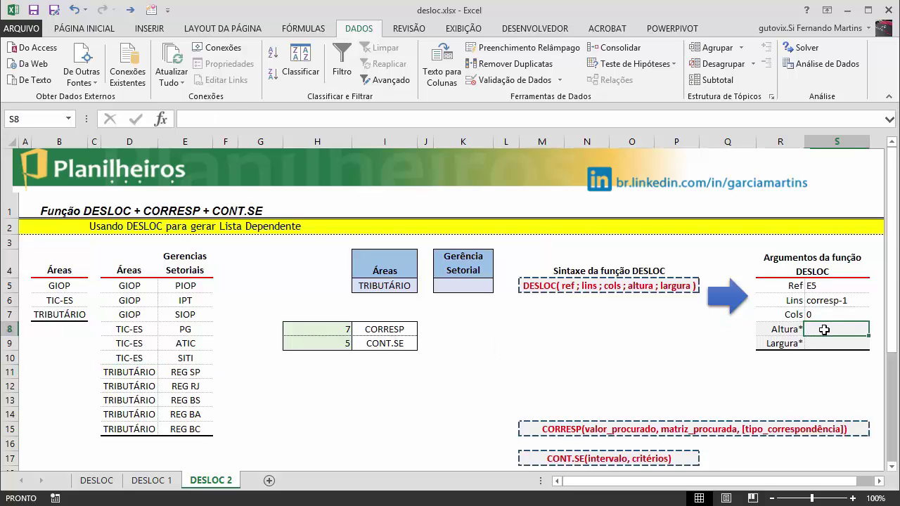
type("cont")
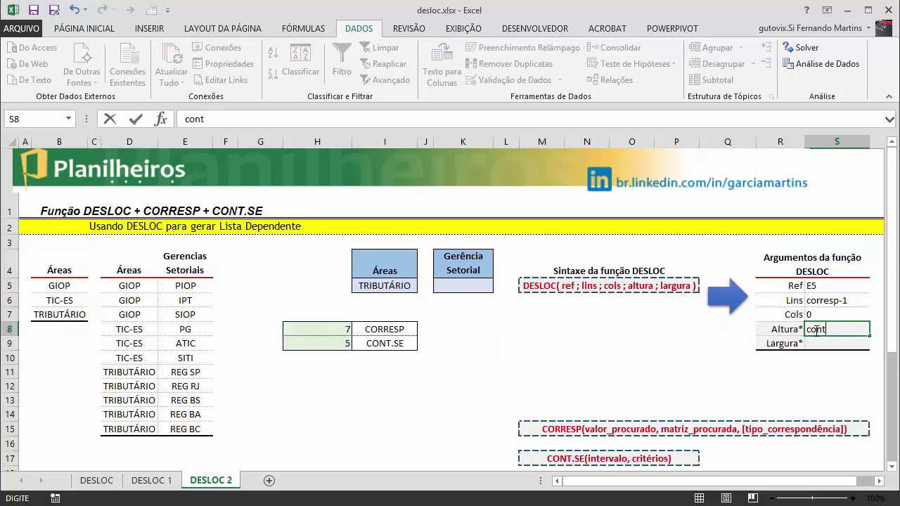
type(".se")
key("Return")
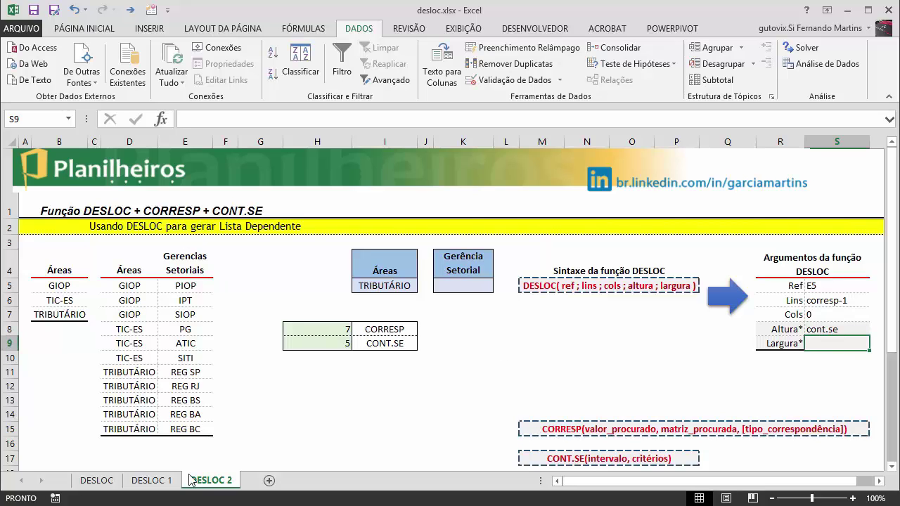
type("1")
key("Return")
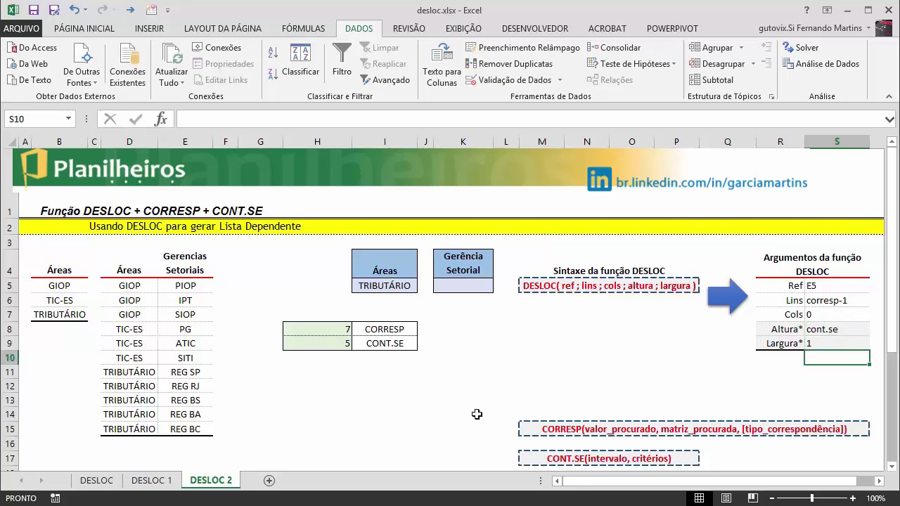
- Open data validation for the Gerência Setorial cell K5 and set it to allow a Lista
left_click(634, 375)
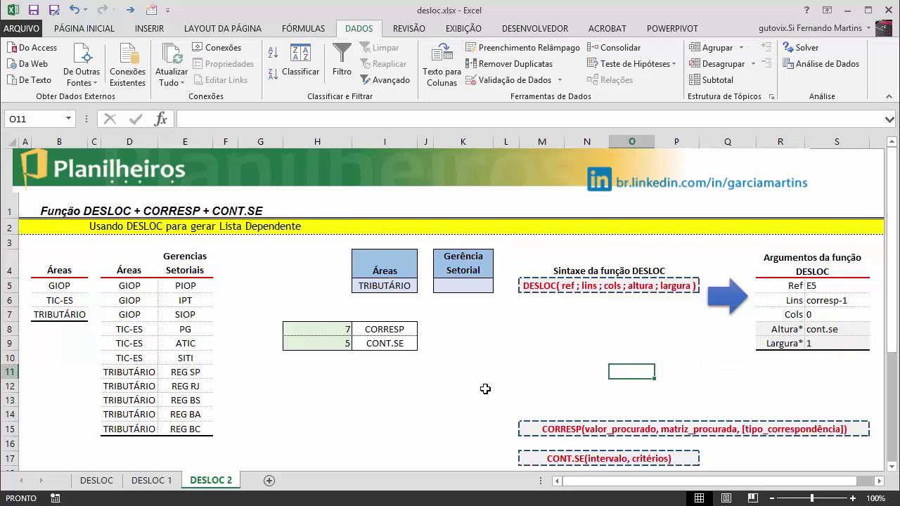
left_click(395, 380)
left_click(475, 288)
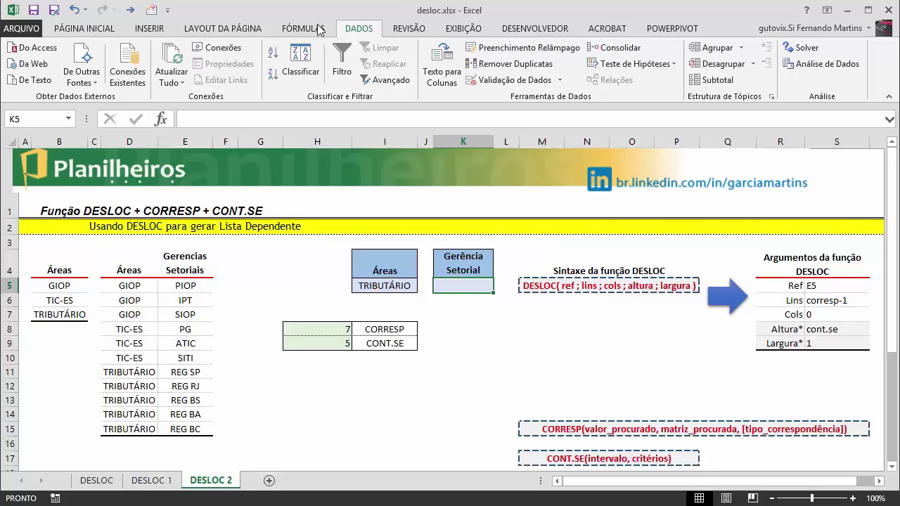
left_click(494, 83)
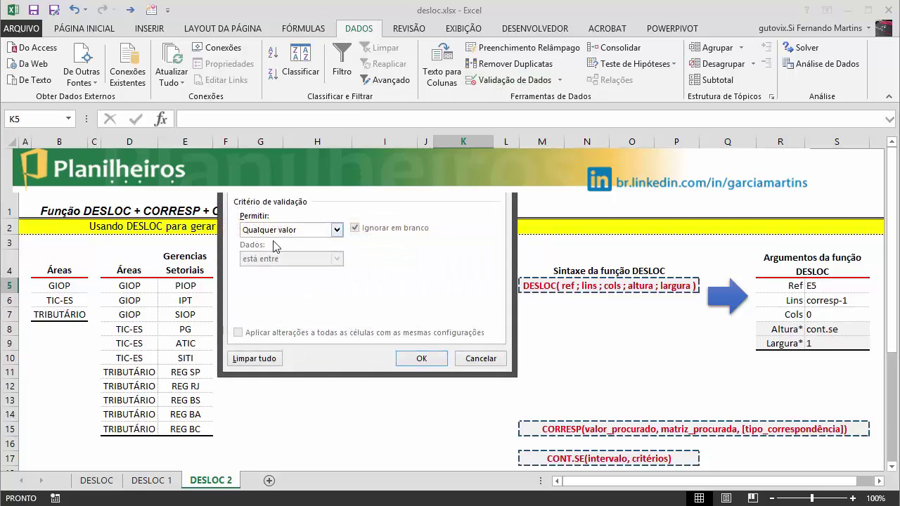
left_click(283, 232)
left_click(259, 279)
left_click(268, 287)
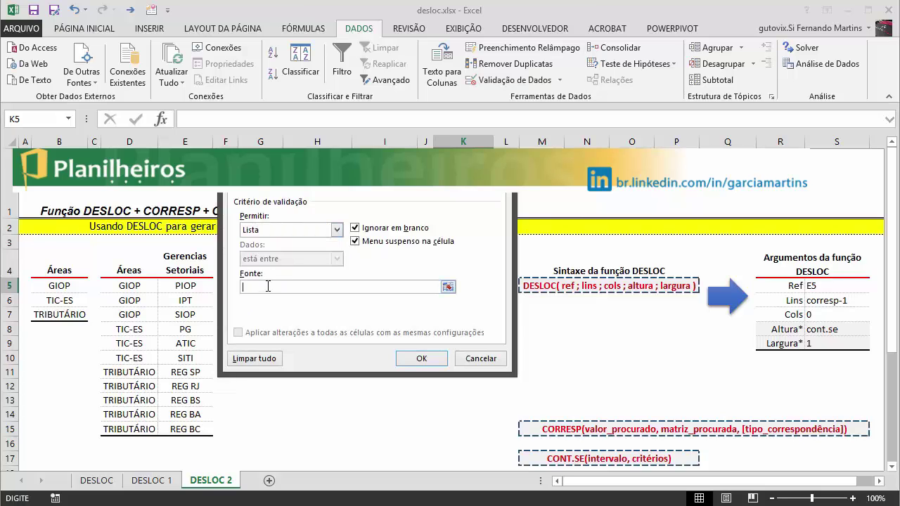
- Begin the list source formula with =desloc($E$5;corresp($I$5;$D$5:$D$15;0)- for the reference and row offset
left_click_drag(322, 165, 195, 7)
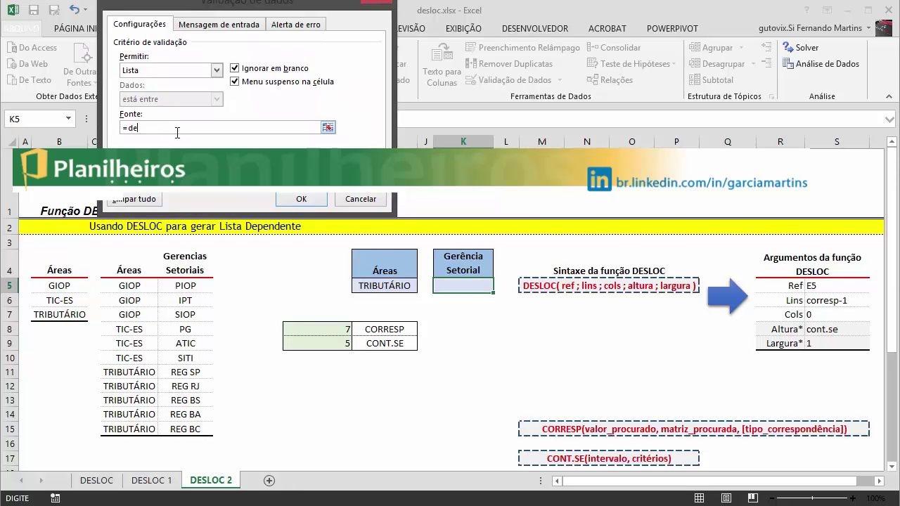
type("=desloc(")
left_click(194, 288)
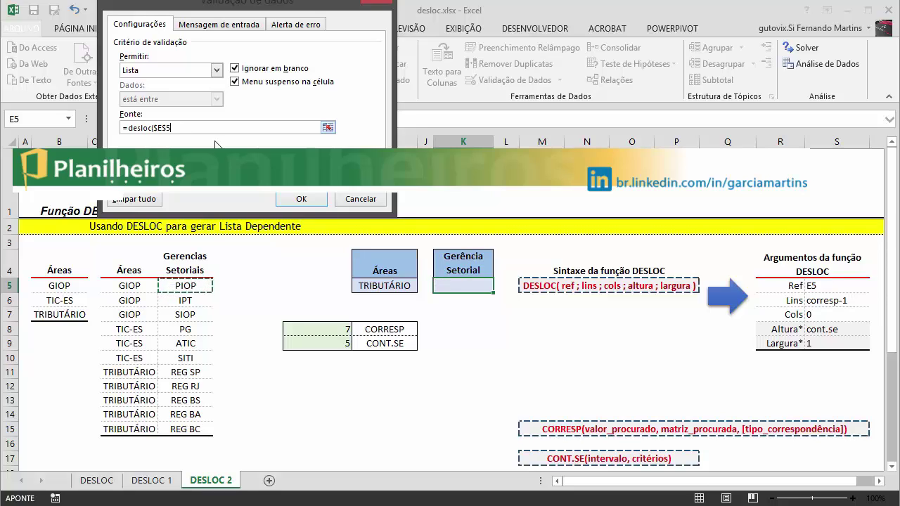
type(";")
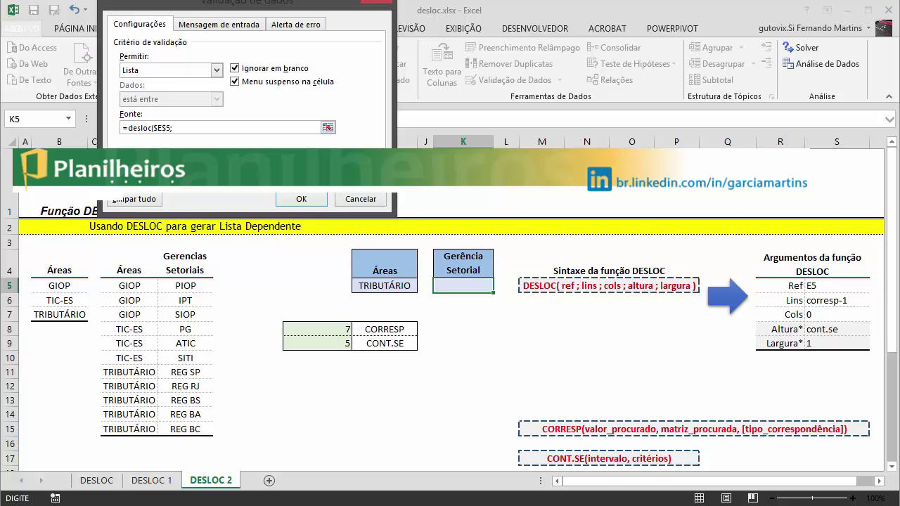
type("corresp(")
left_click(378, 284)
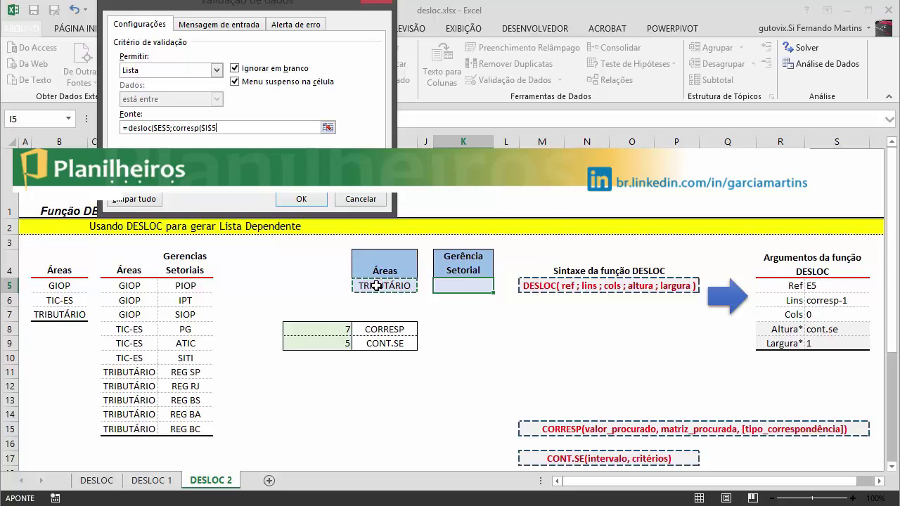
type(";")
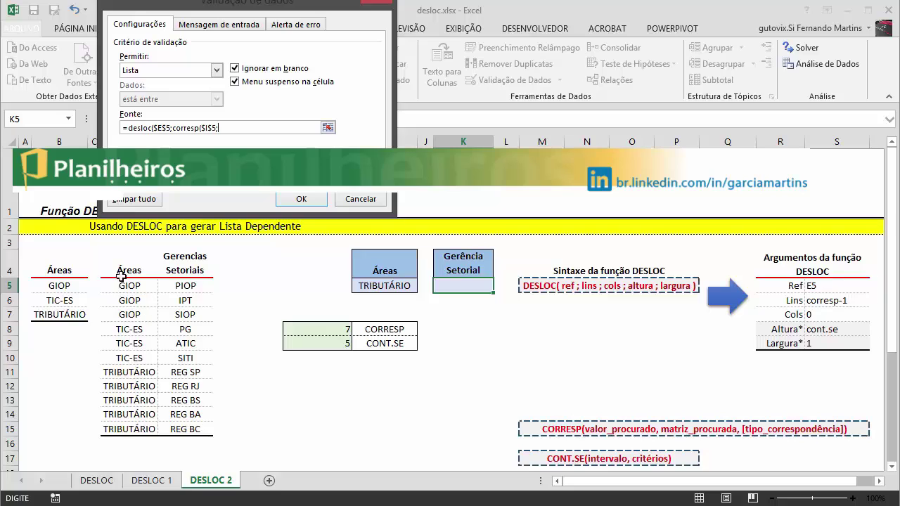
left_click_drag(130, 284, 125, 429)
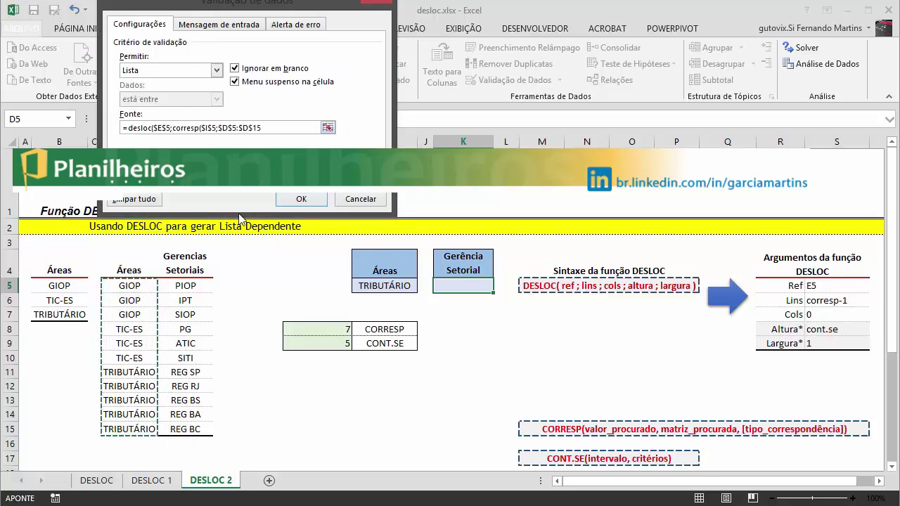
type(";0)-")
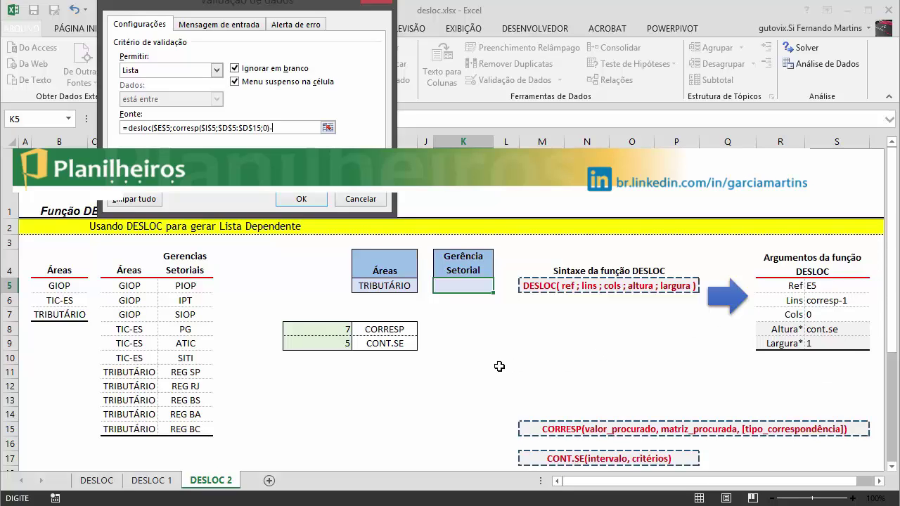
- Complete the K5 list source formula with 1;0;cont.se($D$5:$D$15;$I$5);1) and apply the validation
type("1;0;cont.se(")
left_click_drag(127, 284, 121, 430)
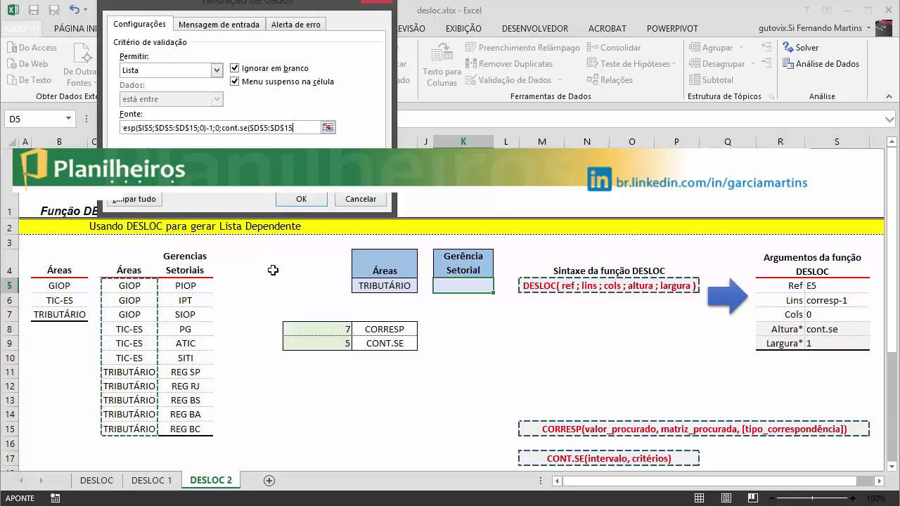
type(";")
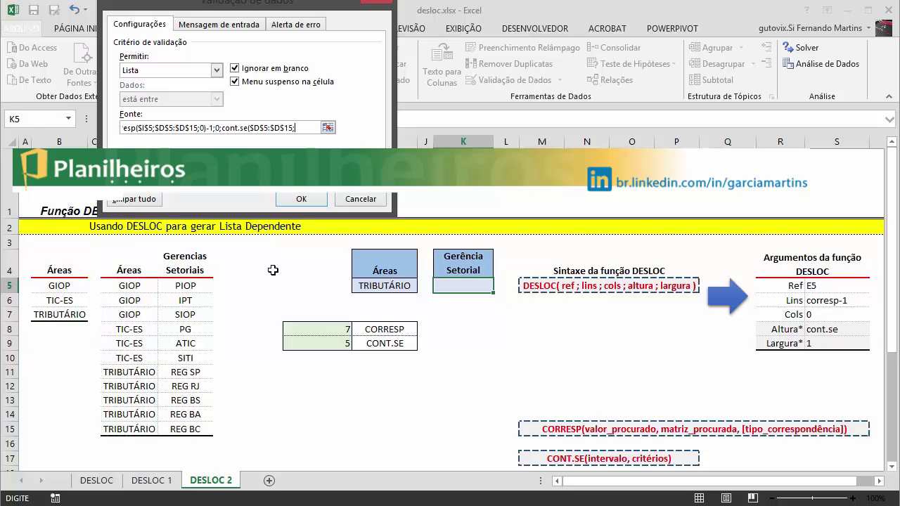
left_click(397, 284)
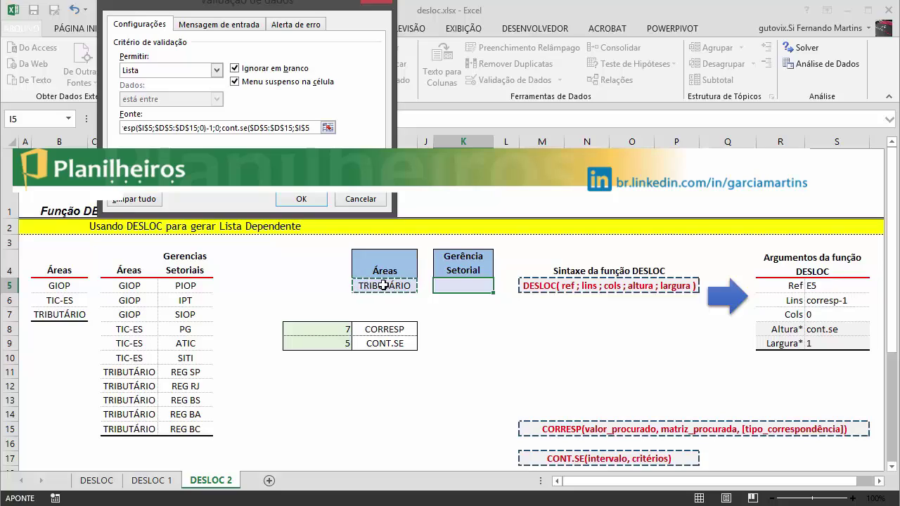
type(")")
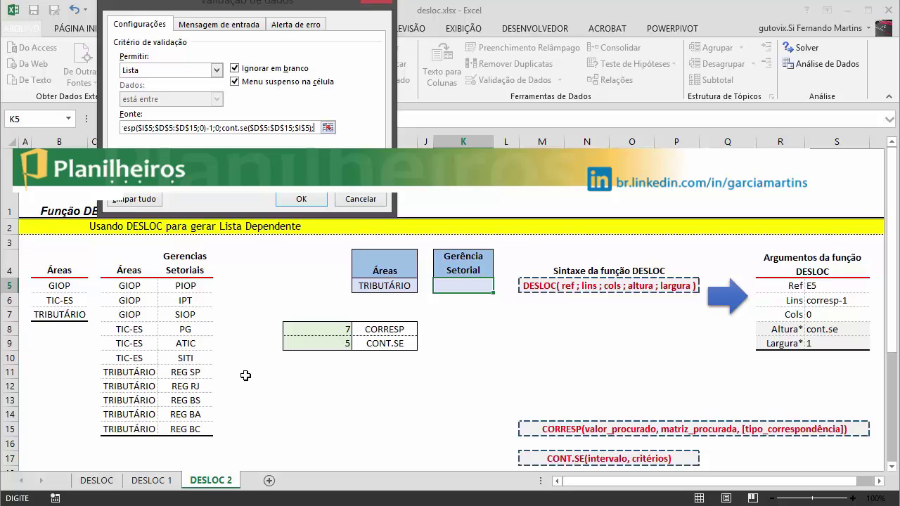
type("1")
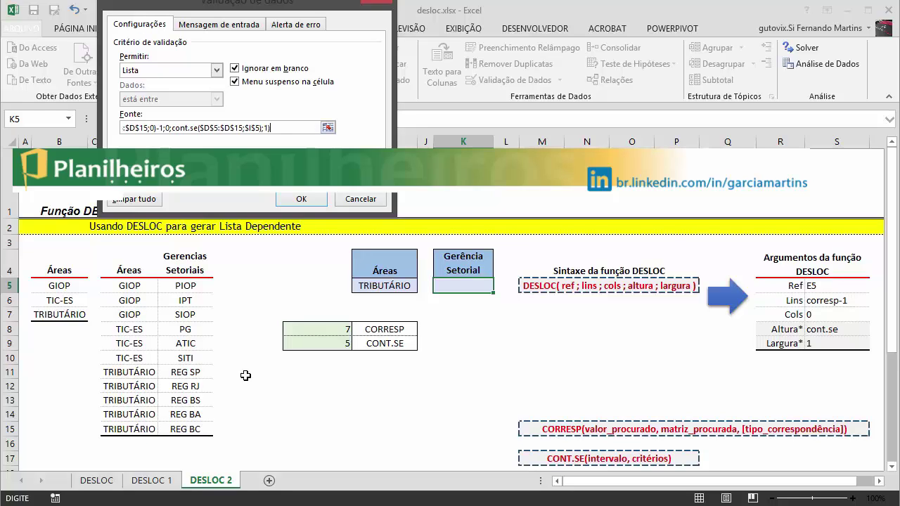
type(")")
left_click(301, 199)
left_click(425, 358)
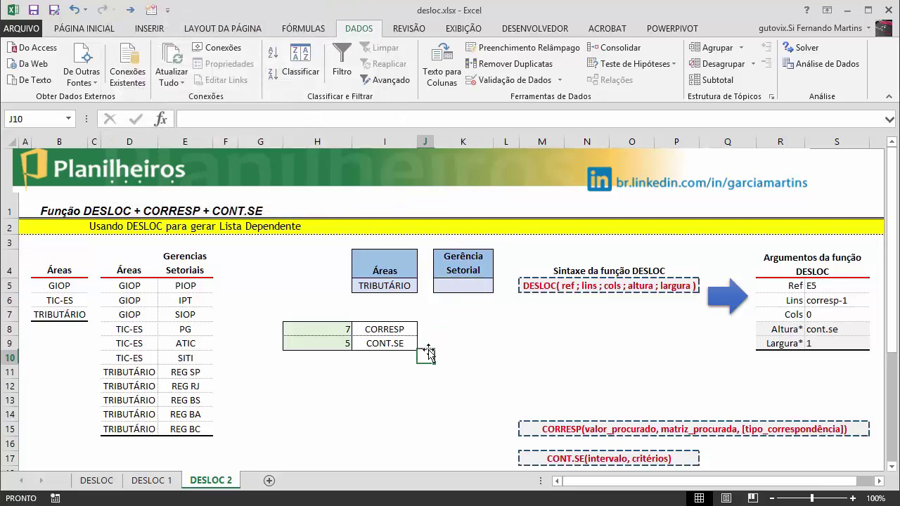
- Test the Gerência Setorial list in K5 for TRIBUTÁRIO by choosing REG BC, REG RJ and finally REG BA
left_click(475, 285)
left_click(499, 286)
left_click(456, 316)
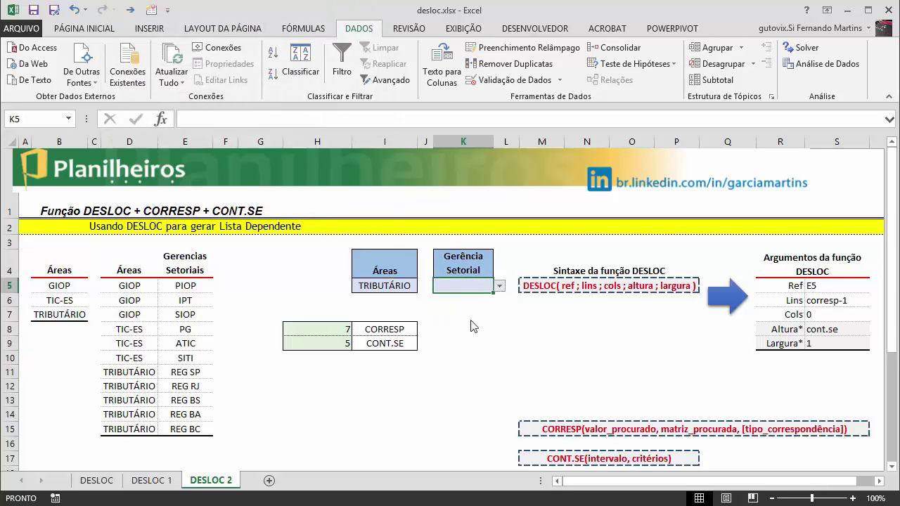
left_click(499, 287)
left_click(478, 335)
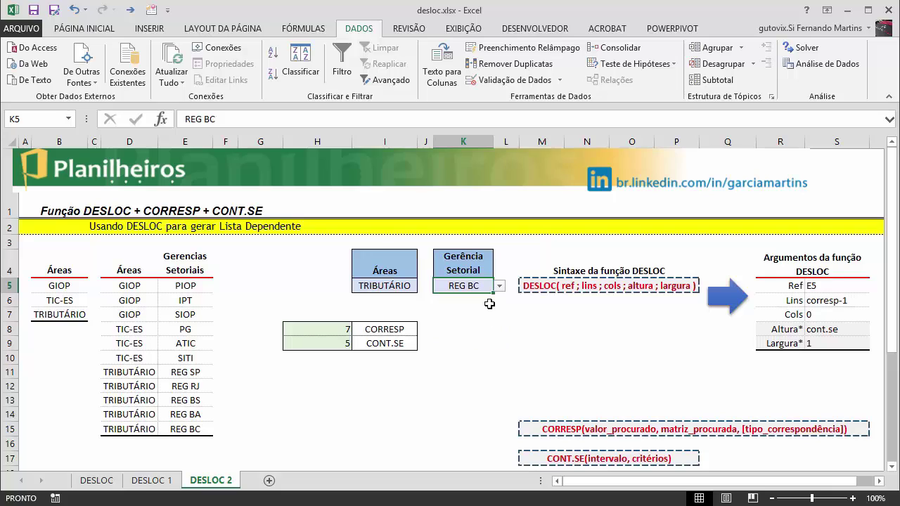
left_click(499, 287)
left_click(482, 308)
left_click(500, 287)
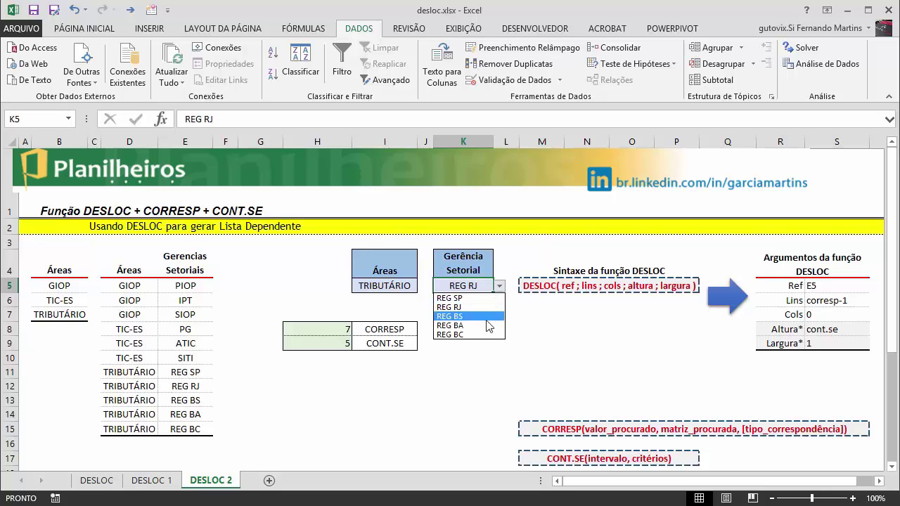
left_click(457, 325)
- Set Áreas in I5 to GIOP and try its Gerência Setorial entries in K5, ending on SIOP
left_click(397, 288)
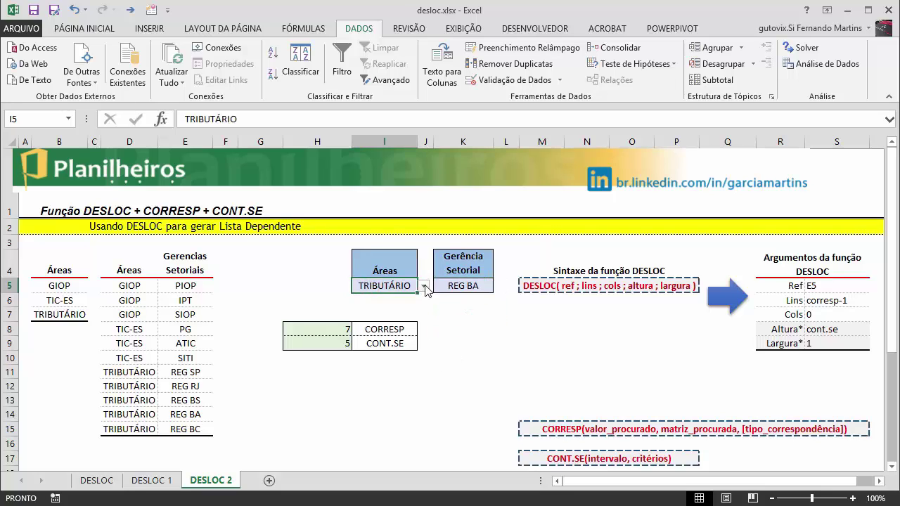
left_click(424, 285)
left_click(401, 299)
left_click(467, 287)
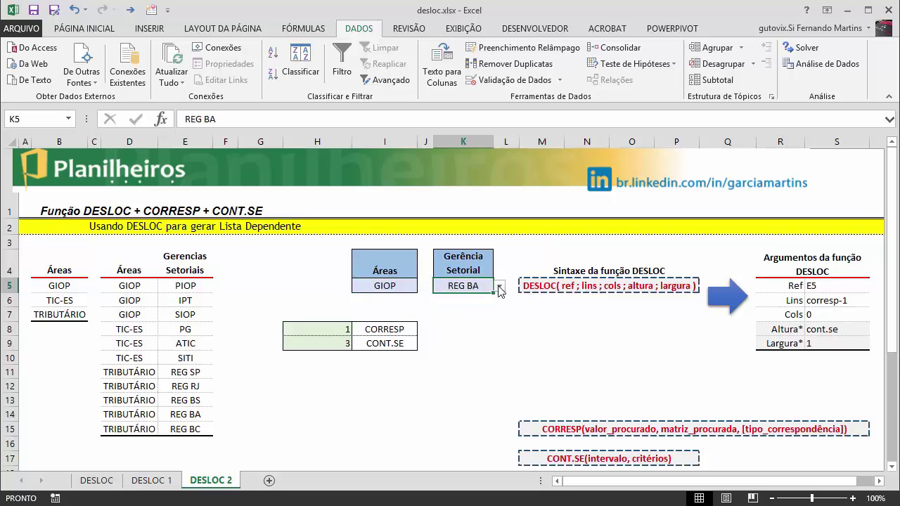
left_click(499, 286)
left_click(499, 296)
left_click(499, 287)
left_click(468, 305)
left_click(499, 287)
left_click(471, 305)
left_click(469, 360)
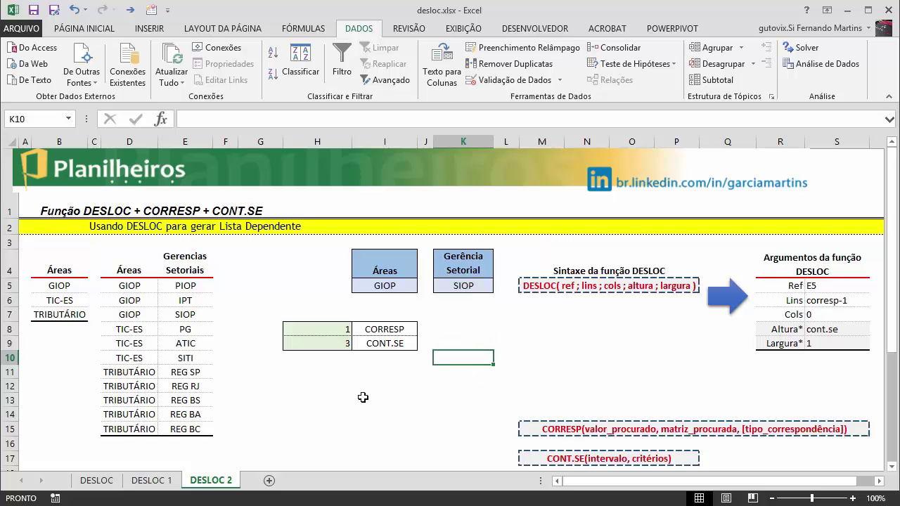
- Switch Áreas in I5 to TRIBUTÁRIO and finally to TIC-ES
left_click(388, 286)
left_click(424, 286)
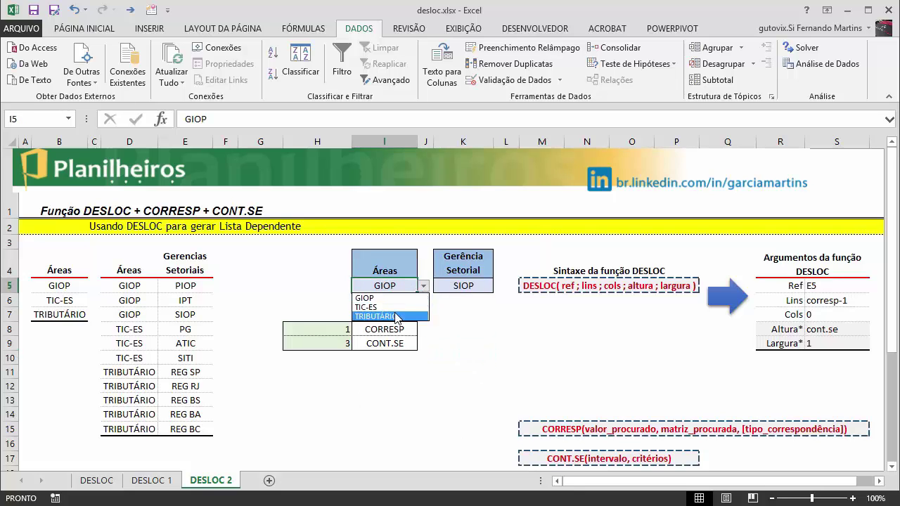
left_click(411, 317)
left_click(424, 286)
left_click(403, 307)
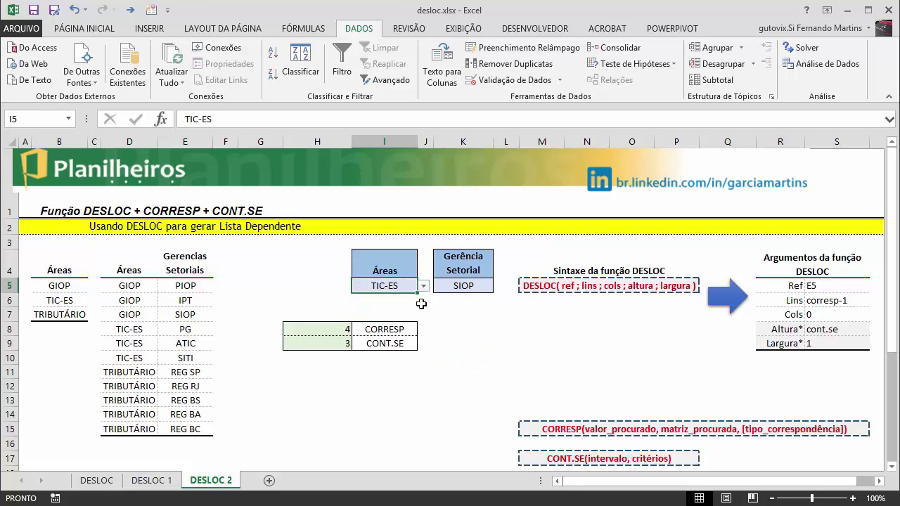
- Try the TIC-ES entries in the Gerência Setorial list in K5, choosing ATIC, SITI and finally PG
left_click(482, 292)
left_click(498, 286)
left_click(475, 307)
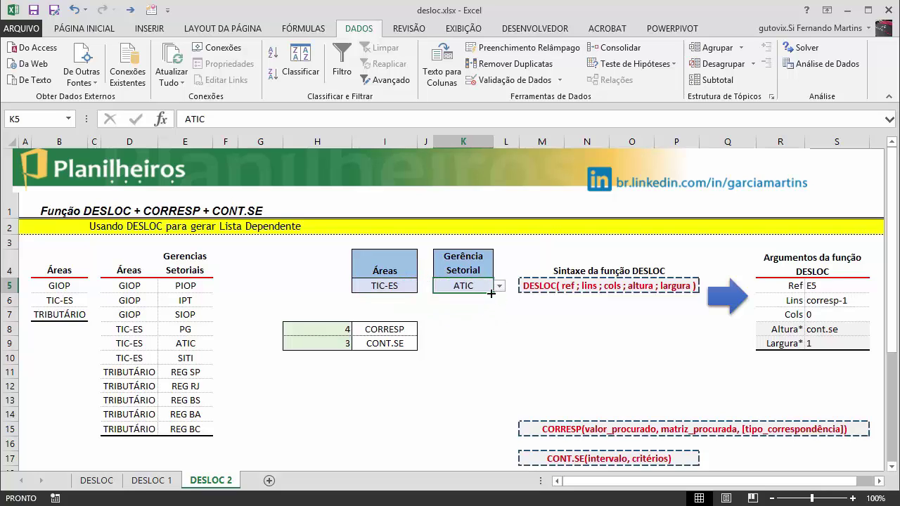
left_click(498, 287)
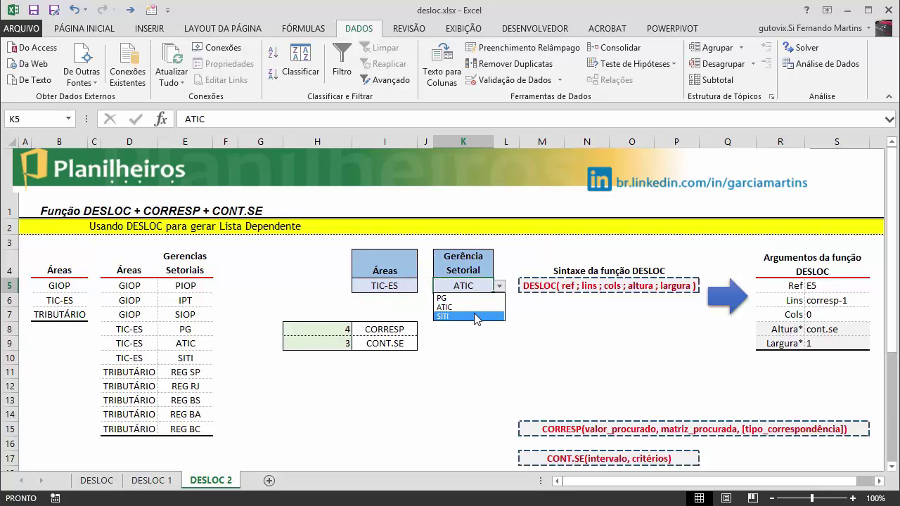
left_click(476, 316)
left_click(498, 288)
left_click(474, 299)
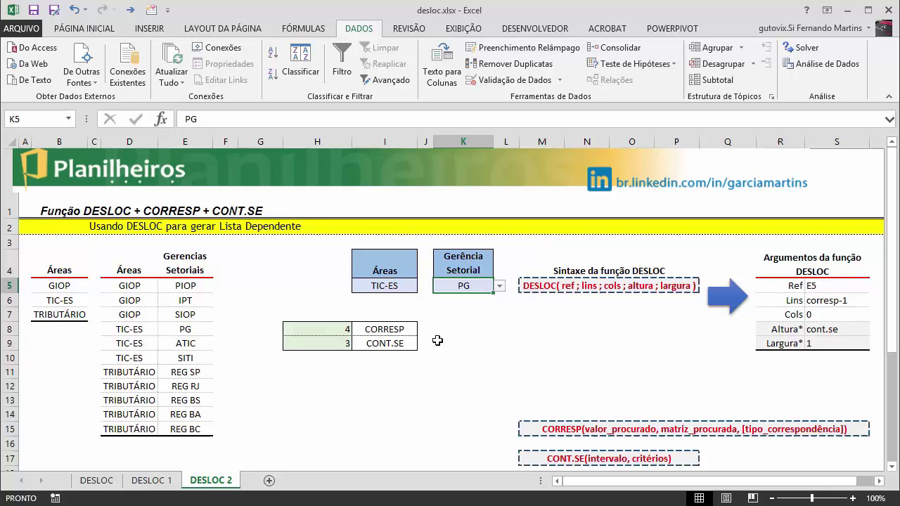
- Set Áreas to GIOP and examine the CORRESP formula in H8 alongside the first TIC-ES entry in D8
left_click(383, 298)
left_click(404, 284)
left_click(424, 286)
left_click(373, 298)
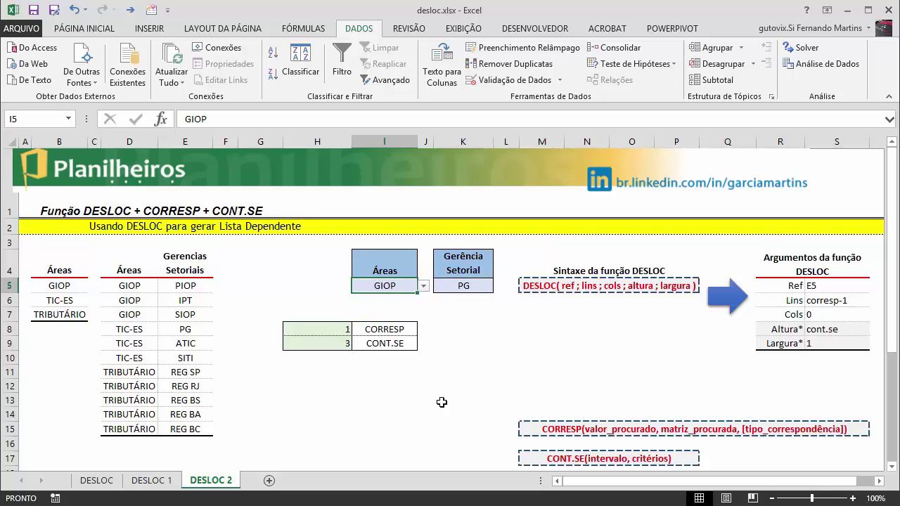
left_click(333, 329)
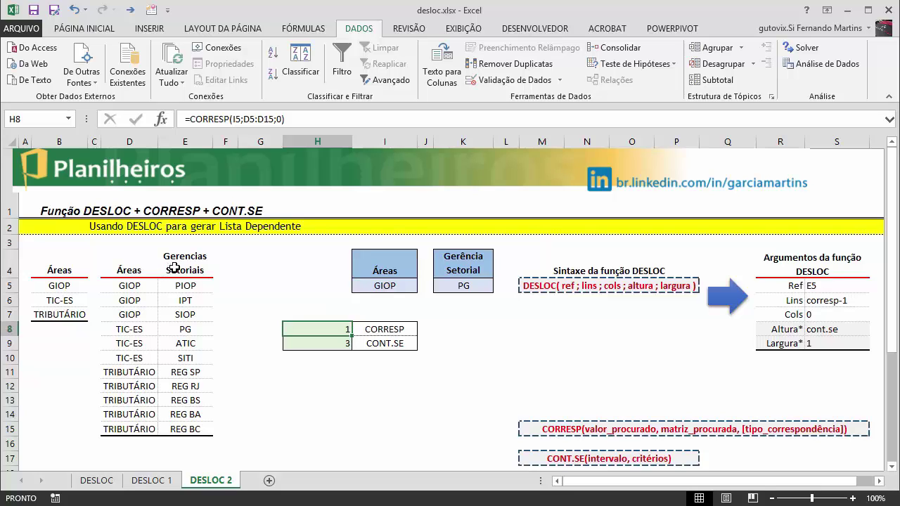
left_click(135, 329)
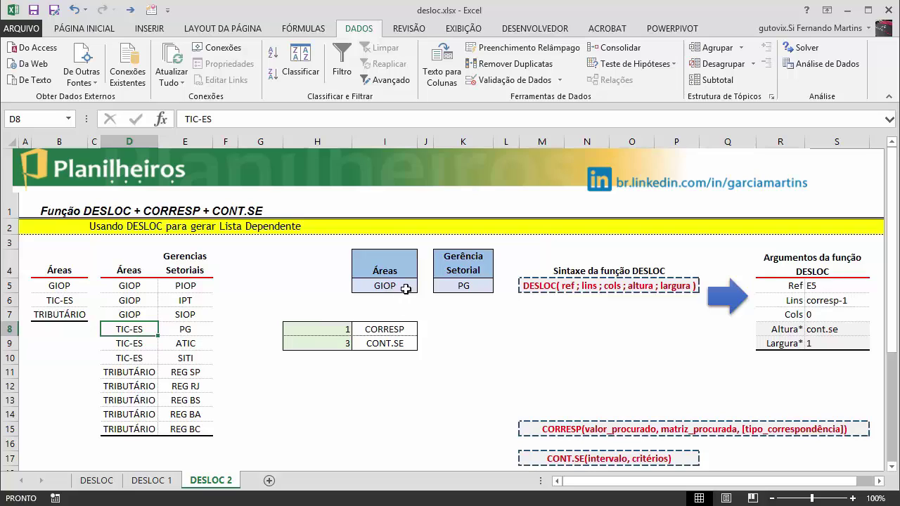
- Set Áreas to TIC-ES and trace the CORRESP offset down column D, selecting the TIC-ES block D8:D10
left_click(460, 286)
left_click(395, 287)
left_click(423, 286)
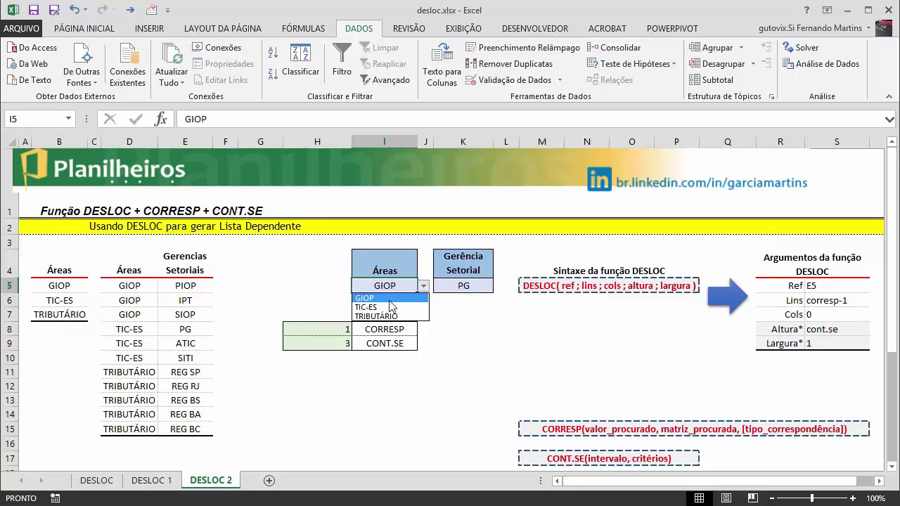
left_click(390, 307)
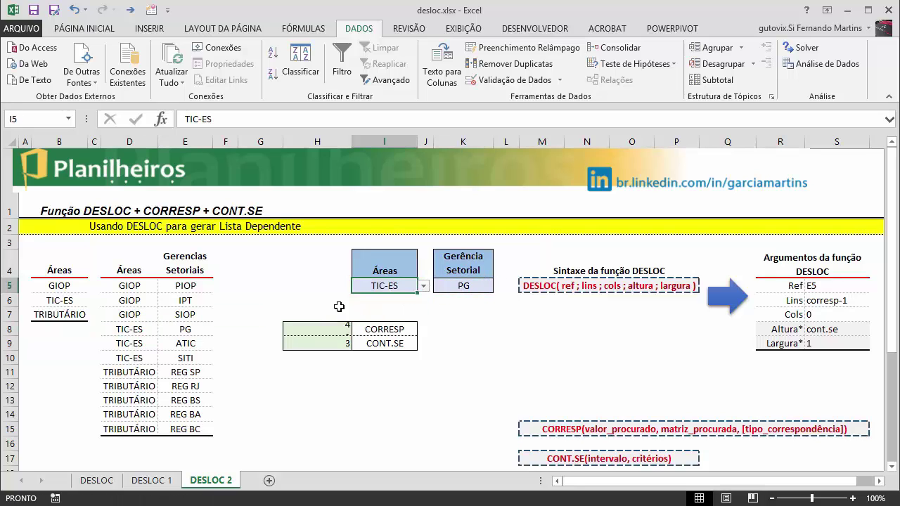
left_click(134, 300)
left_click(130, 314)
left_click(128, 328)
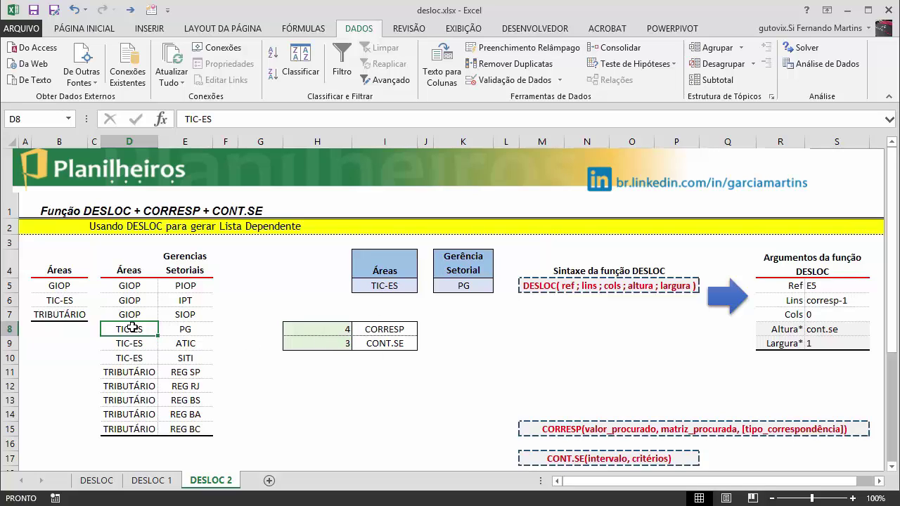
left_click_drag(144, 328, 147, 358)
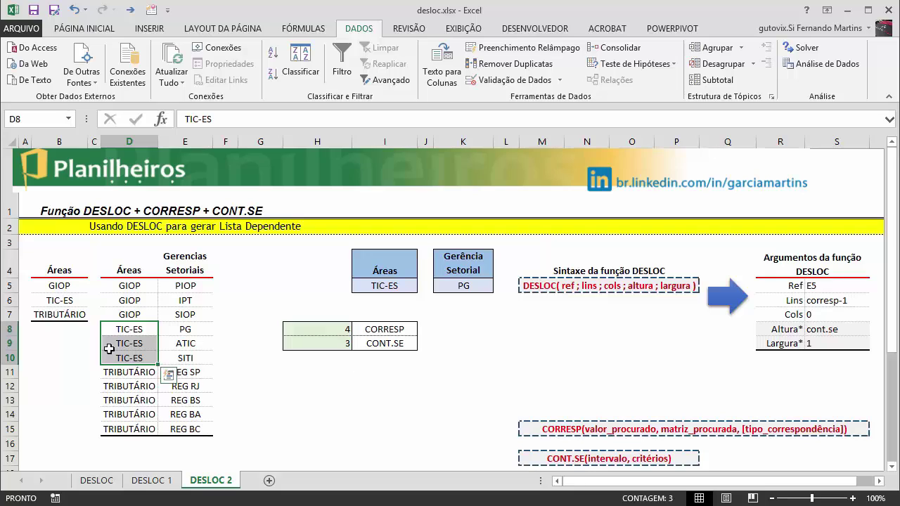
- Choose ATIC in the Gerência Setorial list in K5
left_click(450, 288)
left_click(499, 286)
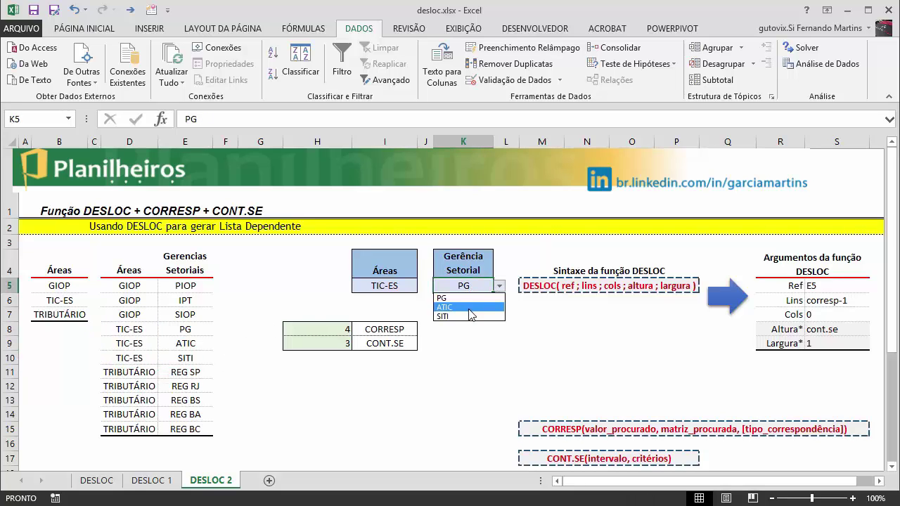
left_click(465, 307)
- Set Áreas in I5 to TRIBUTÁRIO and Gerência Setorial in K5 to REG BA
left_click(402, 279)
left_click(424, 286)
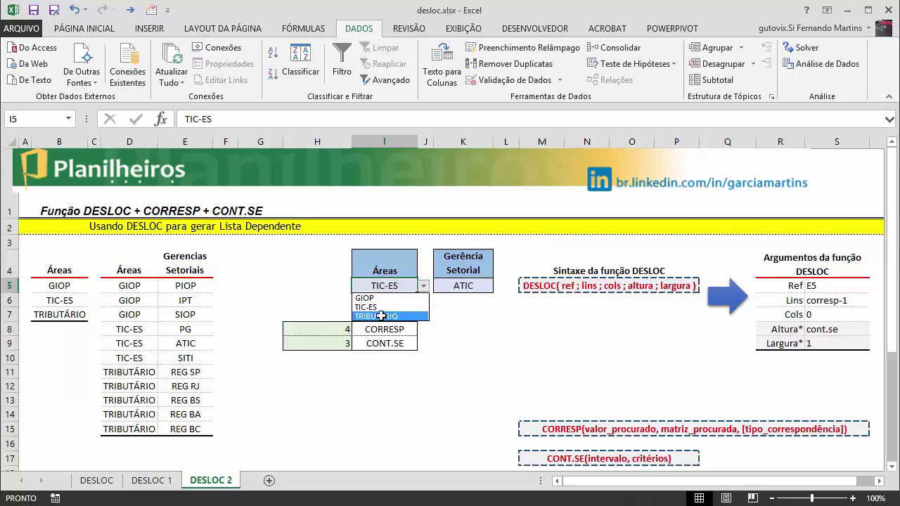
left_click(382, 314)
left_click(482, 286)
left_click(500, 286)
left_click(460, 327)
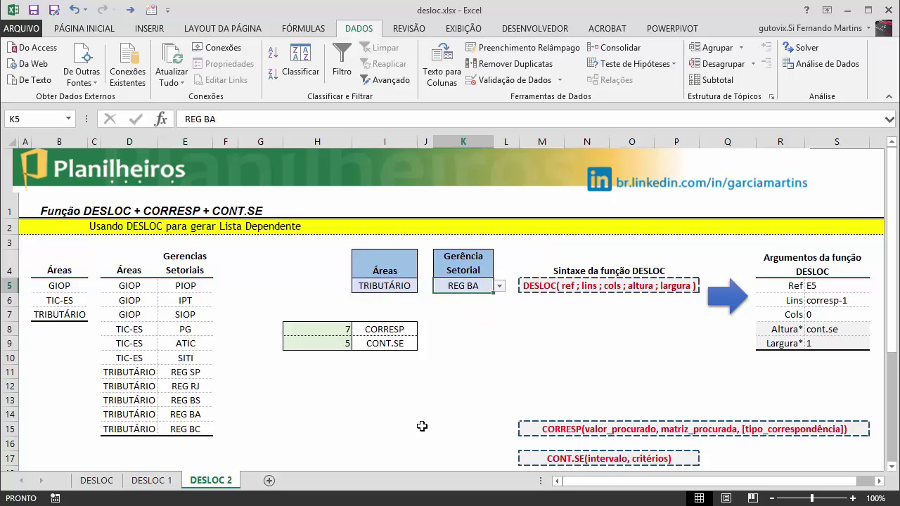
left_click(389, 419)
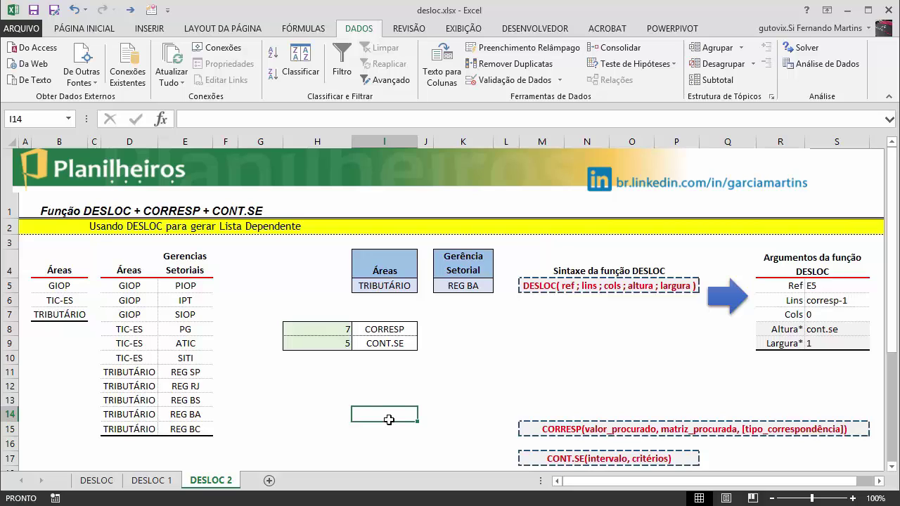
- Examine the Áreas range E5:E8 on the DESLOC sheet and, from DESLOC 1, the dimdim and gerencia name definitions
left_click(96, 481)
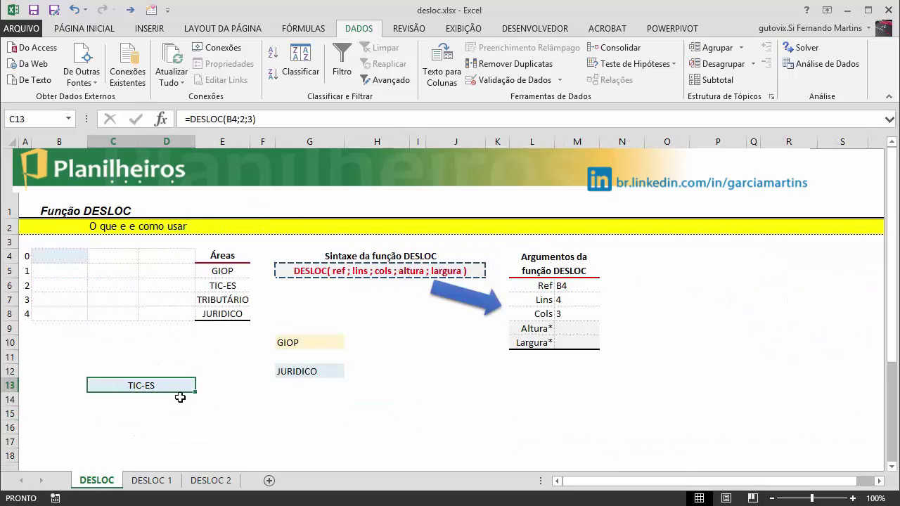
left_click_drag(222, 272, 222, 313)
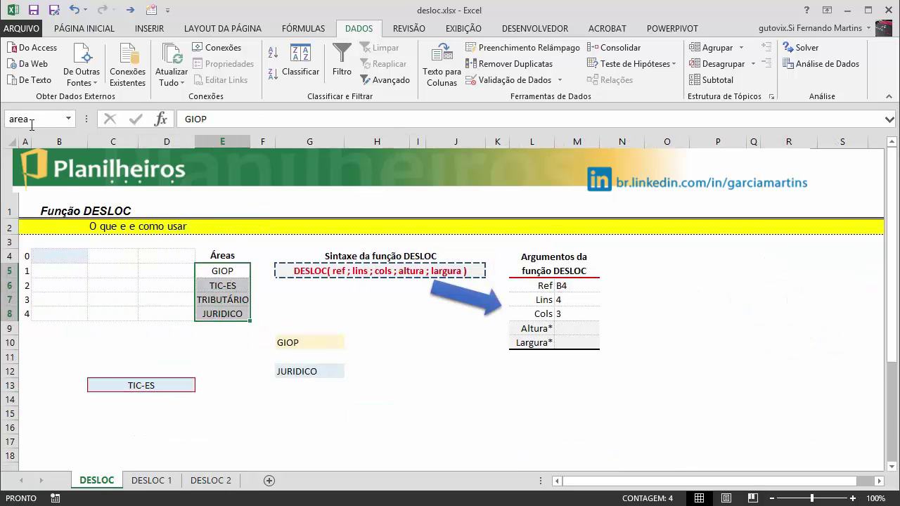
left_click(152, 483)
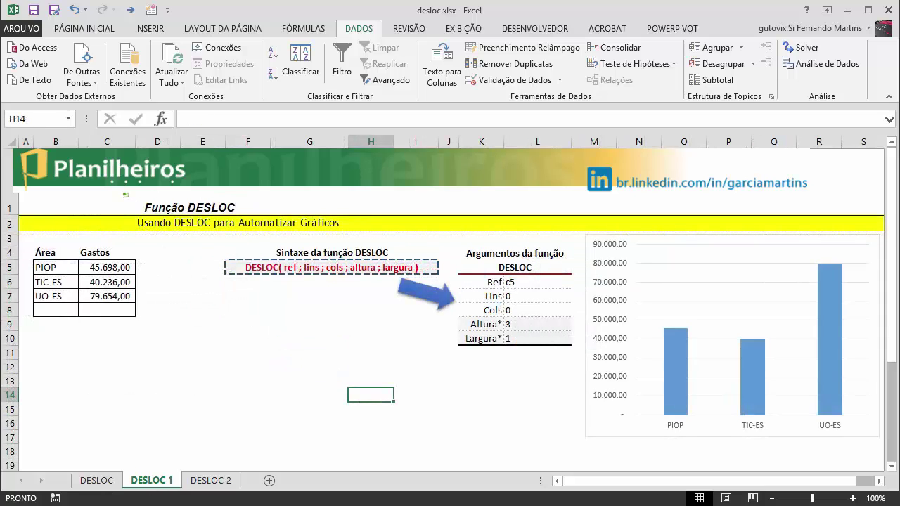
left_click(313, 28)
left_click(374, 65)
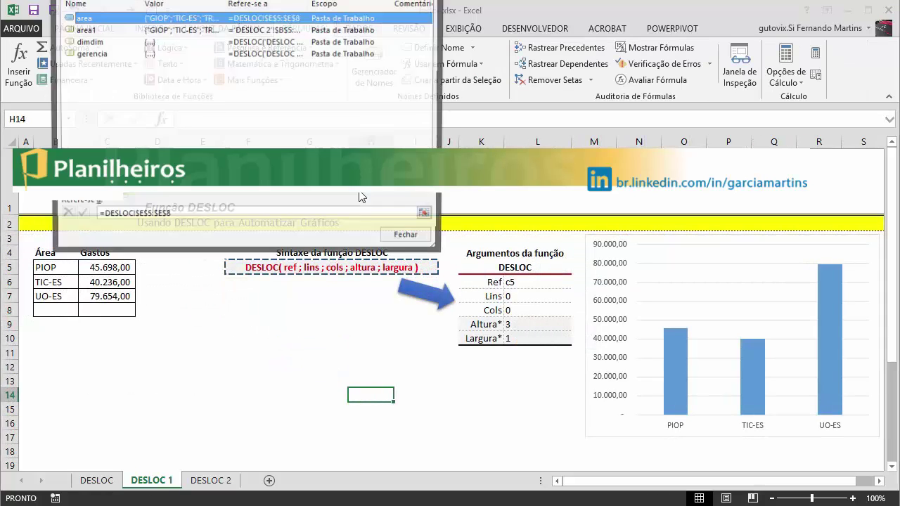
left_click(91, 42)
left_click(96, 54)
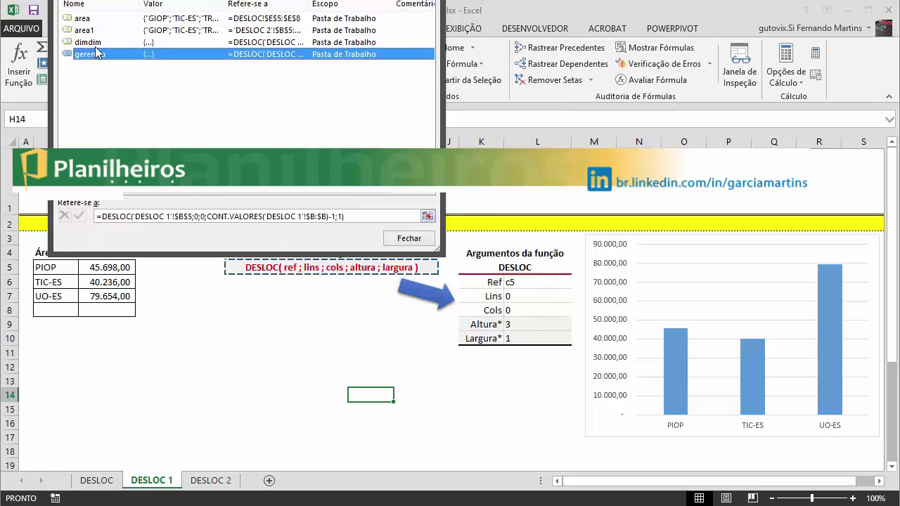
left_click(90, 43)
left_click(99, 54)
left_click(409, 238)
- Return to the DESLOC 2 sheet and review the list source formula in the data validation of K5, leaving it unmodified
left_click(210, 480)
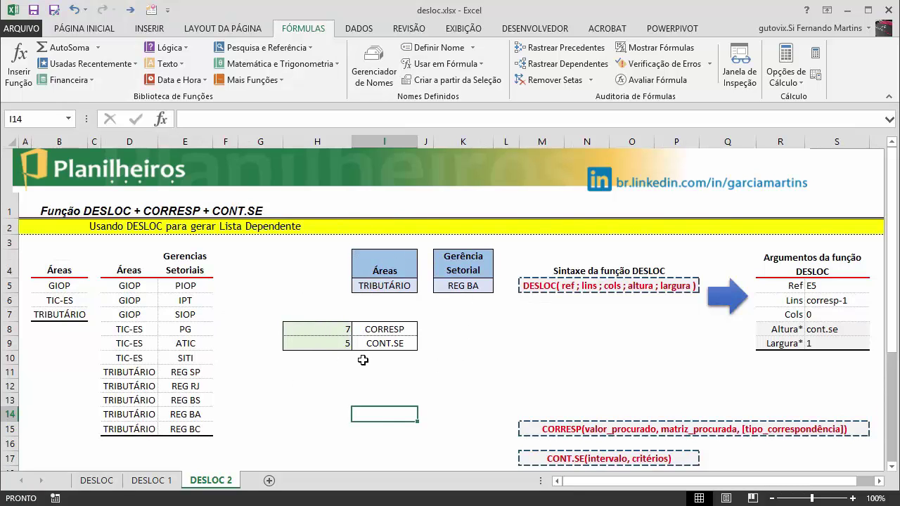
left_click(359, 28)
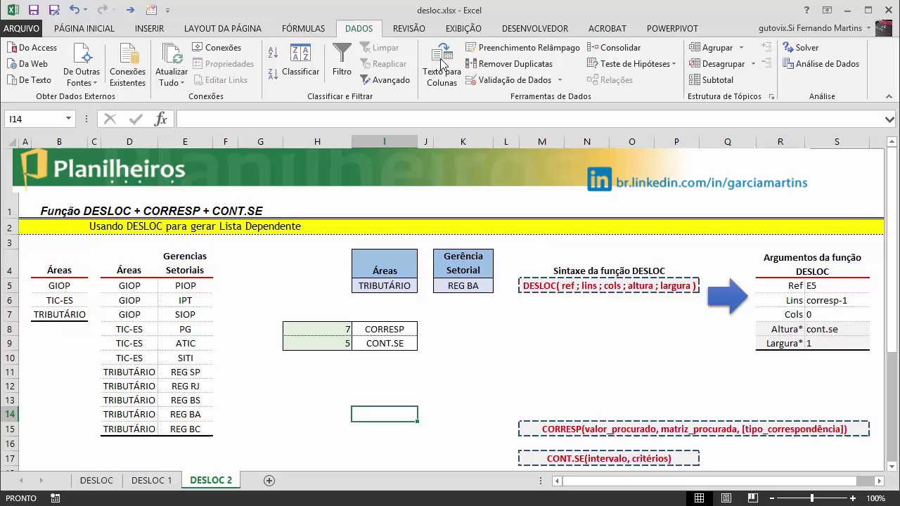
left_click(506, 79)
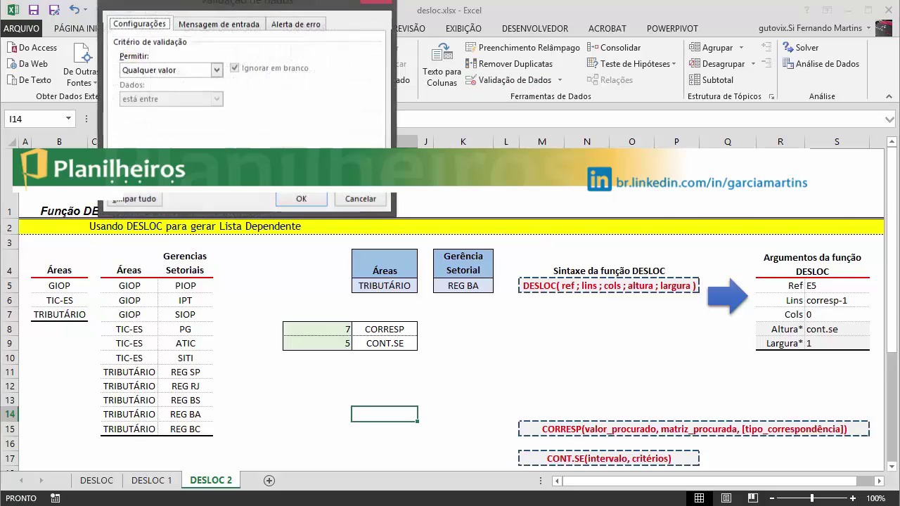
left_click(348, 201)
left_click(464, 286)
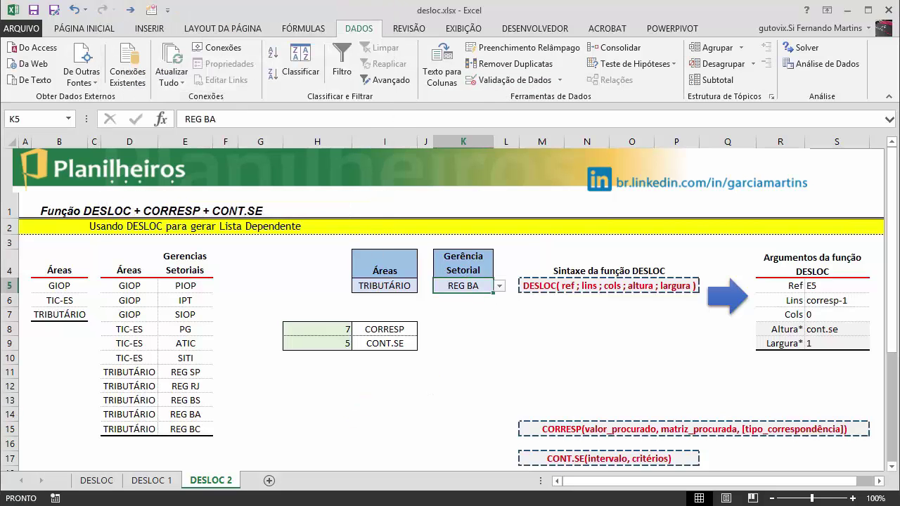
left_click(498, 85)
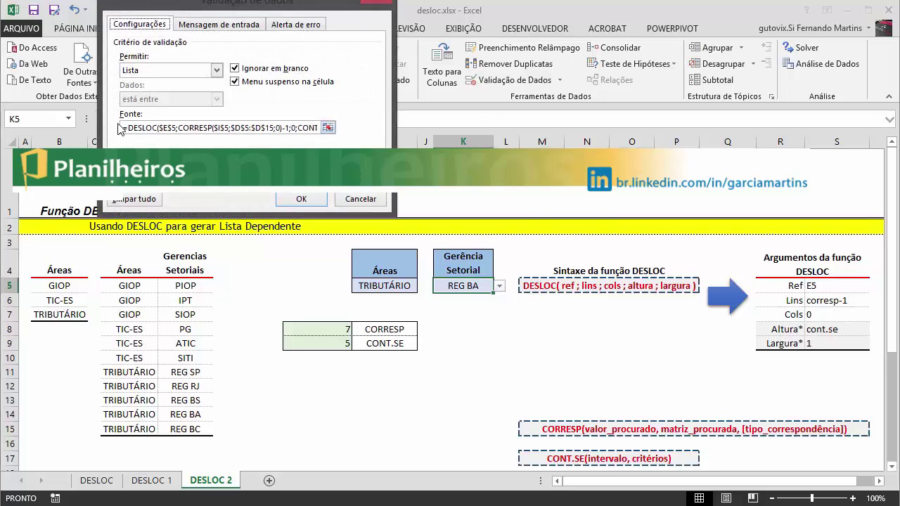
left_click(359, 199)
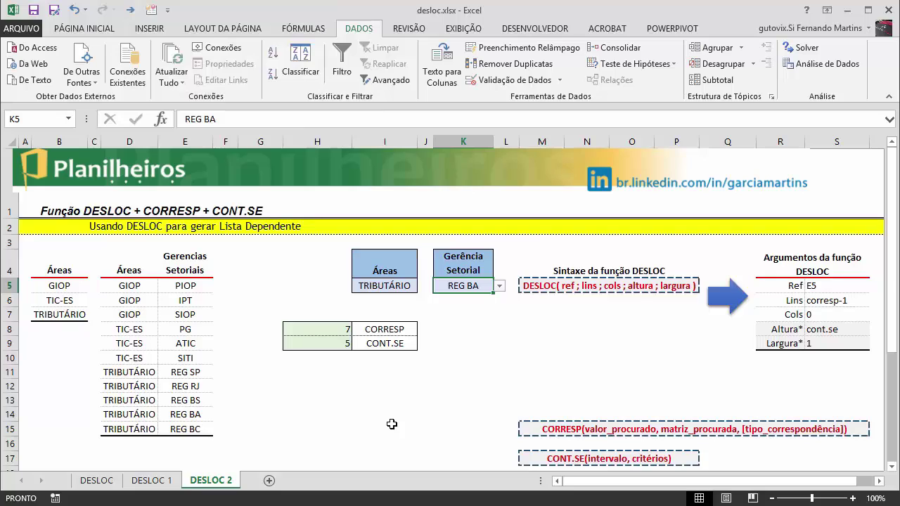